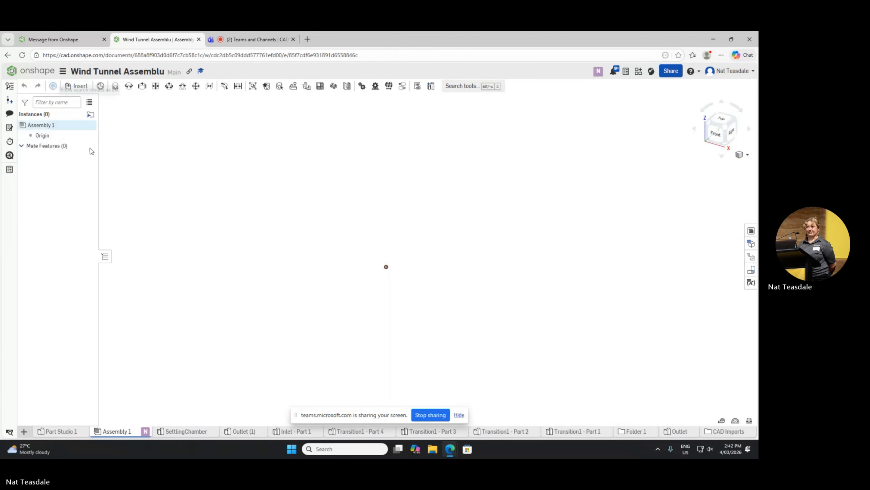
Step: View the SettlingChamber and Outlet (1) part studios and return to Assembly 1
{"action": "left_click", "coordinate": [181, 436]}
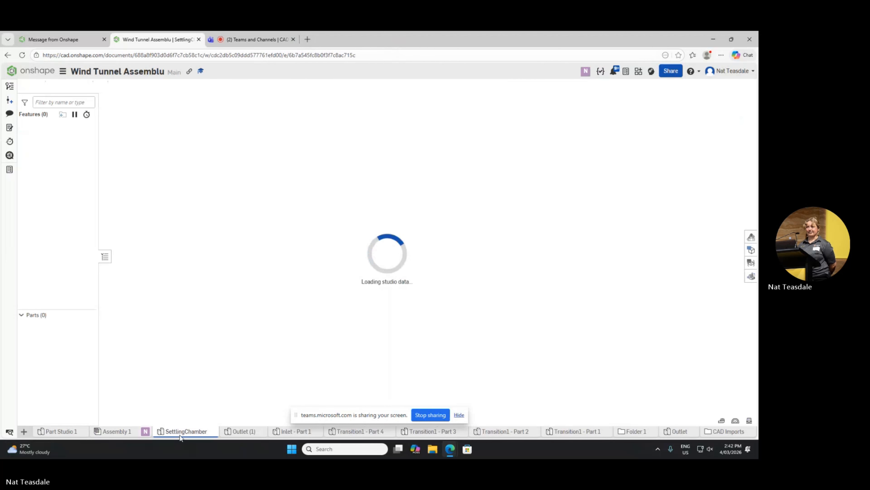
{"action": "left_click", "coordinate": [236, 435]}
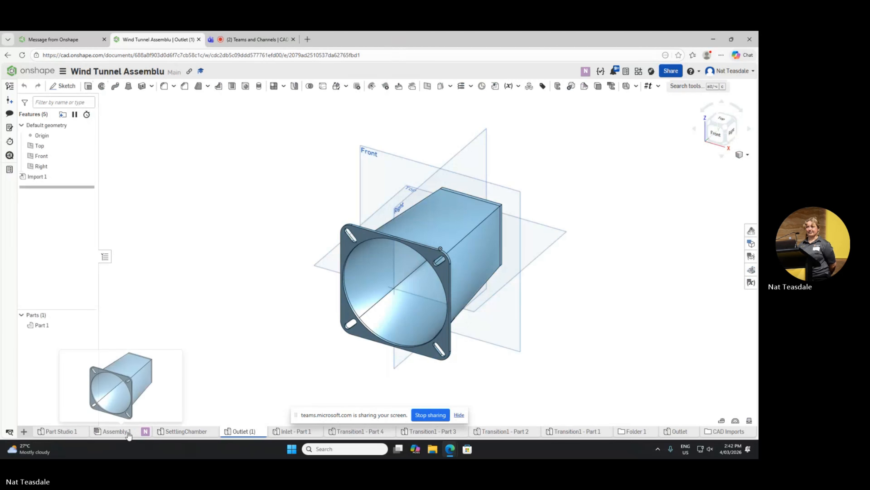
{"action": "left_click", "coordinate": [146, 432]}
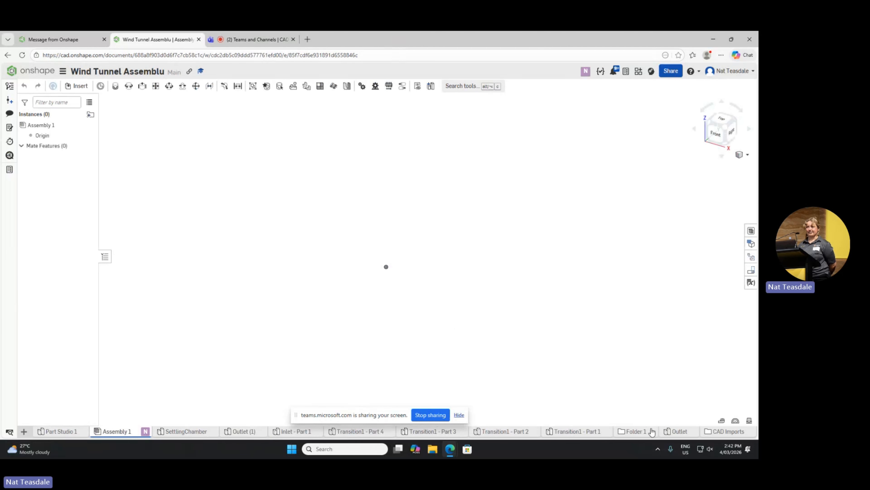
Step: Look through the imported SOLIDWORKS files in the CAD Imports folder and return to the document's main level
{"action": "left_click", "coordinate": [723, 431]}
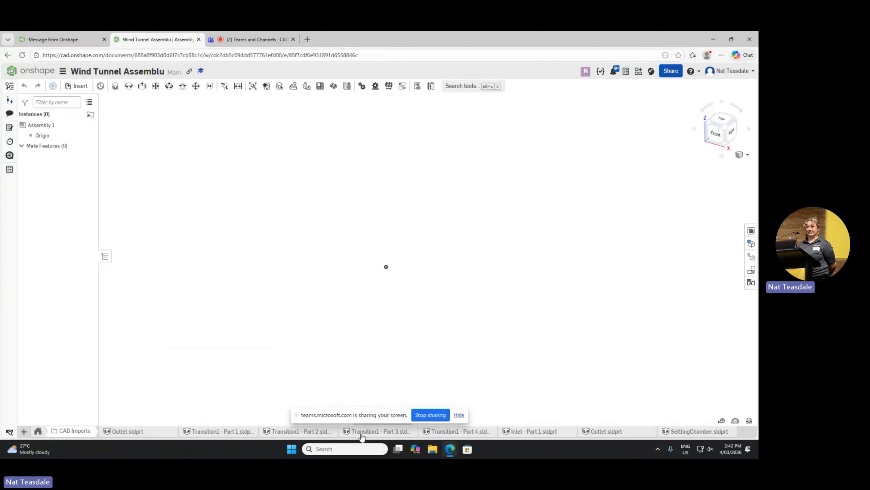
{"action": "mouse_move", "coordinate": [361, 435]}
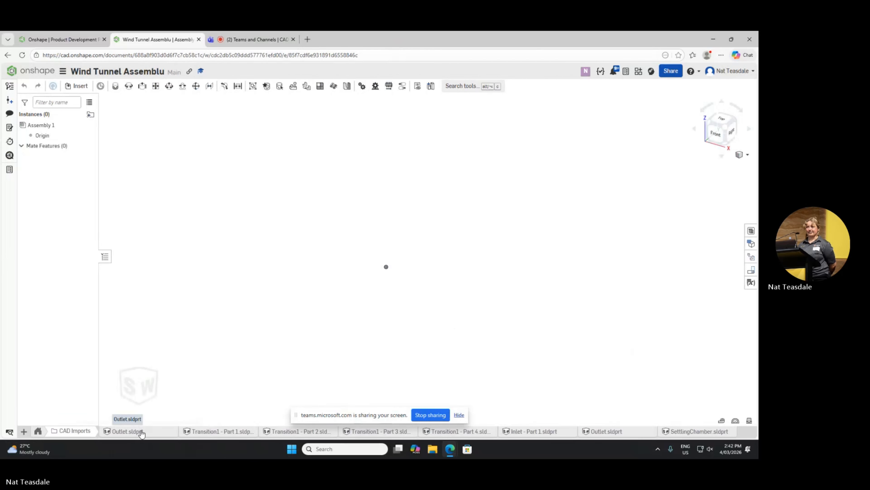
{"action": "left_click", "coordinate": [37, 431]}
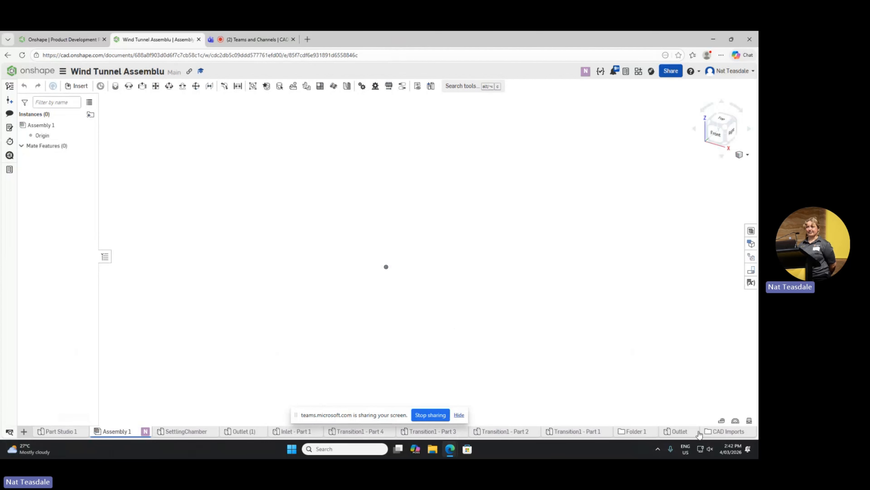
{"action": "left_click", "coordinate": [715, 432]}
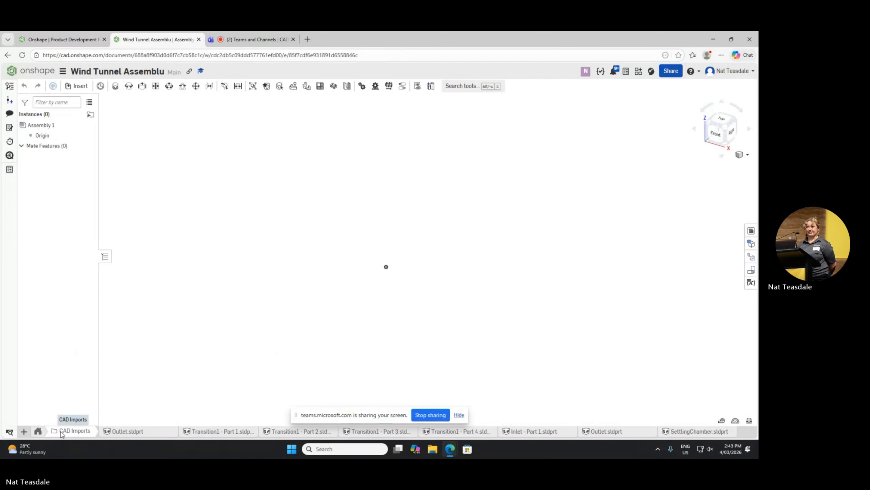
{"action": "left_click", "coordinate": [41, 432]}
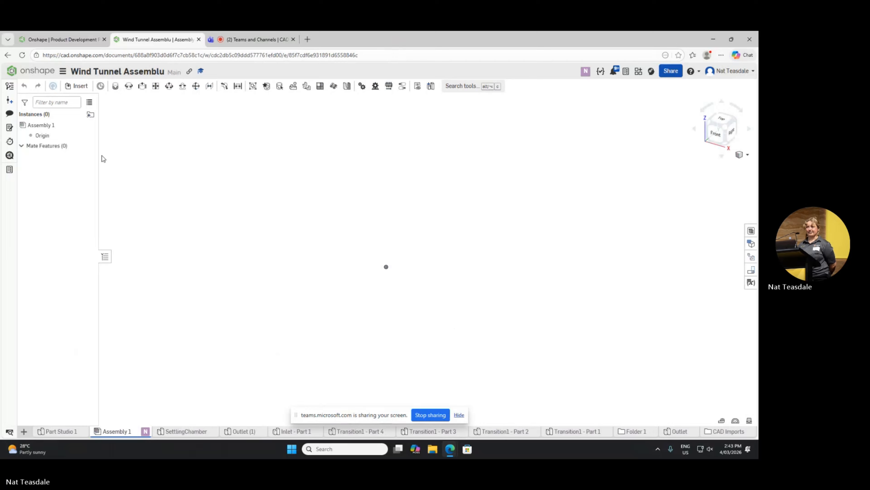
Step: Examine which part studios of the current document can be inserted into Assembly 1, without inserting any
{"action": "left_click", "coordinate": [76, 86]}
{"action": "scroll", "coordinate": [166, 240], "scroll_direction": "down", "scroll_amount": 1}
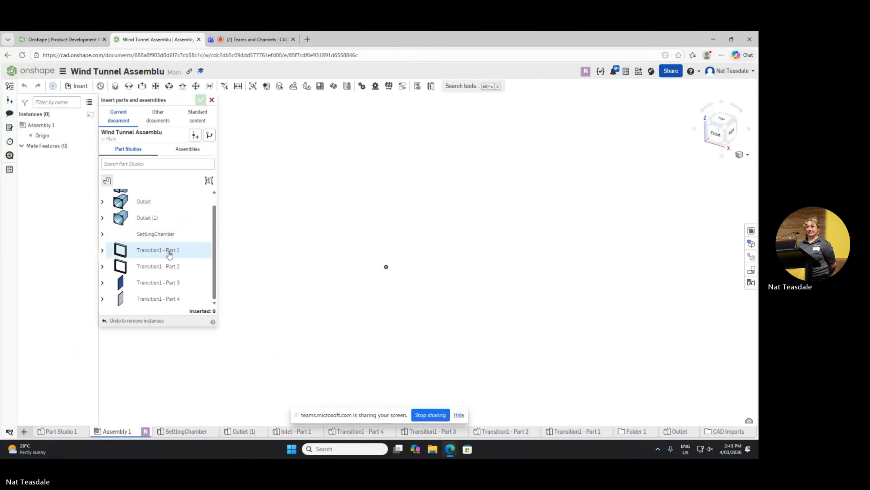
{"action": "scroll", "coordinate": [168, 286], "scroll_direction": "up", "scroll_amount": 1}
{"action": "scroll", "coordinate": [142, 229], "scroll_direction": "down", "scroll_amount": 1}
{"action": "scroll", "coordinate": [142, 227], "scroll_direction": "up", "scroll_amount": 1}
{"action": "scroll", "coordinate": [143, 227], "scroll_direction": "down", "scroll_amount": 1}
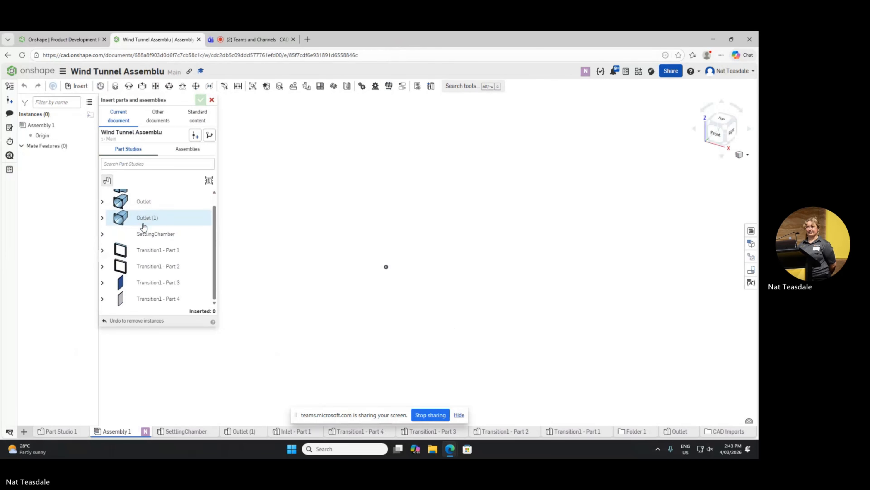
{"action": "scroll", "coordinate": [143, 227], "scroll_direction": "up", "scroll_amount": 1}
{"action": "scroll", "coordinate": [144, 228], "scroll_direction": "down", "scroll_amount": 1}
{"action": "left_click", "coordinate": [155, 118]}
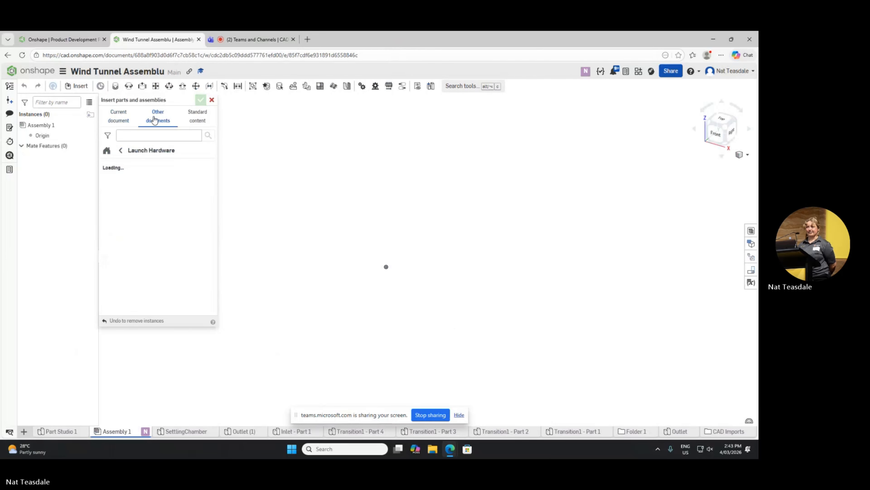
{"action": "left_click", "coordinate": [118, 118]}
{"action": "left_click", "coordinate": [158, 118]}
{"action": "left_click", "coordinate": [119, 118]}
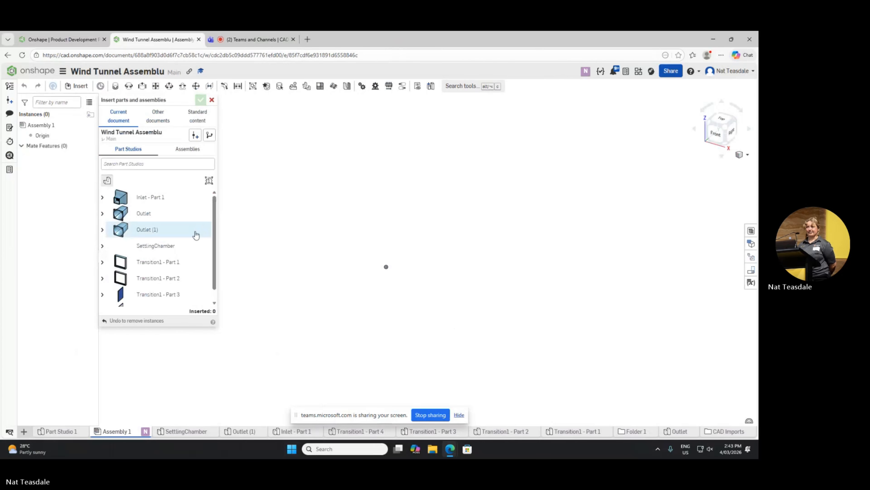
{"action": "scroll", "coordinate": [192, 247], "scroll_direction": "down", "scroll_amount": 1}
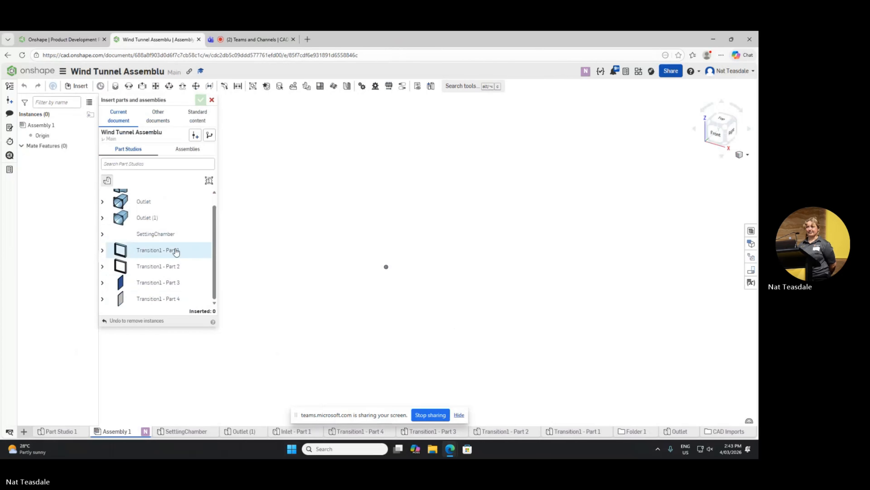
{"action": "scroll", "coordinate": [173, 248], "scroll_direction": "up", "scroll_amount": 1}
{"action": "scroll", "coordinate": [174, 271], "scroll_direction": "down", "scroll_amount": 1}
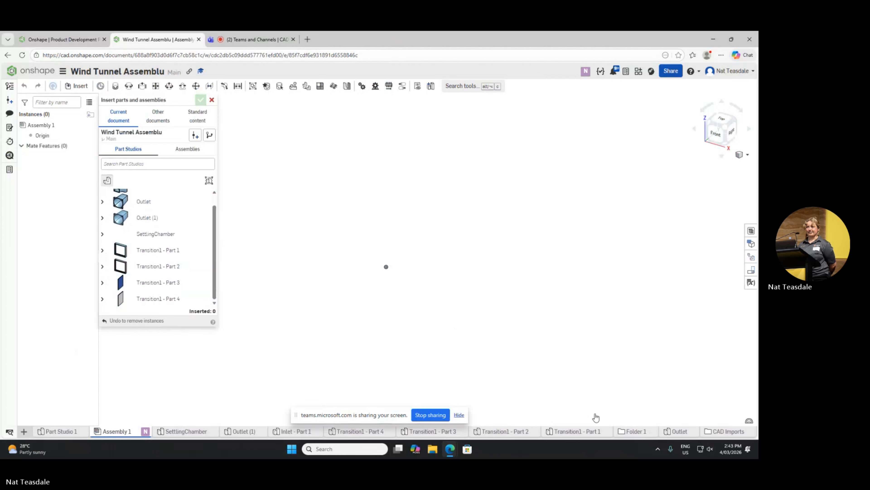
{"action": "scroll", "coordinate": [171, 279], "scroll_direction": "up", "scroll_amount": 1}
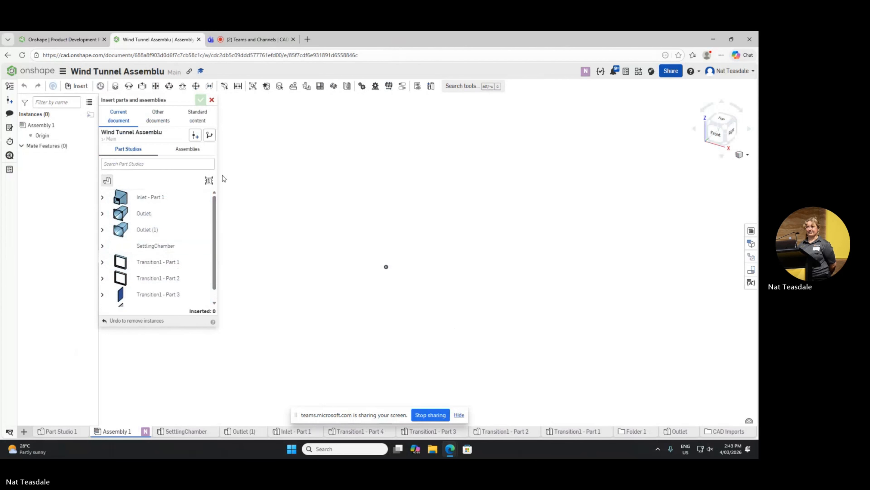
{"action": "left_click", "coordinate": [212, 100]}
Step: View the imported Outlet.sldprt file in the CAD Imports folder and return to Assembly 1
{"action": "left_click", "coordinate": [727, 431]}
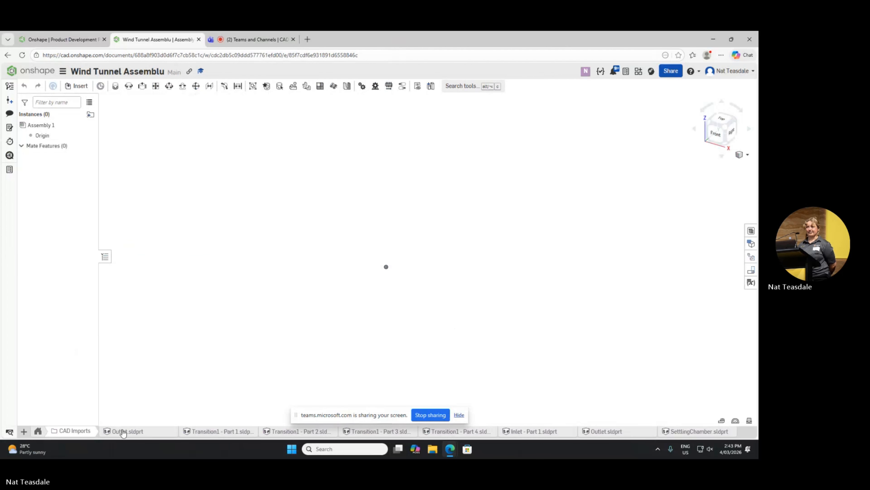
{"action": "left_click", "coordinate": [140, 431]}
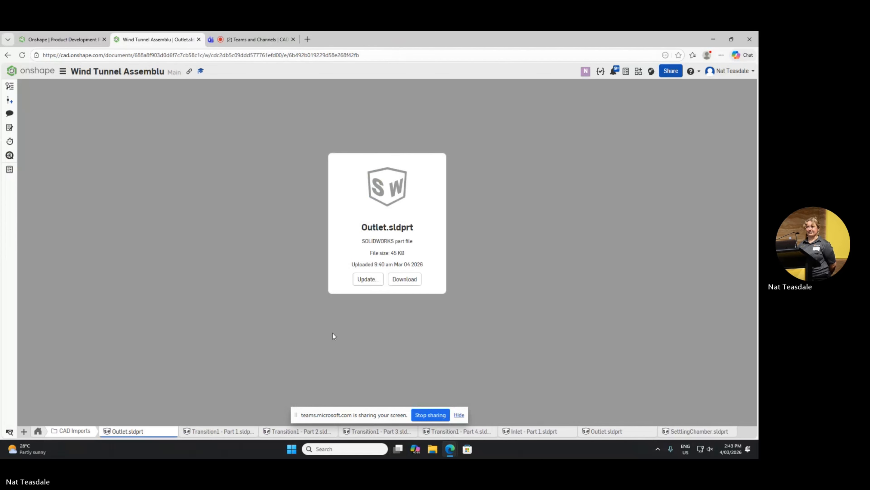
{"action": "left_click", "coordinate": [39, 435]}
{"action": "left_click", "coordinate": [118, 432]}
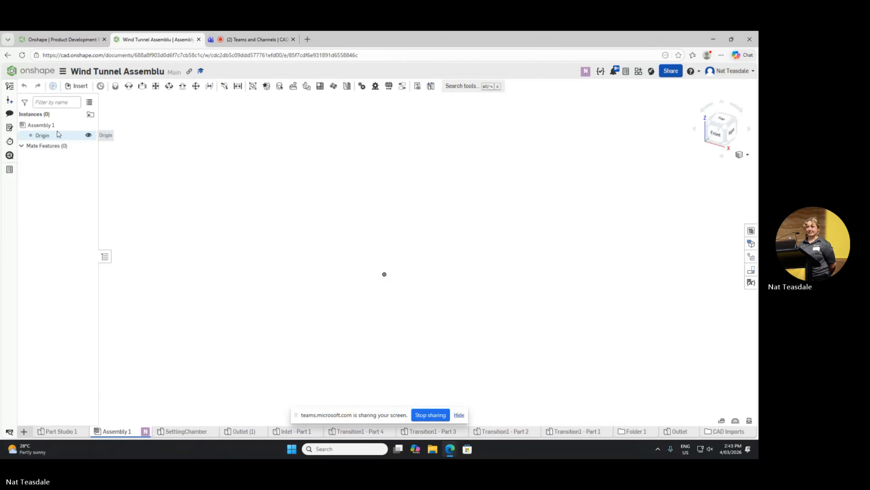
{"action": "left_click", "coordinate": [69, 88]}
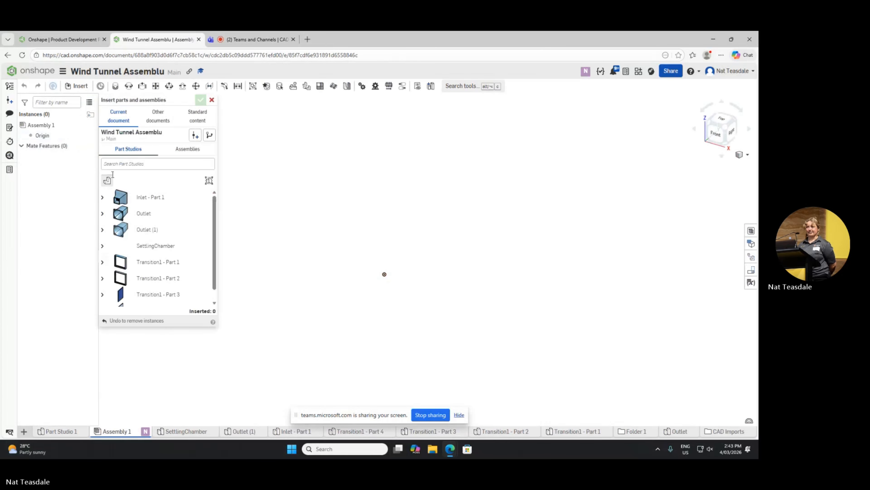
{"action": "left_click", "coordinate": [156, 198]}
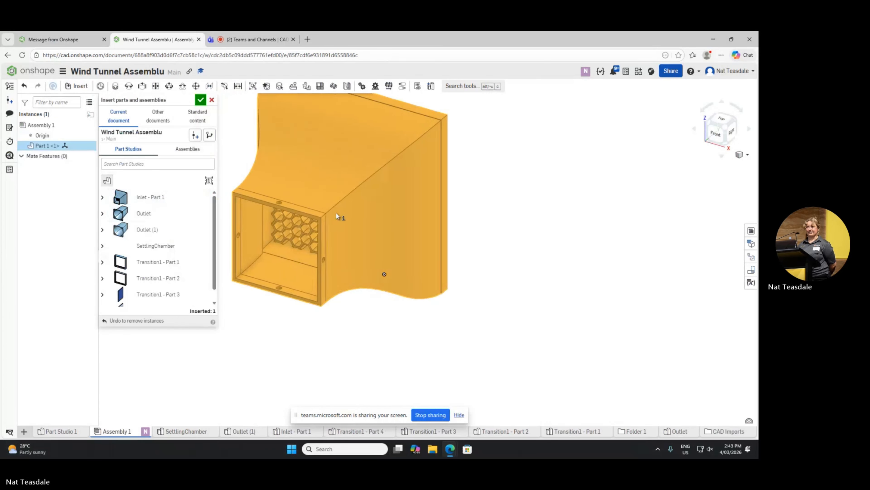
{"action": "left_click", "coordinate": [378, 216]}
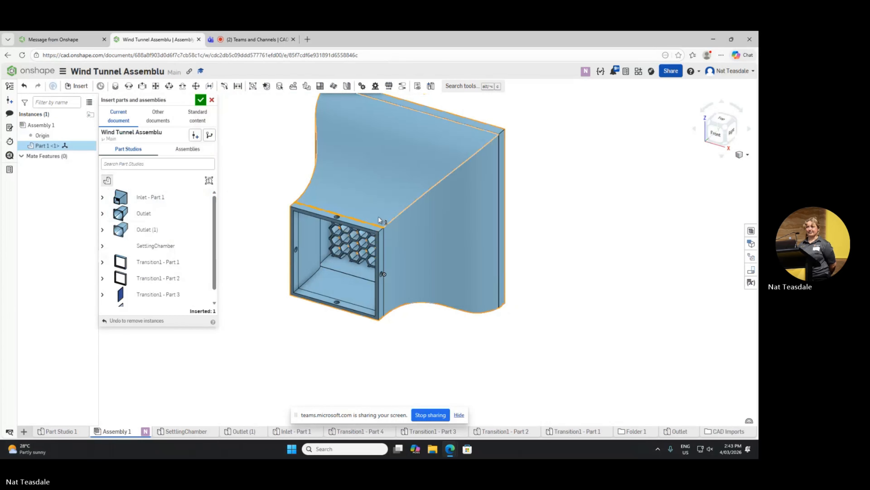
{"action": "left_click", "coordinate": [393, 198]}
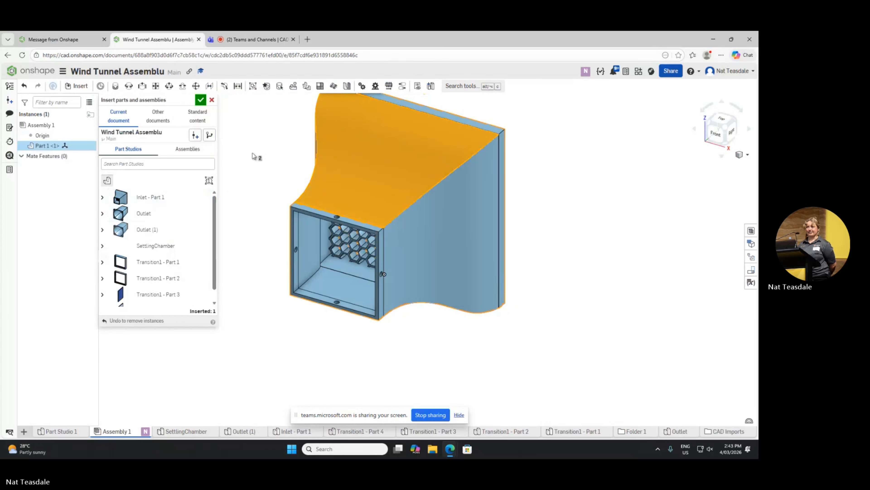
{"action": "left_click", "coordinate": [36, 146]}
{"action": "right_click", "coordinate": [37, 146]}
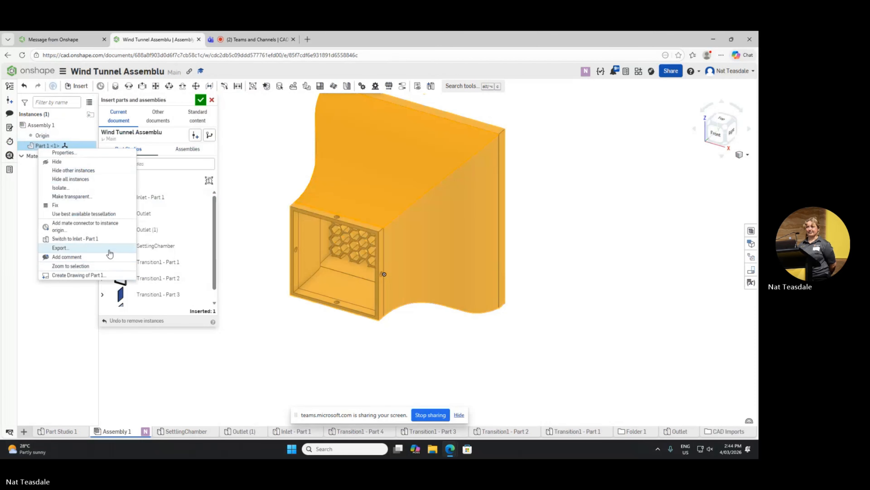
{"action": "left_click", "coordinate": [31, 146]}
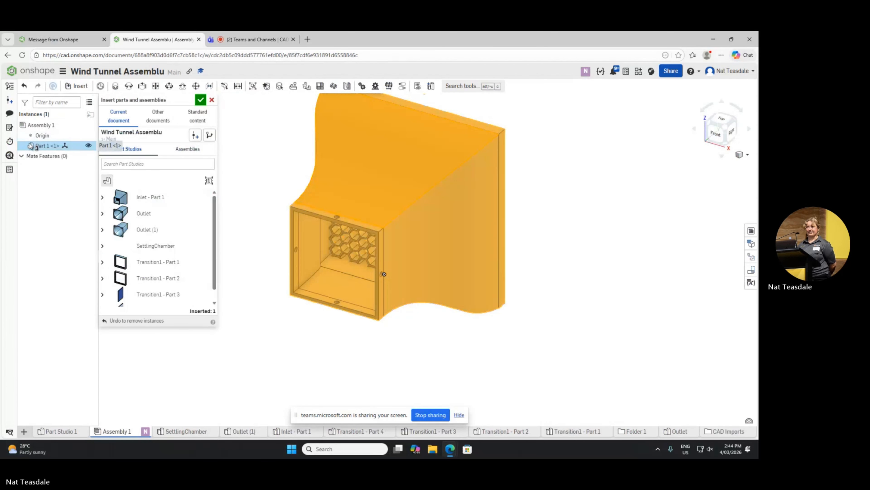
{"action": "left_click", "coordinate": [213, 100]}
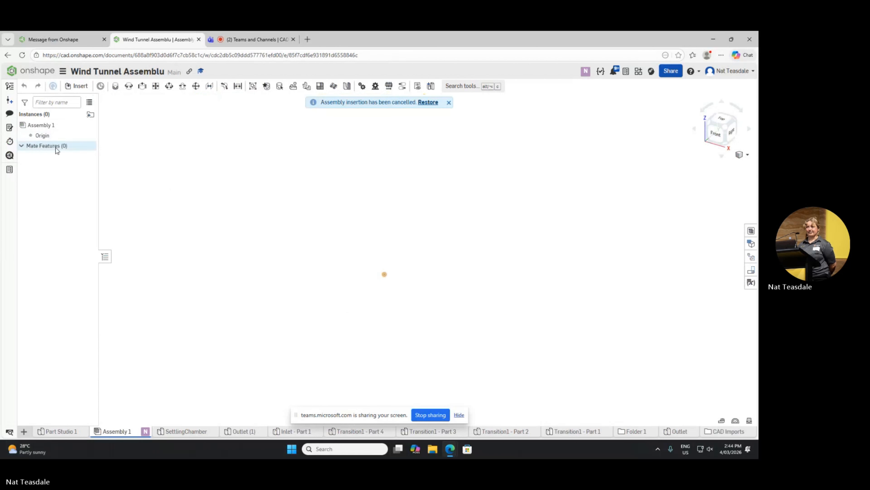
{"action": "left_click", "coordinate": [53, 135]}
{"action": "left_click", "coordinate": [214, 142]}
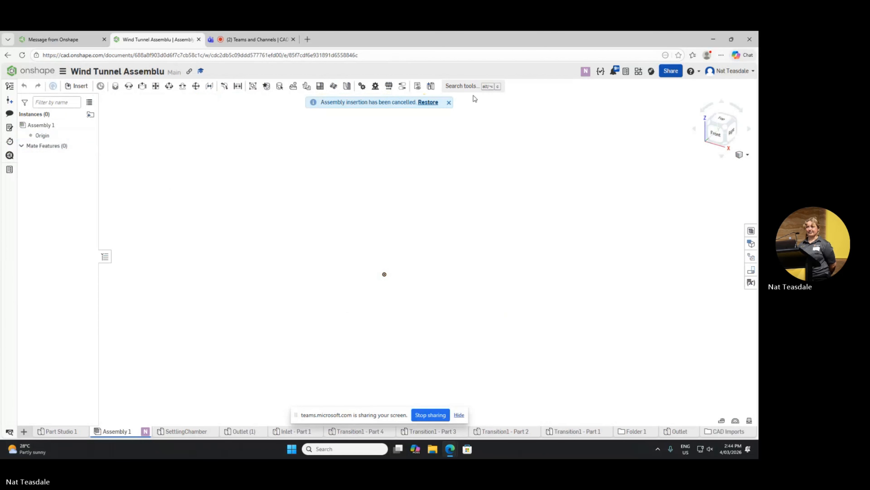
Step: Insert Inlet - Part 1 into Assembly 1 and delete the inserted instance
{"action": "left_click", "coordinate": [70, 87]}
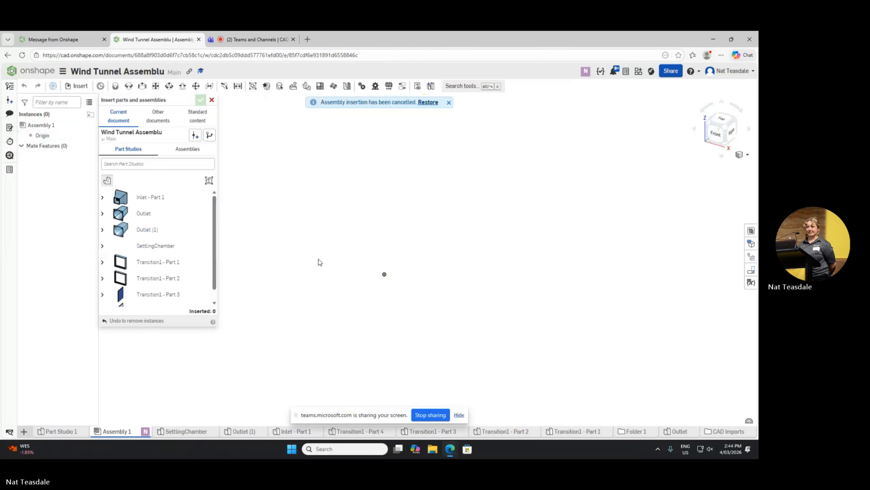
{"action": "left_click", "coordinate": [161, 198]}
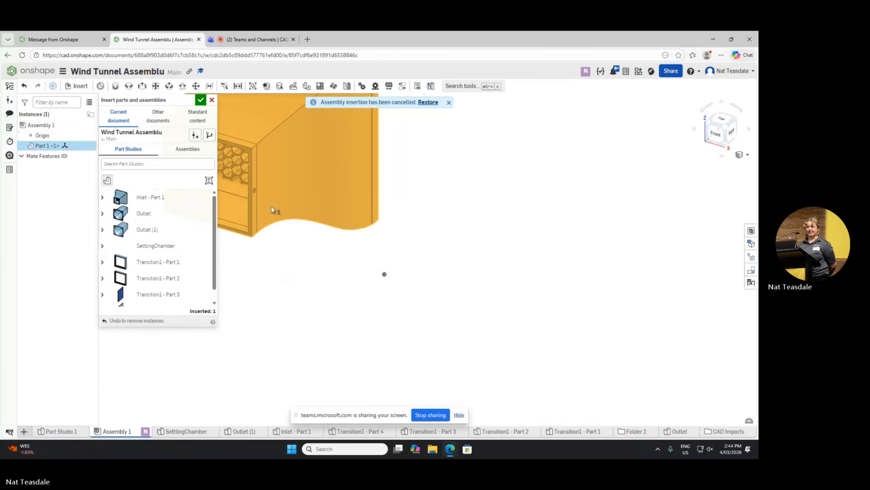
{"action": "left_click", "coordinate": [200, 100]}
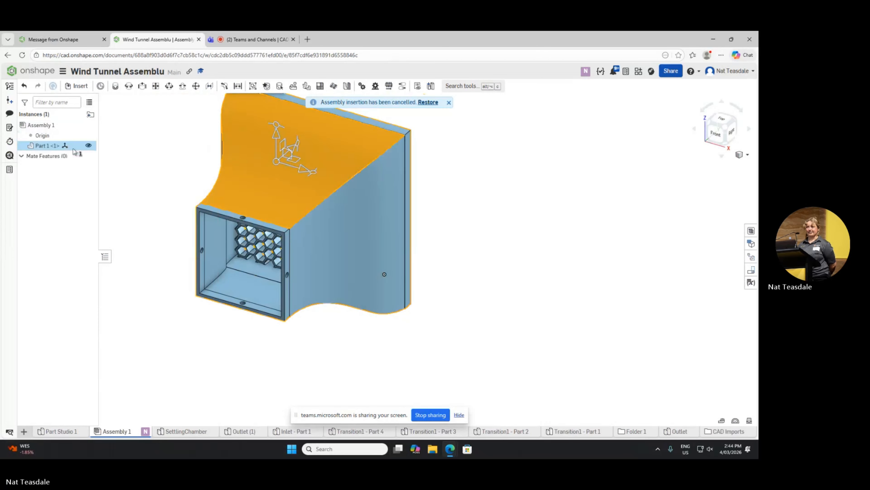
{"action": "right_click", "coordinate": [61, 147]}
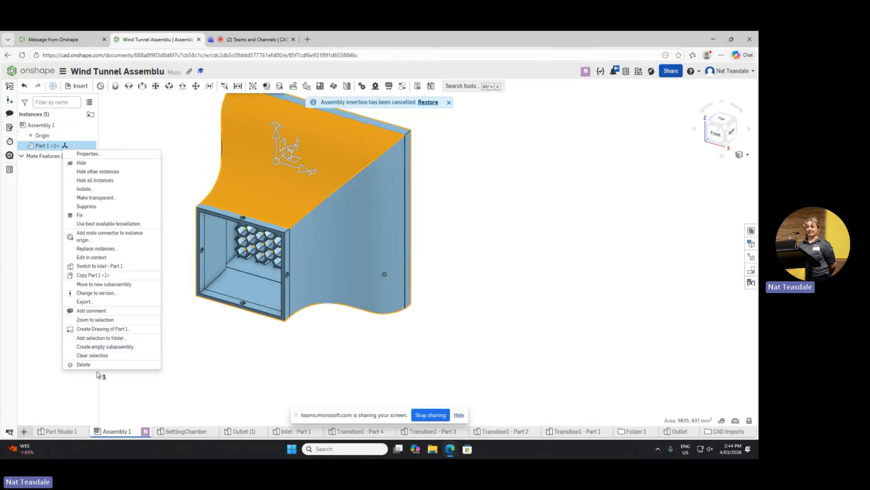
{"action": "left_click", "coordinate": [110, 367]}
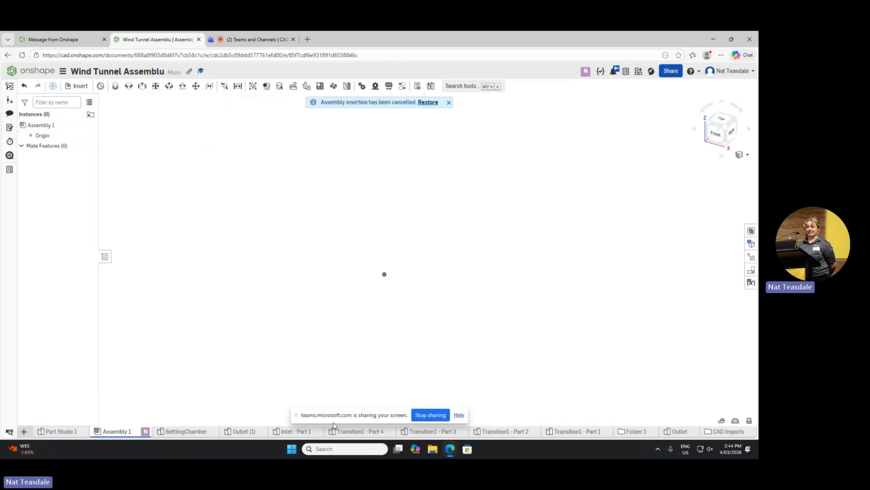
Step: Examine the imported parts in the Outlet (1), Inlet - Part 1, Transition1 - Part 4, Transition1 - Part 3 and Outlet part studios
{"action": "left_click", "coordinate": [254, 432]}
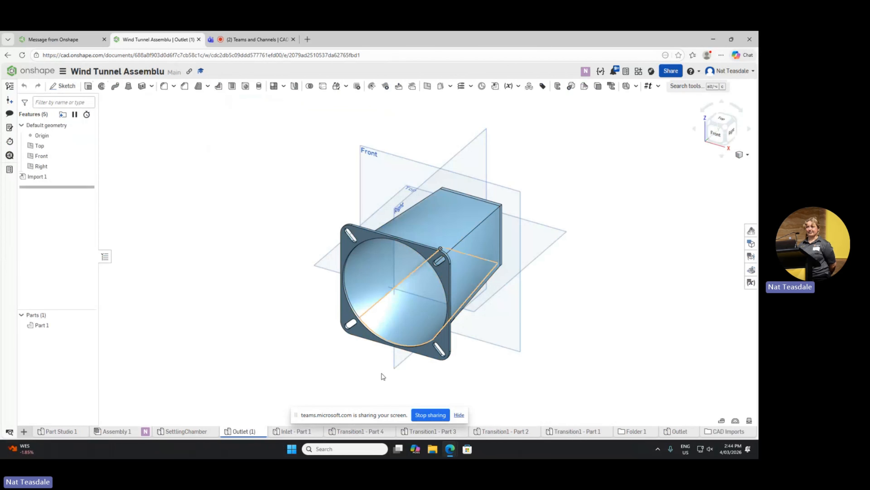
{"action": "left_click", "coordinate": [284, 433]}
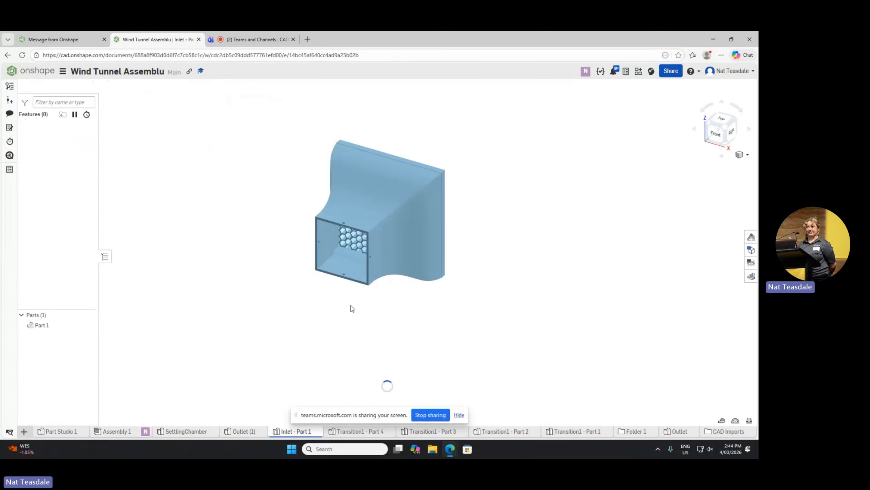
{"action": "middle_click_drag", "start_coordinate": [450, 186], "coordinate": [403, 250]}
{"action": "scroll", "coordinate": [390, 195], "scroll_direction": "down", "scroll_amount": 1}
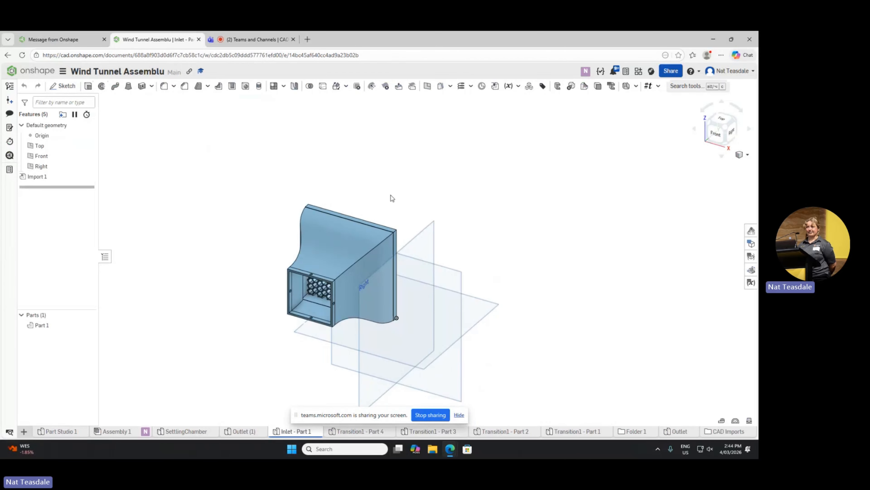
{"action": "middle_click_drag", "start_coordinate": [390, 183], "coordinate": [323, 246]}
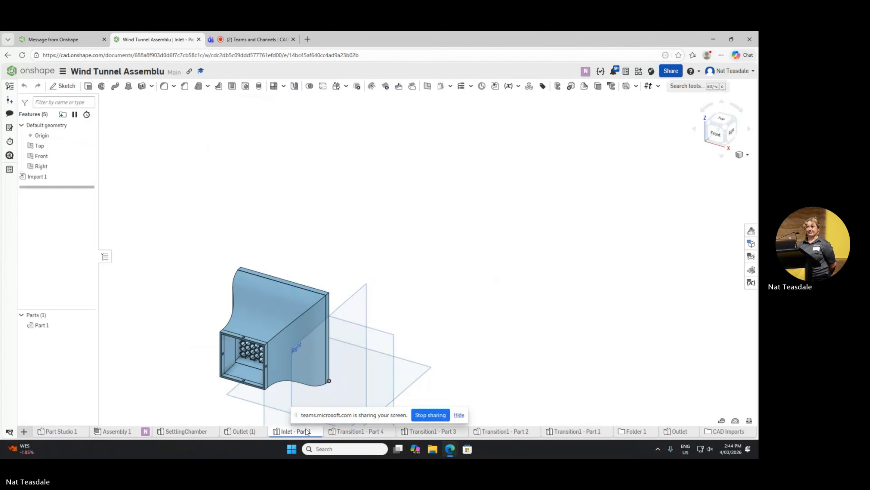
{"action": "left_click", "coordinate": [343, 431]}
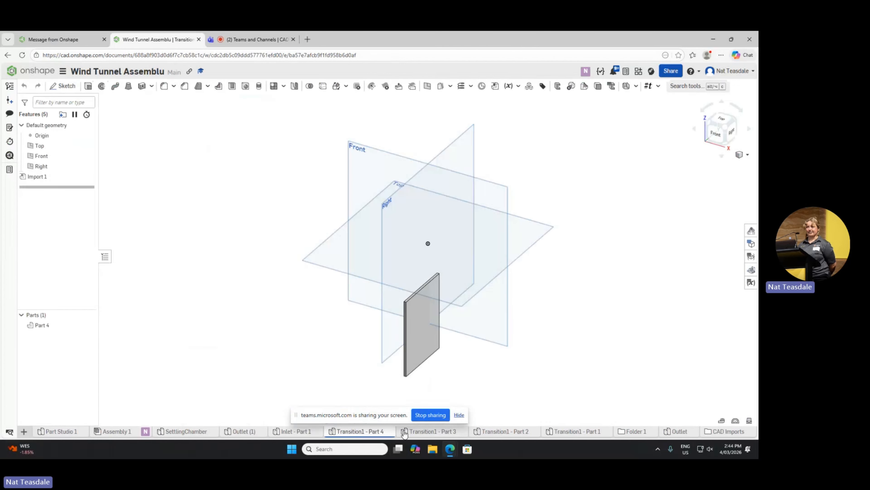
{"action": "left_click", "coordinate": [406, 433]}
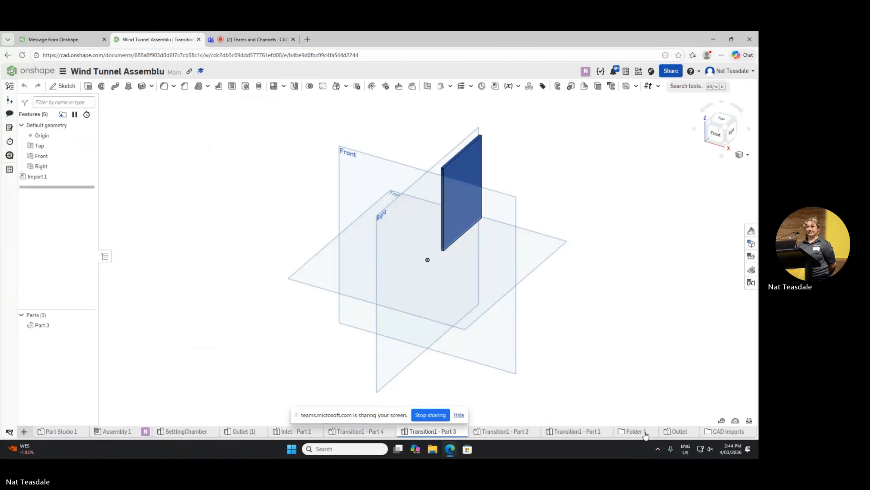
{"action": "left_click", "coordinate": [670, 433]}
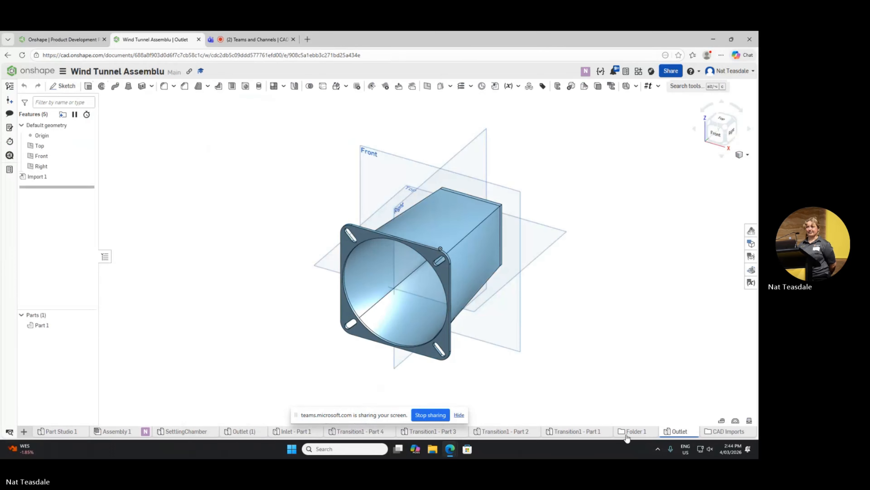
Step: Inspect the SettlingChamber part's grid and the countersunk hole in its side wall up close, and return to Assembly 1
{"action": "left_click", "coordinate": [199, 432]}
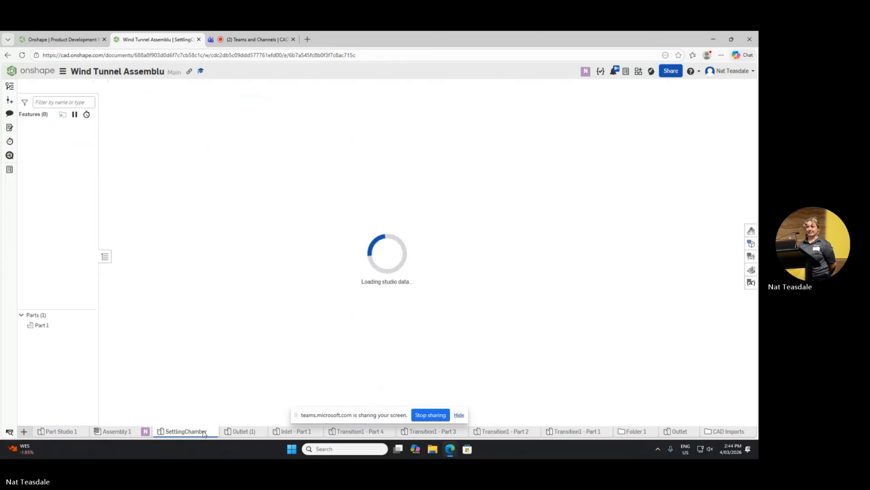
{"action": "left_click", "coordinate": [234, 433]}
{"action": "left_click", "coordinate": [186, 433]}
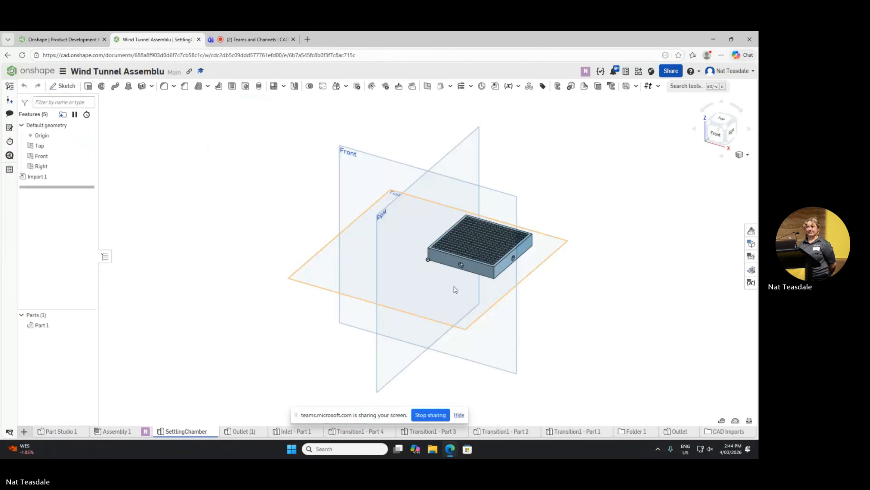
{"action": "scroll", "coordinate": [484, 271], "scroll_direction": "up", "scroll_amount": 5}
{"action": "scroll", "coordinate": [481, 229], "scroll_direction": "up", "scroll_amount": 3}
{"action": "scroll", "coordinate": [478, 240], "scroll_direction": "down", "scroll_amount": 6}
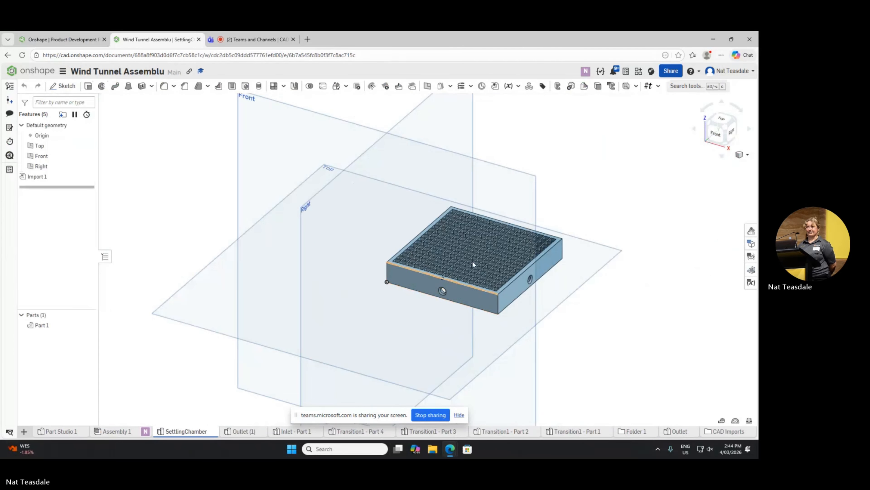
{"action": "scroll", "coordinate": [481, 236], "scroll_direction": "up", "scroll_amount": 8}
{"action": "scroll", "coordinate": [482, 237], "scroll_direction": "down", "scroll_amount": 5}
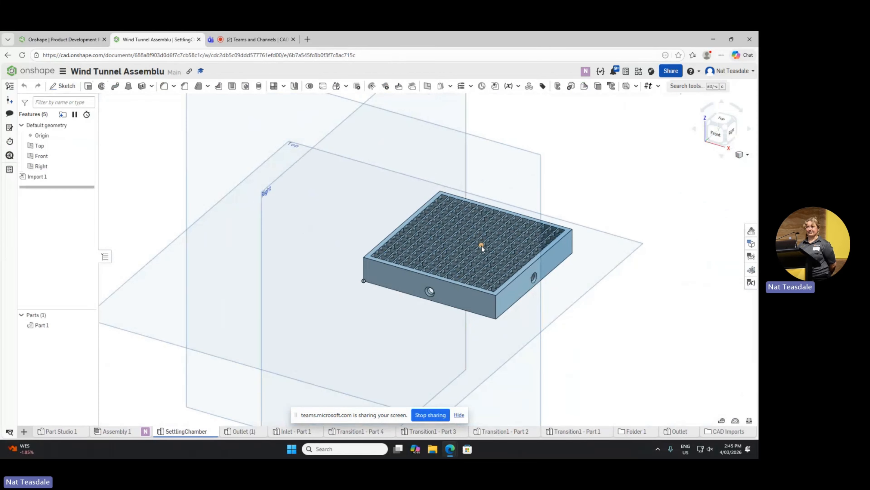
{"action": "mouse_move", "coordinate": [596, 221]}
{"action": "right_mouse_down"}
{"action": "mouse_move", "coordinate": [552, 250]}
{"action": "mouse_move", "coordinate": [590, 232]}
{"action": "mouse_move", "coordinate": [559, 199]}
{"action": "mouse_move", "coordinate": [588, 232]}
{"action": "right_mouse_up"}
{"action": "scroll", "coordinate": [415, 271], "scroll_direction": "down", "scroll_amount": 3}
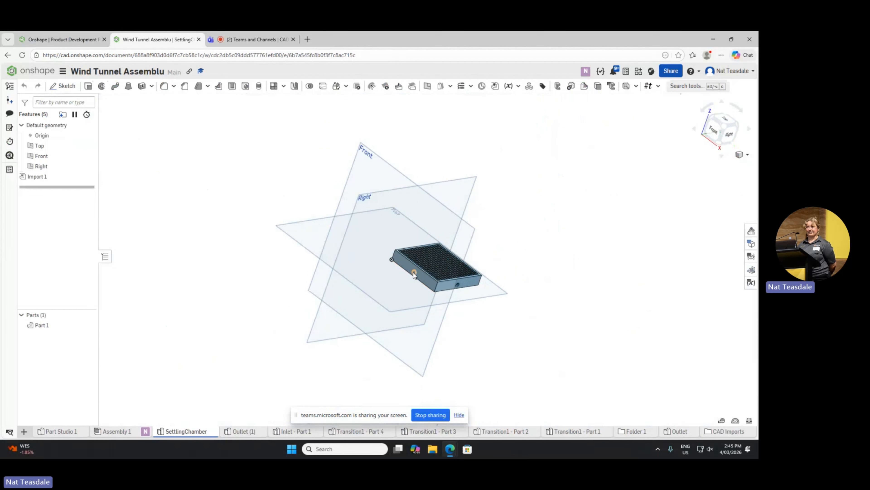
{"action": "scroll", "coordinate": [414, 272], "scroll_direction": "up", "scroll_amount": 5}
{"action": "scroll", "coordinate": [414, 274], "scroll_direction": "up", "scroll_amount": 2}
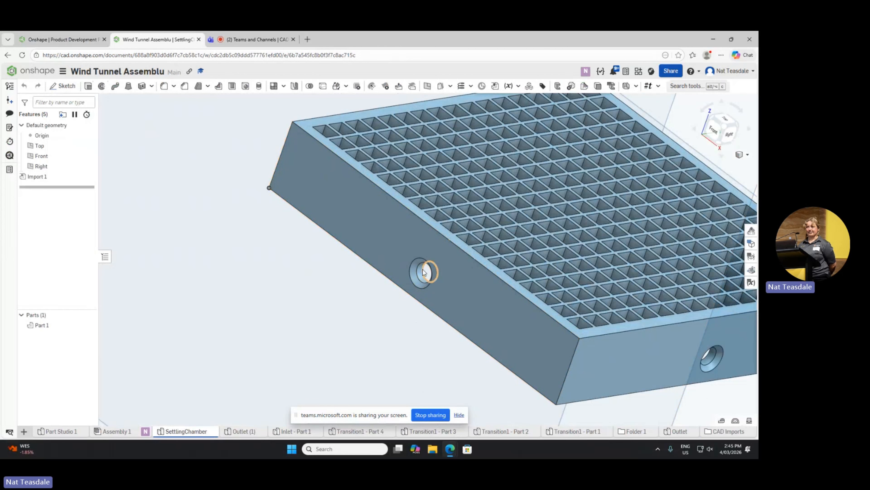
{"action": "scroll", "coordinate": [421, 272], "scroll_direction": "up", "scroll_amount": 3}
{"action": "scroll", "coordinate": [416, 271], "scroll_direction": "down", "scroll_amount": 8}
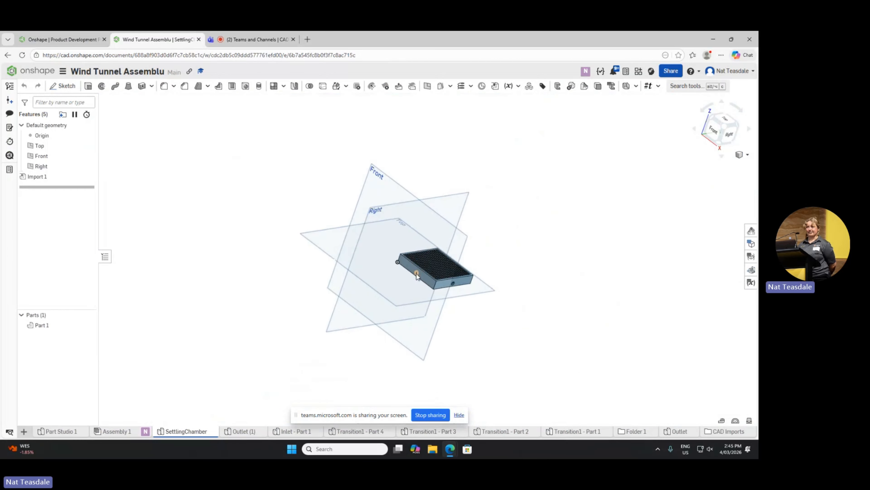
{"action": "scroll", "coordinate": [416, 273], "scroll_direction": "up", "scroll_amount": 10}
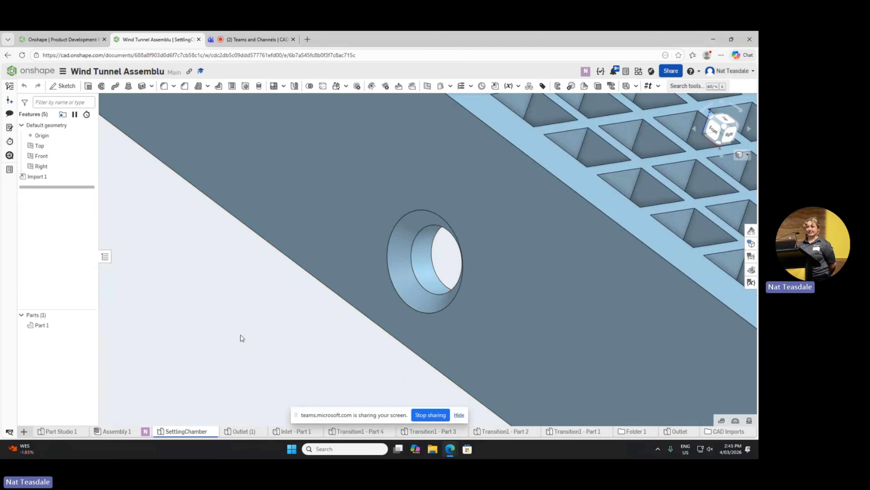
{"action": "left_click", "coordinate": [115, 431]}
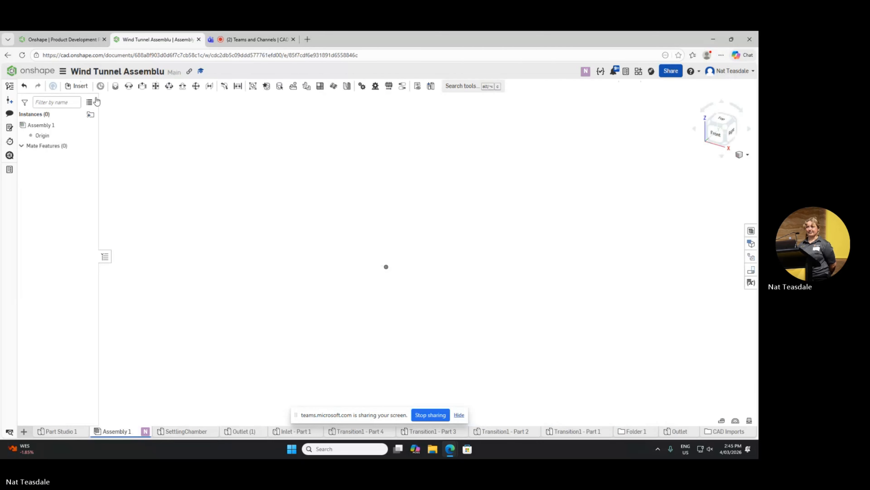
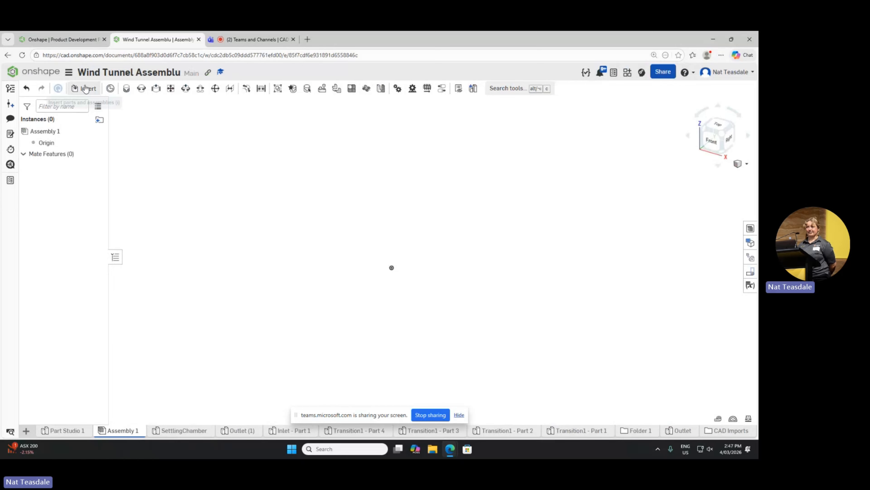
Step: Insert Inlet - Part 1, Outlet and SettlingChamber into Assembly 1, placed apart from each other
{"action": "left_click", "coordinate": [81, 89]}
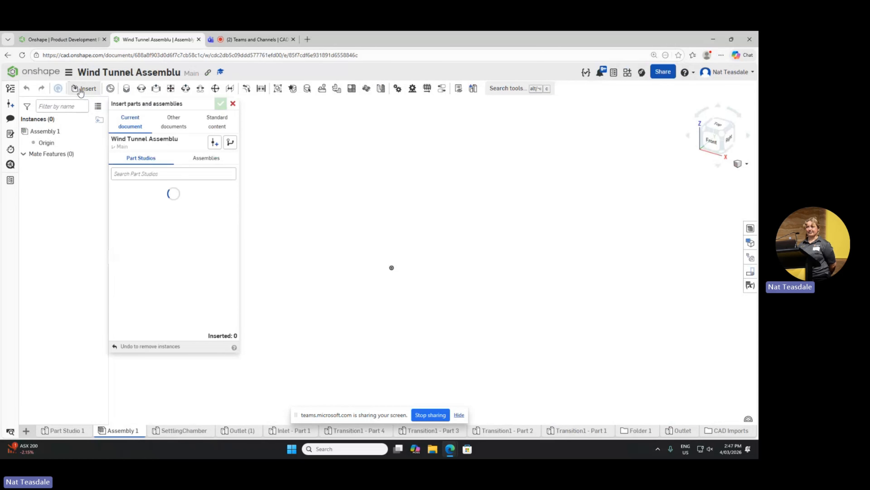
{"action": "scroll", "coordinate": [180, 250], "scroll_direction": "down", "scroll_amount": 1}
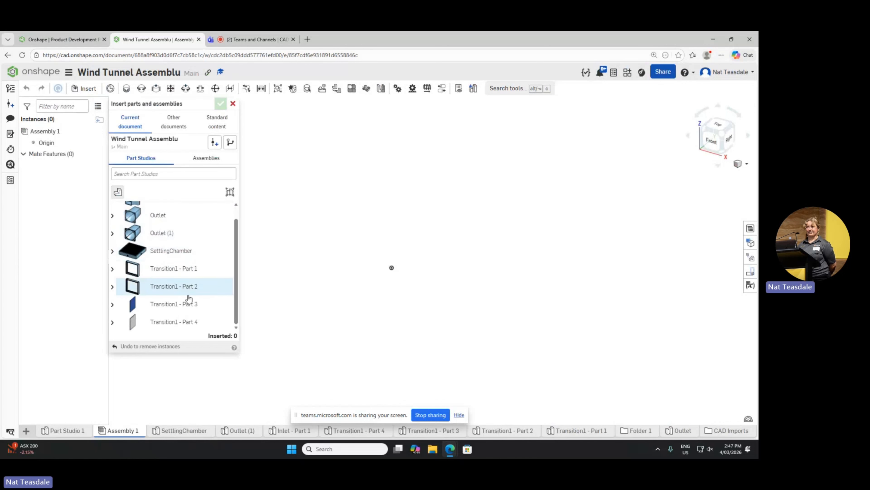
{"action": "scroll", "coordinate": [185, 297], "scroll_direction": "up", "scroll_amount": 1}
{"action": "scroll", "coordinate": [165, 259], "scroll_direction": "down", "scroll_amount": 1}
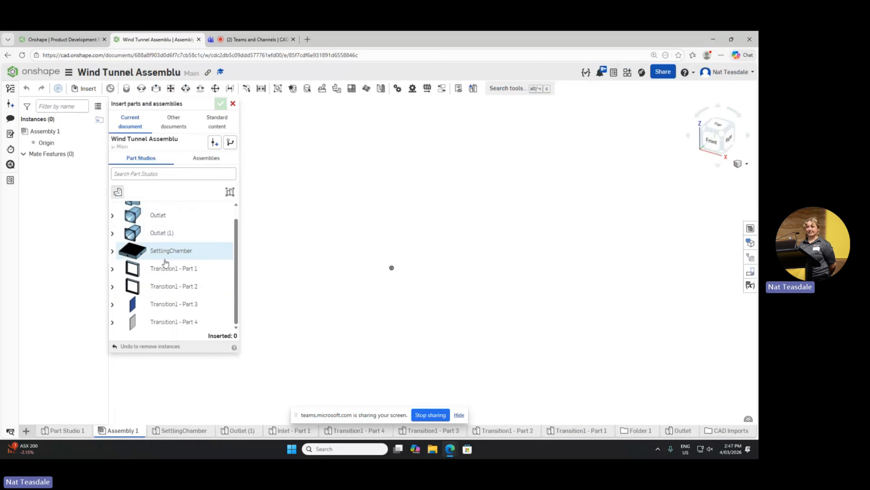
{"action": "scroll", "coordinate": [162, 250], "scroll_direction": "up", "scroll_amount": 1}
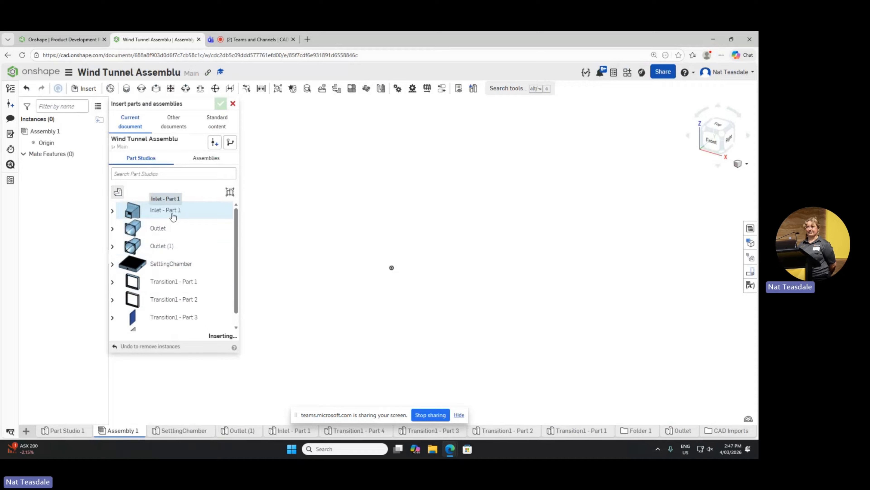
{"action": "left_click", "coordinate": [169, 214]}
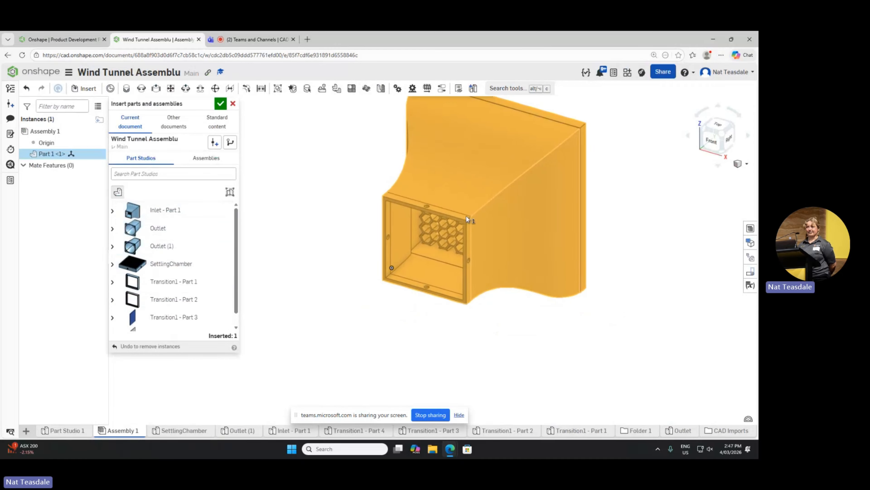
{"action": "left_click", "coordinate": [182, 237]}
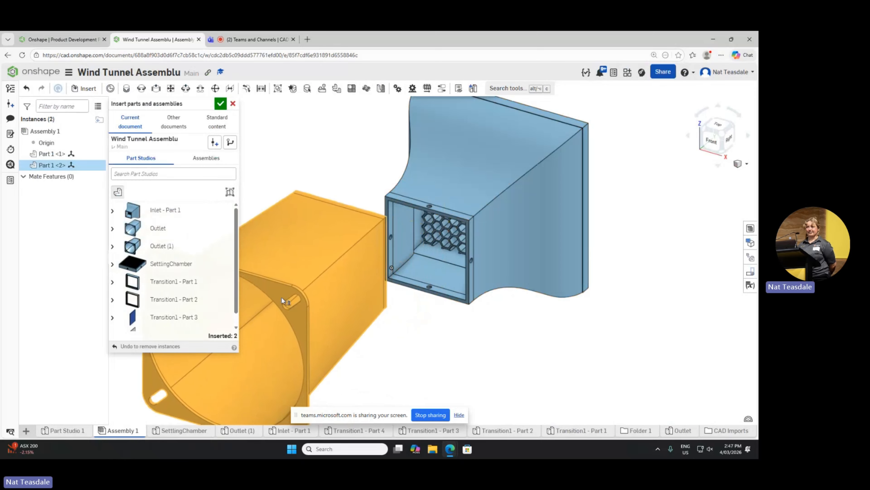
{"action": "left_click", "coordinate": [169, 264]}
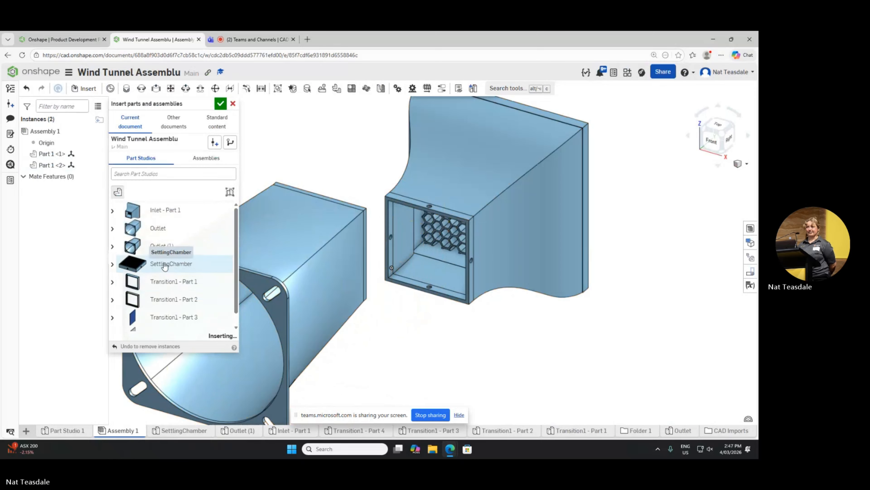
{"action": "left_click", "coordinate": [531, 333]}
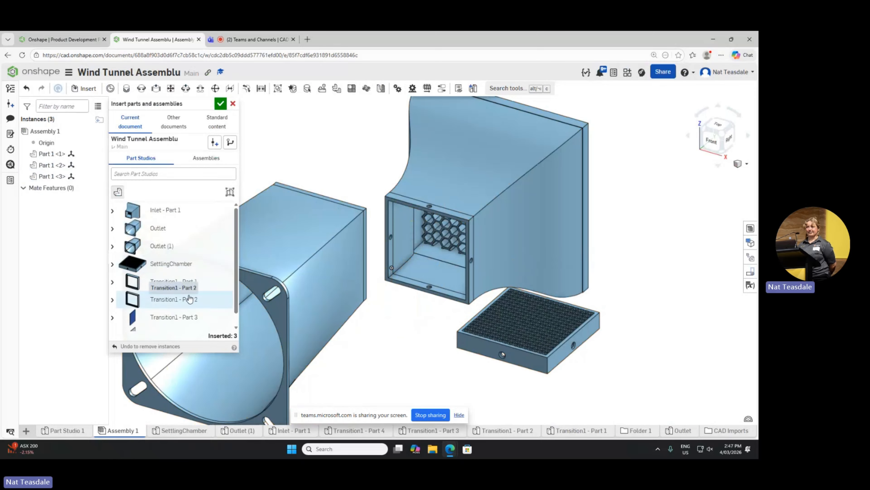
Step: Insert the Transition1 - Part 1 and Transition1 - Part 2 frames into Assembly 1 near the inlet and outlet
{"action": "left_click", "coordinate": [182, 283]}
{"action": "left_click", "coordinate": [366, 159]}
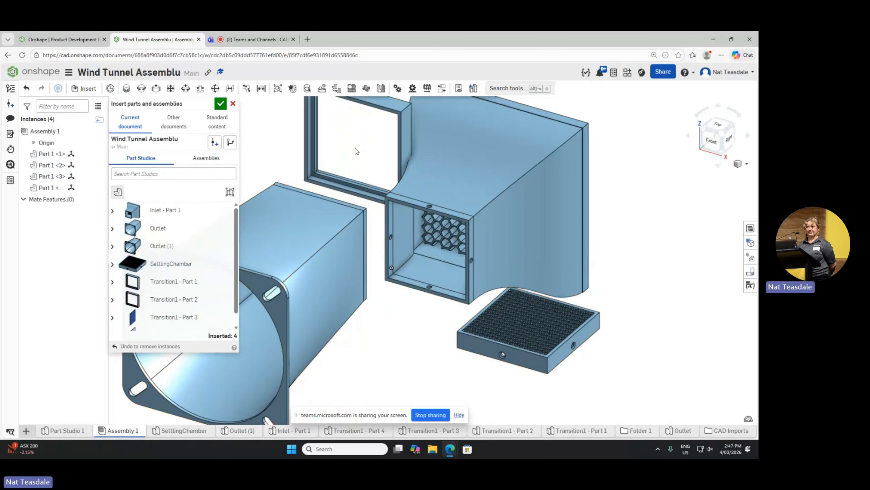
{"action": "left_click", "coordinate": [174, 299]}
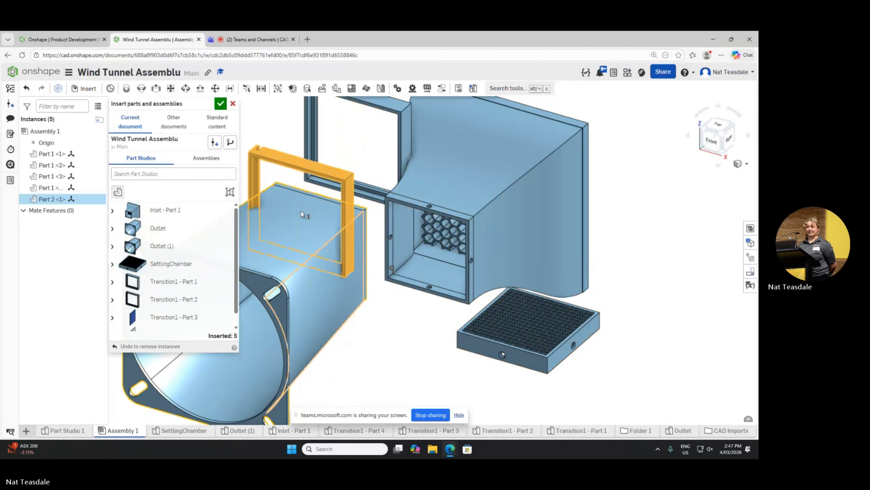
{"action": "left_click", "coordinate": [323, 219]}
Step: Insert the Transition1 - Part 3 and Transition1 - Part 4 panels in front of the inlet and finish inserting
{"action": "scroll", "coordinate": [178, 295], "scroll_direction": "down", "scroll_amount": 1}
{"action": "left_click", "coordinate": [174, 303]}
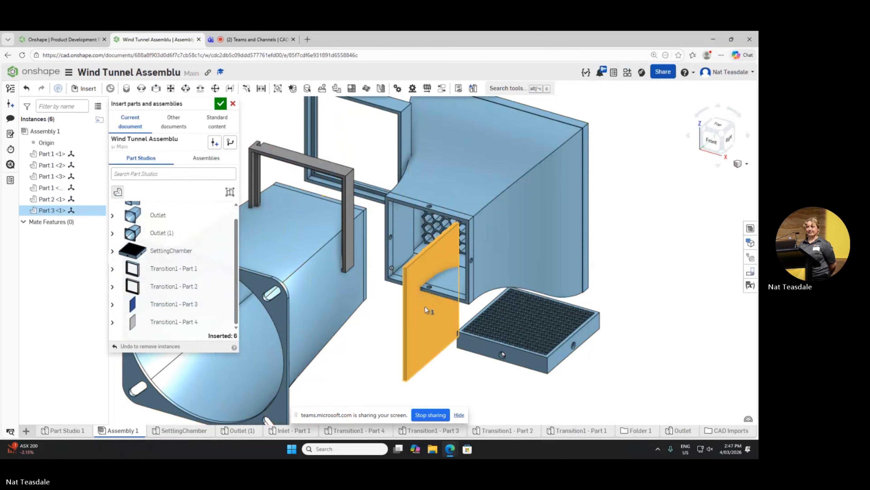
{"action": "left_click", "coordinate": [405, 310]}
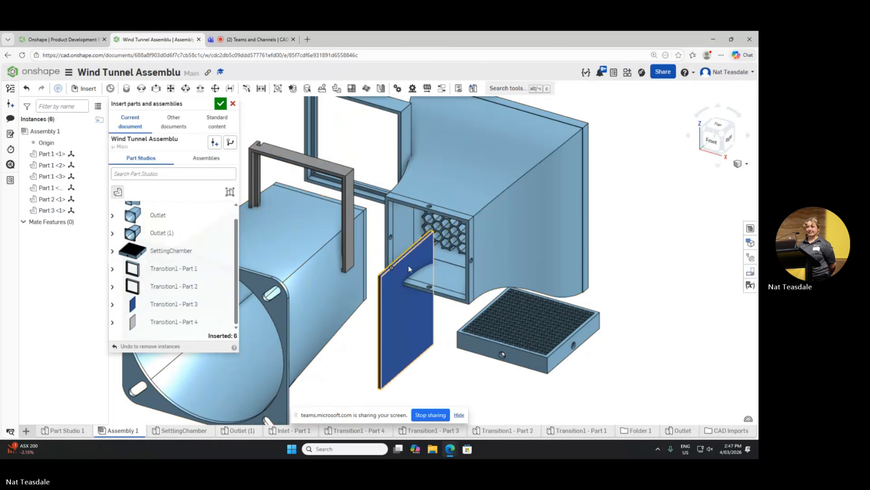
{"action": "left_click", "coordinate": [182, 324]}
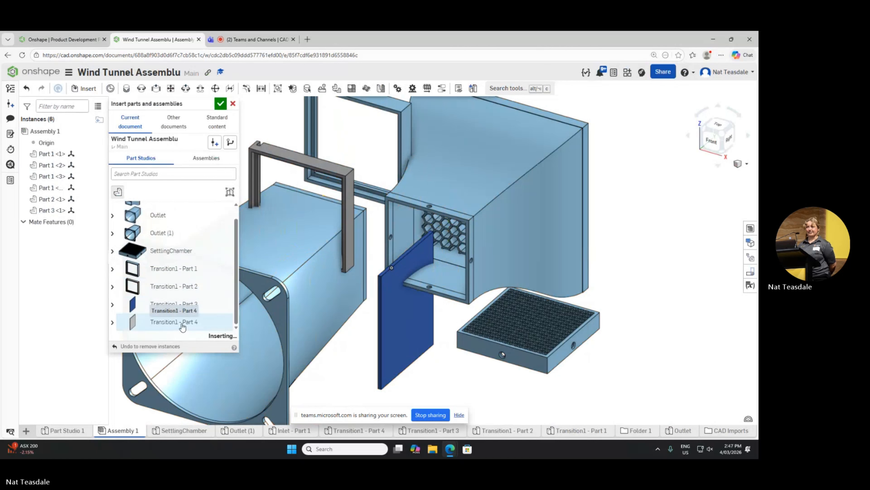
{"action": "left_click", "coordinate": [441, 347]}
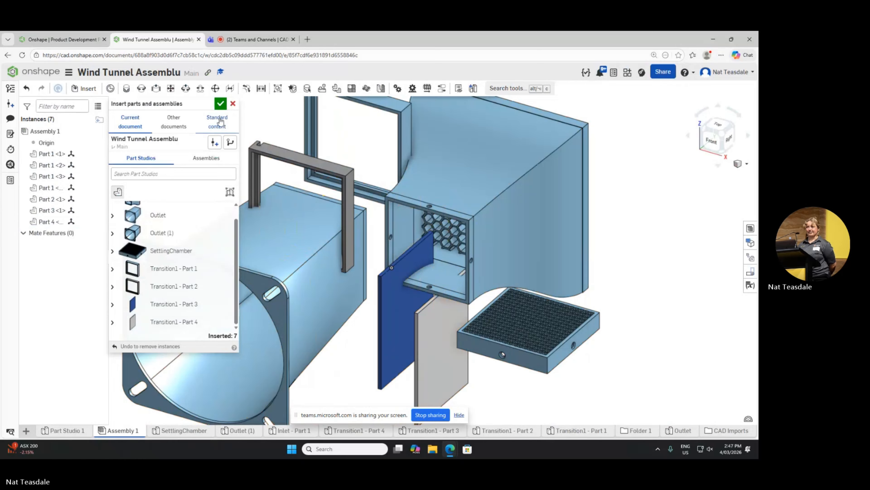
{"action": "left_click", "coordinate": [214, 104]}
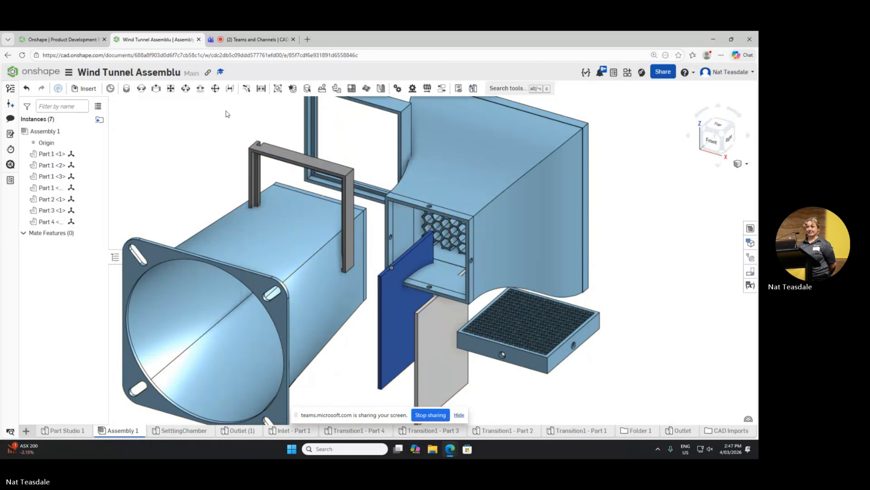
Step: Measure the upper edge lengths of the blue and grey transition panels
{"action": "left_click", "coordinate": [408, 260]}
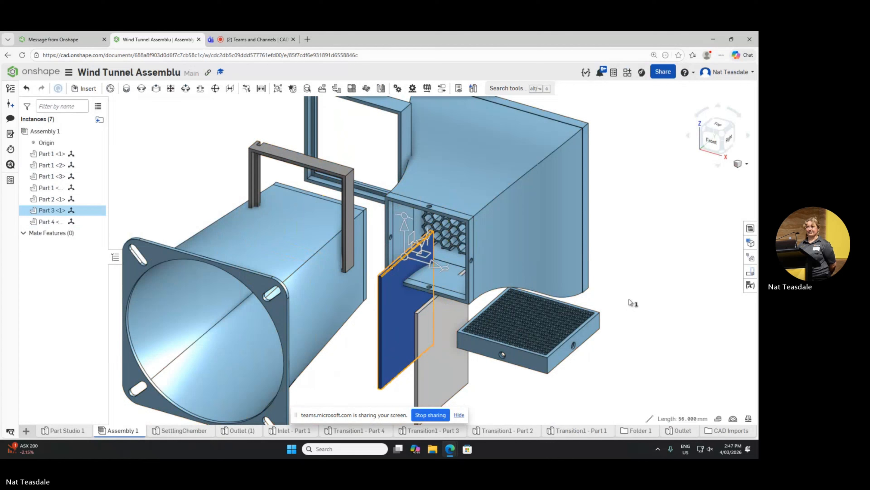
{"action": "left_click", "coordinate": [637, 306]}
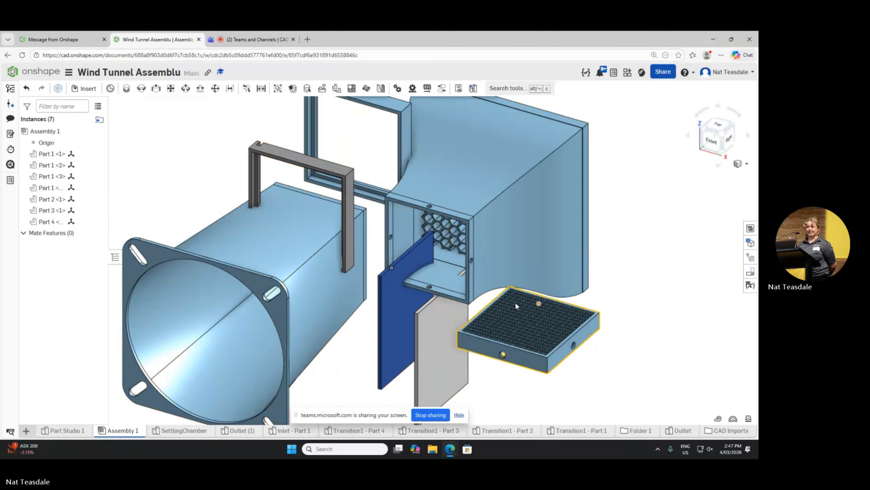
{"action": "left_click", "coordinate": [429, 308]}
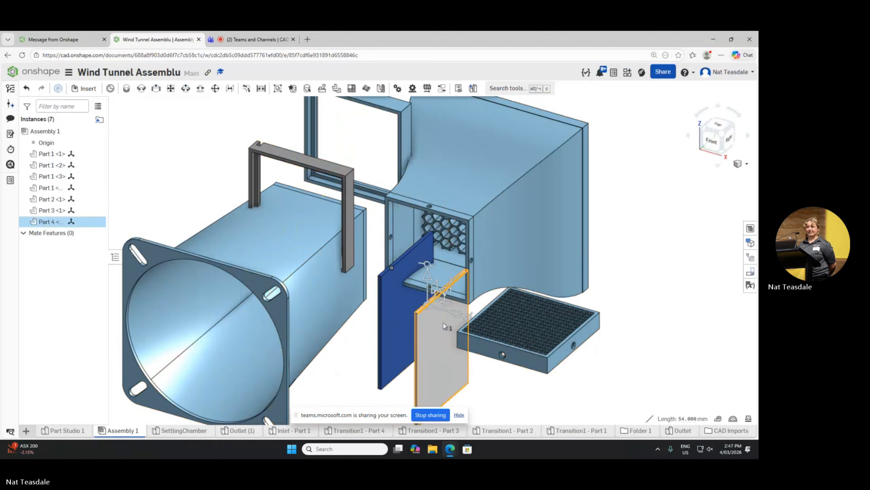
{"action": "left_click_drag", "start_coordinate": [440, 338], "coordinate": [436, 328]}
{"action": "left_click", "coordinate": [436, 328]}
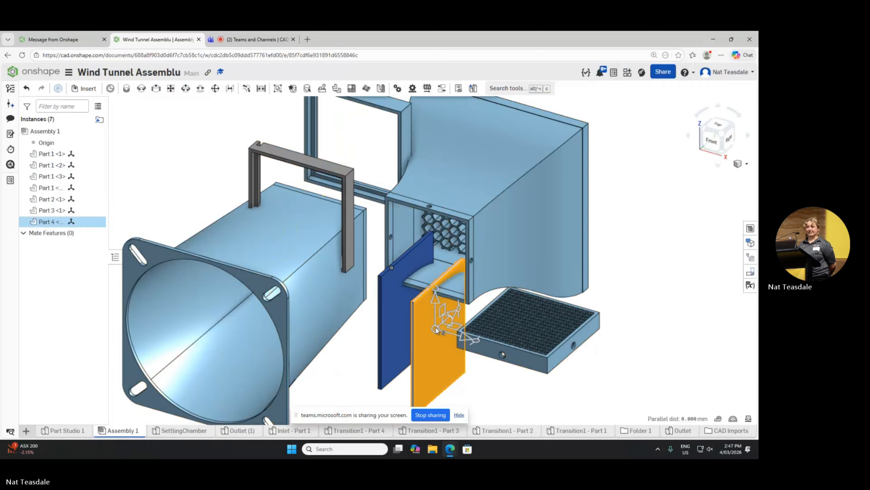
{"action": "left_click", "coordinate": [666, 264]}
Step: Compare the large faces of the blue and grey transition panels by checking their areas and spacing
{"action": "left_click", "coordinate": [395, 306]}
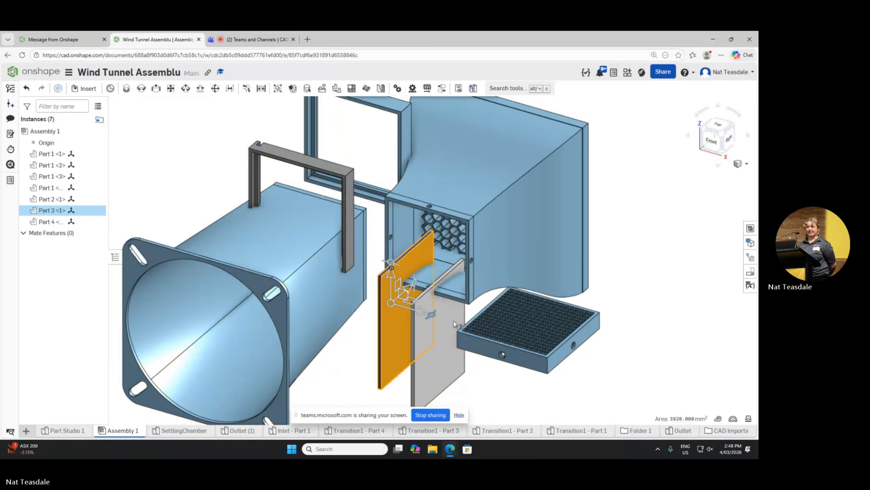
{"action": "left_click", "coordinate": [447, 328]}
{"action": "left_click", "coordinate": [653, 253]}
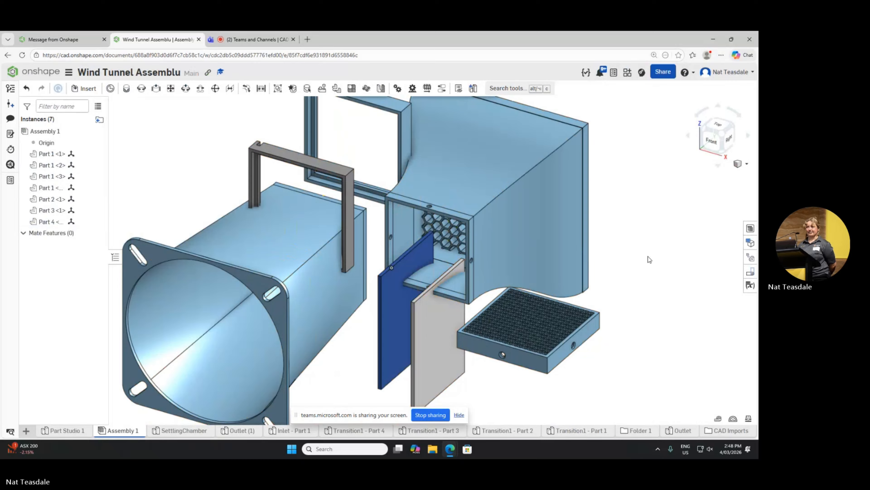
{"action": "left_click", "coordinate": [441, 334]}
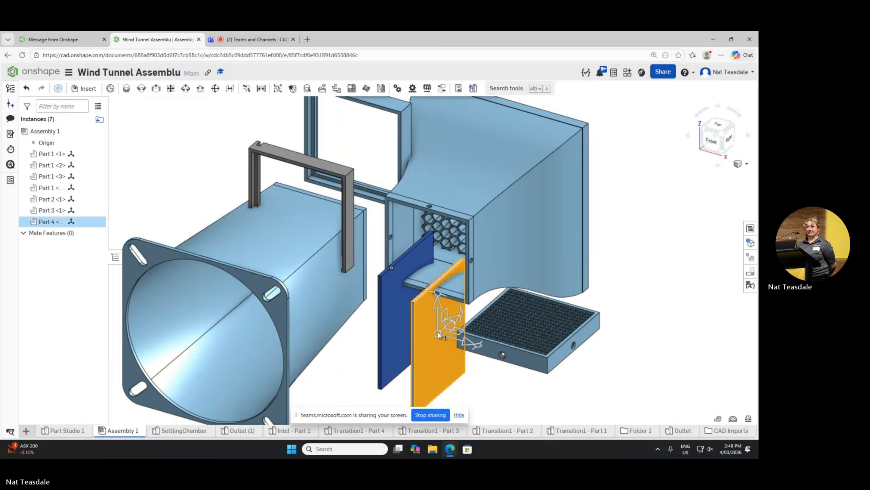
{"action": "left_click", "coordinate": [402, 312]}
{"action": "left_click", "coordinate": [657, 282]}
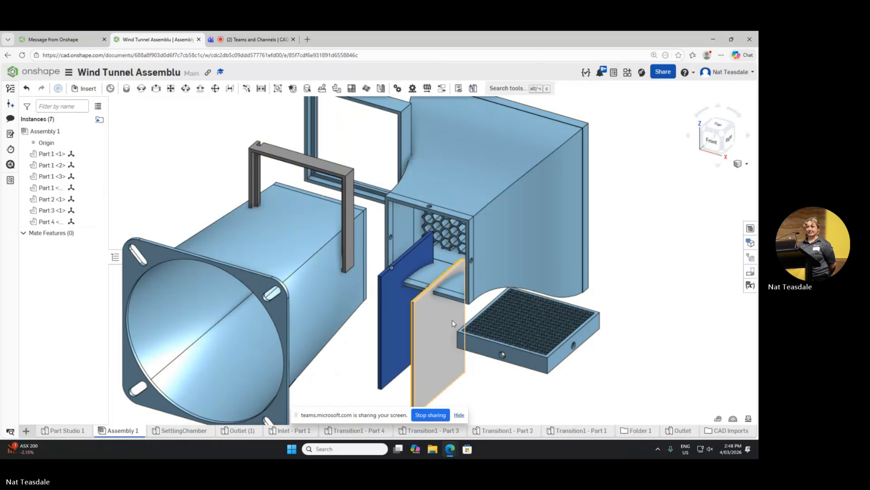
{"action": "left_click", "coordinate": [439, 329]}
{"action": "left_click", "coordinate": [649, 244]}
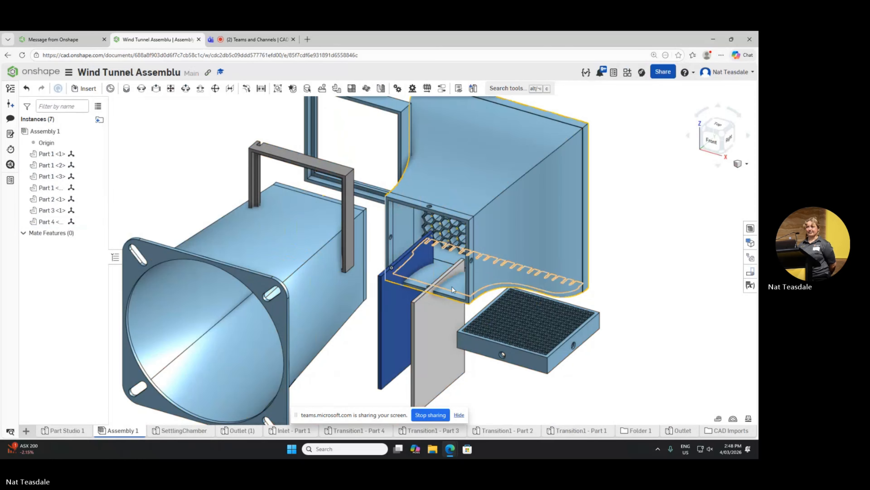
{"action": "left_click", "coordinate": [417, 312]}
{"action": "left_click", "coordinate": [546, 283]}
{"action": "left_click", "coordinate": [603, 286]}
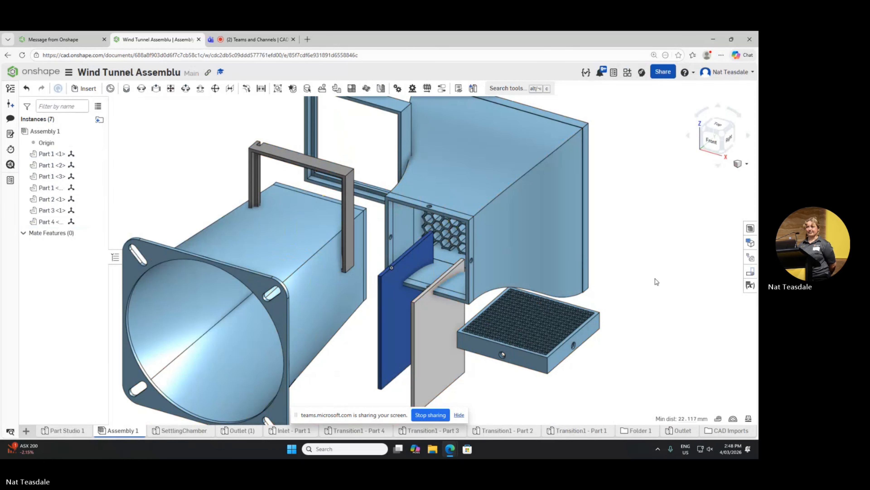
Step: Move the grey and blue transition panels away from the inlet into the empty space beside its wide end
{"action": "left_click_drag", "start_coordinate": [438, 312], "coordinate": [674, 179]}
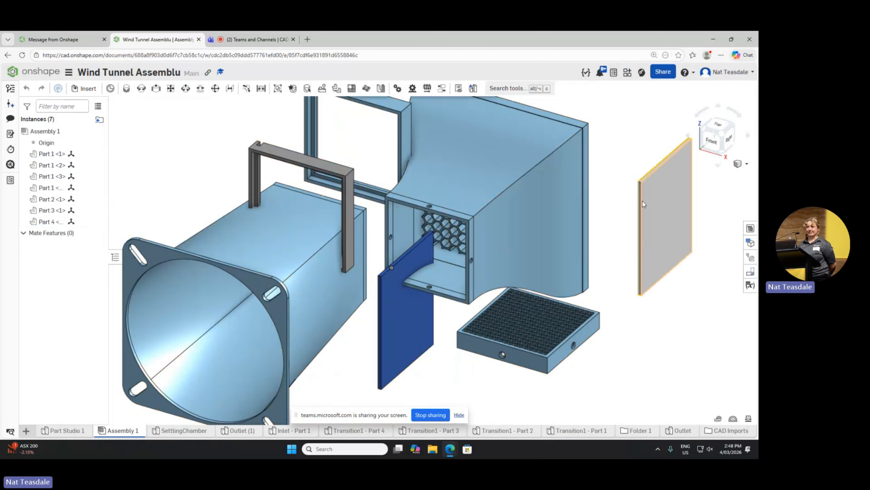
{"action": "scroll", "coordinate": [392, 311], "scroll_direction": "down", "scroll_amount": 5}
{"action": "scroll", "coordinate": [389, 299], "scroll_direction": "up", "scroll_amount": 3}
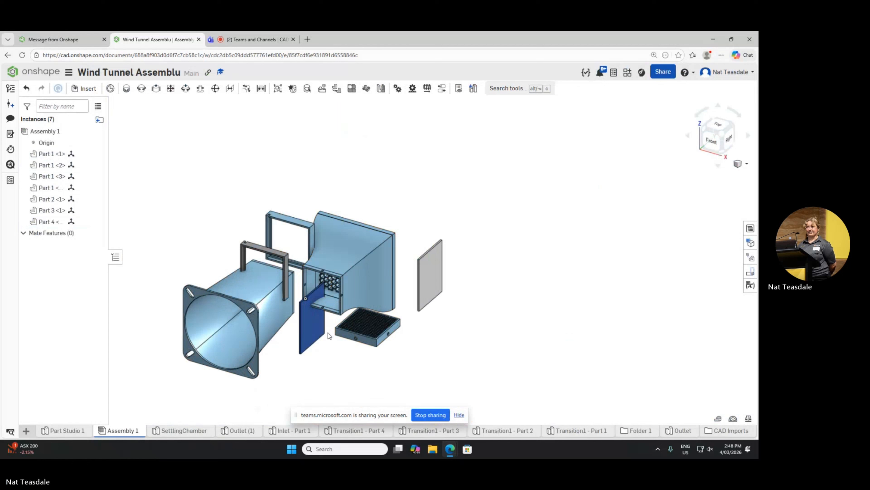
{"action": "left_click_drag", "start_coordinate": [311, 327], "coordinate": [478, 277]}
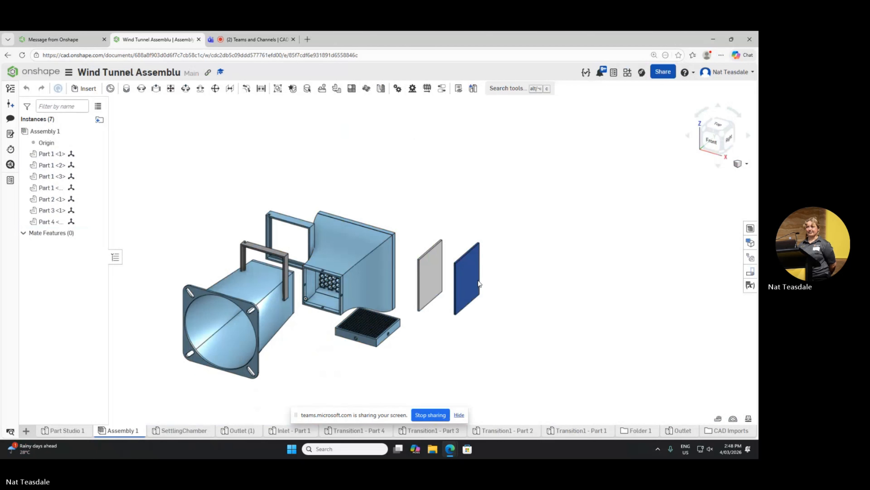
Step: Measure the upper edges of the separated blue and grey panels to compare their lengths
{"action": "scroll", "coordinate": [478, 277], "scroll_direction": "up", "scroll_amount": 1}
{"action": "scroll", "coordinate": [478, 277], "scroll_direction": "up", "scroll_amount": 3}
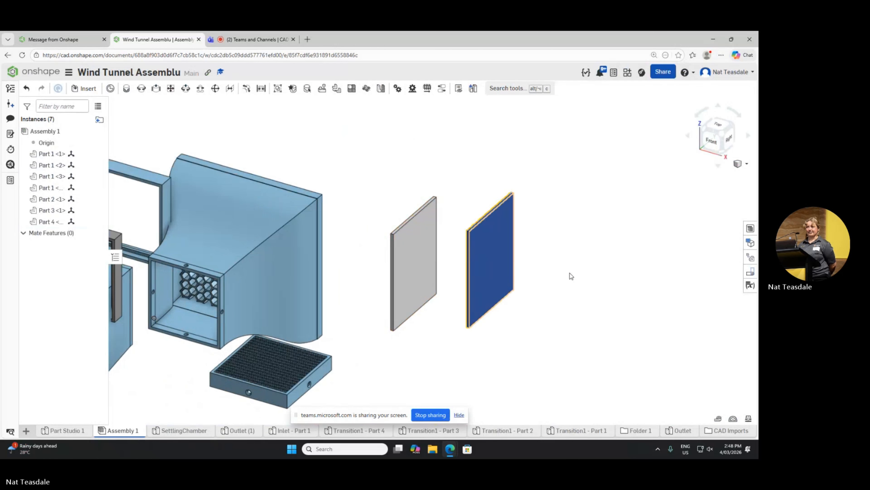
{"action": "left_click", "coordinate": [477, 223]}
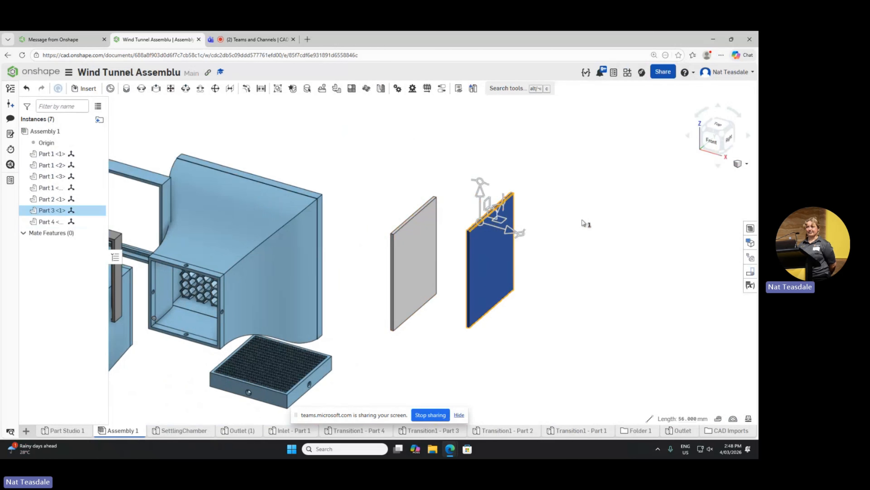
{"action": "left_click", "coordinate": [551, 222]}
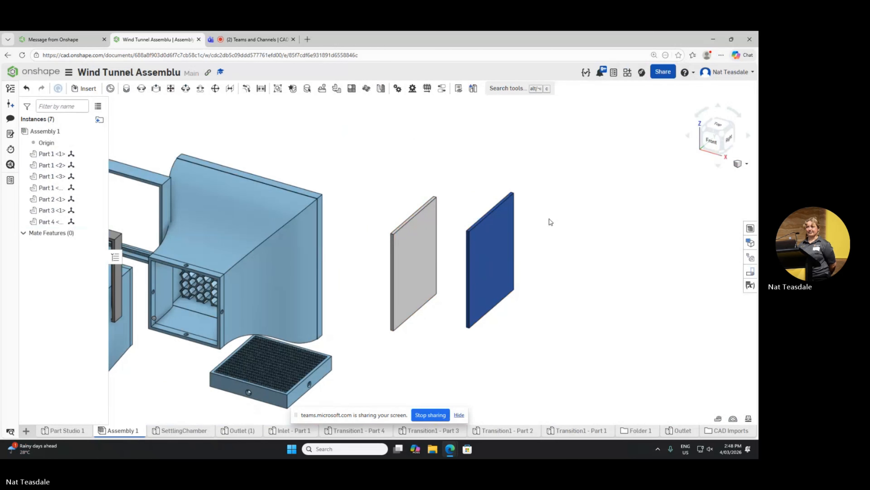
{"action": "left_click", "coordinate": [418, 214]}
{"action": "left_click", "coordinate": [543, 253]}
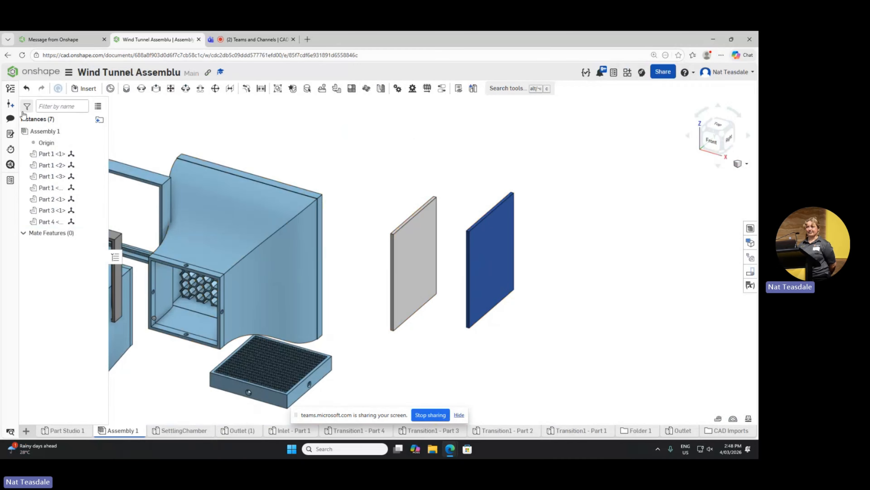
{"action": "left_click", "coordinate": [83, 88]}
{"action": "scroll", "coordinate": [155, 299], "scroll_direction": "down", "scroll_amount": 2}
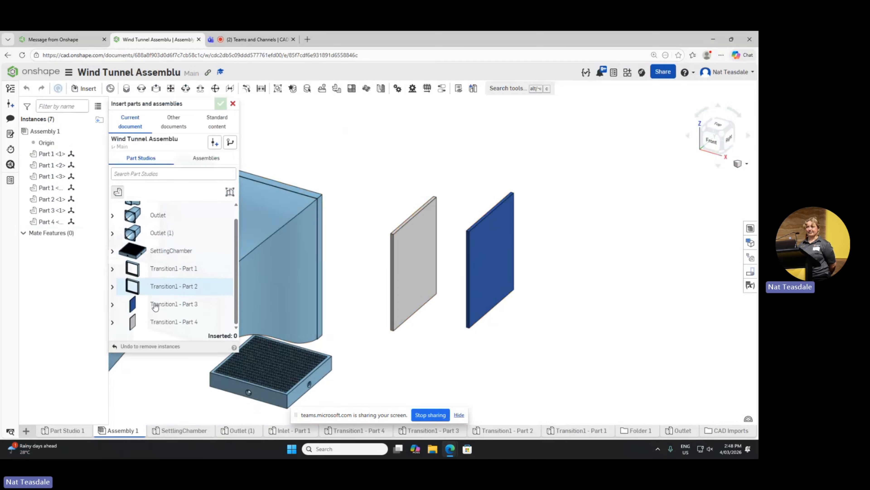
{"action": "left_click", "coordinate": [220, 107]}
Step: Recheck the length of the grey panel's upper edge
{"action": "left_click", "coordinate": [418, 218]}
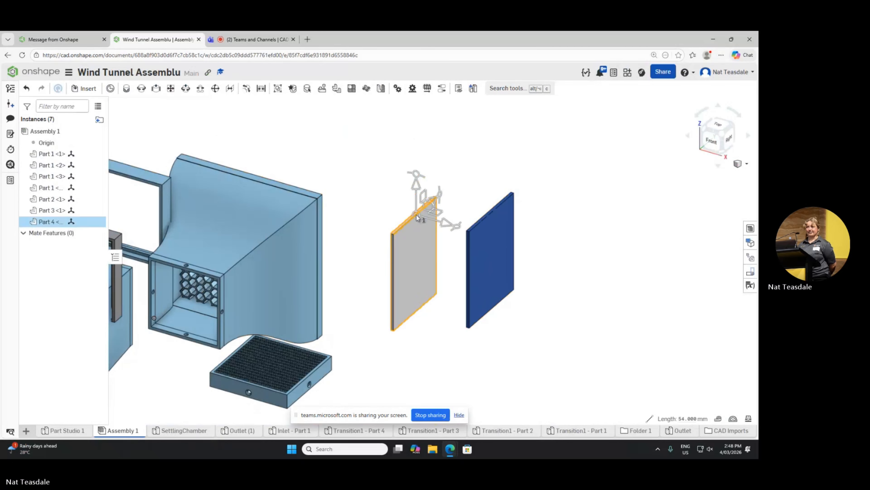
{"action": "left_click", "coordinate": [459, 206]}
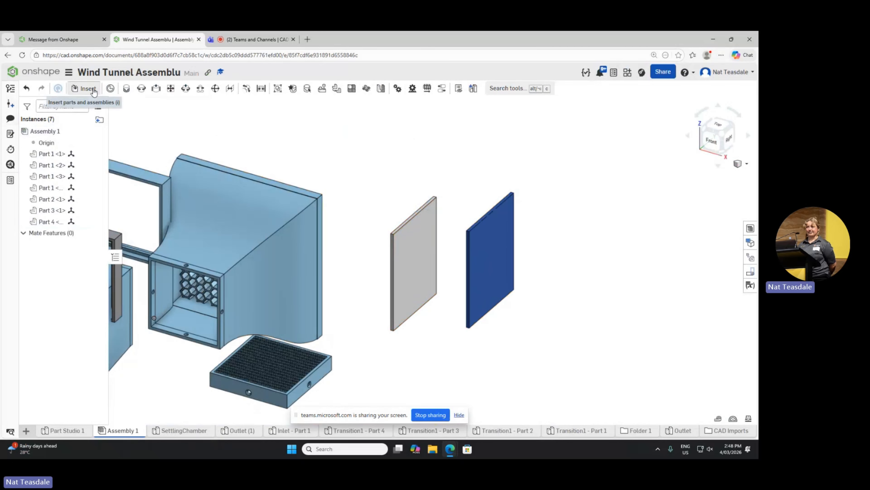
{"action": "left_click", "coordinate": [83, 89]}
{"action": "scroll", "coordinate": [130, 259], "scroll_direction": "down", "scroll_amount": 1}
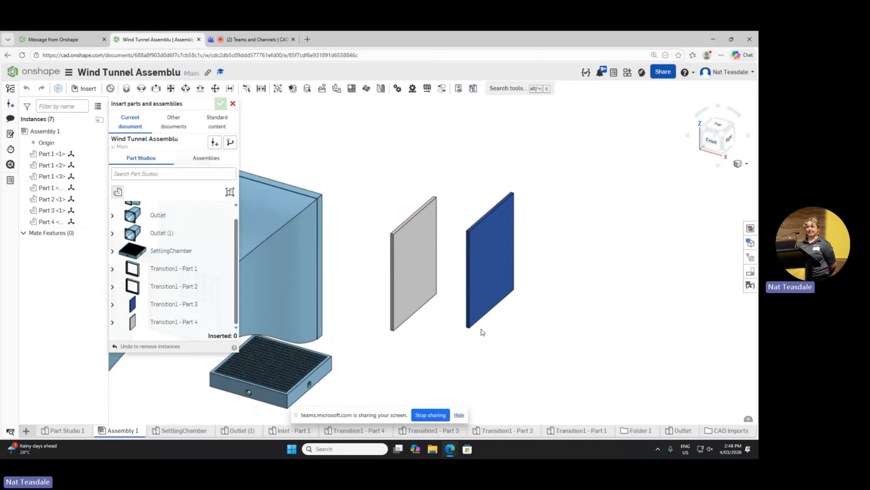
{"action": "left_click", "coordinate": [233, 103]}
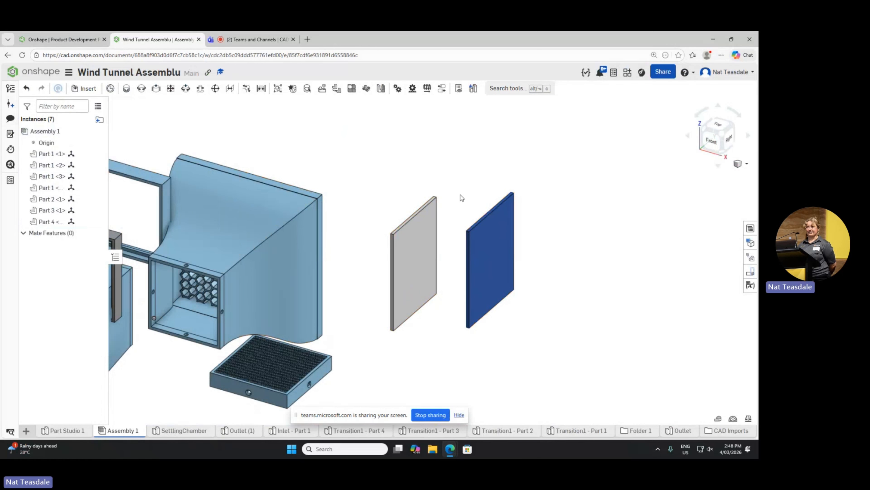
Step: Compare the upper edge lengths of the grey and blue transition panels once more
{"action": "left_click", "coordinate": [412, 224]}
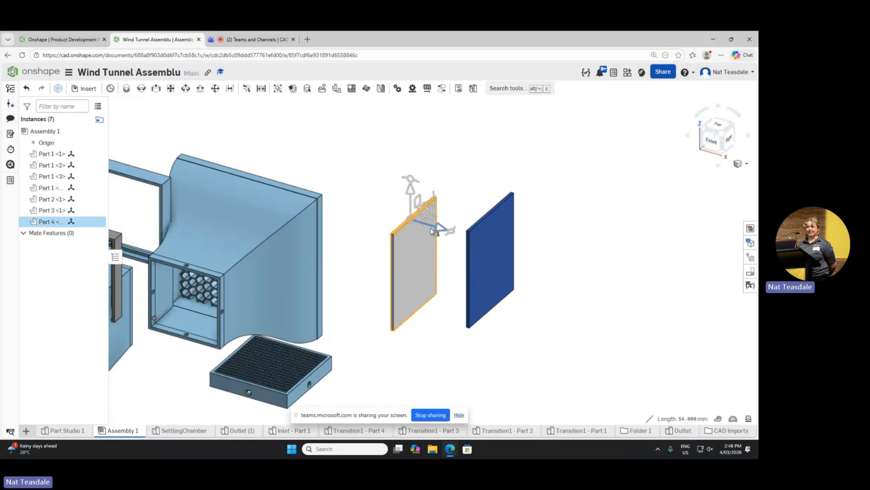
{"action": "left_click", "coordinate": [622, 264]}
{"action": "left_click", "coordinate": [490, 221]}
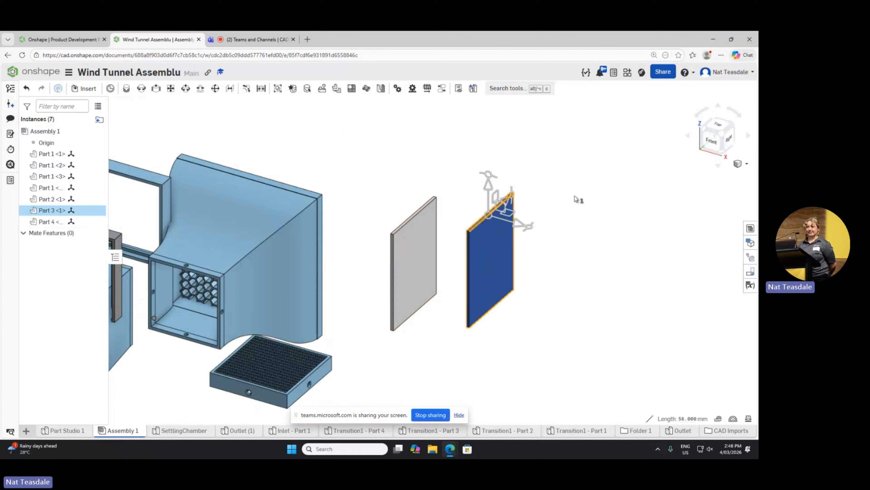
{"action": "left_click", "coordinate": [598, 210]}
{"action": "left_click", "coordinate": [417, 240]}
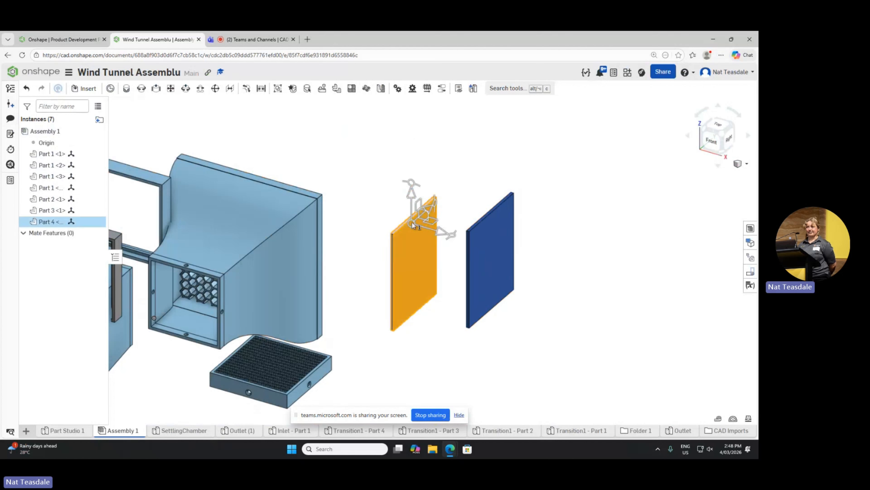
{"action": "left_click", "coordinate": [459, 179]}
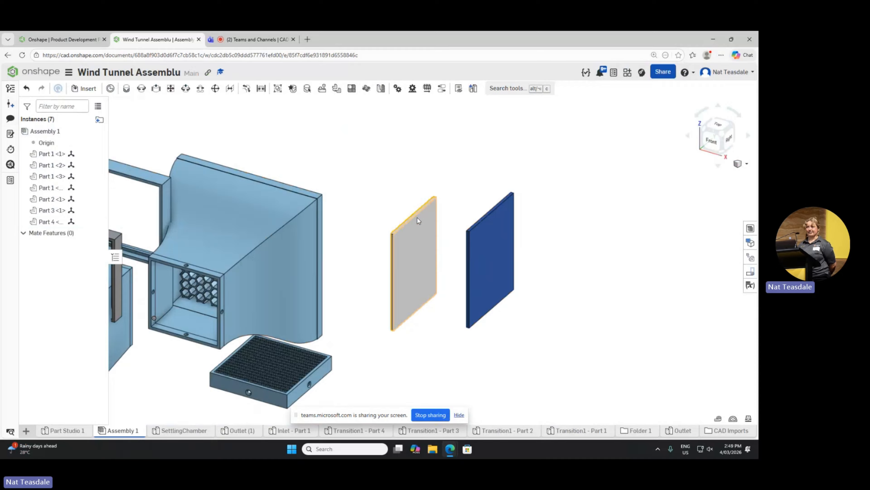
Step: Insert two more copies of Transition1 - Part 4 beside the existing grey and blue panels
{"action": "left_click", "coordinate": [84, 88]}
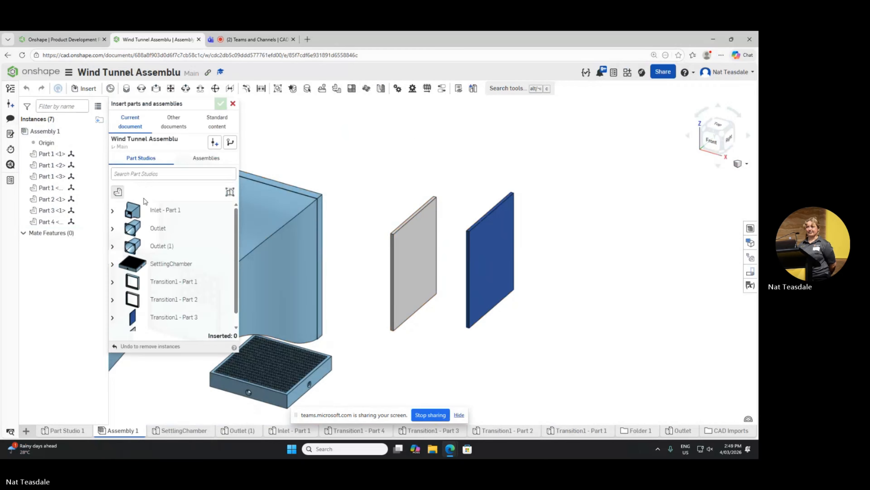
{"action": "scroll", "coordinate": [144, 201], "scroll_direction": "down", "scroll_amount": 1}
{"action": "left_click", "coordinate": [184, 329]}
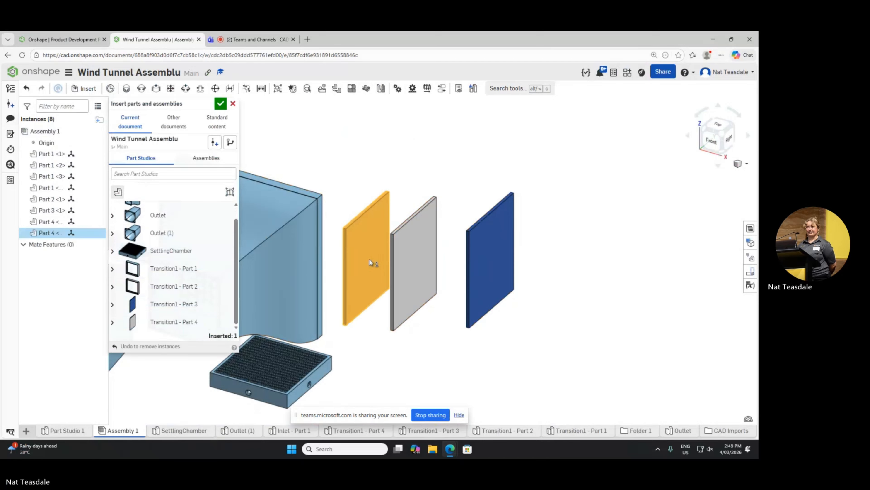
{"action": "left_click", "coordinate": [175, 322]}
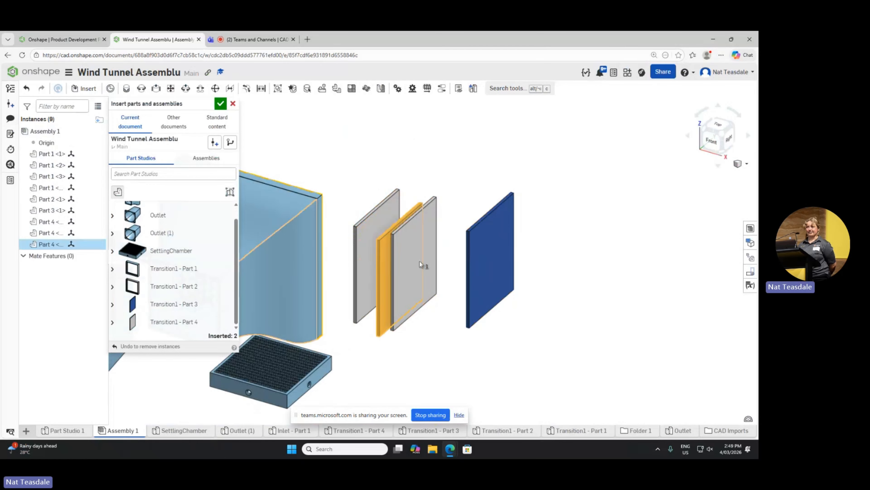
{"action": "left_click", "coordinate": [449, 240]}
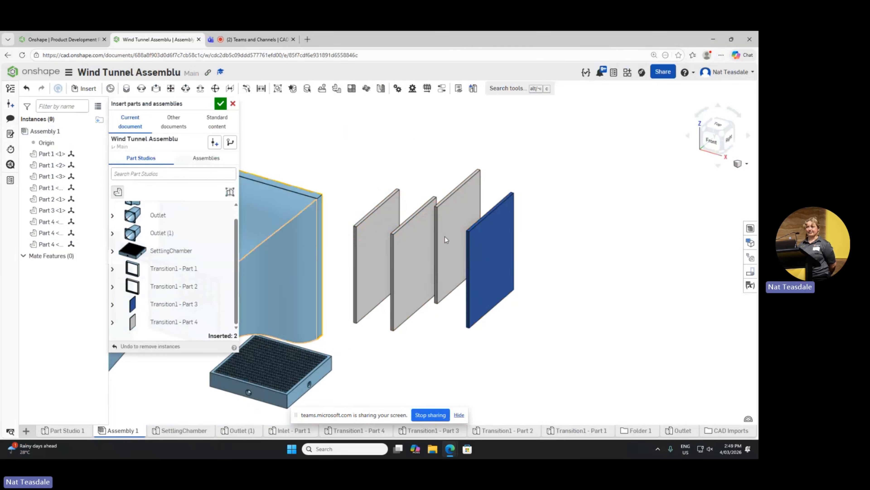
{"action": "left_click", "coordinate": [220, 105]}
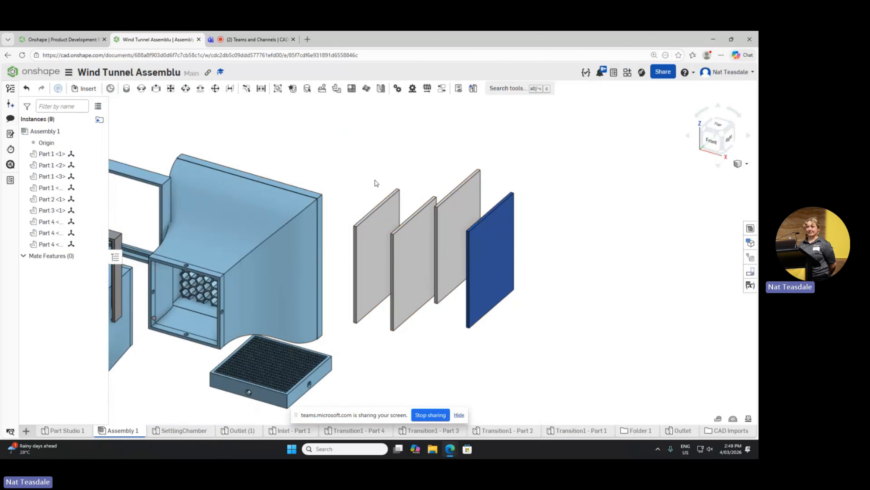
Step: Measure the upper edge of the newly inserted grey panel nearest the inlet
{"action": "left_click", "coordinate": [388, 207]}
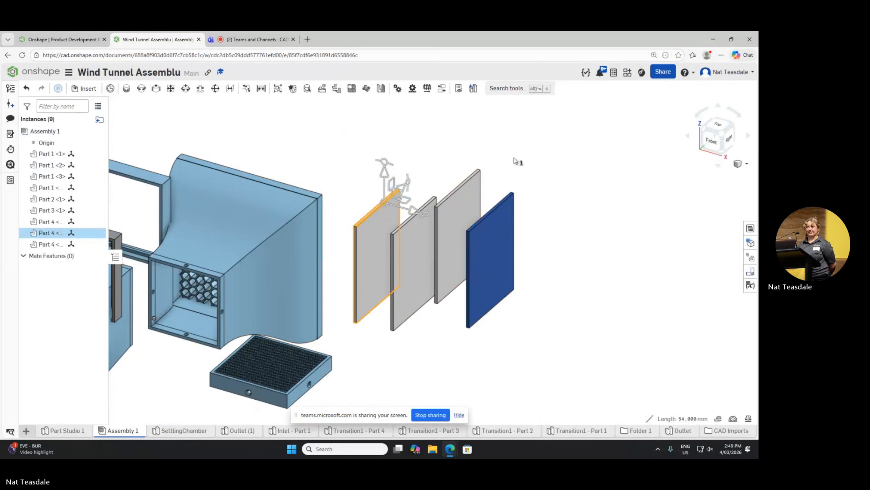
{"action": "left_click", "coordinate": [338, 177]}
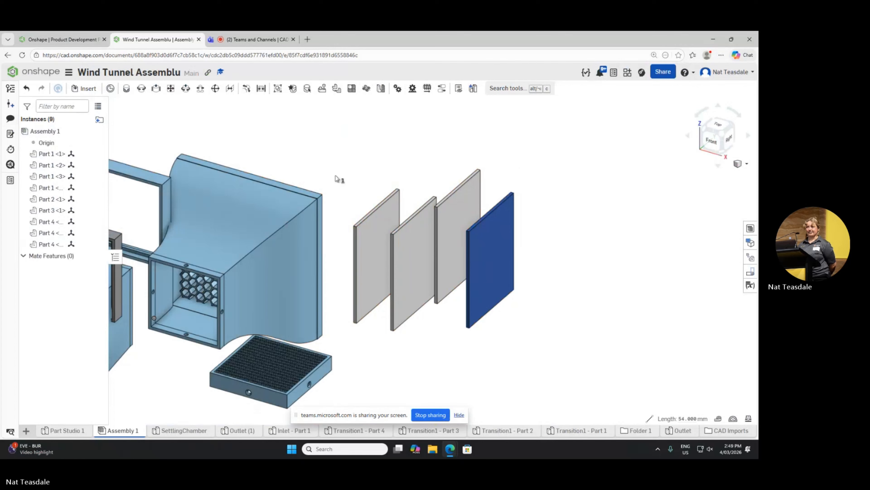
{"action": "scroll", "coordinate": [399, 189], "scroll_direction": "up", "scroll_amount": 2}
{"action": "scroll", "coordinate": [399, 189], "scroll_direction": "down", "scroll_amount": 5}
{"action": "scroll", "coordinate": [344, 194], "scroll_direction": "up", "scroll_amount": 3}
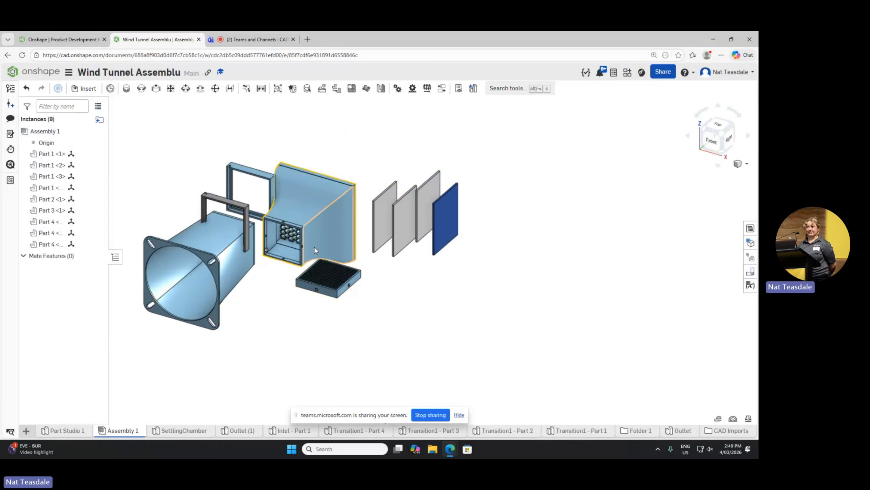
Step: Move the inlet slightly away from the outlet and shift the settling chamber -3 mm along the X axis
{"action": "mouse_move", "coordinate": [293, 232]}
{"action": "left_mouse_down"}
{"action": "mouse_move", "coordinate": [317, 228]}
{"action": "mouse_move", "coordinate": [308, 230]}
{"action": "left_mouse_up"}
{"action": "left_click", "coordinate": [323, 283]}
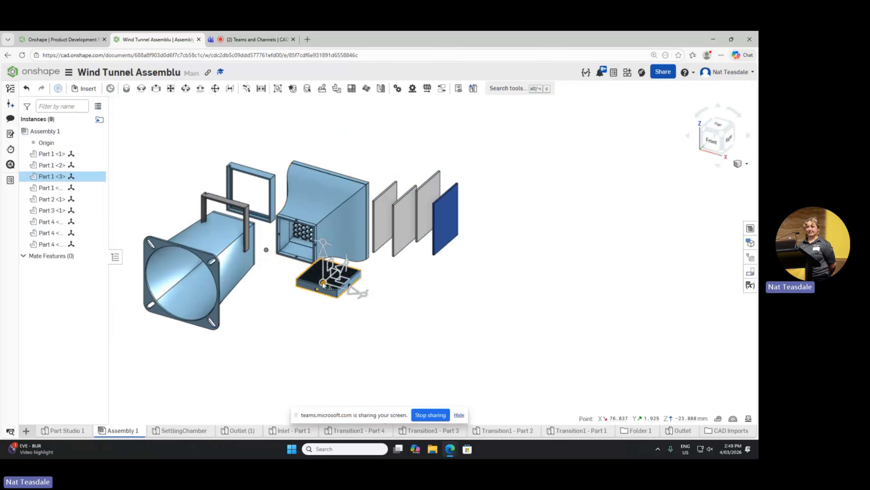
{"action": "scroll", "coordinate": [361, 293], "scroll_direction": "down", "scroll_amount": 5}
{"action": "scroll", "coordinate": [329, 253], "scroll_direction": "up", "scroll_amount": 6}
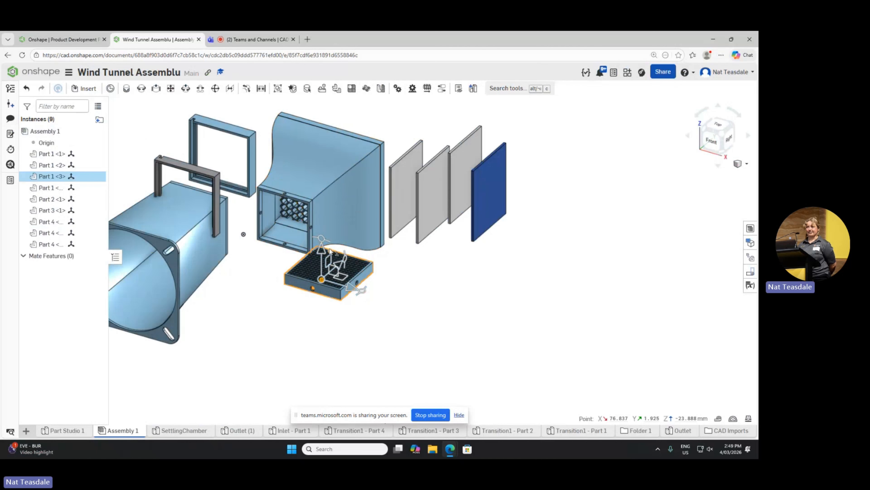
{"action": "left_click_drag", "start_coordinate": [353, 291], "coordinate": [333, 269]}
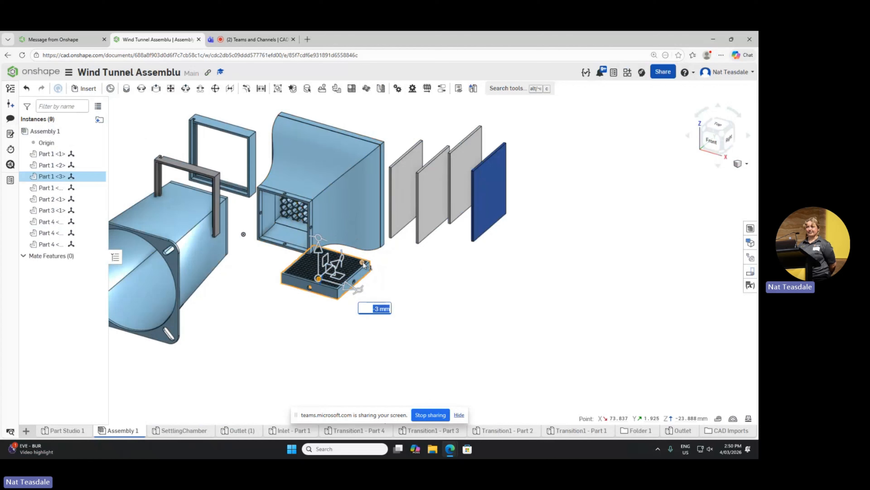
Step: Rotate the settling chamber 90 degrees so that it stands upright, parallel to the inlet's square opening
{"action": "right_click_drag", "start_coordinate": [414, 274], "coordinate": [373, 262]}
{"action": "left_click_drag", "start_coordinate": [354, 253], "coordinate": [339, 329]}
{"action": "scroll", "coordinate": [401, 295], "scroll_direction": "up", "scroll_amount": 5}
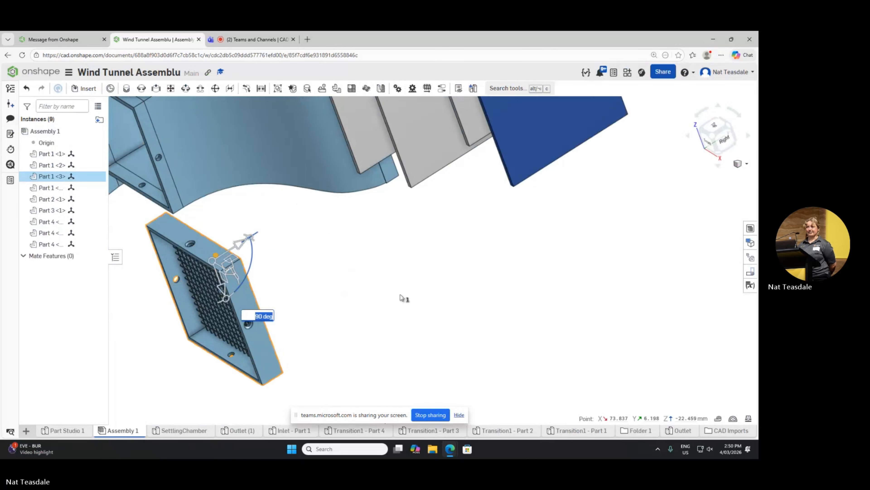
{"action": "scroll", "coordinate": [401, 296], "scroll_direction": "down", "scroll_amount": 10}
{"action": "left_click", "coordinate": [407, 298]}
{"action": "scroll", "coordinate": [408, 298], "scroll_direction": "up", "scroll_amount": 1}
{"action": "scroll", "coordinate": [408, 302], "scroll_direction": "up", "scroll_amount": 3}
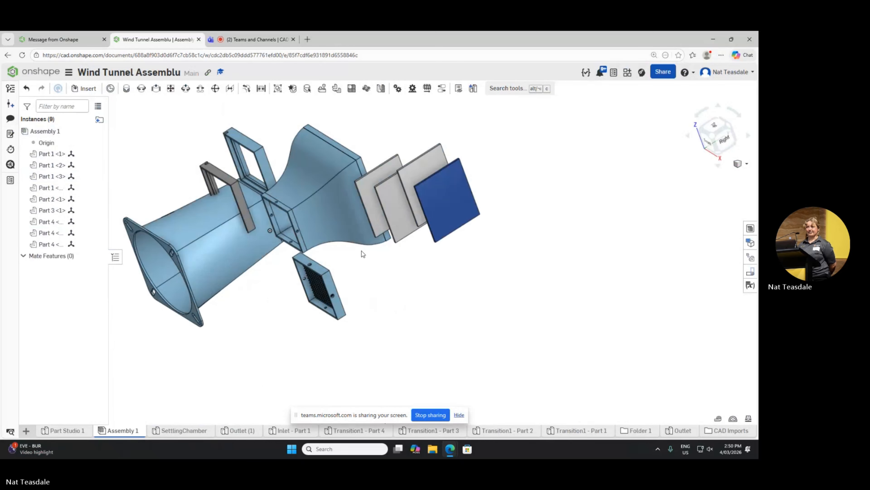
{"action": "left_click", "coordinate": [326, 292]}
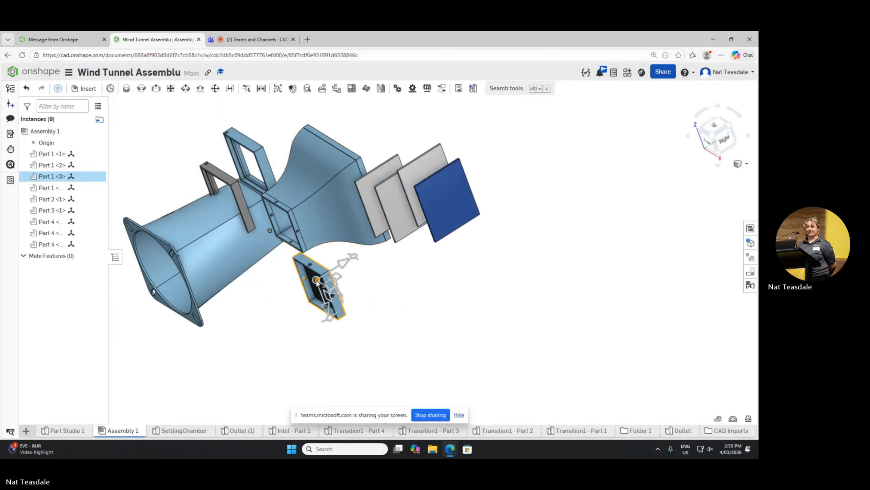
{"action": "left_click", "coordinate": [441, 273]}
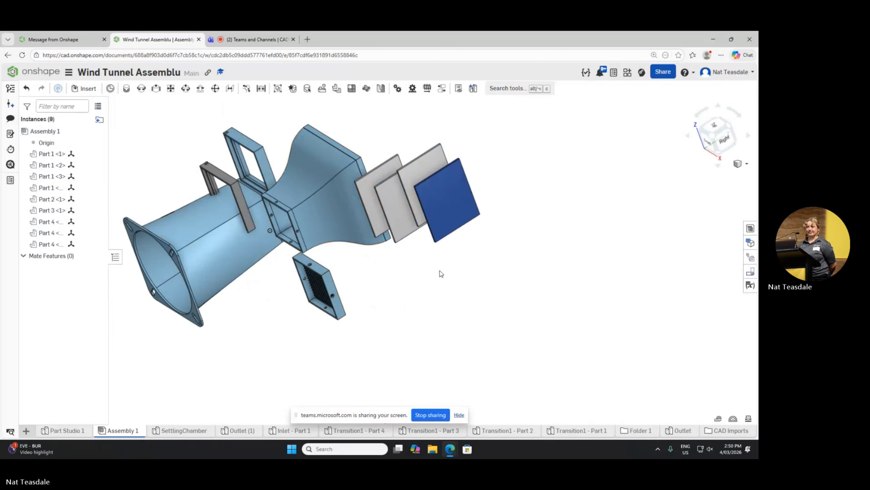
Step: Rotate the grey panel nearest the inlet 90 degrees in its own plane and move it above the other panels
{"action": "scroll", "coordinate": [423, 265], "scroll_direction": "down", "scroll_amount": 3}
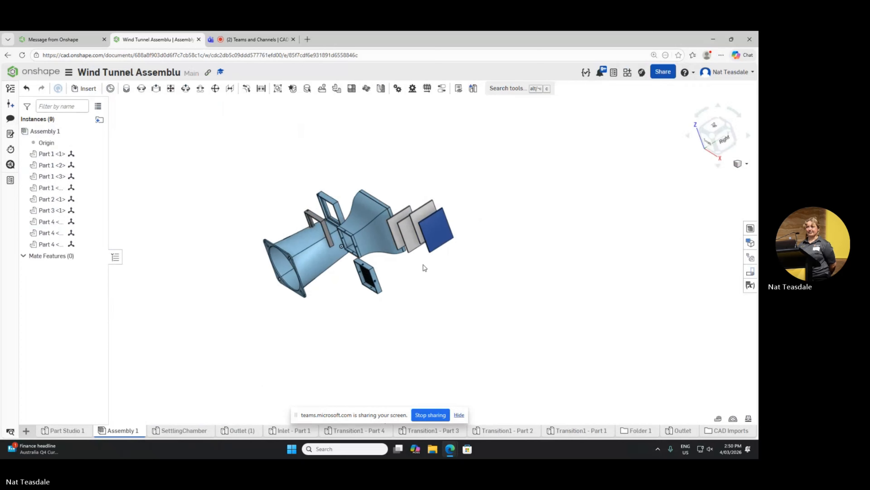
{"action": "scroll", "coordinate": [418, 261], "scroll_direction": "up", "scroll_amount": 3}
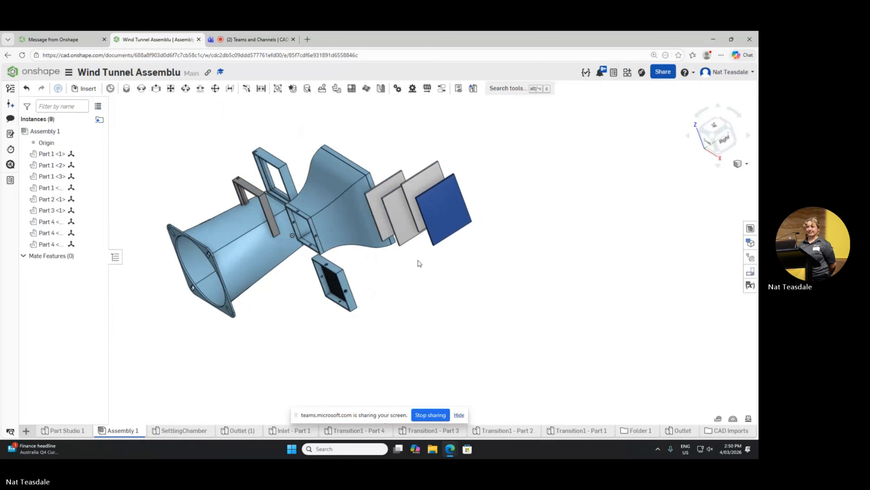
{"action": "left_click", "coordinate": [394, 190]}
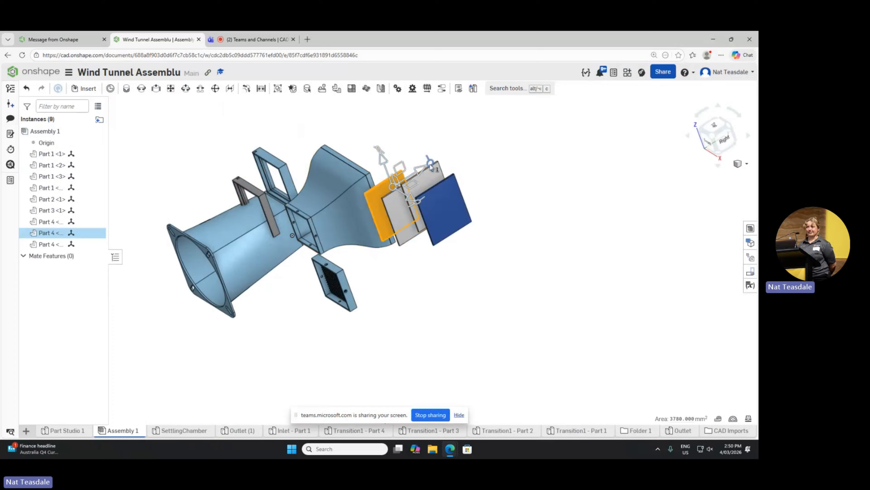
{"action": "left_click_drag", "start_coordinate": [431, 163], "coordinate": [380, 153]}
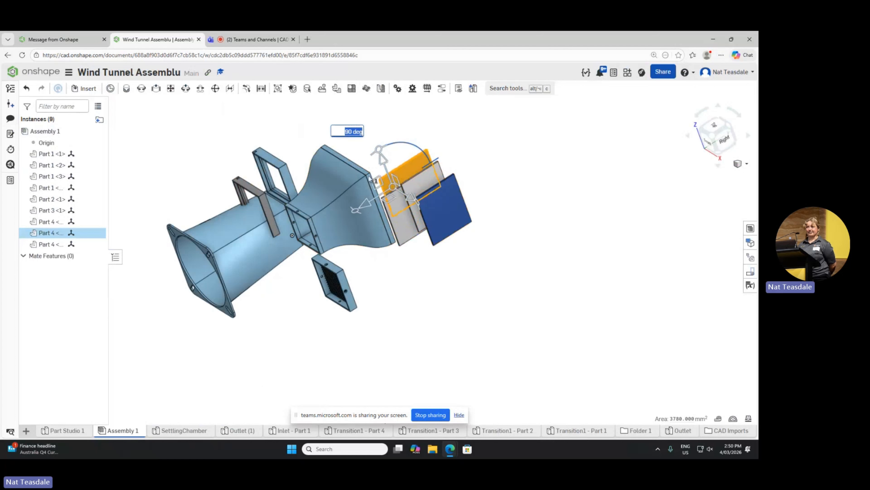
{"action": "left_click", "coordinate": [402, 148]}
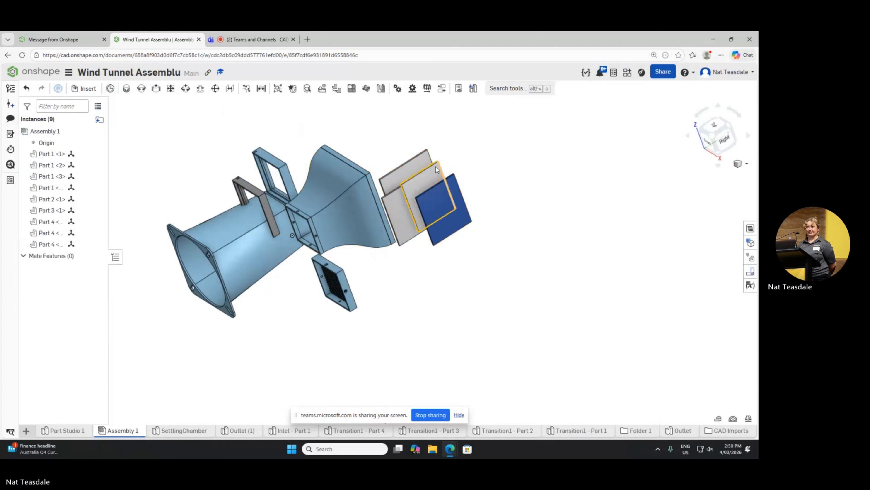
{"action": "left_click_drag", "start_coordinate": [408, 171], "coordinate": [400, 130]}
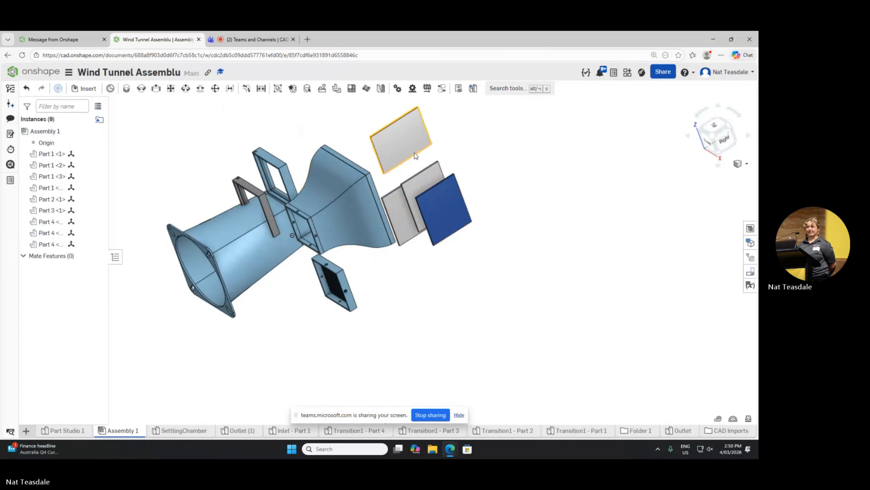
Step: Turn the other two grey panels to match the first one's orientation and spread them apart
{"action": "left_click", "coordinate": [398, 218]}
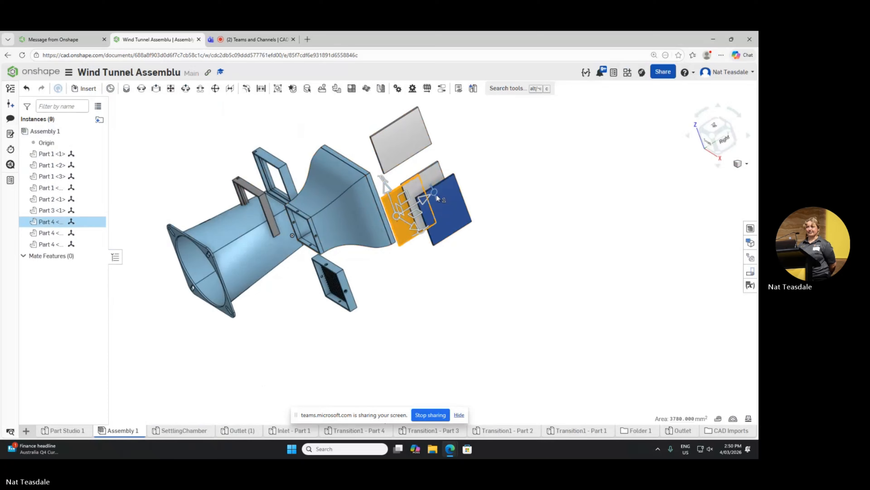
{"action": "left_click_drag", "start_coordinate": [433, 192], "coordinate": [384, 163]}
{"action": "left_click", "coordinate": [489, 179]}
{"action": "left_click_drag", "start_coordinate": [391, 211], "coordinate": [462, 261]}
{"action": "left_click", "coordinate": [433, 179]}
{"action": "left_click", "coordinate": [496, 218]}
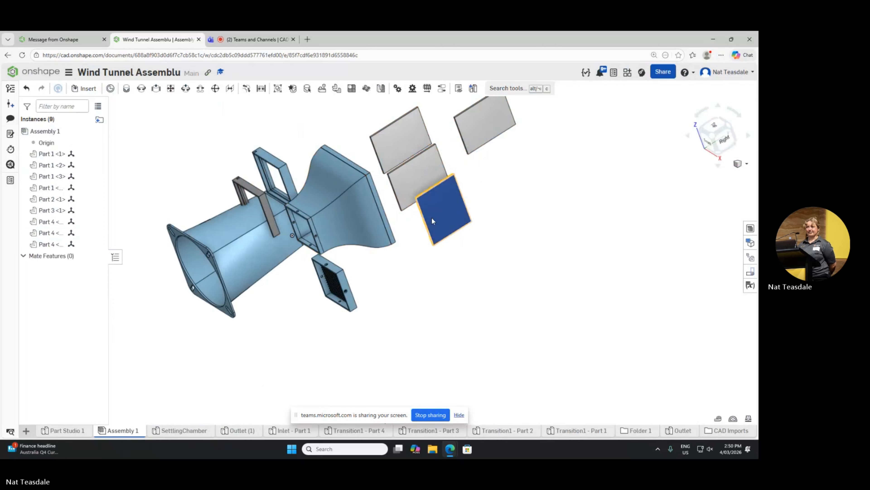
Step: Rotate the blue panel 90 degrees in its own plane to match the grey panels
{"action": "left_click", "coordinate": [466, 215]}
{"action": "left_click_drag", "start_coordinate": [476, 214], "coordinate": [452, 284]}
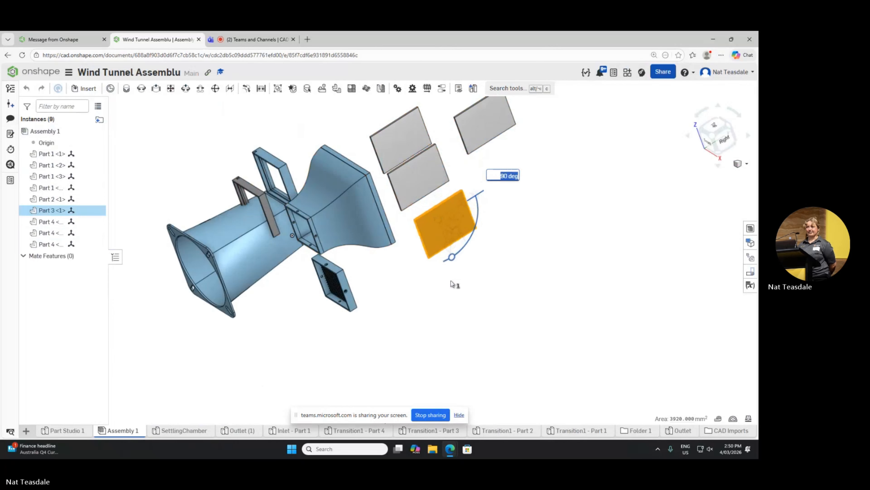
{"action": "left_click", "coordinate": [550, 247]}
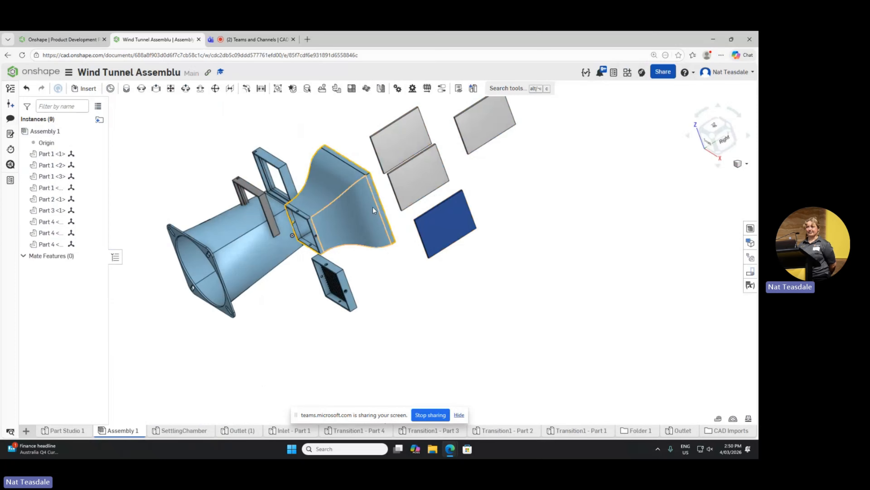
Step: Spread the inlet and outlet apart and place the settling chamber beside the outlet's narrow end
{"action": "left_click_drag", "start_coordinate": [328, 235], "coordinate": [360, 266]}
{"action": "mouse_move", "coordinate": [349, 262]}
{"action": "right_mouse_down"}
{"action": "mouse_move", "coordinate": [388, 291]}
{"action": "mouse_move", "coordinate": [340, 264]}
{"action": "right_mouse_up"}
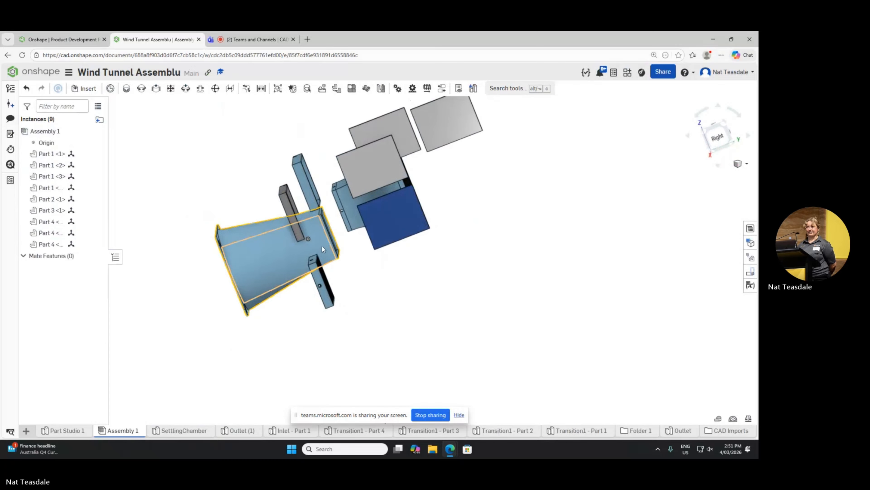
{"action": "mouse_move", "coordinate": [323, 246]}
{"action": "right_mouse_down"}
{"action": "mouse_move", "coordinate": [270, 243]}
{"action": "mouse_move", "coordinate": [327, 252]}
{"action": "right_mouse_up"}
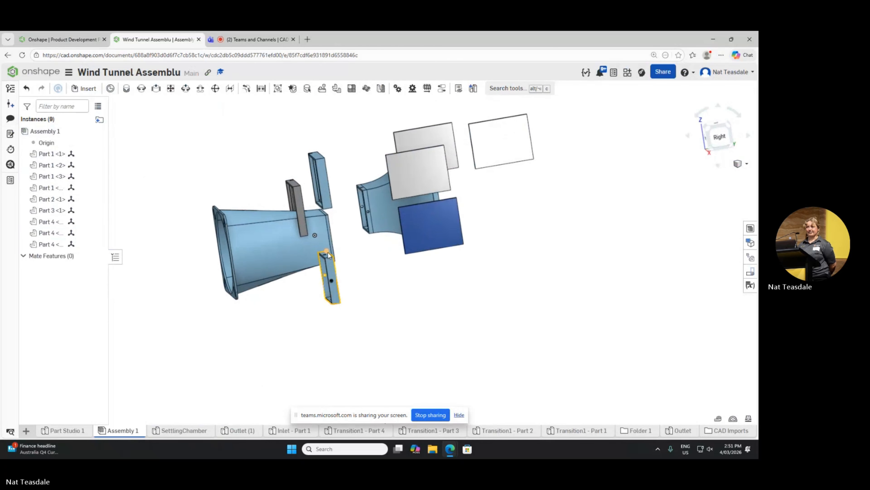
{"action": "left_click_drag", "start_coordinate": [273, 256], "coordinate": [173, 254]}
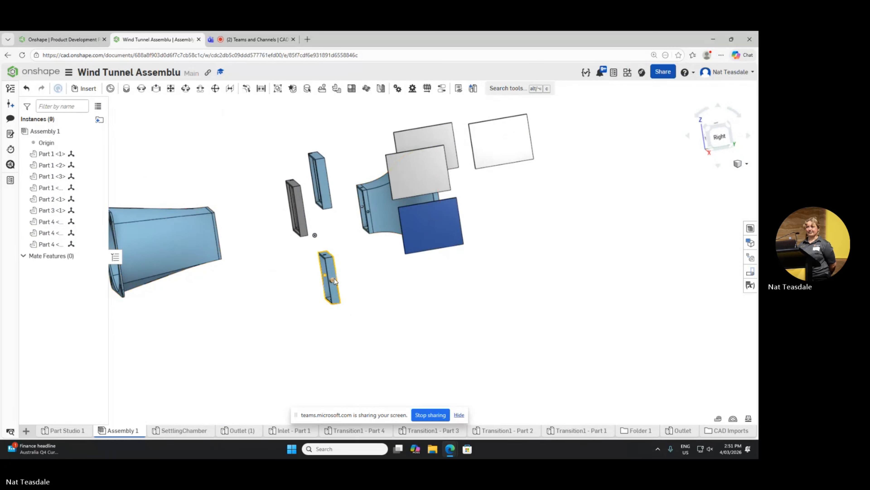
{"action": "left_click_drag", "start_coordinate": [334, 281], "coordinate": [254, 243]}
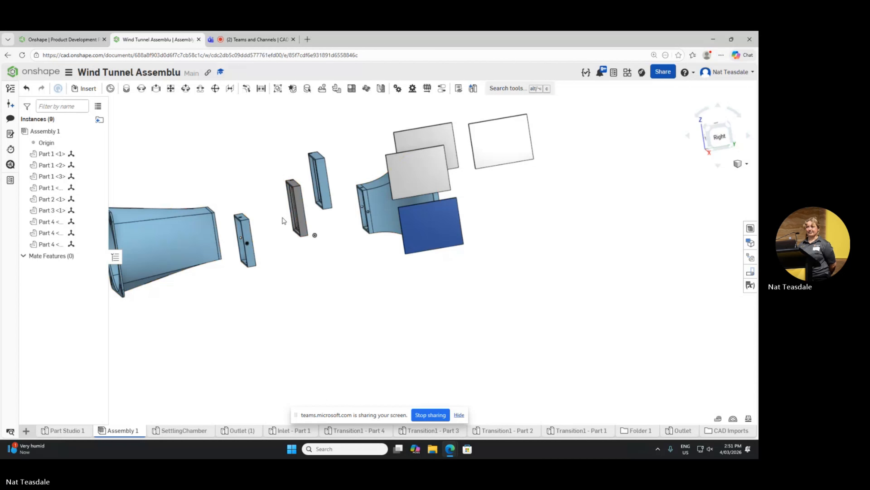
Step: Move the grey frame beside the settling chamber and the separate blue frame beside the inlet's narrow end
{"action": "scroll", "coordinate": [302, 210], "scroll_direction": "up", "scroll_amount": 3}
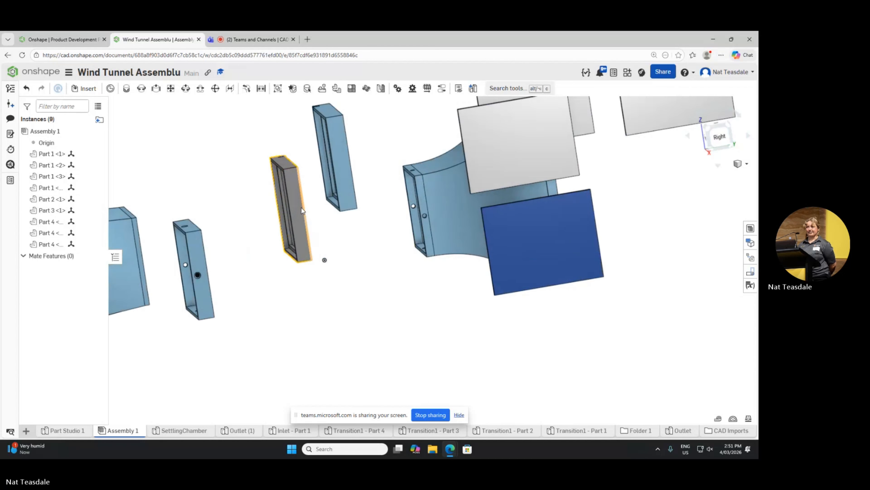
{"action": "left_click_drag", "start_coordinate": [294, 208], "coordinate": [243, 251]}
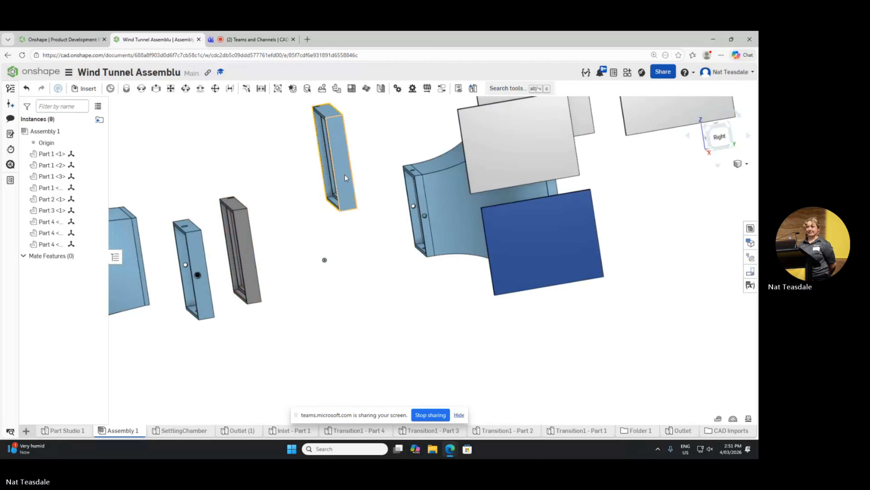
{"action": "left_click_drag", "start_coordinate": [346, 178], "coordinate": [397, 242]}
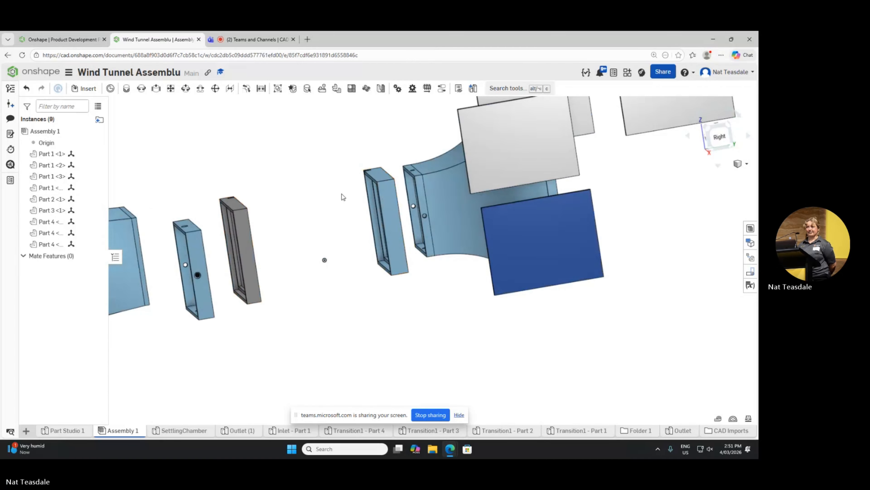
Step: Move the three grey panels into the gap between the grey and blue frames, with one panel raised above the other two
{"action": "scroll", "coordinate": [342, 197], "scroll_direction": "up", "scroll_amount": 2}
{"action": "scroll", "coordinate": [334, 200], "scroll_direction": "down", "scroll_amount": 6}
{"action": "scroll", "coordinate": [329, 200], "scroll_direction": "up", "scroll_amount": 3}
{"action": "scroll", "coordinate": [329, 200], "scroll_direction": "down", "scroll_amount": 3}
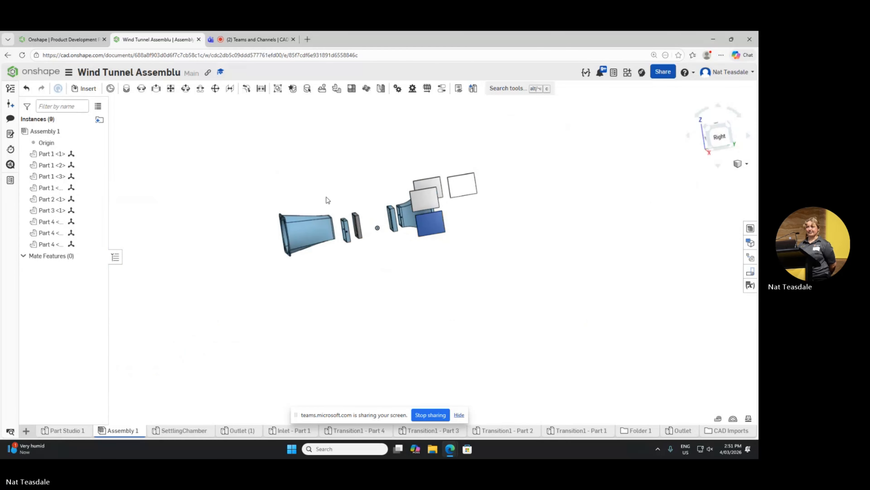
{"action": "scroll", "coordinate": [334, 203], "scroll_direction": "up", "scroll_amount": 5}
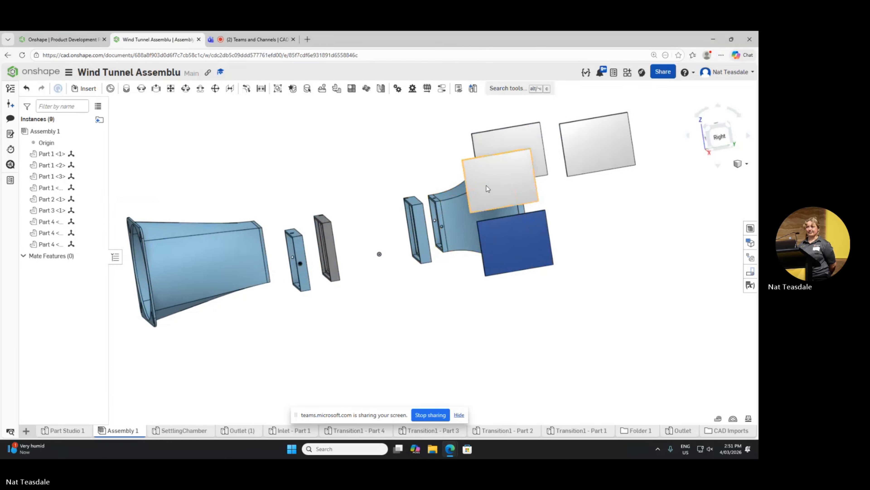
{"action": "left_click_drag", "start_coordinate": [488, 189], "coordinate": [373, 249]}
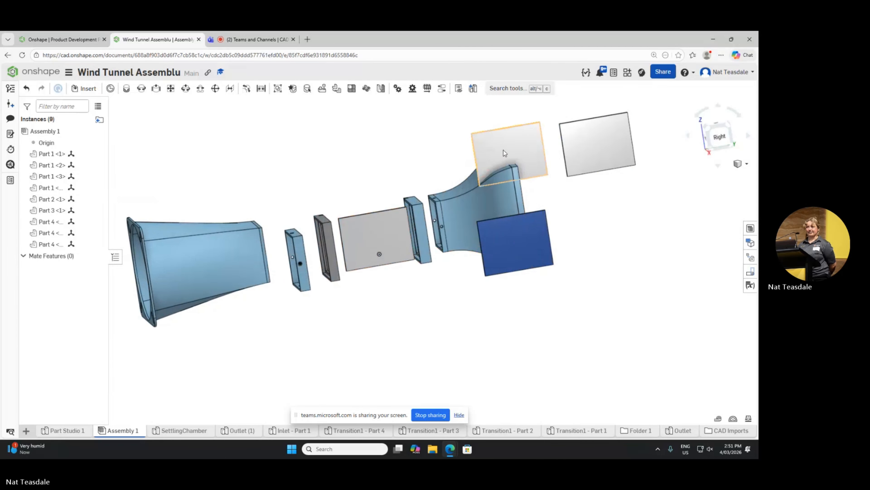
{"action": "left_click_drag", "start_coordinate": [504, 153], "coordinate": [364, 218]}
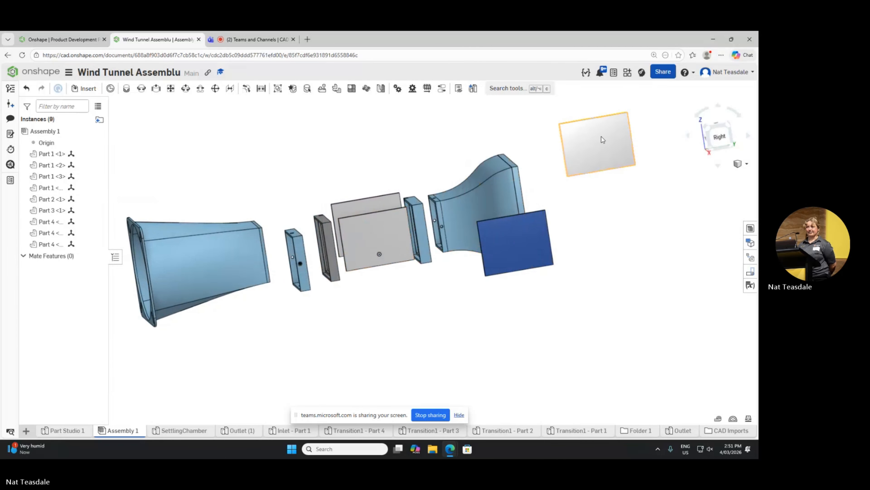
{"action": "left_click_drag", "start_coordinate": [616, 150], "coordinate": [408, 184]}
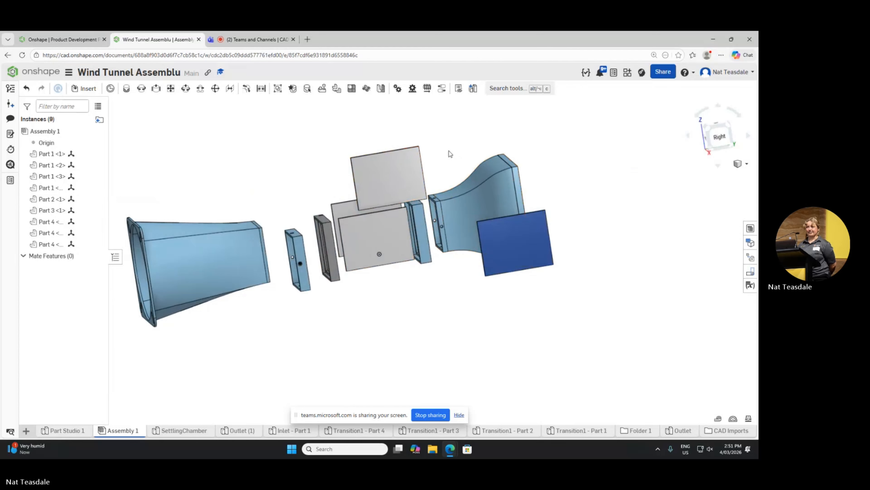
{"action": "left_click", "coordinate": [387, 182]}
{"action": "left_click", "coordinate": [465, 139]}
{"action": "left_click_drag", "start_coordinate": [388, 153], "coordinate": [413, 156]}
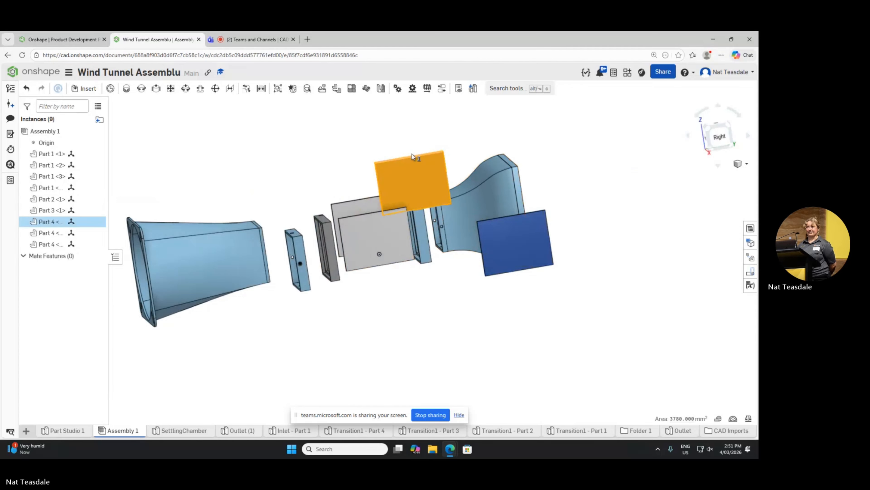
{"action": "right_click", "coordinate": [466, 142]}
{"action": "left_click", "coordinate": [443, 133]}
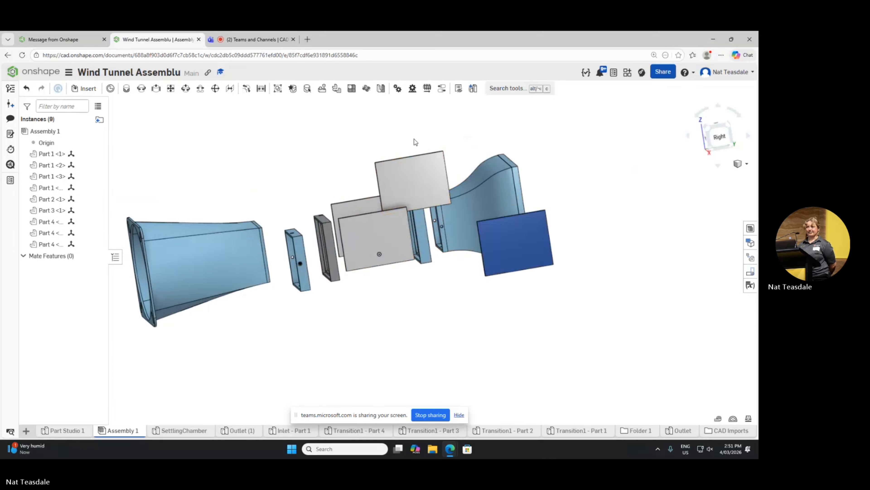
Step: Rotate two of the grey panels 90 degrees so they lie perpendicular to the remaining grey panel
{"action": "right_click_drag", "start_coordinate": [414, 140], "coordinate": [466, 171]}
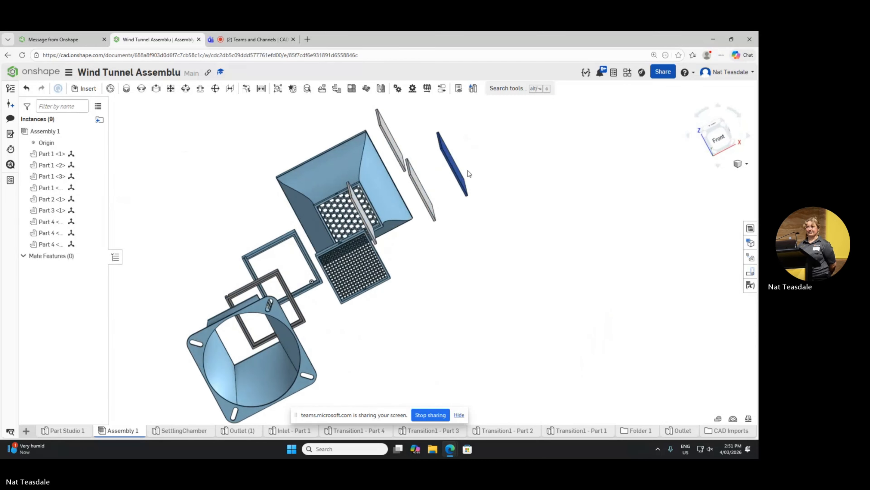
{"action": "left_click", "coordinate": [397, 140]}
{"action": "left_click_drag", "start_coordinate": [402, 133], "coordinate": [376, 114]}
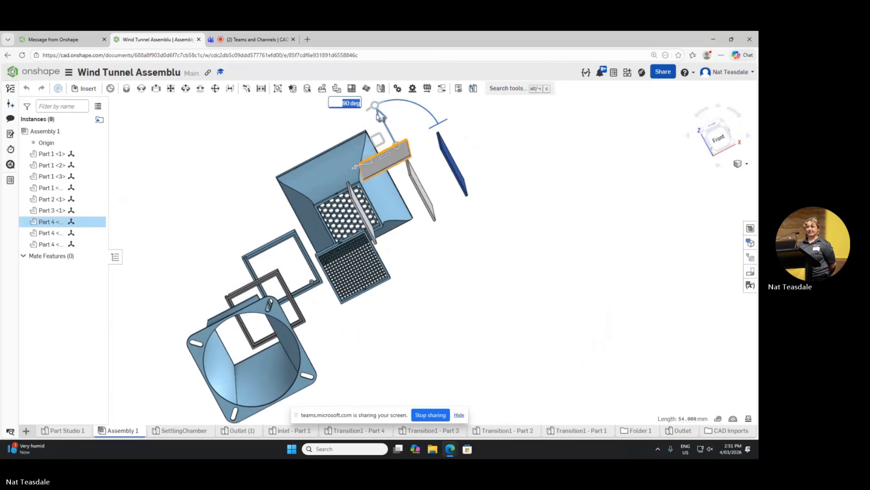
{"action": "left_click", "coordinate": [450, 134]}
{"action": "left_click", "coordinate": [418, 179]}
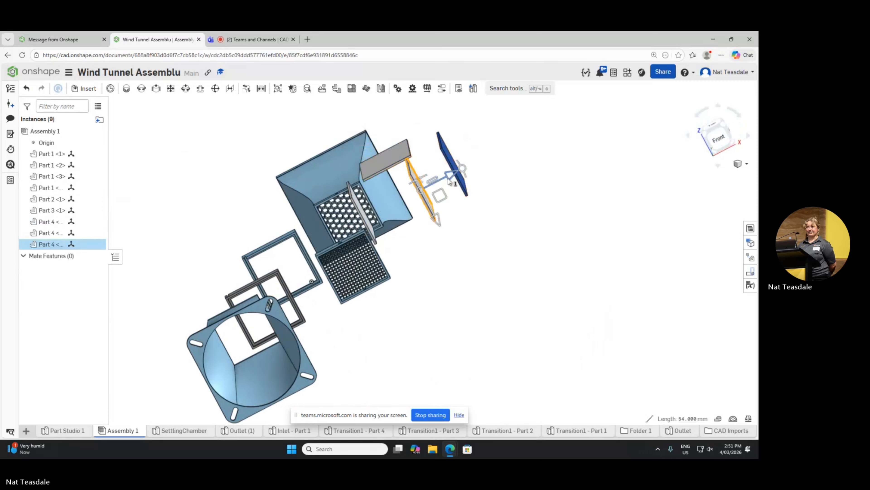
{"action": "left_click_drag", "start_coordinate": [460, 171], "coordinate": [447, 243]}
{"action": "left_click", "coordinate": [511, 228]}
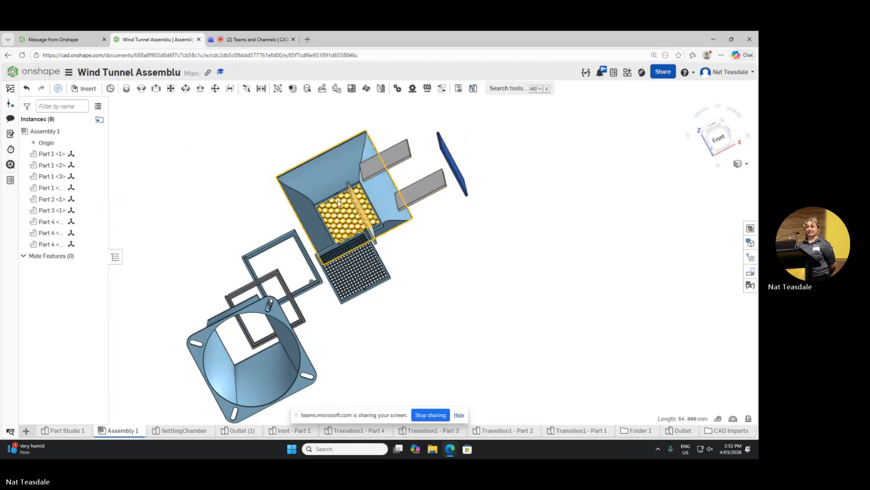
Step: In the front view, align the outlet, settling chamber and frames with the inlet, placing the rotated grey panels above and below them
{"action": "left_click", "coordinate": [725, 147]}
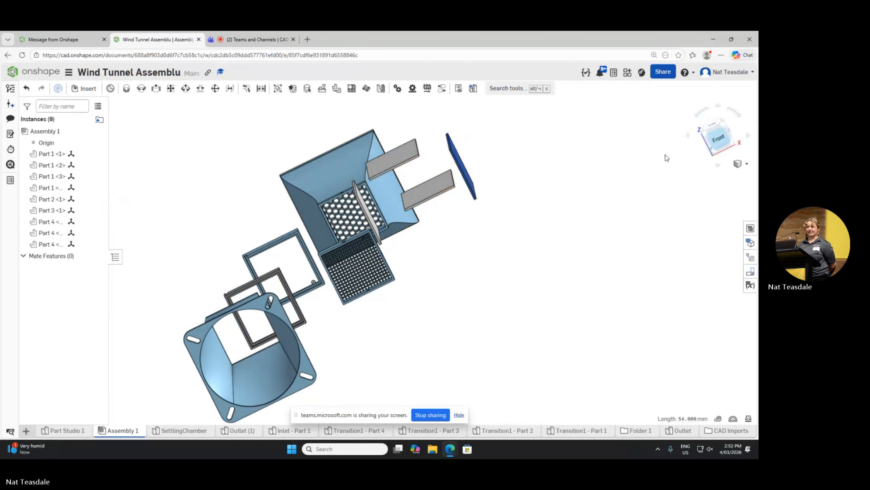
{"action": "scroll", "coordinate": [436, 205], "scroll_direction": "up", "scroll_amount": 3}
{"action": "scroll", "coordinate": [435, 204], "scroll_direction": "down", "scroll_amount": 8}
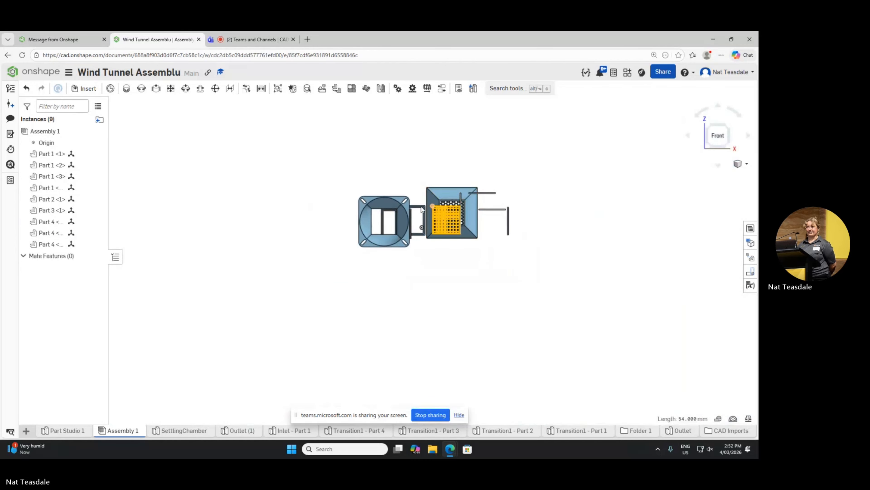
{"action": "left_click_drag", "start_coordinate": [404, 201], "coordinate": [488, 192]}
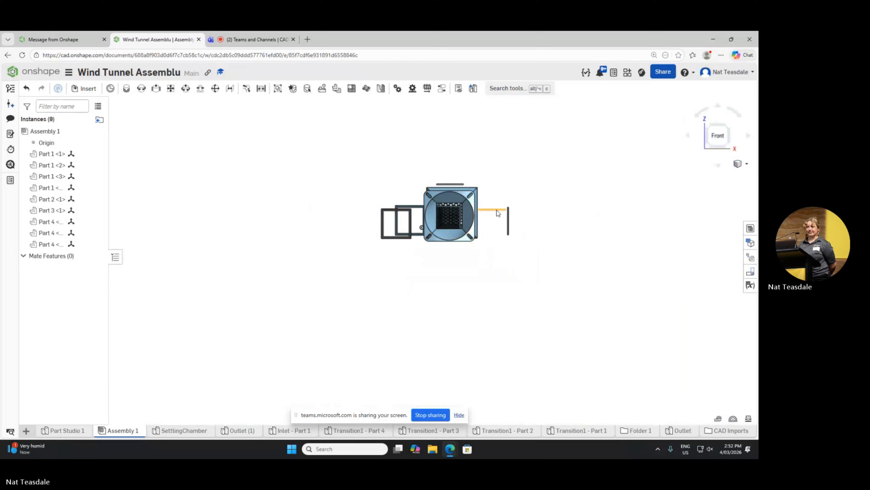
{"action": "left_click_drag", "start_coordinate": [451, 239], "coordinate": [455, 247]}
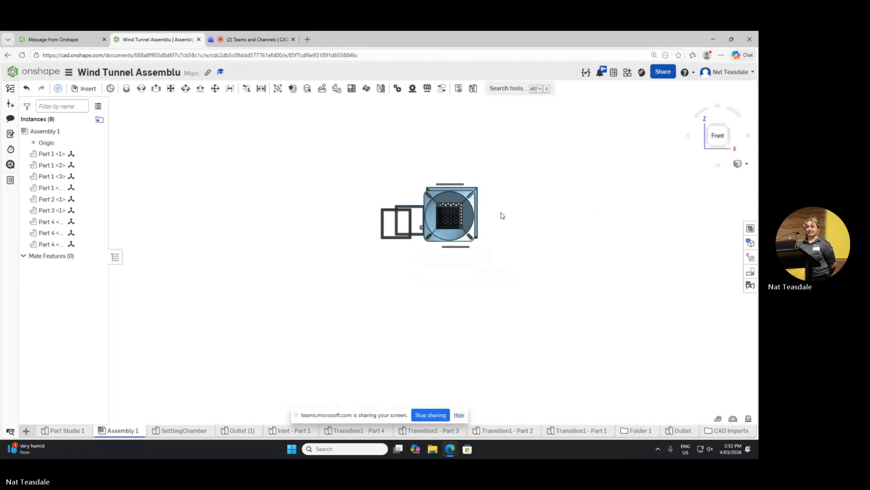
{"action": "left_click_drag", "start_coordinate": [402, 211], "coordinate": [460, 209]}
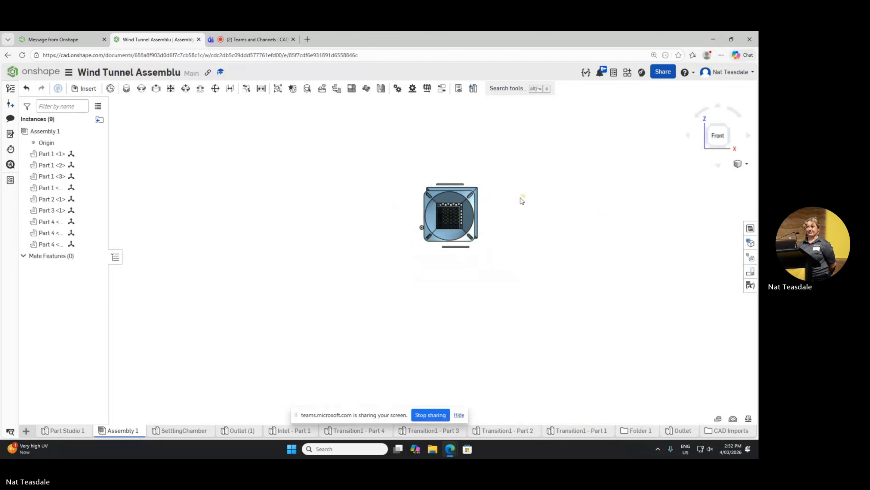
Step: Move the settling chamber from beside the outlet to the inlet end, between the grey and blue frames
{"action": "right_click_drag", "start_coordinate": [546, 195], "coordinate": [501, 201]}
{"action": "scroll", "coordinate": [493, 178], "scroll_direction": "up", "scroll_amount": 6}
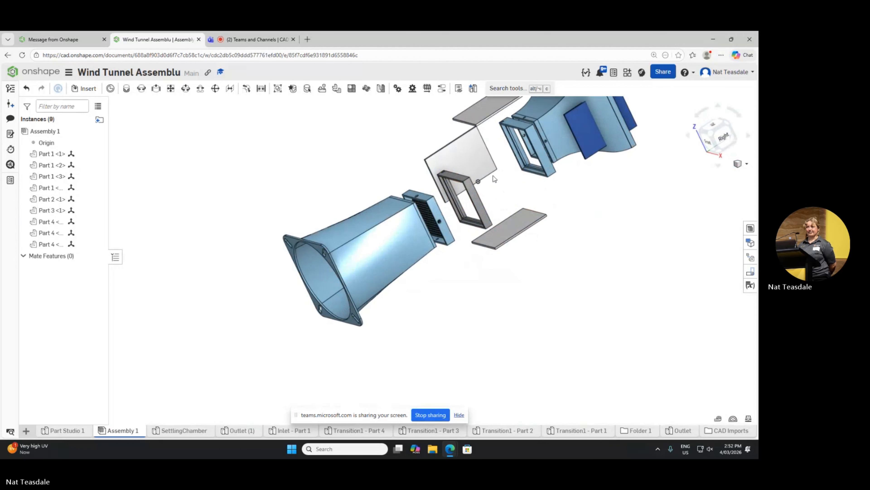
{"action": "scroll", "coordinate": [445, 211], "scroll_direction": "up", "scroll_amount": 2}
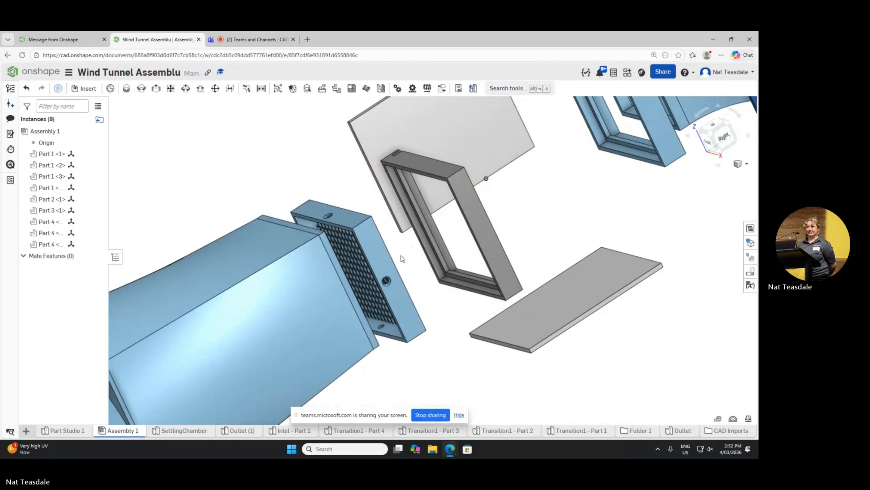
{"action": "right_click_drag", "start_coordinate": [401, 256], "coordinate": [379, 253]}
{"action": "scroll", "coordinate": [382, 253], "scroll_direction": "down", "scroll_amount": 7}
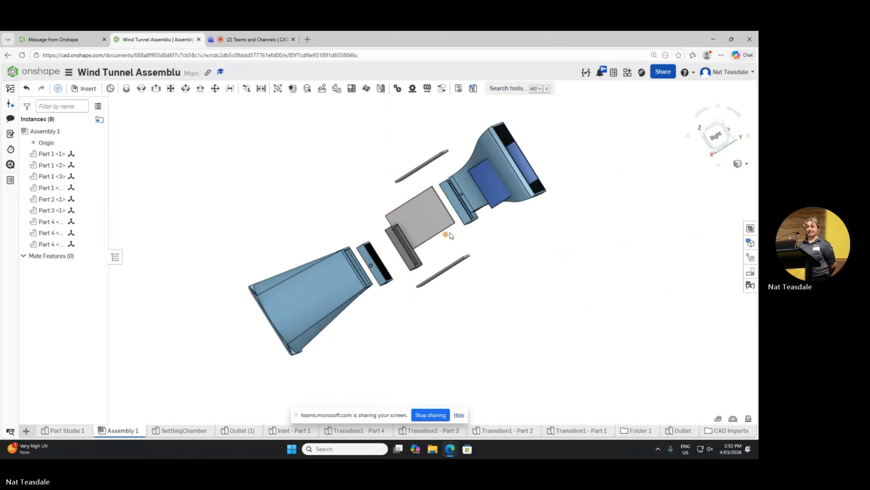
{"action": "scroll", "coordinate": [401, 220], "scroll_direction": "up", "scroll_amount": 3}
{"action": "scroll", "coordinate": [390, 243], "scroll_direction": "down", "scroll_amount": 3}
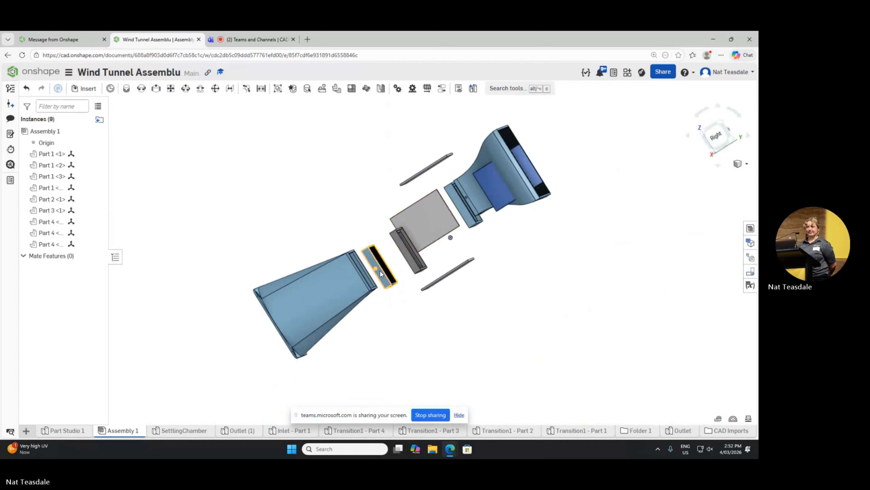
{"action": "right_click_drag", "start_coordinate": [461, 244], "coordinate": [480, 253]}
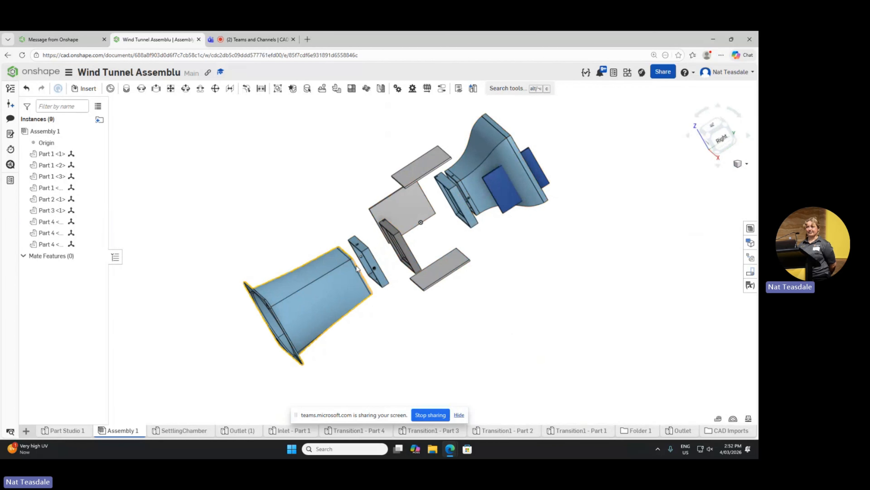
{"action": "left_click_drag", "start_coordinate": [371, 265], "coordinate": [444, 225]}
Step: Rotate the settling chamber 180 degrees so it faces the opposite way along the tunnel
{"action": "right_click", "coordinate": [444, 225]}
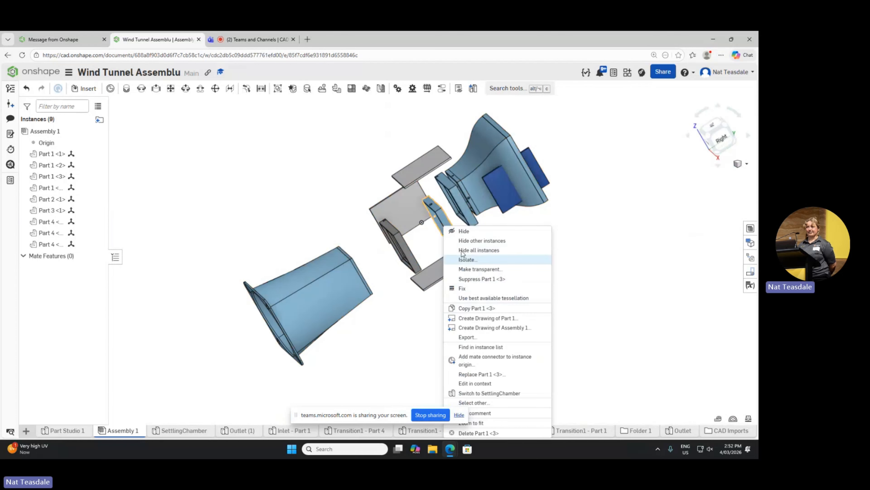
{"action": "left_click", "coordinate": [442, 219]}
{"action": "left_click", "coordinate": [442, 219]}
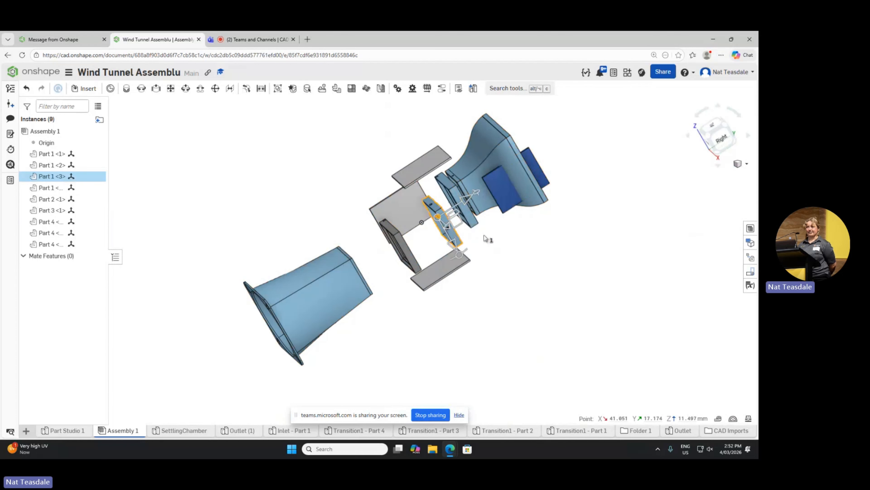
{"action": "left_click_drag", "start_coordinate": [456, 260], "coordinate": [511, 191]}
{"action": "type", "text": "1"}
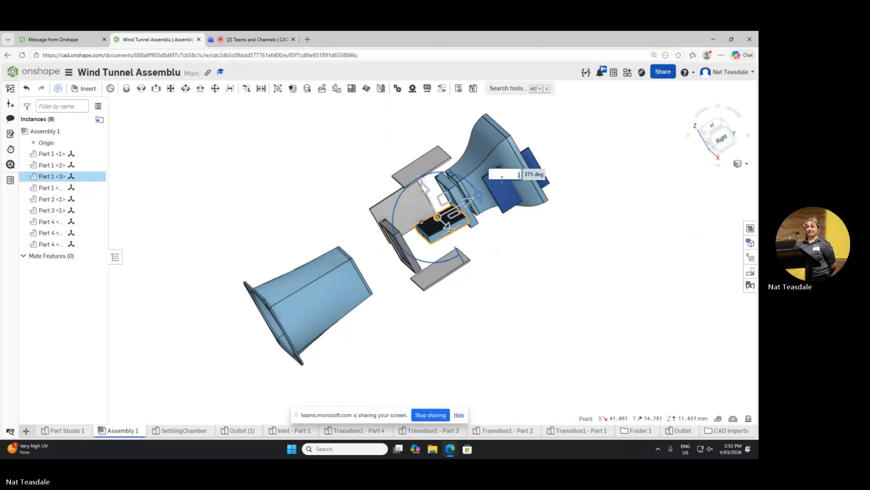
{"action": "type", "text": "8-"}
{"action": "key", "text": "BackSpace"}
{"action": "type", "text": "0"}
{"action": "key", "text": "Return"}
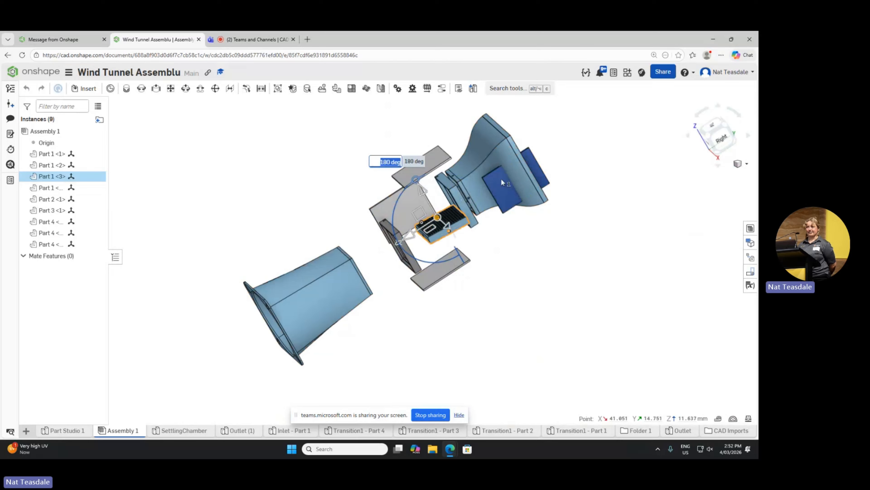
{"action": "left_click", "coordinate": [473, 252]}
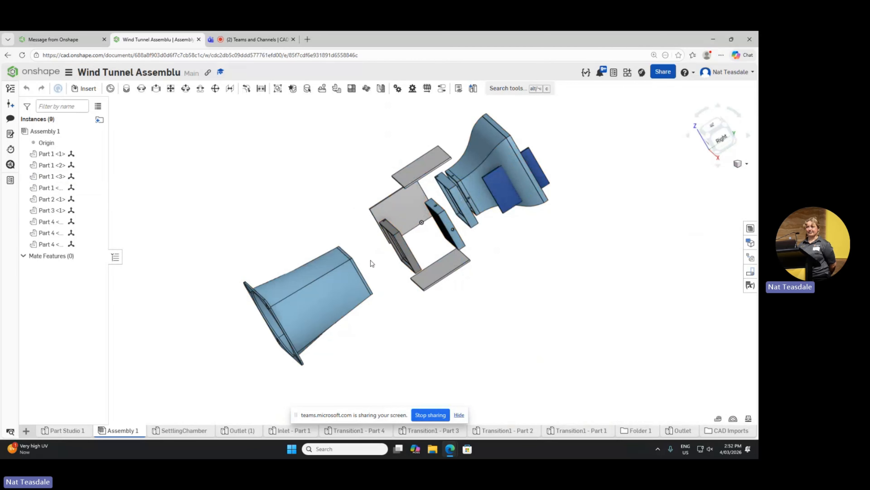
Step: Place the grey frame beside the outlet and reposition the settling chamber between the blue frame and the inlet
{"action": "left_click_drag", "start_coordinate": [399, 242], "coordinate": [363, 257]}
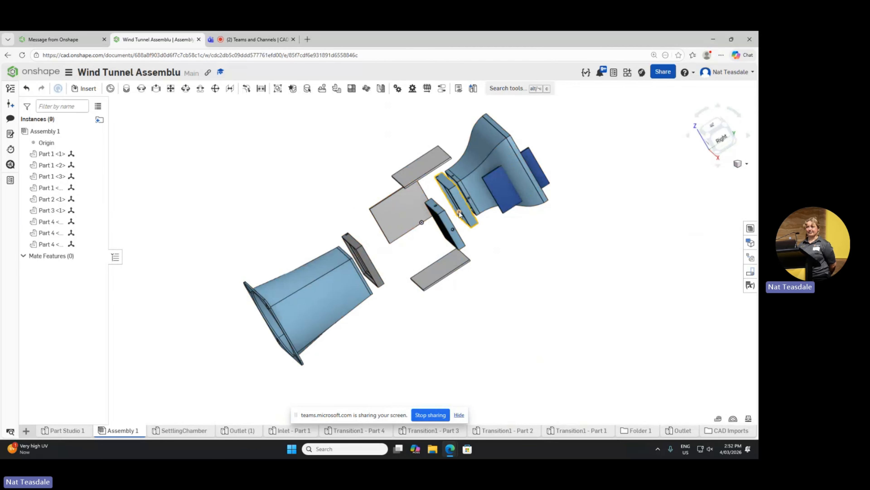
{"action": "left_click_drag", "start_coordinate": [433, 224], "coordinate": [463, 196]}
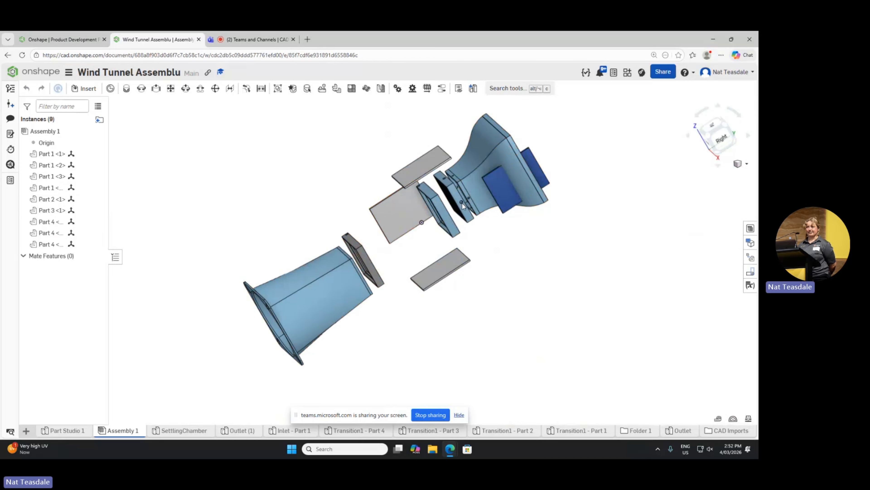
Step: Gather the four panels between the frames: grey ones above, below and on the near side, the blue one on the far side
{"action": "left_click_drag", "start_coordinate": [434, 255], "coordinate": [404, 244]}
{"action": "left_click_drag", "start_coordinate": [423, 167], "coordinate": [382, 206]}
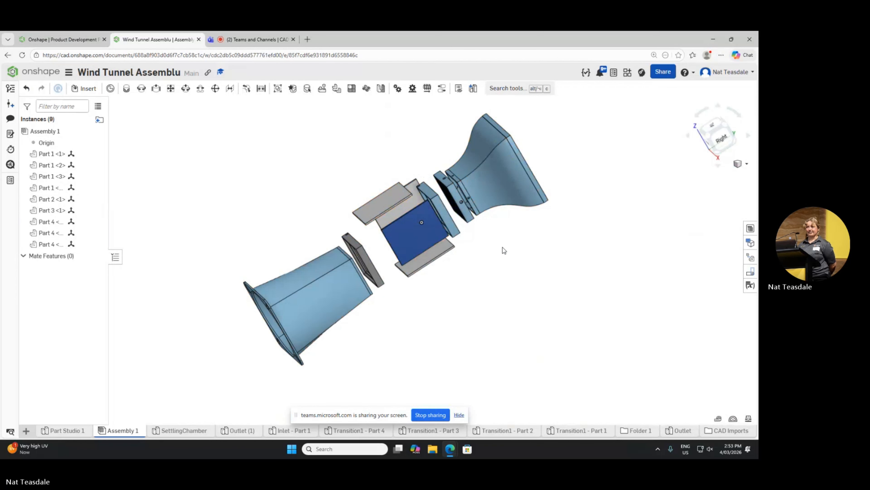
{"action": "right_click_drag", "start_coordinate": [462, 262], "coordinate": [480, 270]}
{"action": "scroll", "coordinate": [427, 258], "scroll_direction": "up", "scroll_amount": 3}
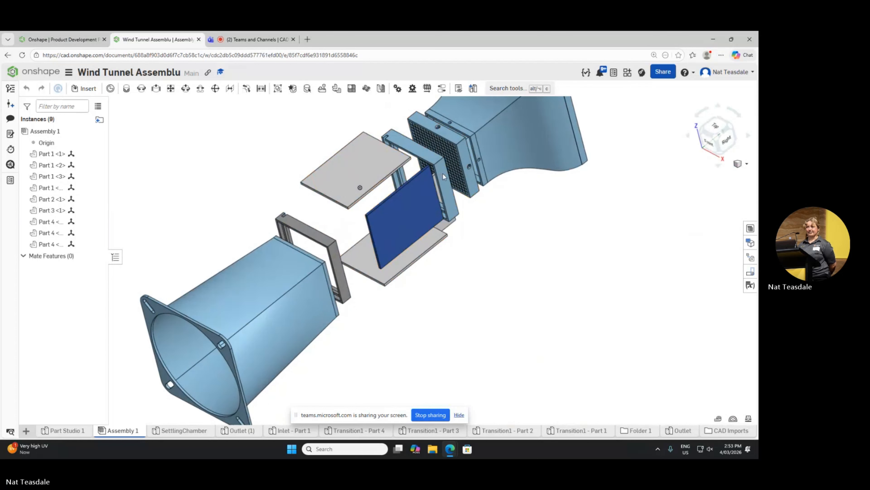
{"action": "left_click_drag", "start_coordinate": [443, 173], "coordinate": [355, 177]}
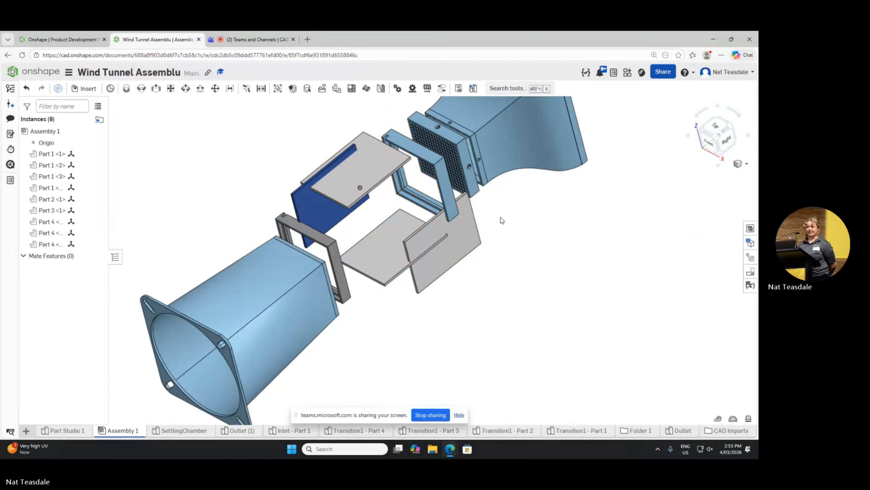
{"action": "right_click_drag", "start_coordinate": [501, 217], "coordinate": [283, 255]}
{"action": "scroll", "coordinate": [288, 262], "scroll_direction": "up", "scroll_amount": 5}
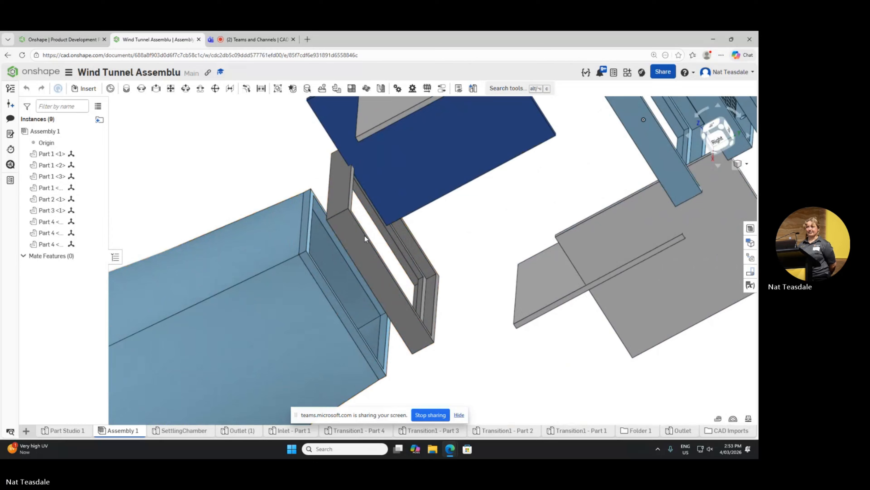
Step: Move the grey frame up against the narrow end of the outlet
{"action": "right_click_drag", "start_coordinate": [365, 235], "coordinate": [369, 263]}
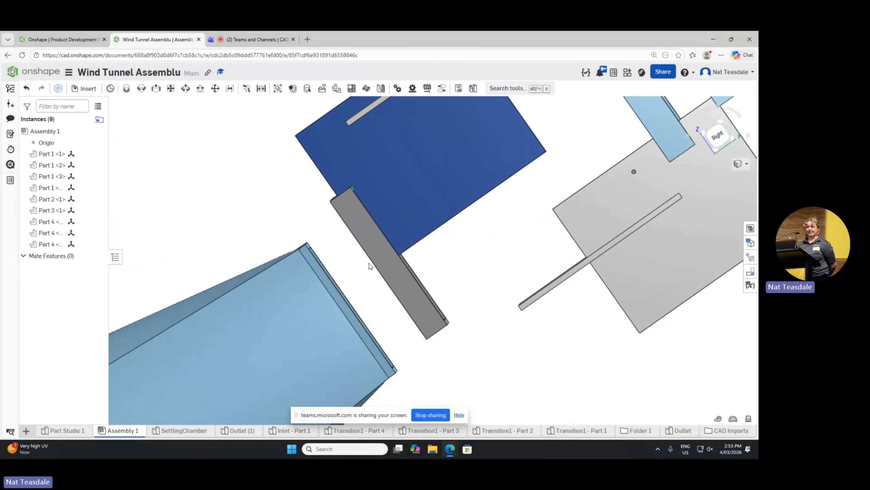
{"action": "left_click_drag", "start_coordinate": [368, 277], "coordinate": [346, 298]}
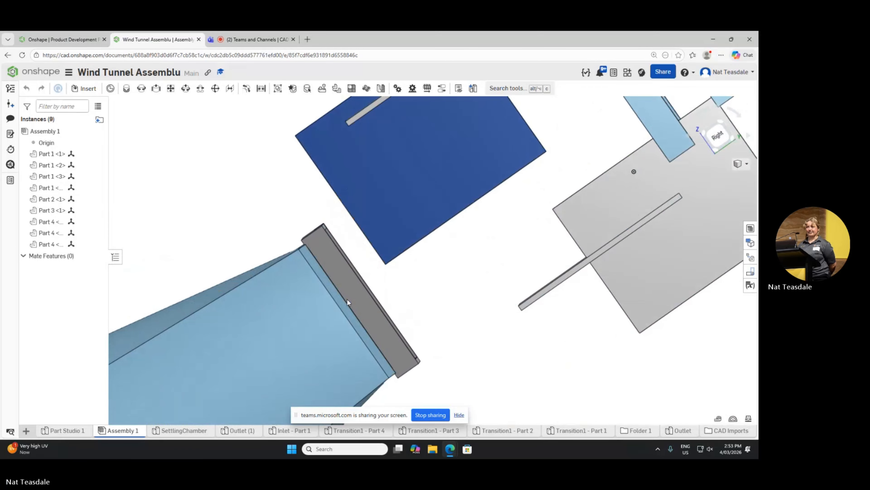
{"action": "scroll", "coordinate": [381, 295], "scroll_direction": "down", "scroll_amount": 5}
{"action": "right_click_drag", "start_coordinate": [399, 296], "coordinate": [434, 276]}
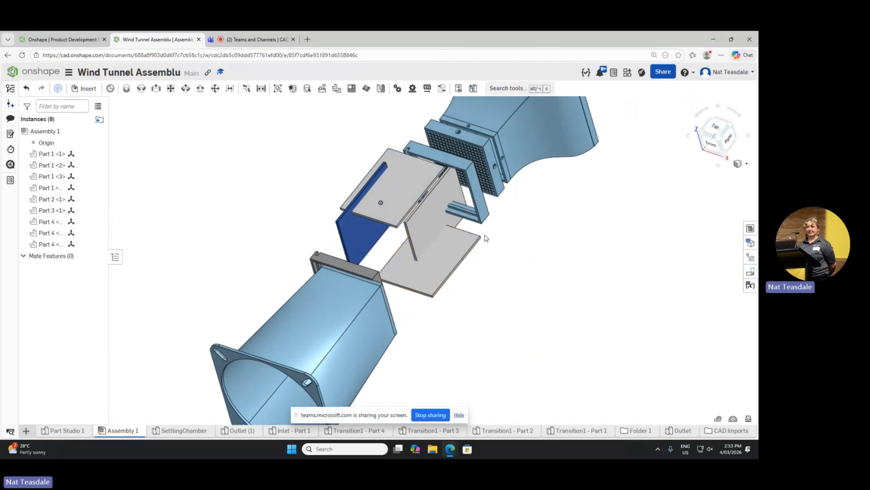
Step: Spread the grey and blue side panels outward on opposite sides and line up the grey frame between the outlet and the panels
{"action": "right_click_drag", "start_coordinate": [491, 249], "coordinate": [493, 271]}
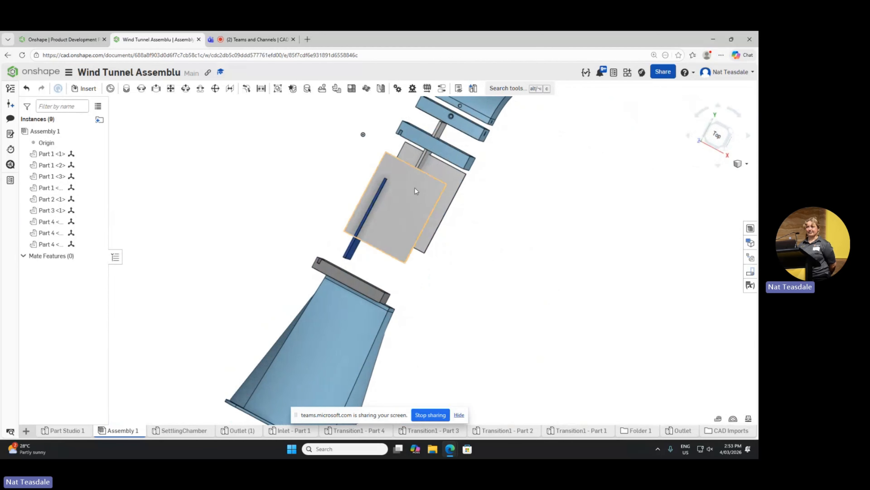
{"action": "left_click_drag", "start_coordinate": [423, 160], "coordinate": [451, 230]}
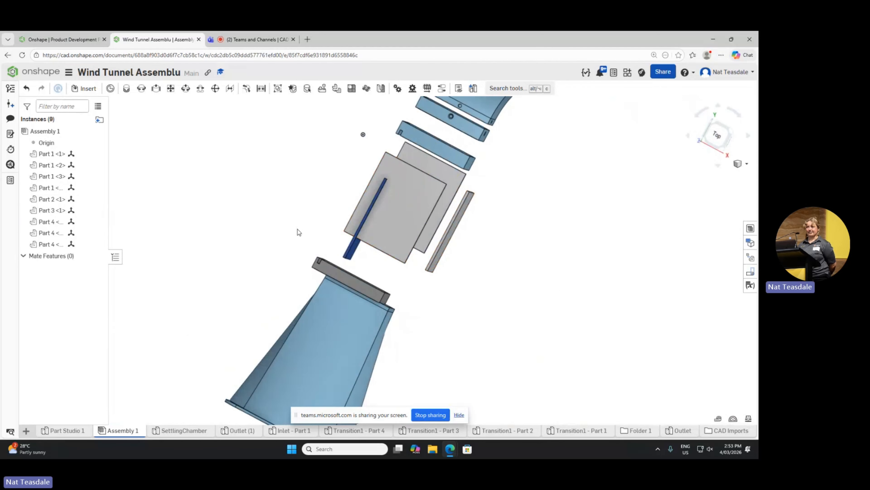
{"action": "left_click_drag", "start_coordinate": [347, 256], "coordinate": [329, 210]}
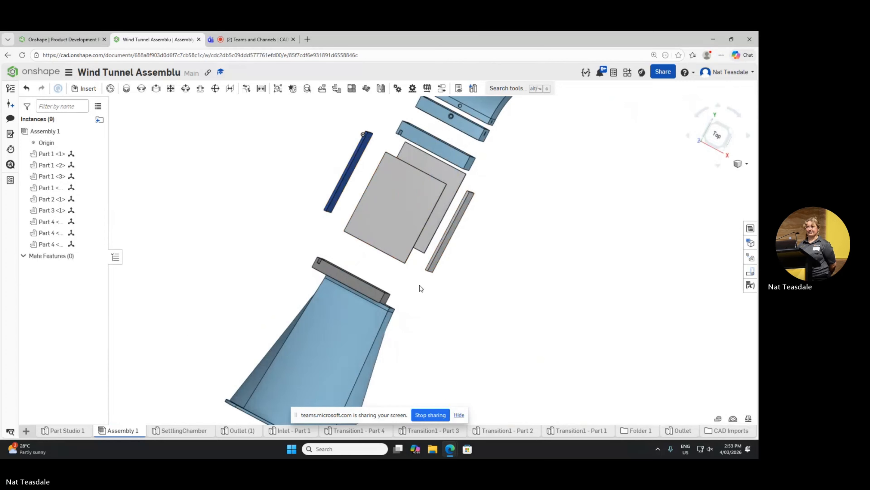
{"action": "left_click_drag", "start_coordinate": [363, 287], "coordinate": [390, 281]}
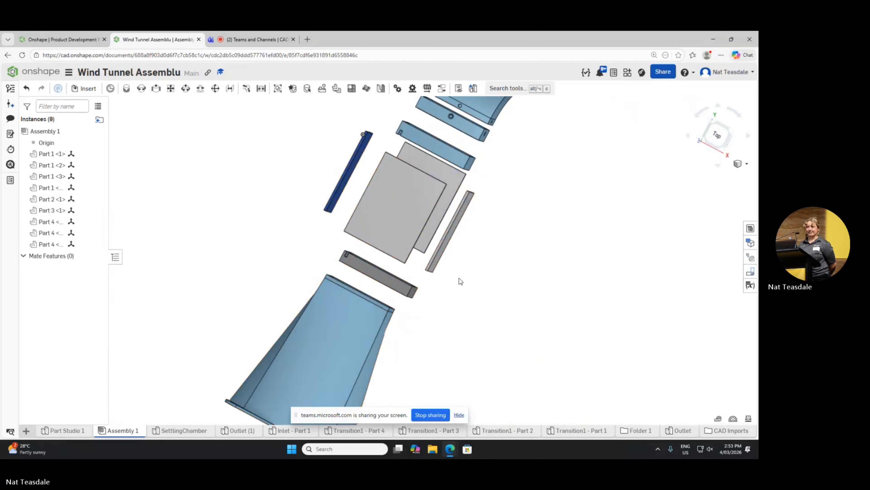
Step: Examine the arranged wind tunnel parts from several angles, including close views of the settling chamber and inlet
{"action": "right_click_drag", "start_coordinate": [490, 270], "coordinate": [467, 240]}
{"action": "scroll", "coordinate": [467, 239], "scroll_direction": "down", "scroll_amount": 3}
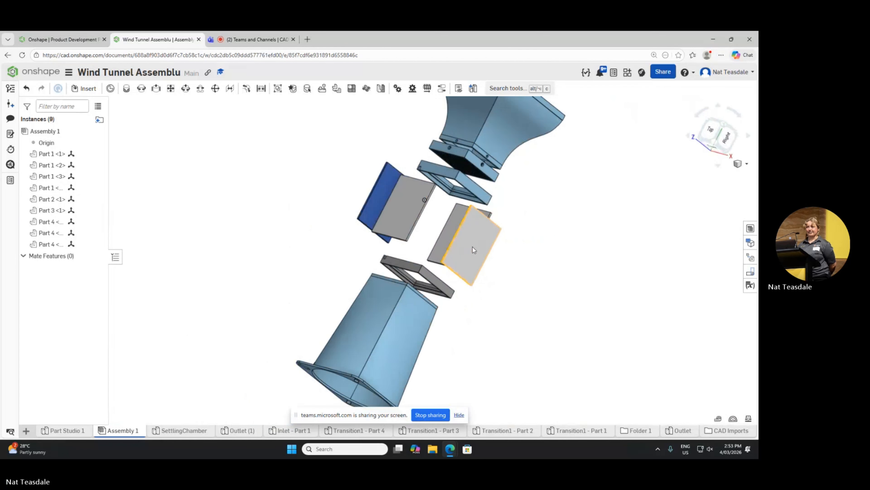
{"action": "right_click_drag", "start_coordinate": [501, 270], "coordinate": [500, 259]}
{"action": "scroll", "coordinate": [500, 259], "scroll_direction": "down", "scroll_amount": 3}
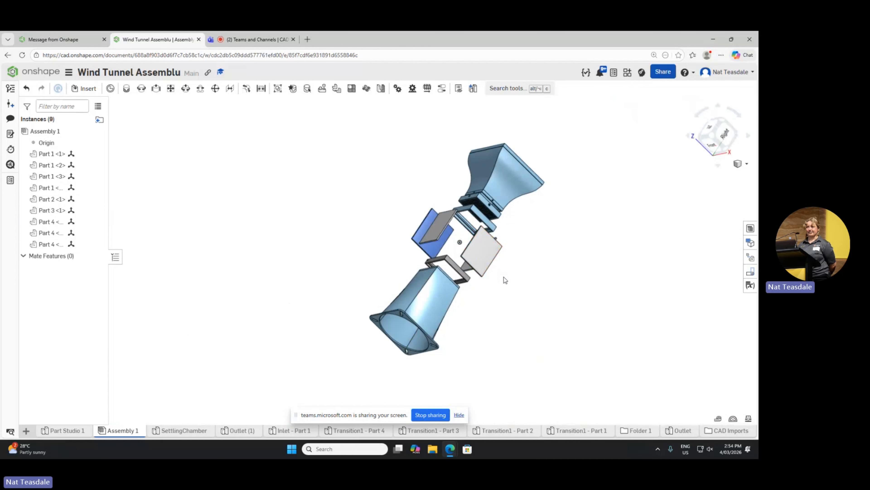
{"action": "scroll", "coordinate": [486, 198], "scroll_direction": "up", "scroll_amount": 2}
{"action": "scroll", "coordinate": [486, 196], "scroll_direction": "up", "scroll_amount": 6}
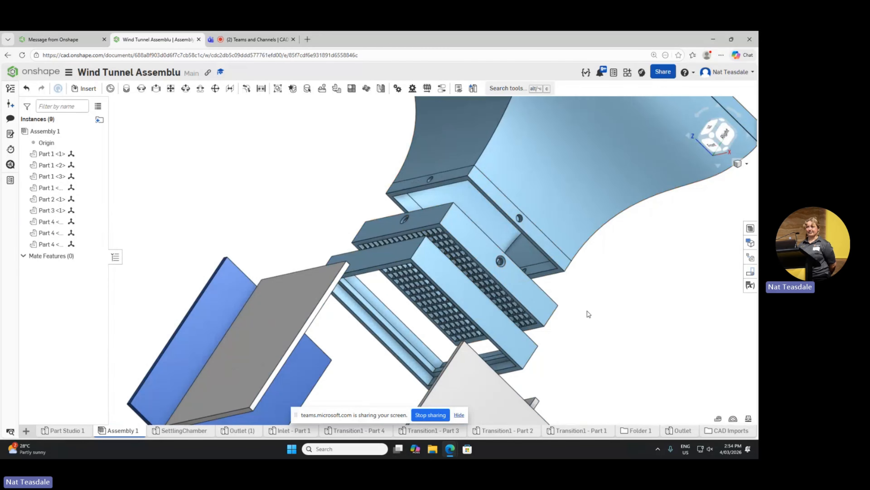
{"action": "scroll", "coordinate": [587, 311], "scroll_direction": "down", "scroll_amount": 3}
{"action": "scroll", "coordinate": [588, 311], "scroll_direction": "down", "scroll_amount": 5}
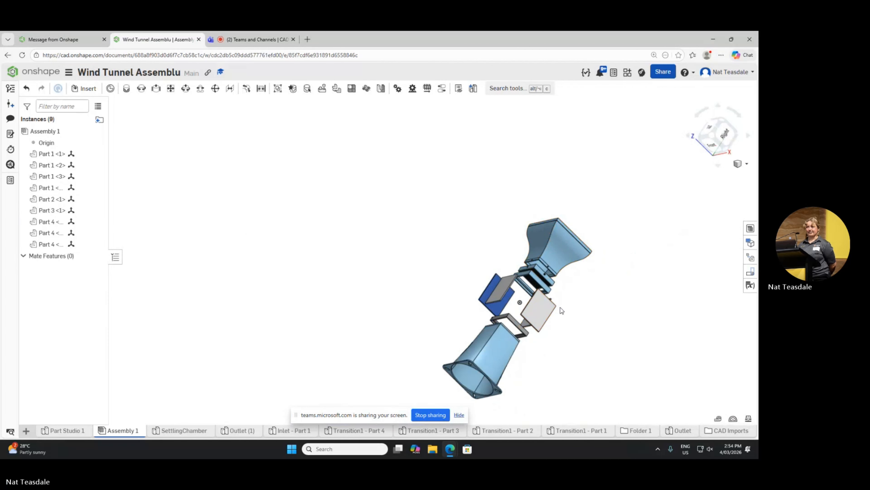
{"action": "scroll", "coordinate": [548, 291], "scroll_direction": "up", "scroll_amount": 2}
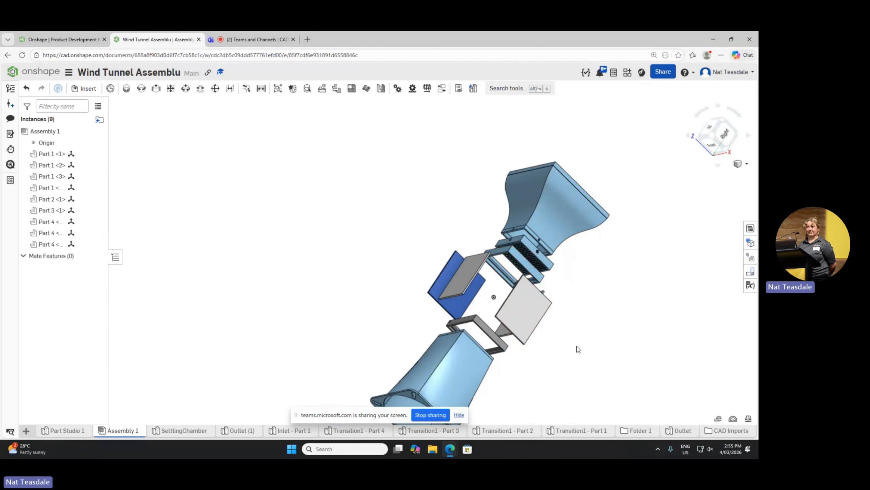
{"action": "left_click_drag", "start_coordinate": [560, 246], "coordinate": [567, 246]}
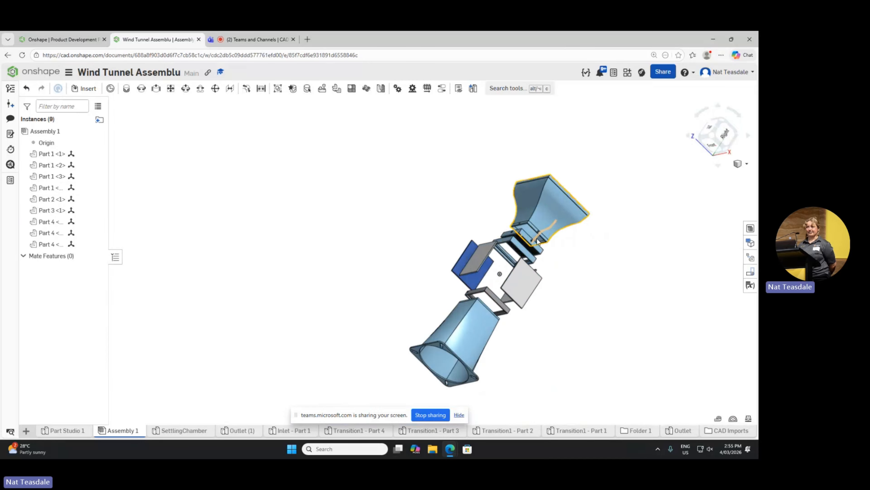
{"action": "scroll", "coordinate": [533, 226], "scroll_direction": "up", "scroll_amount": 5}
{"action": "scroll", "coordinate": [536, 216], "scroll_direction": "up", "scroll_amount": 3}
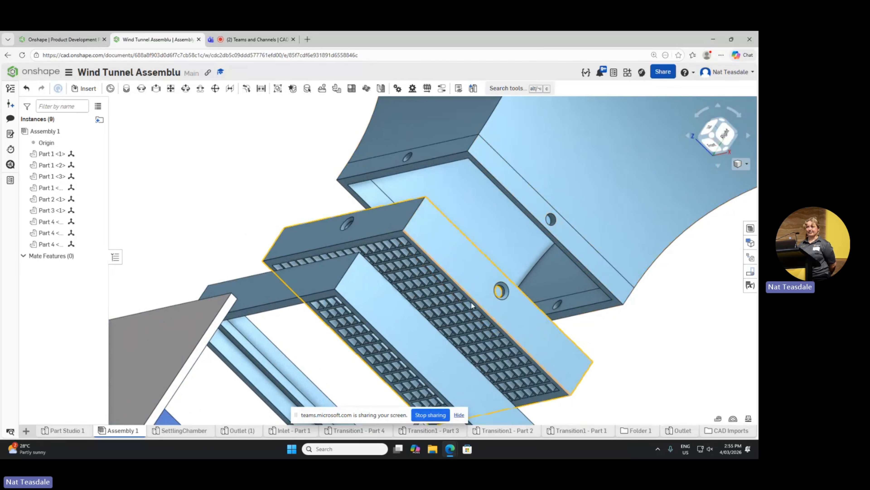
{"action": "scroll", "coordinate": [469, 302], "scroll_direction": "down", "scroll_amount": 5}
{"action": "scroll", "coordinate": [470, 264], "scroll_direction": "down", "scroll_amount": 5}
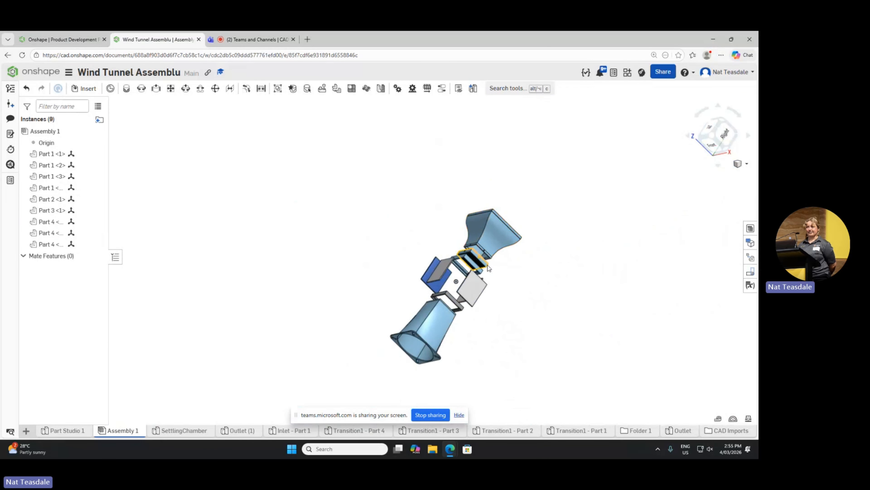
{"action": "right_click_drag", "start_coordinate": [548, 228], "coordinate": [548, 253]}
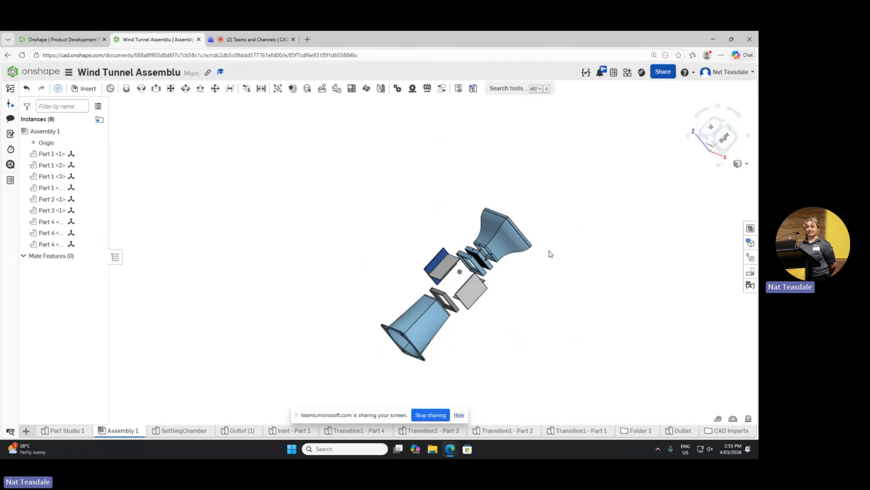
{"action": "right_click_drag", "start_coordinate": [499, 299], "coordinate": [511, 329]}
{"action": "scroll", "coordinate": [368, 344], "scroll_direction": "up", "scroll_amount": 5}
{"action": "scroll", "coordinate": [403, 373], "scroll_direction": "up", "scroll_amount": 2}
{"action": "scroll", "coordinate": [458, 378], "scroll_direction": "down", "scroll_amount": 5}
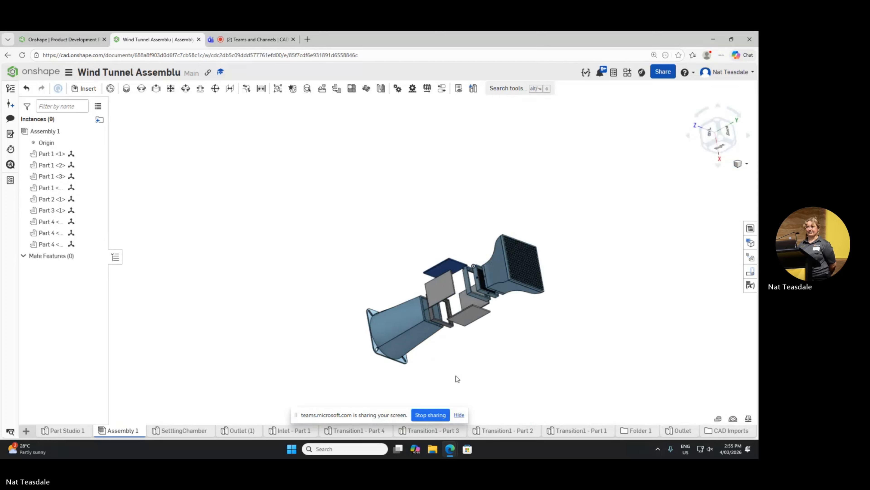
{"action": "scroll", "coordinate": [421, 356], "scroll_direction": "up", "scroll_amount": 2}
{"action": "scroll", "coordinate": [425, 363], "scroll_direction": "up", "scroll_amount": 2}
{"action": "right_click_drag", "start_coordinate": [432, 369], "coordinate": [415, 355]}
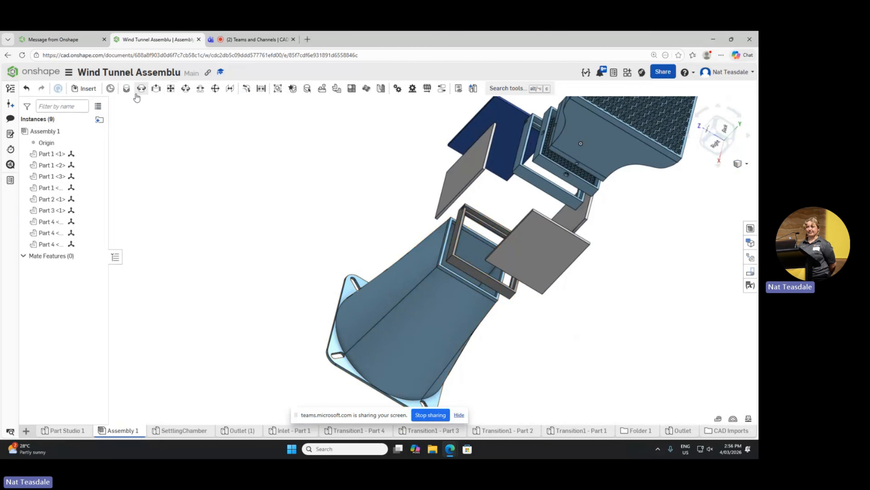
{"action": "scroll", "coordinate": [130, 89], "scroll_direction": "up", "scroll_amount": 3, "text": "ctrl"}
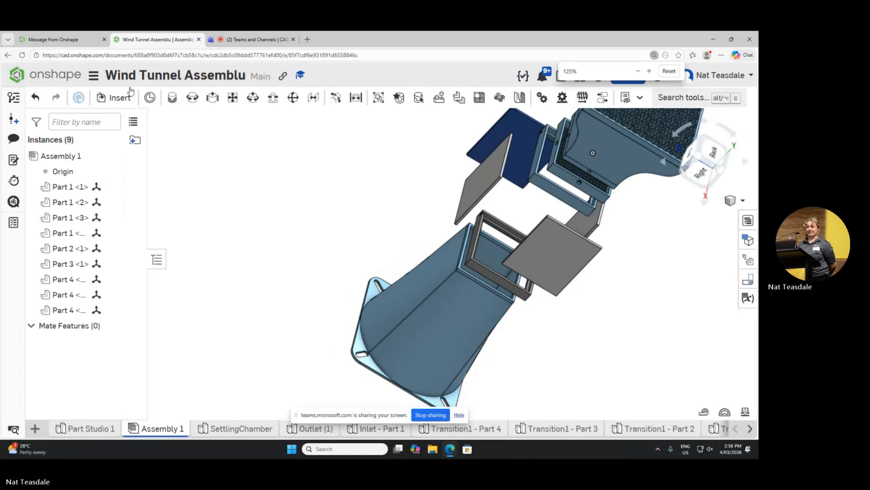
{"action": "left_click", "coordinate": [143, 93]}
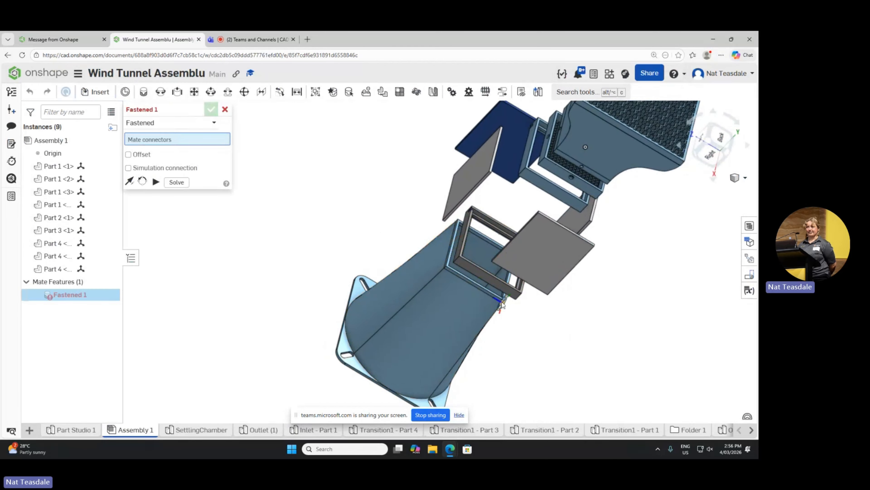
{"action": "scroll", "coordinate": [487, 278], "scroll_direction": "up", "scroll_amount": 5}
{"action": "scroll", "coordinate": [496, 270], "scroll_direction": "down", "scroll_amount": 3}
{"action": "scroll", "coordinate": [518, 270], "scroll_direction": "up", "scroll_amount": 4}
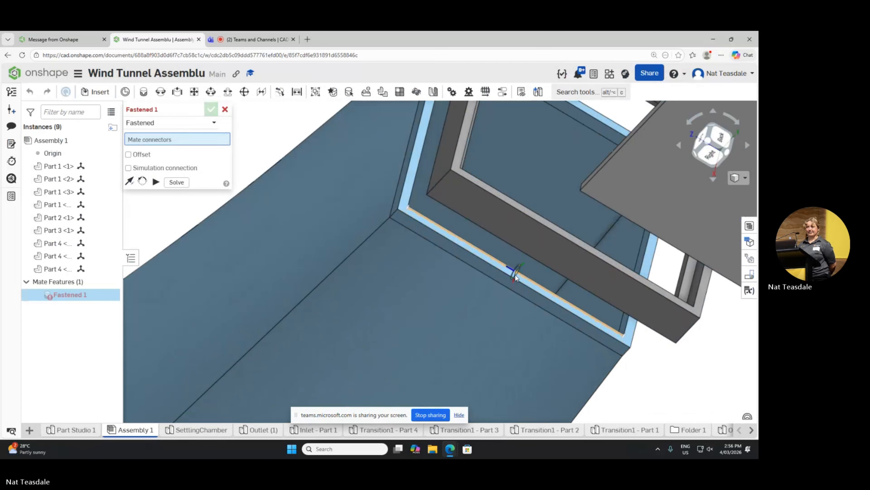
{"action": "left_click", "coordinate": [530, 275]}
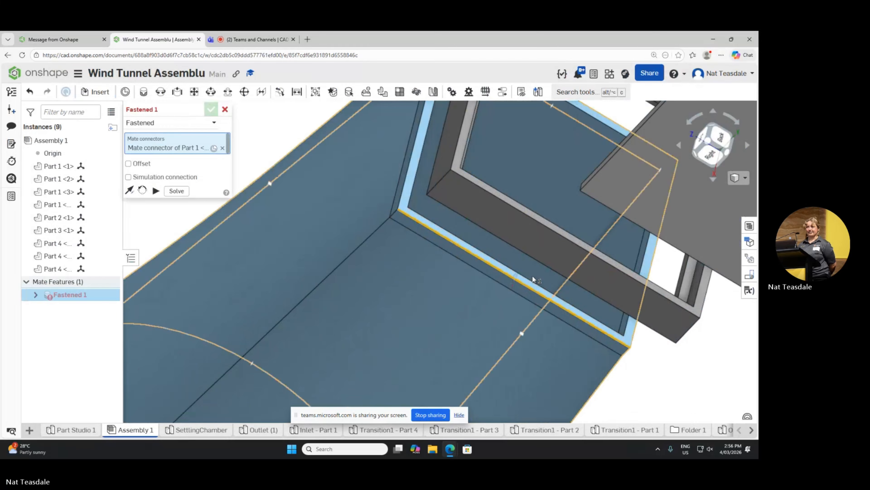
{"action": "scroll", "coordinate": [391, 270], "scroll_direction": "up", "scroll_amount": 3}
{"action": "scroll", "coordinate": [391, 273], "scroll_direction": "down", "scroll_amount": 3}
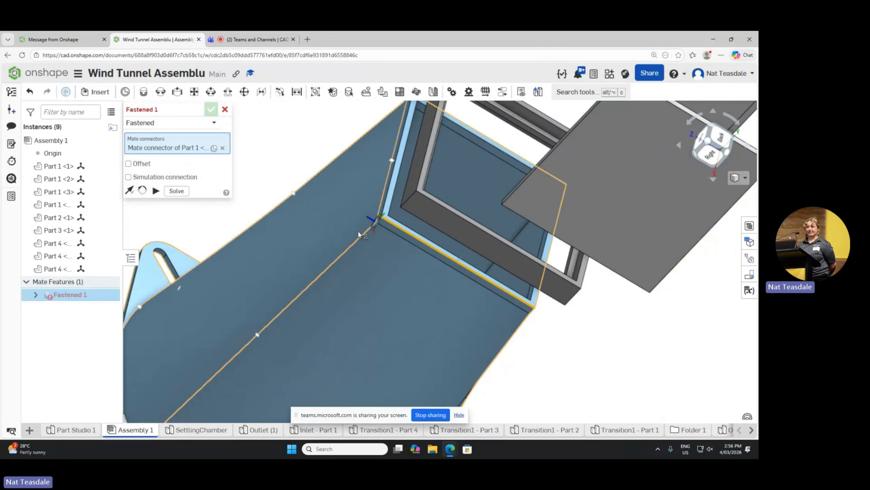
{"action": "scroll", "coordinate": [350, 232], "scroll_direction": "down", "scroll_amount": 3}
{"action": "scroll", "coordinate": [350, 233], "scroll_direction": "up", "scroll_amount": 3}
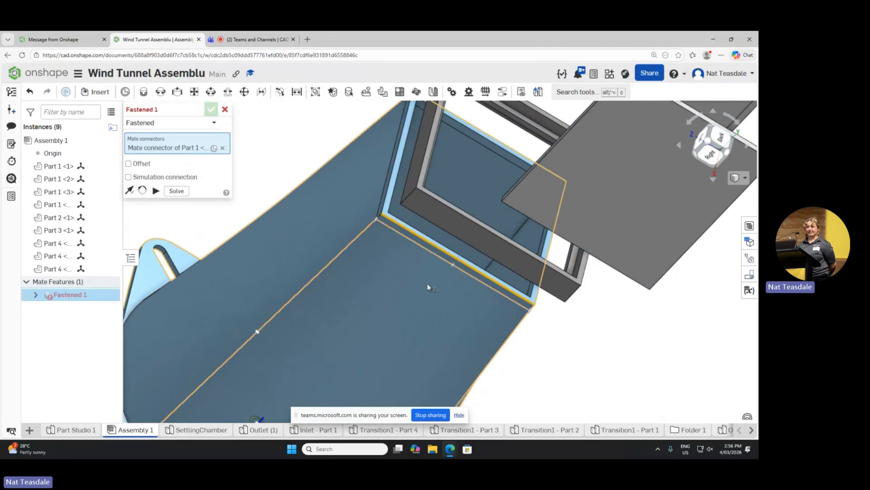
{"action": "right_click_drag", "start_coordinate": [429, 287], "coordinate": [507, 294]}
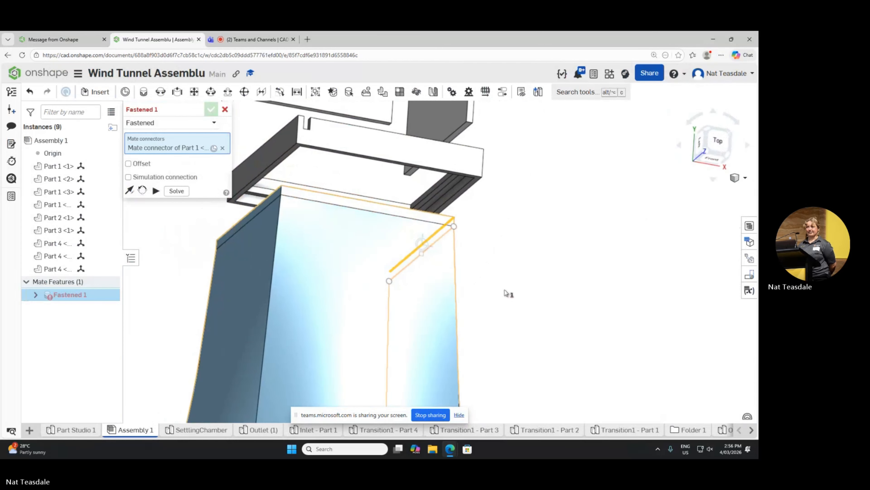
{"action": "left_click", "coordinate": [440, 194]}
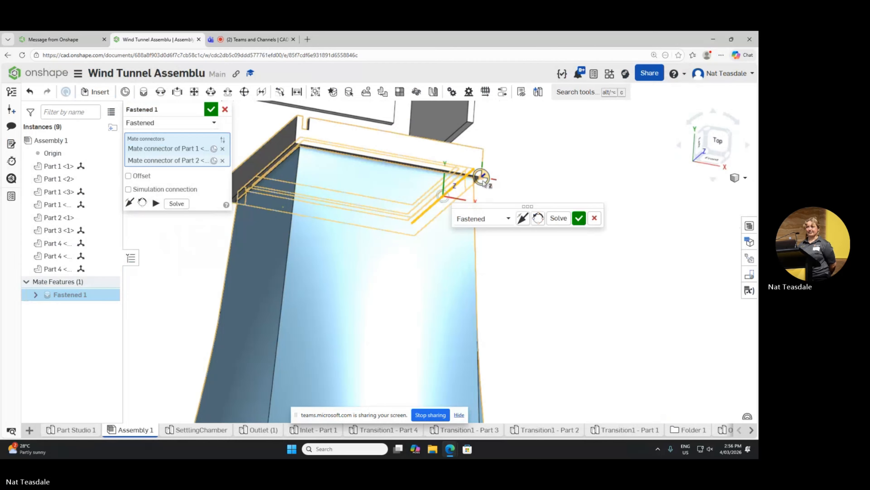
{"action": "left_click", "coordinate": [594, 217]}
Step: Fasten the grey frame to the outlet, joining the short-side edge midpoint of the outlet's narrow end to the frame's matching inner edge
{"action": "right_click_drag", "start_coordinate": [527, 182], "coordinate": [411, 192]}
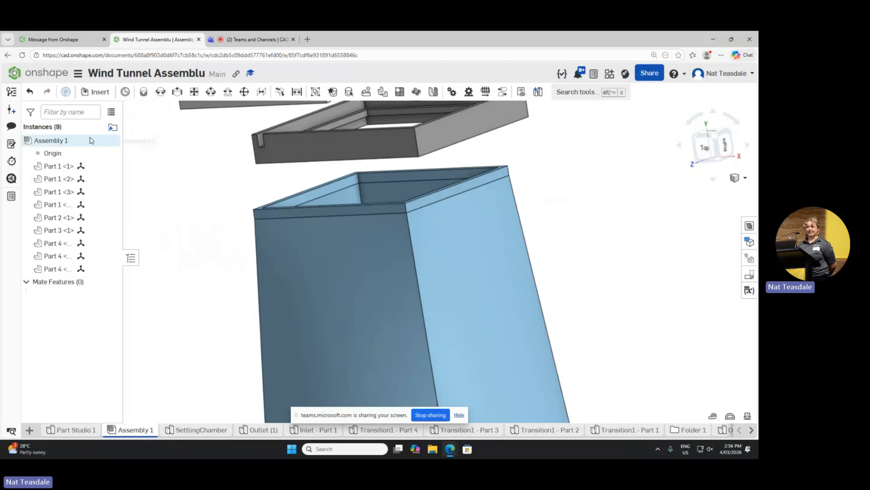
{"action": "left_click", "coordinate": [143, 92]}
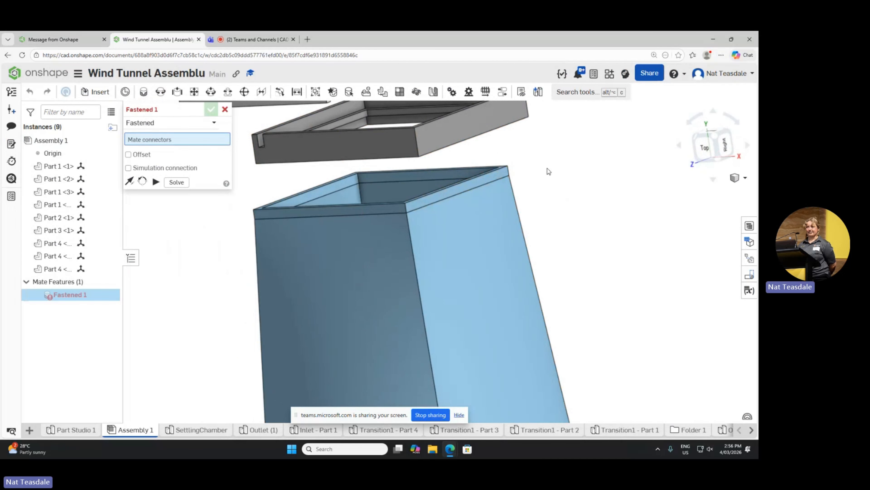
{"action": "right_click_drag", "start_coordinate": [547, 169], "coordinate": [559, 180]}
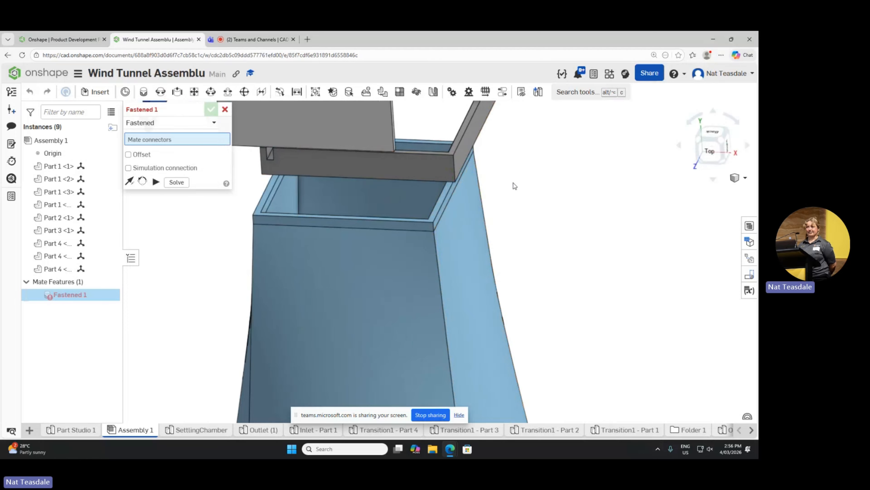
{"action": "right_click_drag", "start_coordinate": [513, 183], "coordinate": [519, 189]}
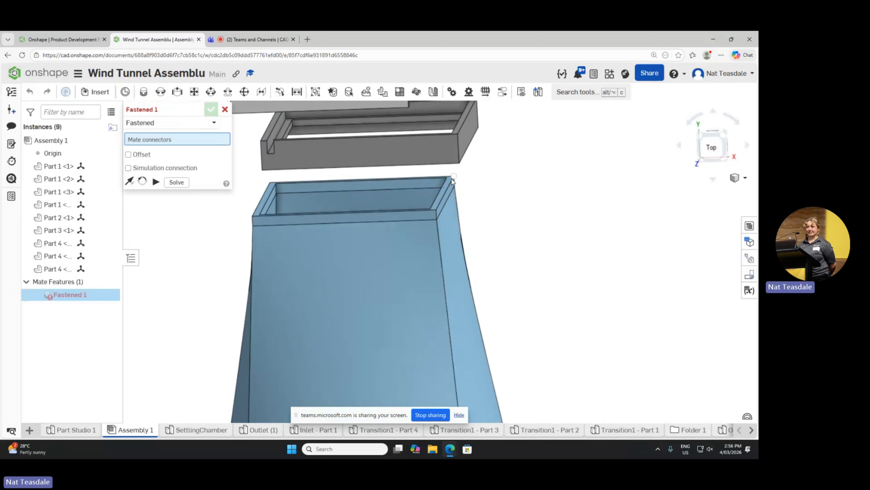
{"action": "left_click", "coordinate": [449, 191]}
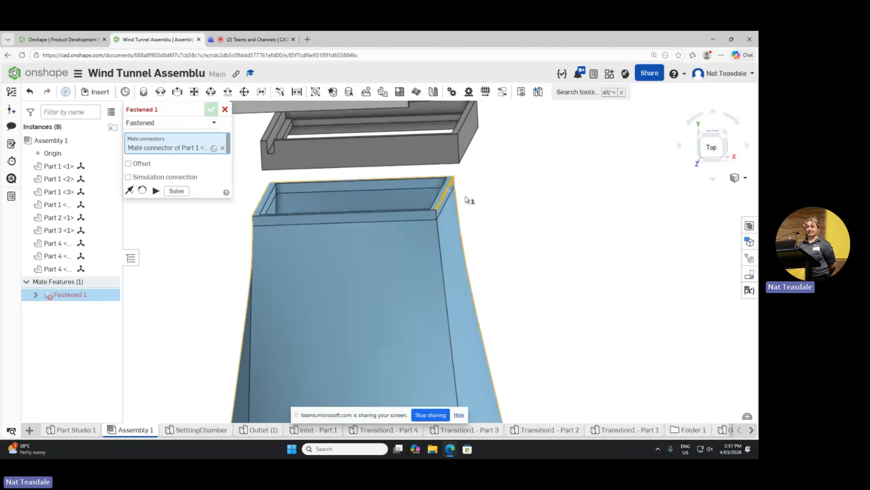
{"action": "right_click_drag", "start_coordinate": [497, 227], "coordinate": [505, 202]}
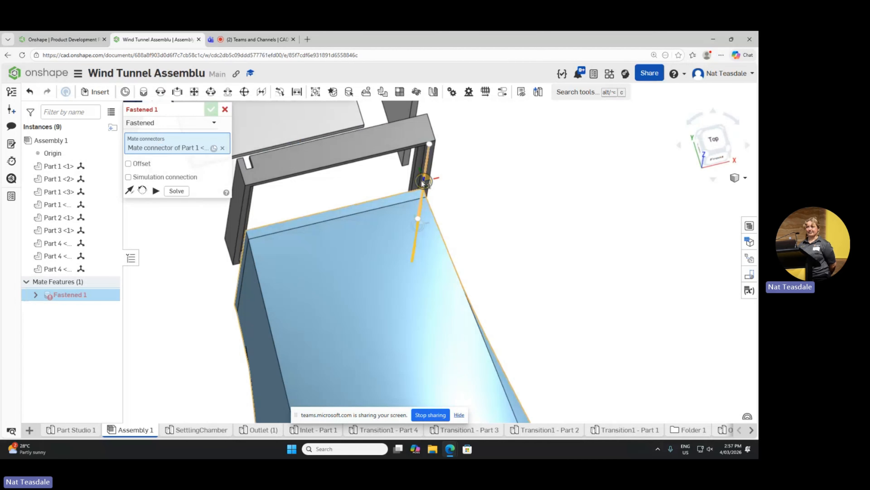
{"action": "scroll", "coordinate": [421, 174], "scroll_direction": "down", "scroll_amount": 2}
{"action": "scroll", "coordinate": [421, 173], "scroll_direction": "up", "scroll_amount": 5}
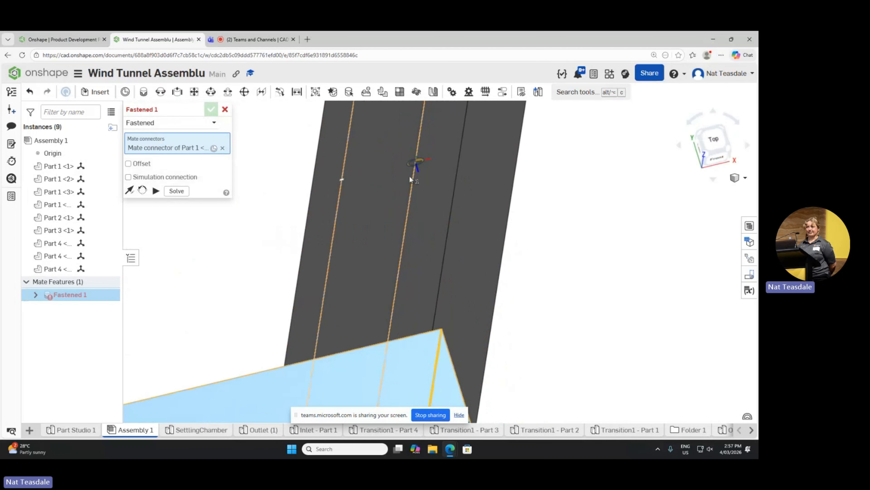
{"action": "scroll", "coordinate": [416, 168], "scroll_direction": "up", "scroll_amount": 2}
{"action": "scroll", "coordinate": [416, 167], "scroll_direction": "down", "scroll_amount": 4}
{"action": "scroll", "coordinate": [416, 167], "scroll_direction": "down", "scroll_amount": 2}
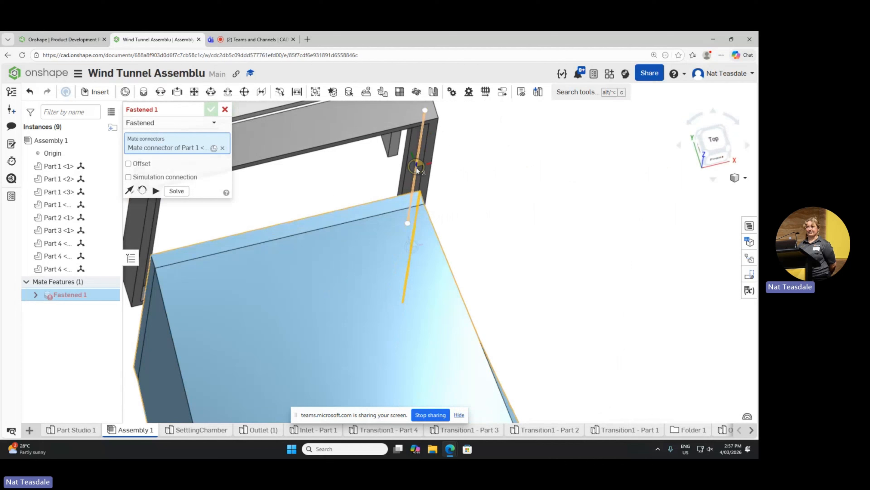
{"action": "left_click", "coordinate": [416, 167]}
{"action": "scroll", "coordinate": [321, 245], "scroll_direction": "down", "scroll_amount": 3}
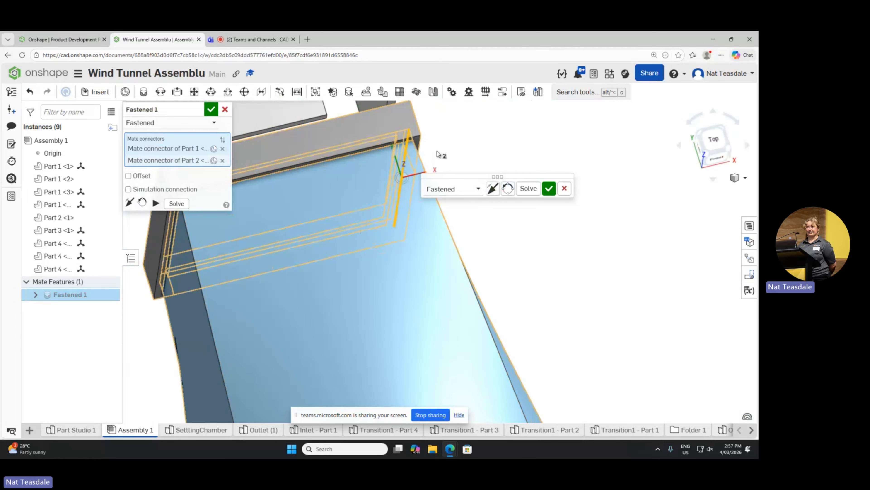
{"action": "left_click", "coordinate": [549, 188]}
Step: Nudge the outlet to check that the grey frame moves with it, and view the loose panels from the underside
{"action": "scroll", "coordinate": [482, 209], "scroll_direction": "down", "scroll_amount": 5}
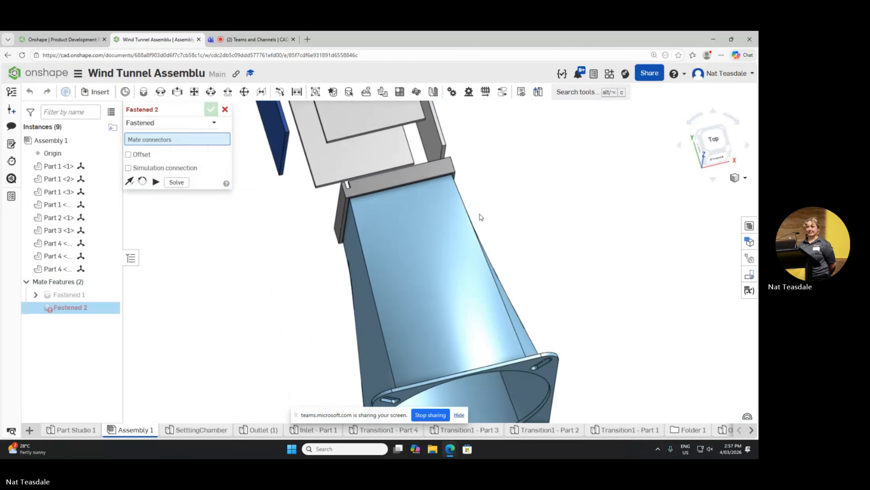
{"action": "scroll", "coordinate": [444, 209], "scroll_direction": "down", "scroll_amount": 4}
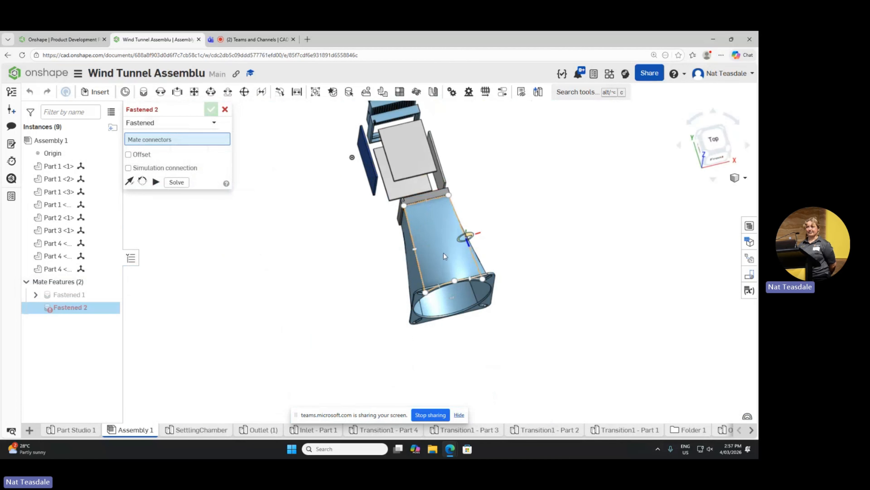
{"action": "mouse_move", "coordinate": [440, 261]}
{"action": "left_mouse_down"}
{"action": "mouse_move", "coordinate": [445, 284]}
{"action": "mouse_move", "coordinate": [420, 257]}
{"action": "mouse_move", "coordinate": [446, 275]}
{"action": "mouse_move", "coordinate": [427, 259]}
{"action": "mouse_move", "coordinate": [440, 264]}
{"action": "mouse_move", "coordinate": [440, 255]}
{"action": "left_mouse_up"}
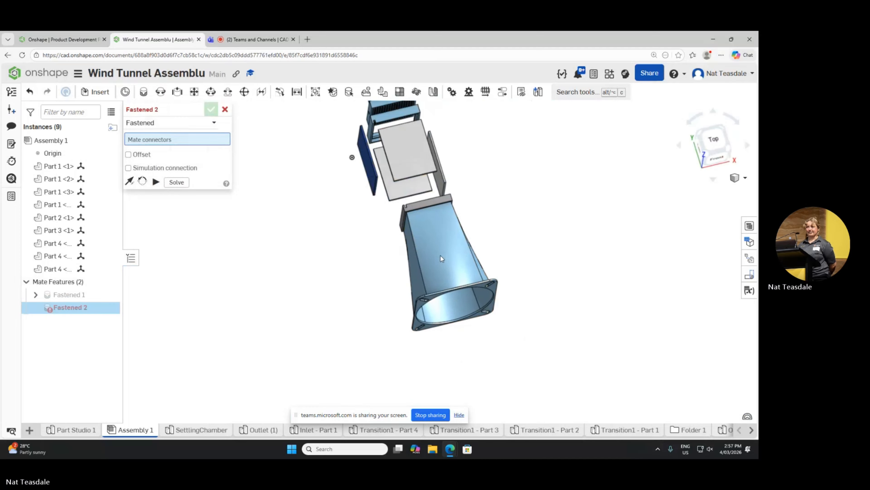
{"action": "left_click_drag", "start_coordinate": [409, 206], "coordinate": [404, 204]}
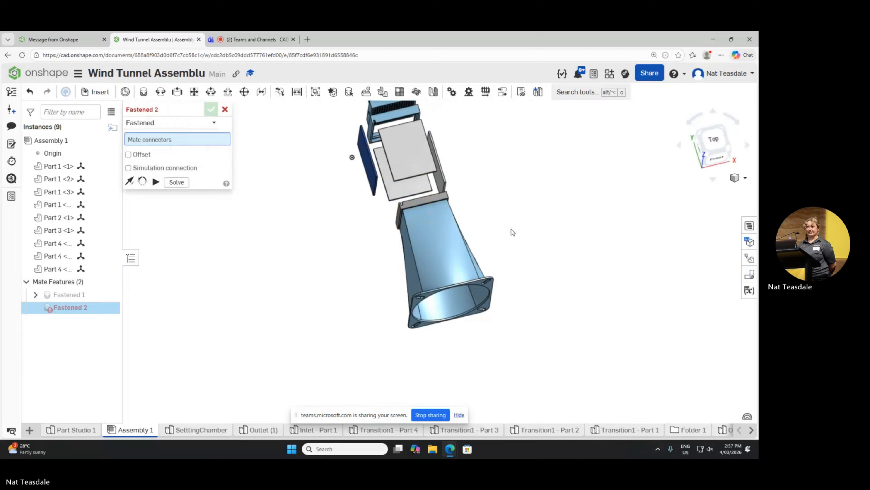
{"action": "right_click_drag", "start_coordinate": [512, 230], "coordinate": [472, 173]}
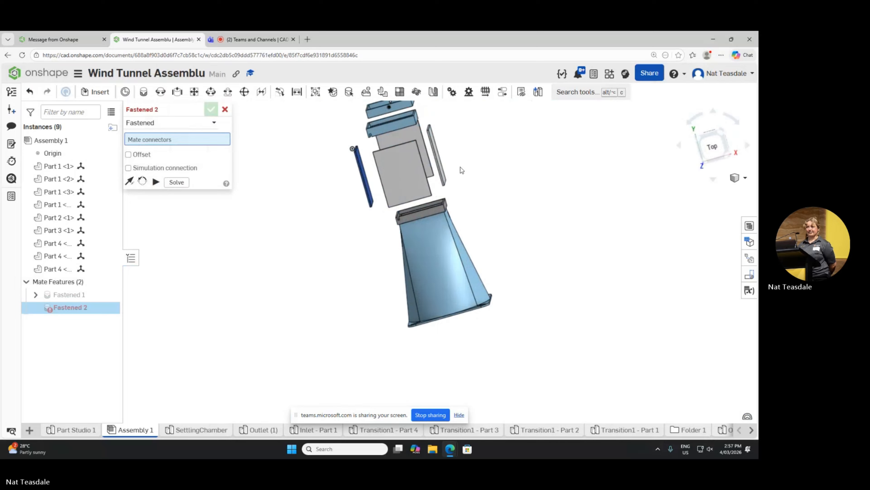
{"action": "scroll", "coordinate": [493, 206], "scroll_direction": "down", "scroll_amount": 3}
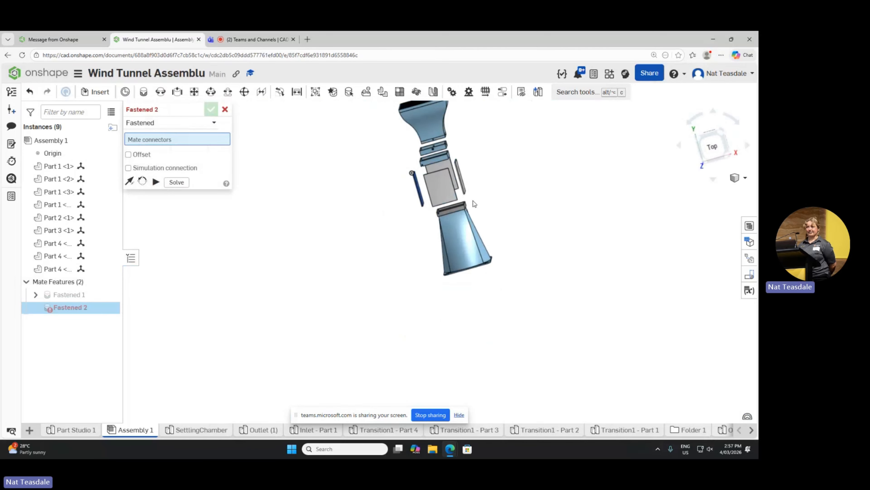
{"action": "scroll", "coordinate": [460, 198], "scroll_direction": "up", "scroll_amount": 5}
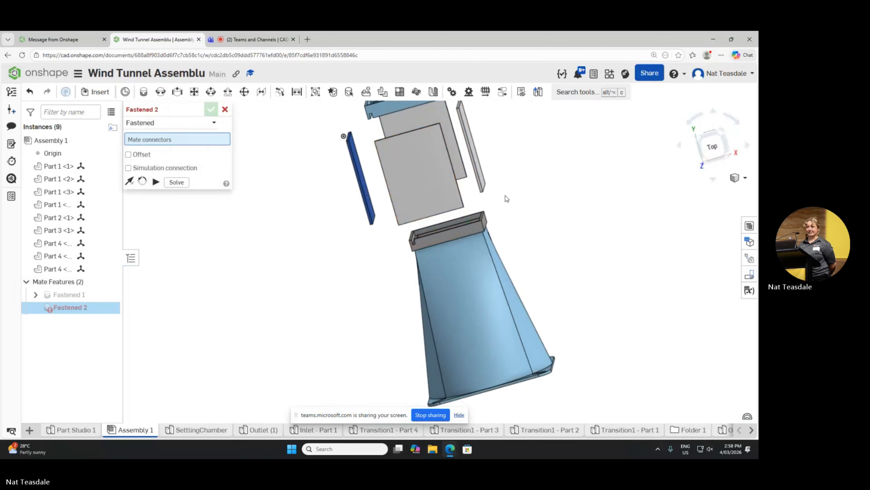
{"action": "right_click_drag", "start_coordinate": [502, 173], "coordinate": [368, 158]}
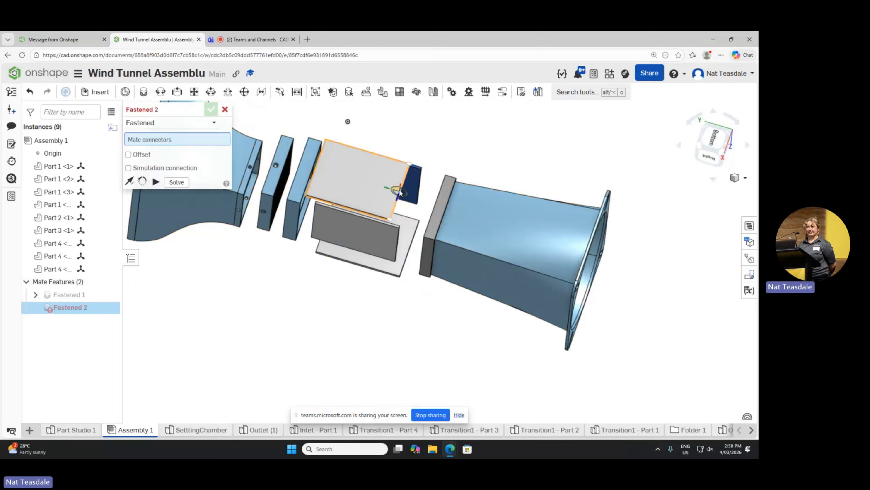
{"action": "scroll", "coordinate": [399, 192], "scroll_direction": "down", "scroll_amount": 5}
{"action": "scroll", "coordinate": [398, 192], "scroll_direction": "up", "scroll_amount": 8}
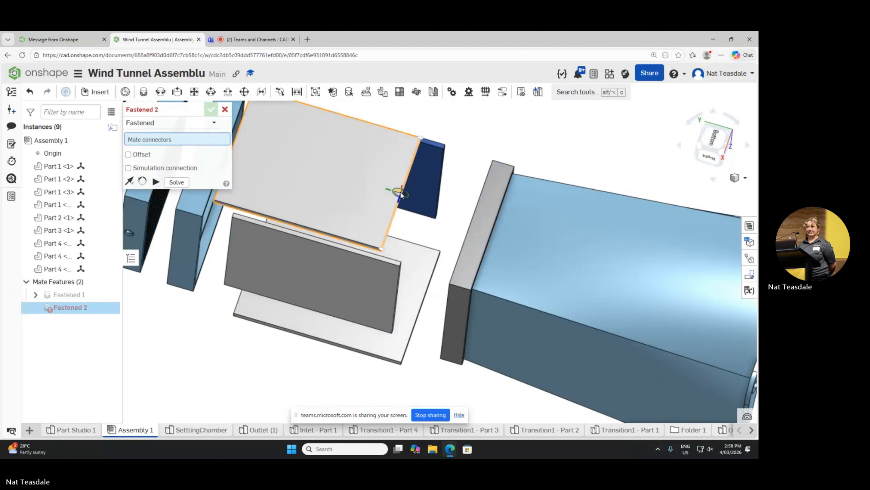
{"action": "right_click_drag", "start_coordinate": [454, 182], "coordinate": [452, 176]}
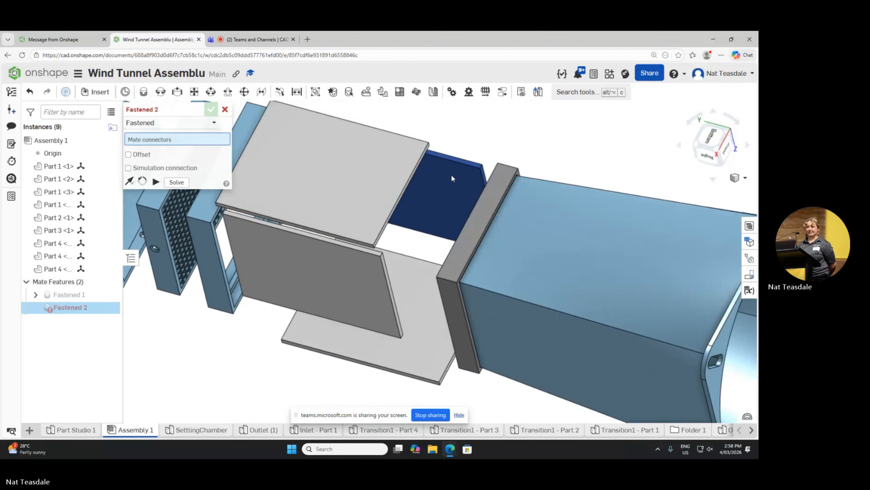
Step: Restart the Fastened mate and join the bottom grey panel's end edge to the matching inner edge of the grey frame
{"action": "left_click", "coordinate": [144, 98]}
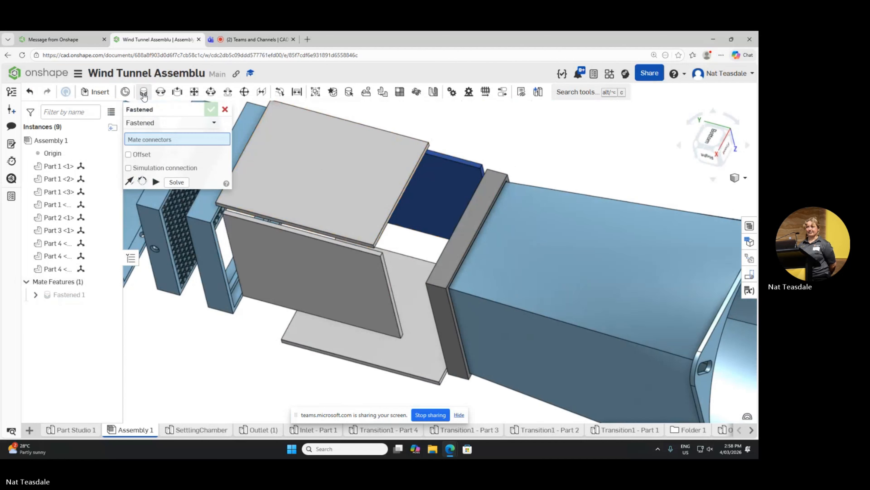
{"action": "left_click", "coordinate": [145, 98]}
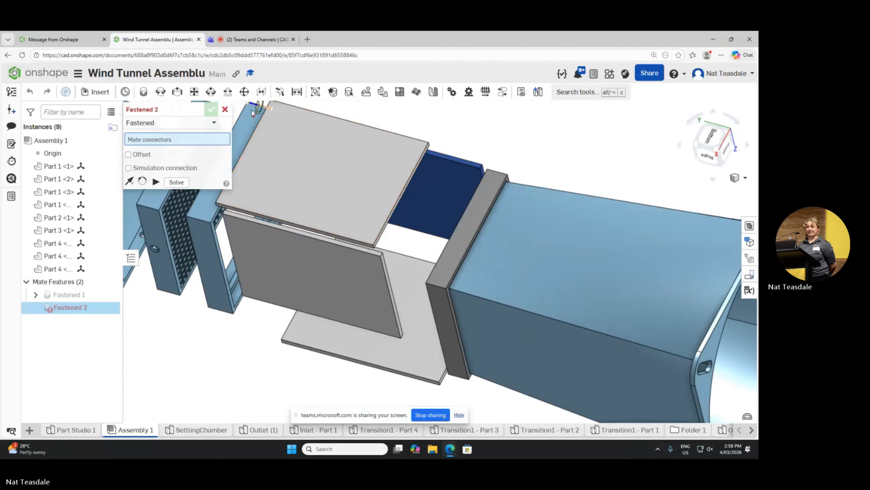
{"action": "left_click", "coordinate": [225, 109]}
{"action": "left_click", "coordinate": [144, 92]}
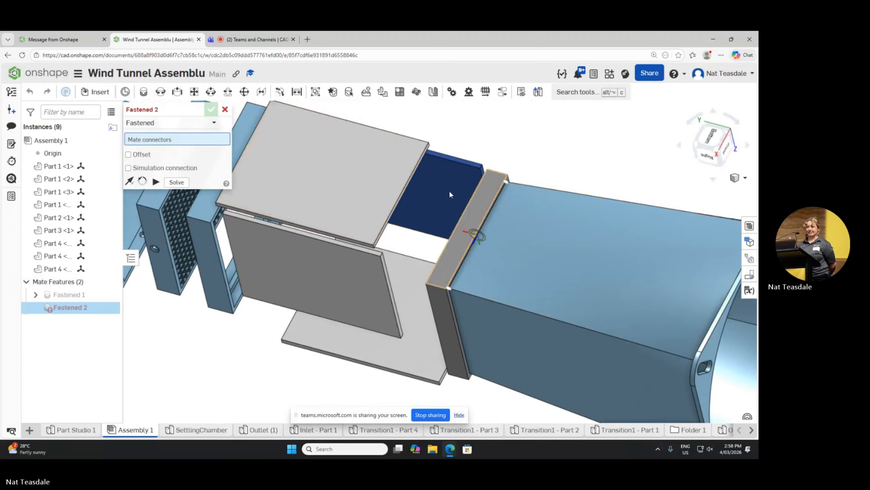
{"action": "left_click", "coordinate": [400, 194]}
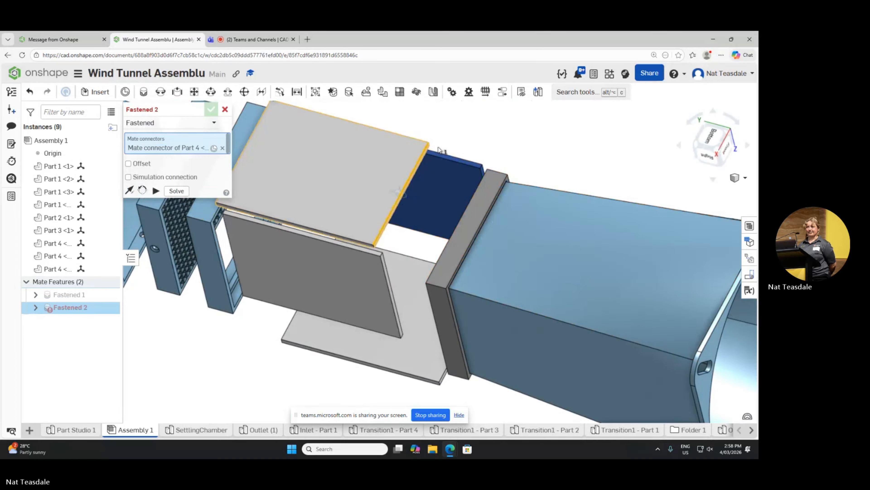
{"action": "right_click_drag", "start_coordinate": [459, 145], "coordinate": [540, 117]}
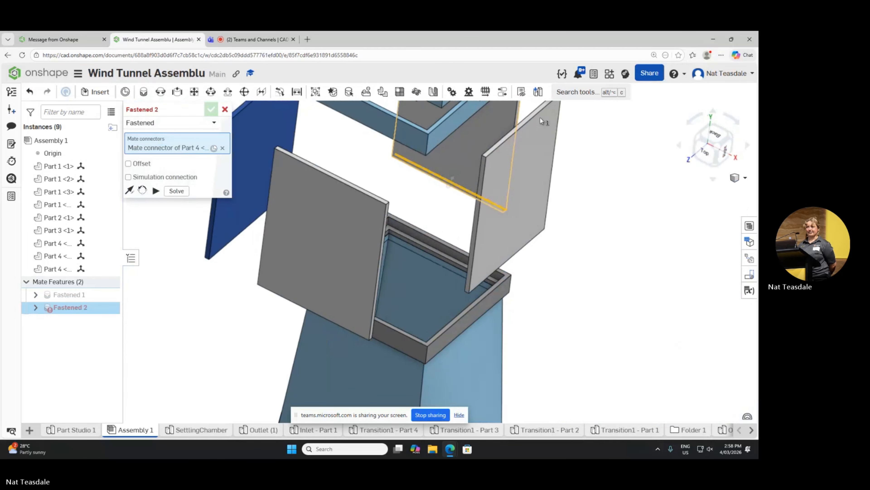
{"action": "left_click", "coordinate": [442, 255]}
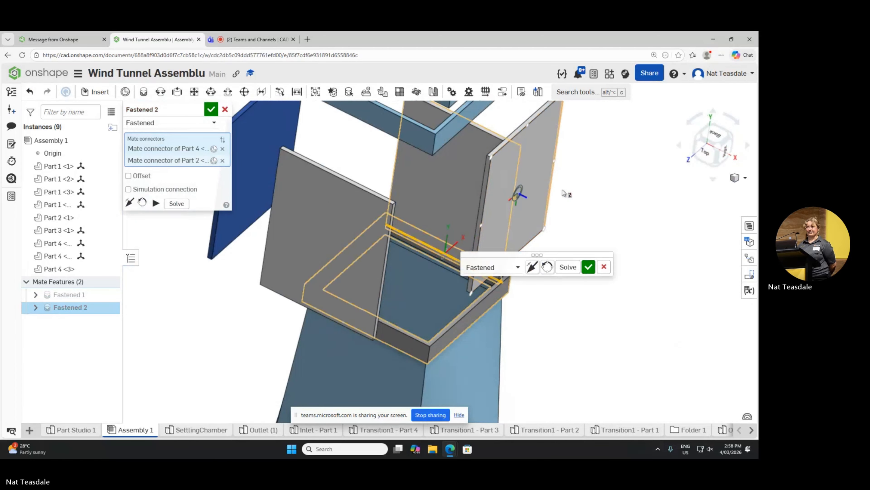
{"action": "left_click", "coordinate": [589, 268]}
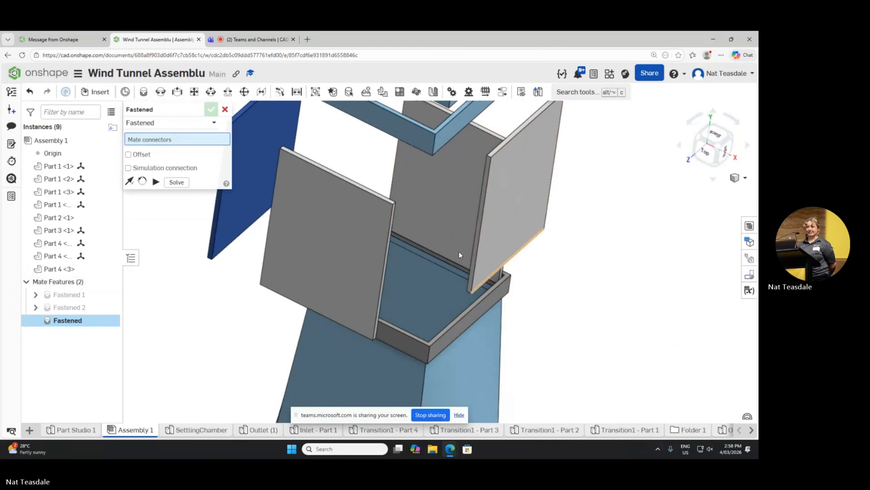
Step: Fasten the end edge of the grey side panel opposite the blue one to the matching inner edge of the grey frame
{"action": "left_click", "coordinate": [531, 260]}
{"action": "right_click_drag", "start_coordinate": [531, 257], "coordinate": [561, 310]}
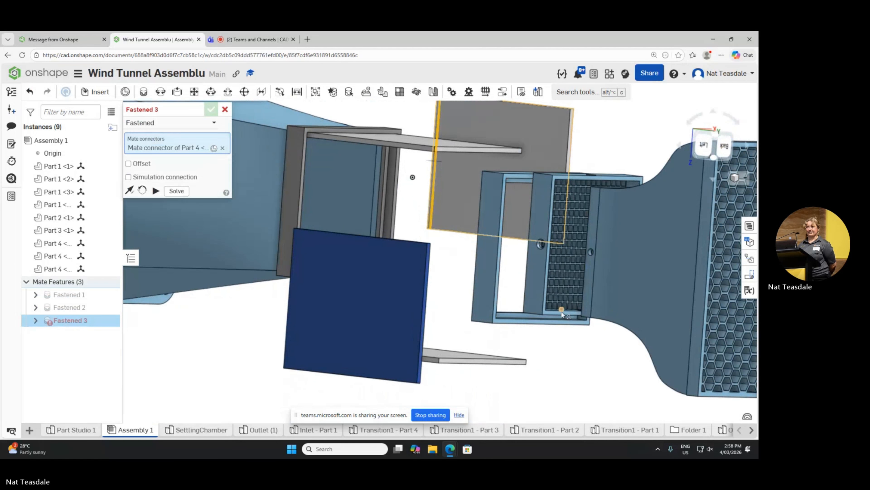
{"action": "left_click", "coordinate": [388, 205]}
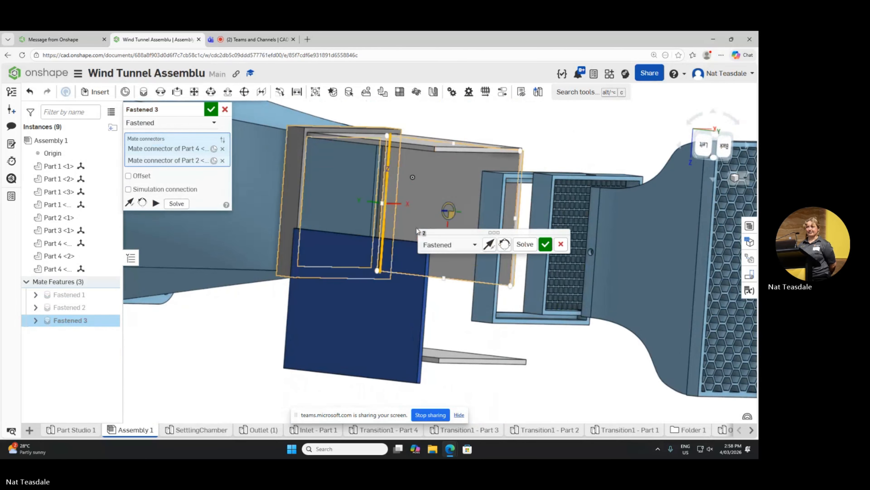
{"action": "right_click", "coordinate": [509, 131]}
{"action": "key", "text": "Escape"}
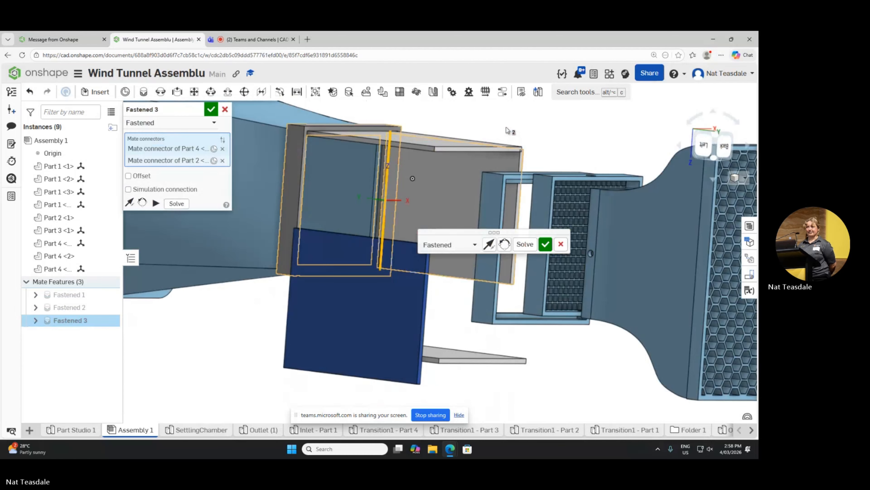
{"action": "left_click", "coordinate": [546, 244]}
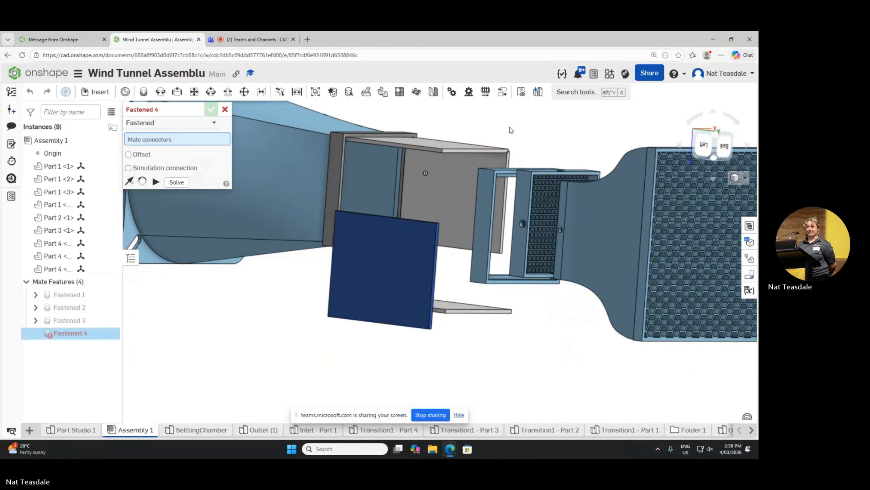
{"action": "mouse_move", "coordinate": [510, 127]}
{"action": "right_mouse_down"}
{"action": "mouse_move", "coordinate": [491, 133]}
{"action": "mouse_move", "coordinate": [486, 111]}
{"action": "mouse_move", "coordinate": [495, 128]}
{"action": "right_mouse_up"}
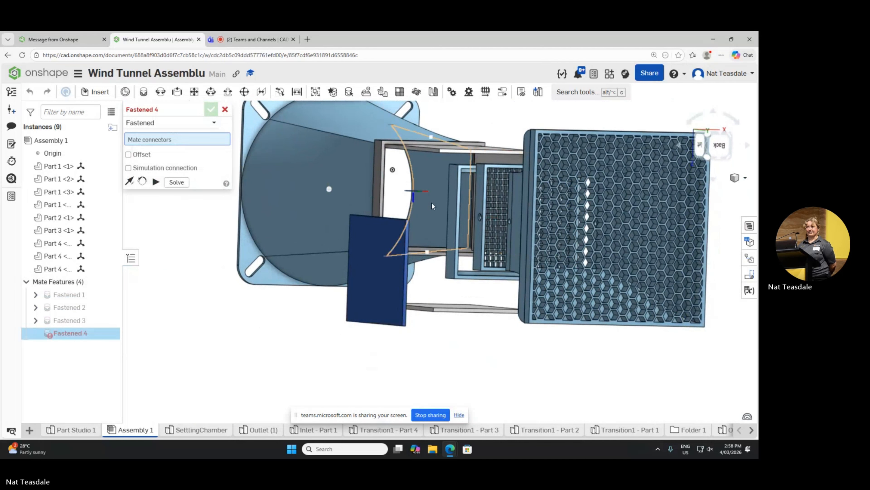
{"action": "scroll", "coordinate": [415, 275], "scroll_direction": "up", "scroll_amount": 3}
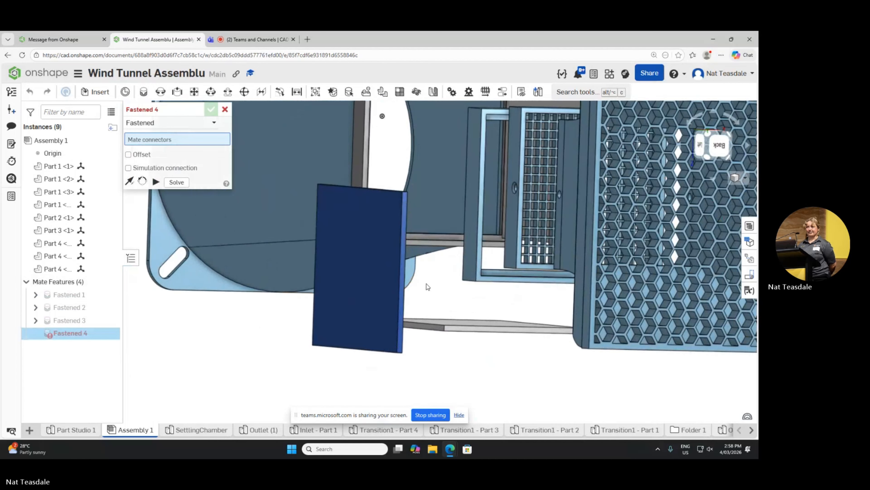
{"action": "scroll", "coordinate": [387, 265], "scroll_direction": "down", "scroll_amount": 5}
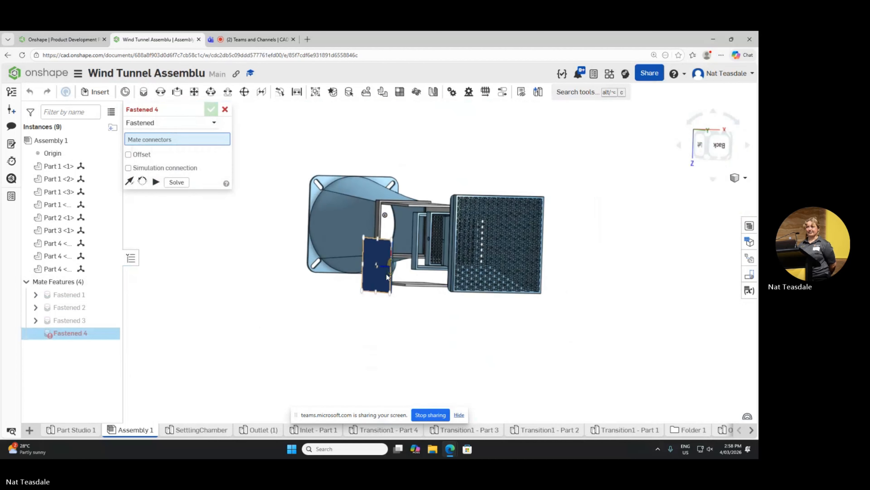
{"action": "scroll", "coordinate": [386, 273], "scroll_direction": "up", "scroll_amount": 3}
{"action": "right_click_drag", "start_coordinate": [430, 322], "coordinate": [467, 274]}
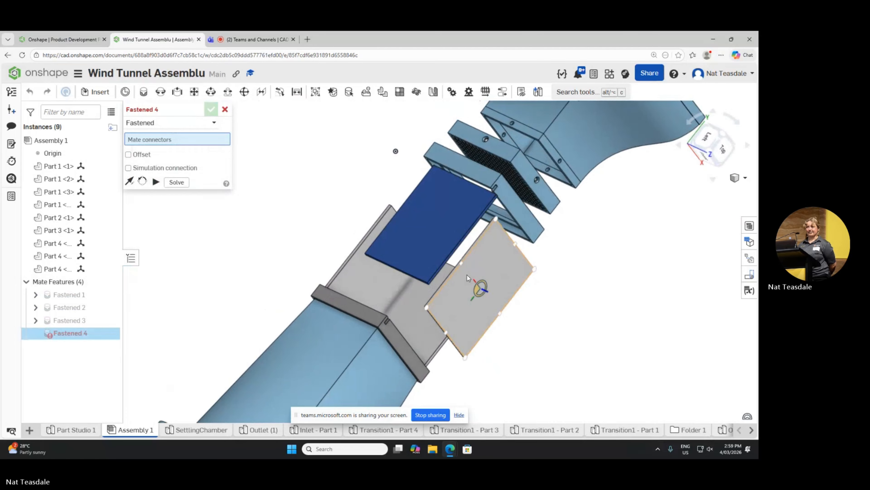
{"action": "right_click_drag", "start_coordinate": [587, 289], "coordinate": [572, 289]}
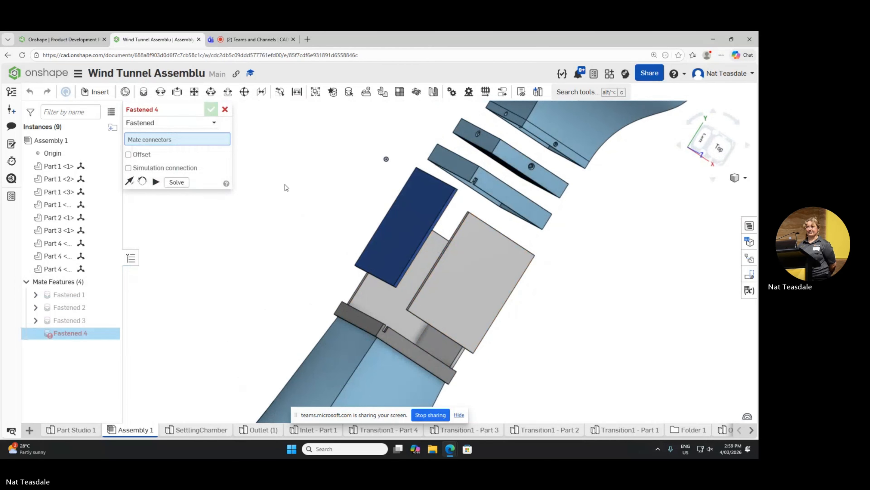
{"action": "scroll", "coordinate": [416, 308], "scroll_direction": "down", "scroll_amount": 2}
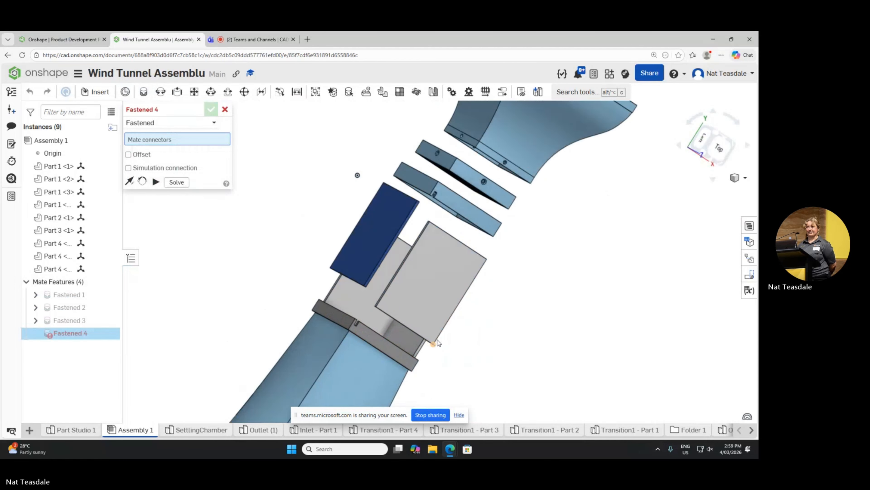
{"action": "scroll", "coordinate": [442, 346], "scroll_direction": "up", "scroll_amount": 3}
{"action": "right_click_drag", "start_coordinate": [461, 353], "coordinate": [459, 301]}
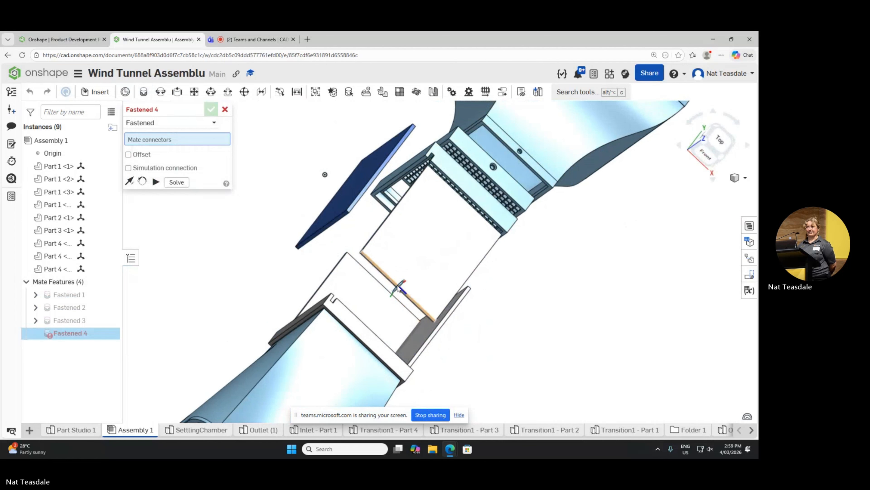
{"action": "left_click", "coordinate": [398, 288]}
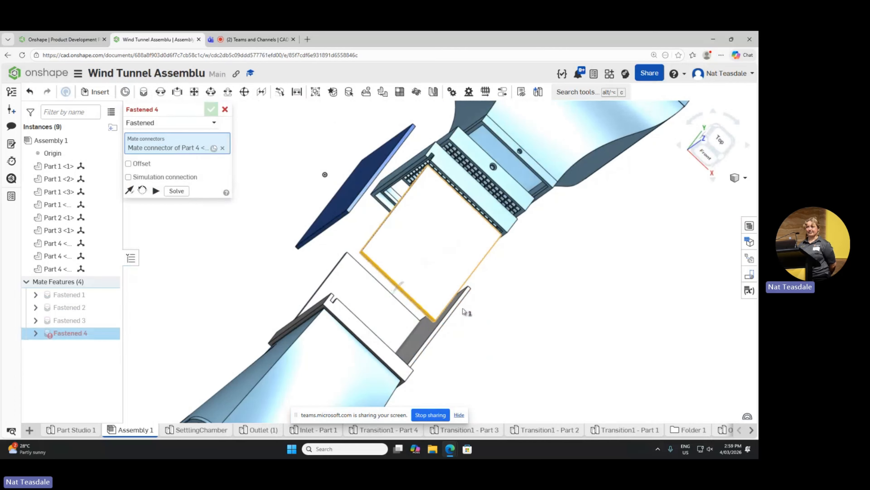
{"action": "key", "text": "Escape"}
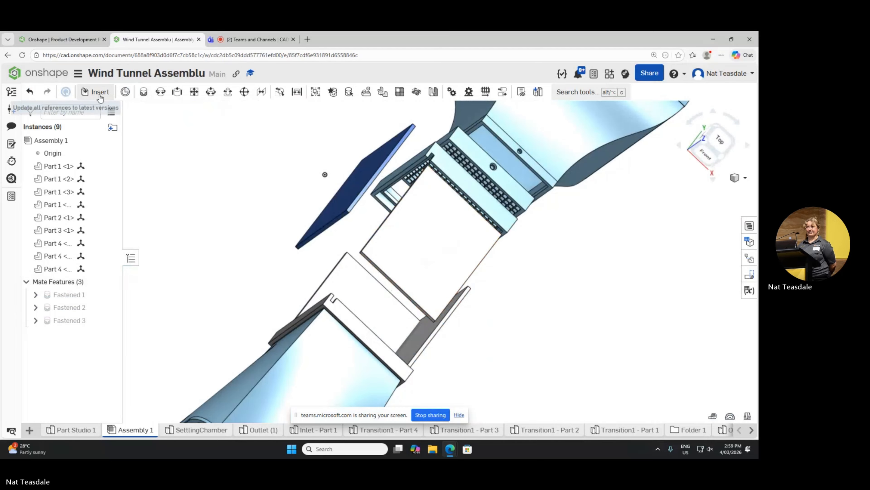
Step: Restart the Fastened mate and join the last loose grey panel's end edge midpoint to the matching inner edge of the grey frame
{"action": "left_click", "coordinate": [143, 91]}
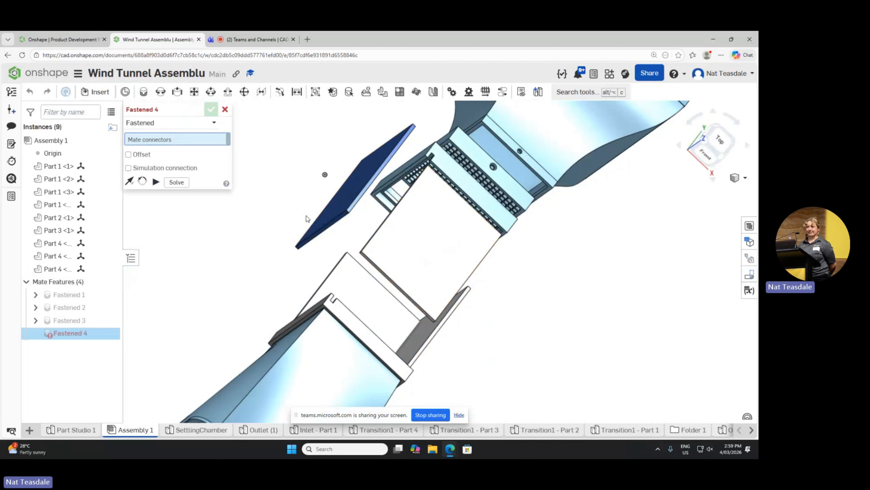
{"action": "right_click_drag", "start_coordinate": [312, 252], "coordinate": [443, 253]}
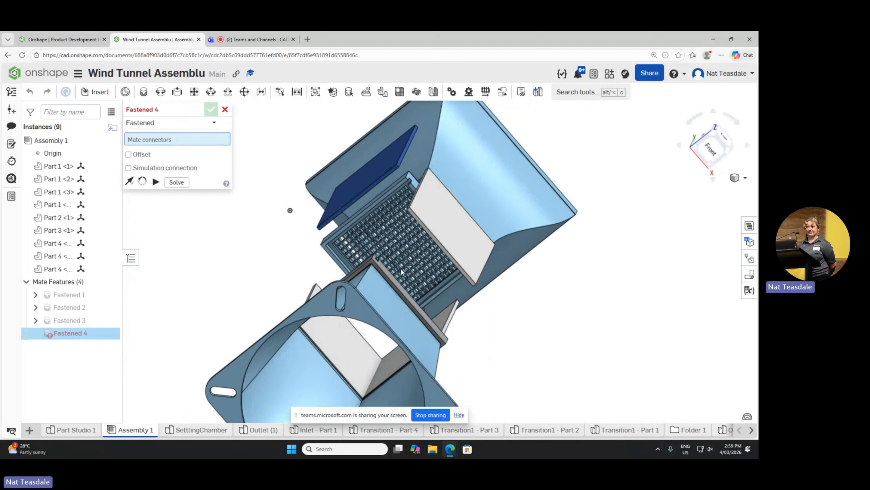
{"action": "right_click_drag", "start_coordinate": [559, 273], "coordinate": [456, 247]}
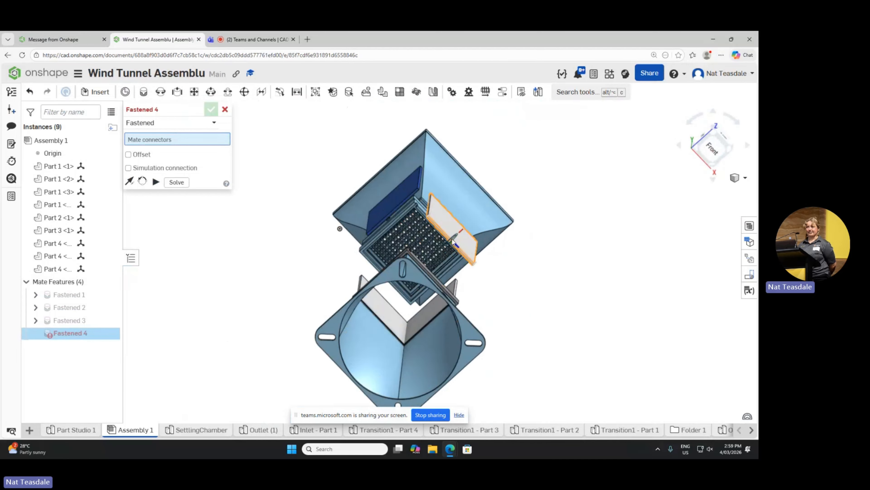
{"action": "scroll", "coordinate": [452, 241], "scroll_direction": "up", "scroll_amount": 3}
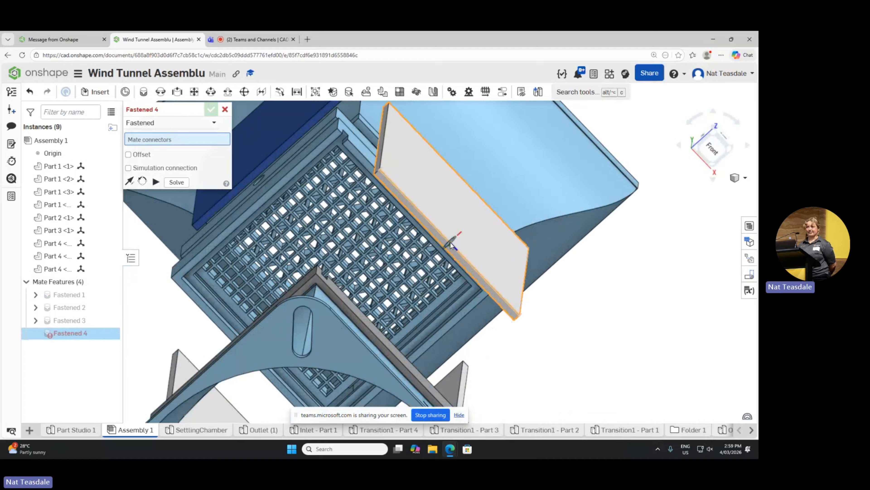
{"action": "left_click", "coordinate": [451, 241]}
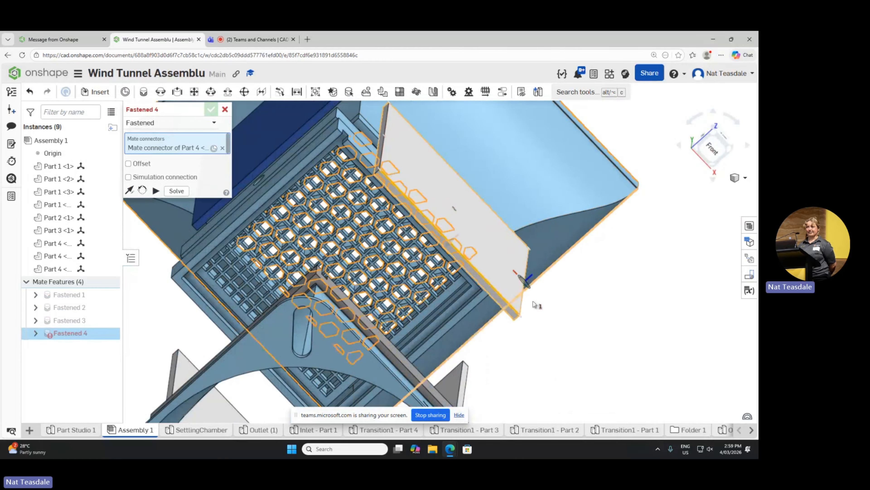
{"action": "right_click_drag", "start_coordinate": [564, 328], "coordinate": [602, 359]}
{"action": "scroll", "coordinate": [507, 277], "scroll_direction": "up", "scroll_amount": 3}
{"action": "scroll", "coordinate": [492, 281], "scroll_direction": "down", "scroll_amount": 6}
{"action": "scroll", "coordinate": [470, 343], "scroll_direction": "up", "scroll_amount": 4}
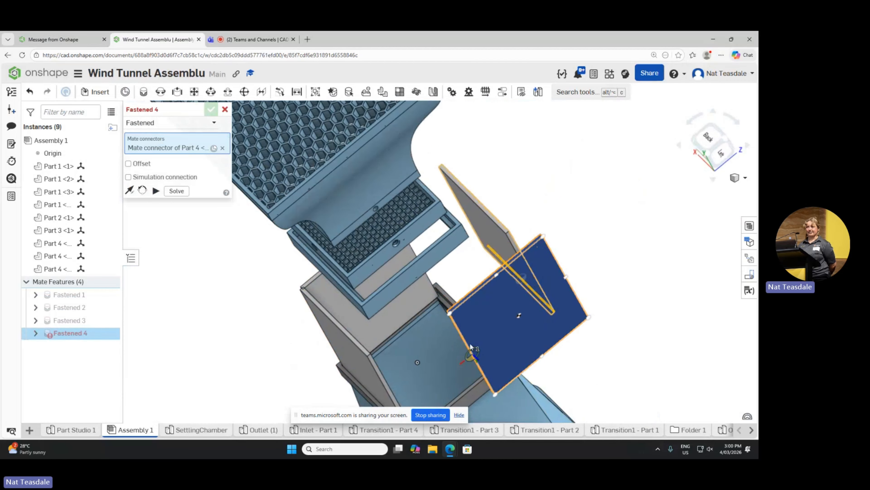
{"action": "right_click_drag", "start_coordinate": [418, 342], "coordinate": [507, 318]}
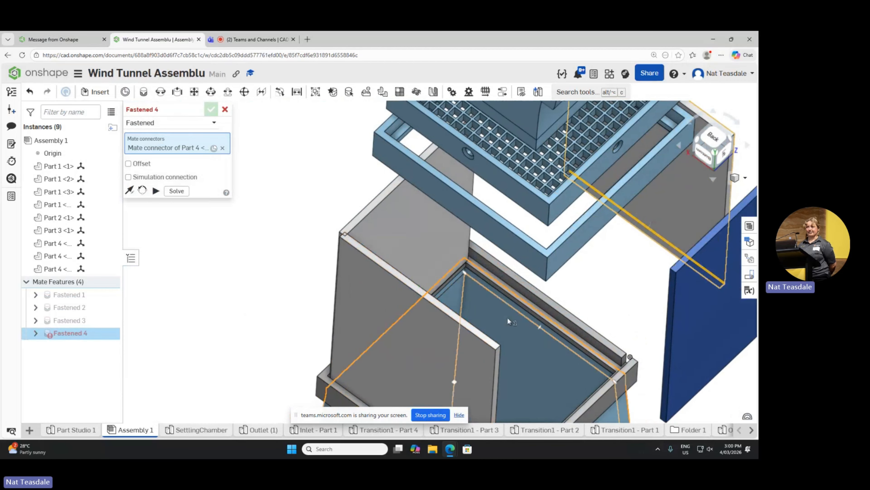
{"action": "left_click", "coordinate": [542, 310]}
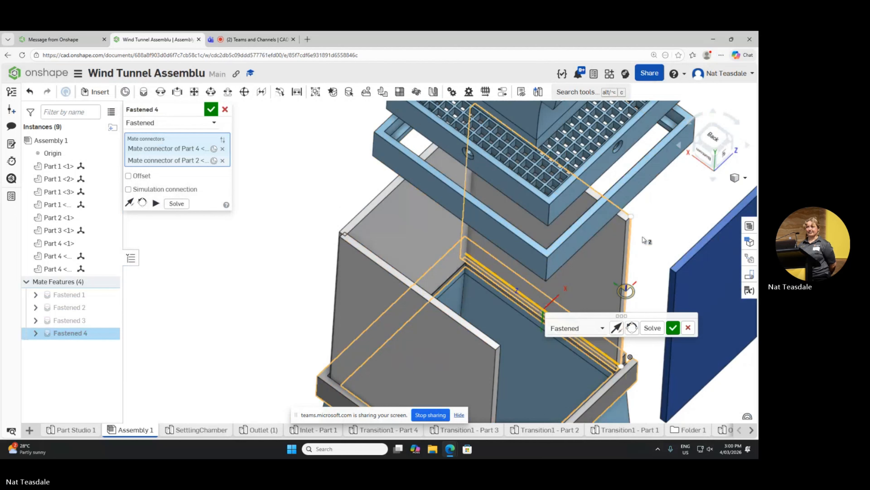
{"action": "left_click", "coordinate": [673, 328]}
Step: Start another Fastened mate and move the blue panel clear of the grey frame's corner
{"action": "key", "text": "m"}
{"action": "scroll", "coordinate": [375, 191], "scroll_direction": "down", "scroll_amount": 5}
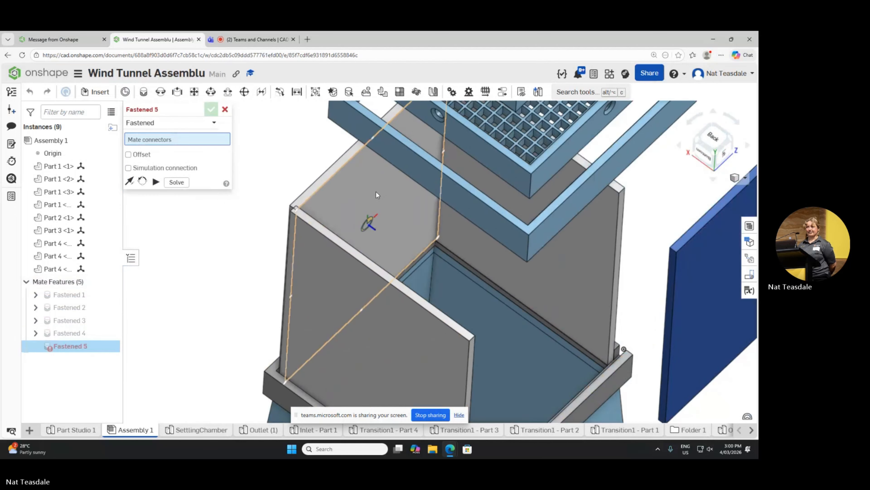
{"action": "right_click_drag", "start_coordinate": [511, 275], "coordinate": [541, 301]}
{"action": "scroll", "coordinate": [416, 167], "scroll_direction": "up", "scroll_amount": 10}
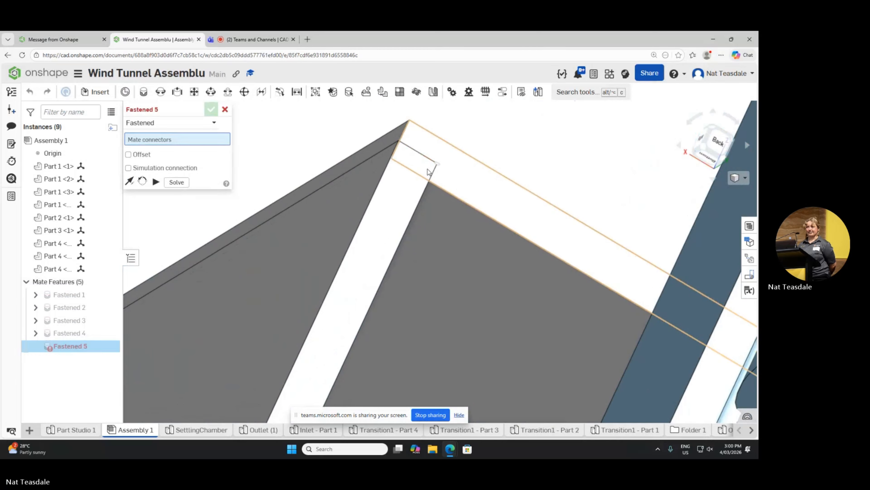
{"action": "scroll", "coordinate": [420, 162], "scroll_direction": "down", "scroll_amount": 10}
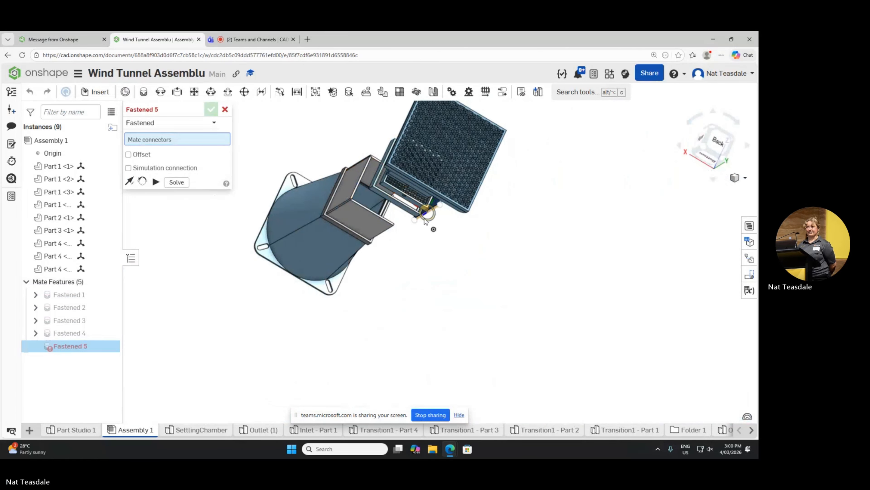
{"action": "right_click_drag", "start_coordinate": [459, 302], "coordinate": [431, 276]}
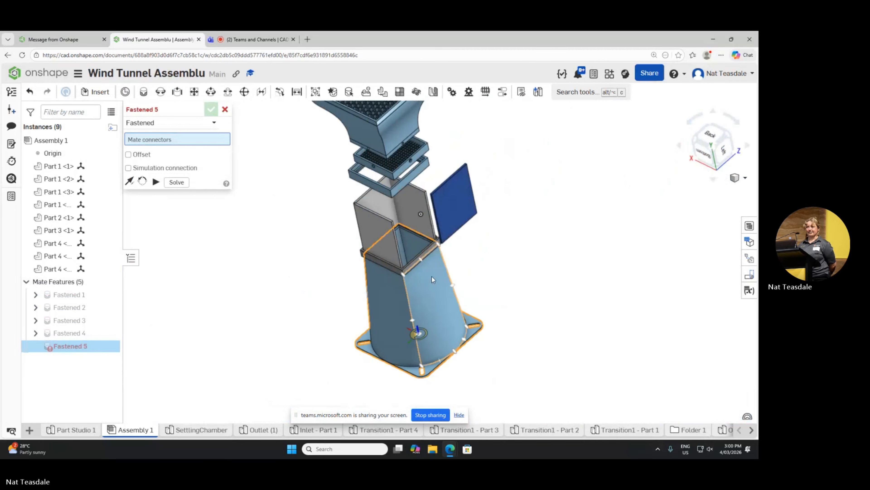
{"action": "scroll", "coordinate": [438, 257], "scroll_direction": "down", "scroll_amount": 2}
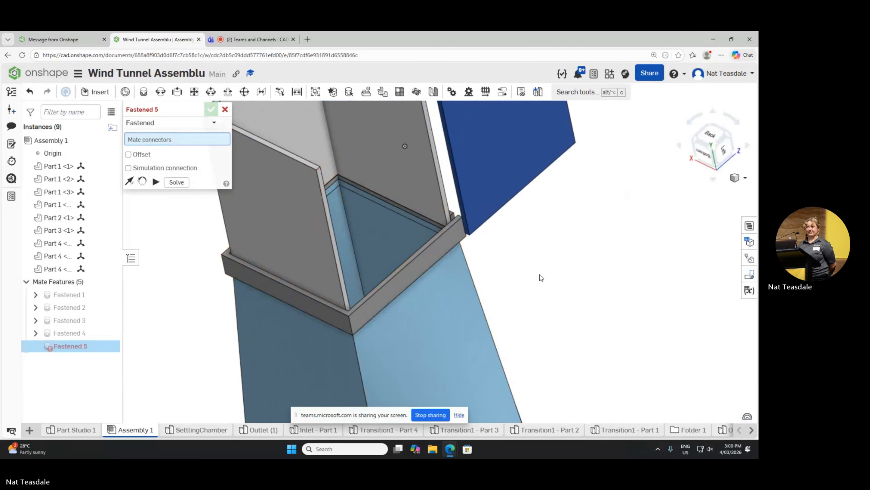
{"action": "right_click_drag", "start_coordinate": [502, 254], "coordinate": [436, 270]}
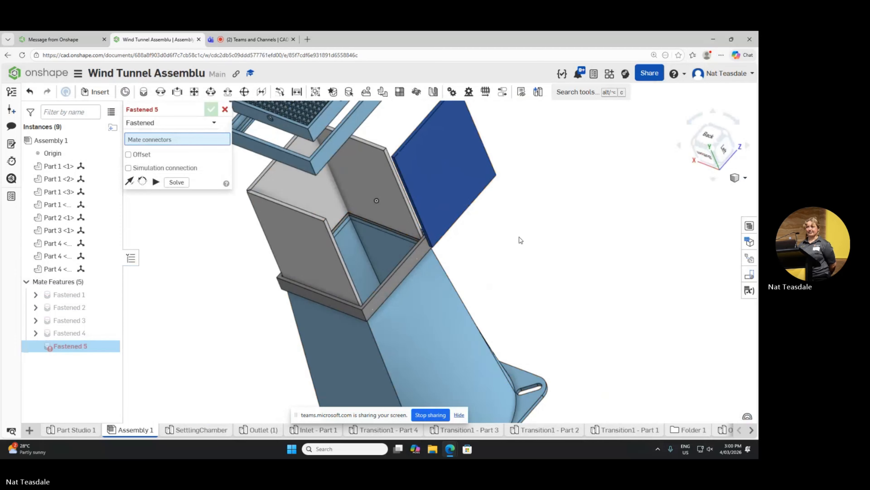
{"action": "scroll", "coordinate": [520, 237], "scroll_direction": "up", "scroll_amount": 3}
{"action": "scroll", "coordinate": [520, 237], "scroll_direction": "down", "scroll_amount": 5}
{"action": "scroll", "coordinate": [440, 194], "scroll_direction": "up", "scroll_amount": 5}
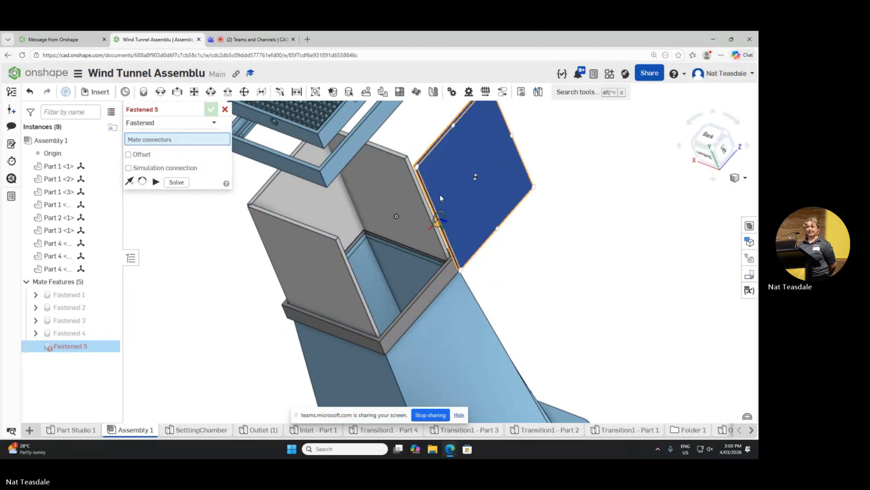
{"action": "mouse_move", "coordinate": [531, 252]}
{"action": "right_mouse_down"}
{"action": "mouse_move", "coordinate": [541, 278]}
{"action": "mouse_move", "coordinate": [536, 299]}
{"action": "mouse_move", "coordinate": [547, 294]}
{"action": "mouse_move", "coordinate": [528, 249]}
{"action": "mouse_move", "coordinate": [533, 255]}
{"action": "right_mouse_up"}
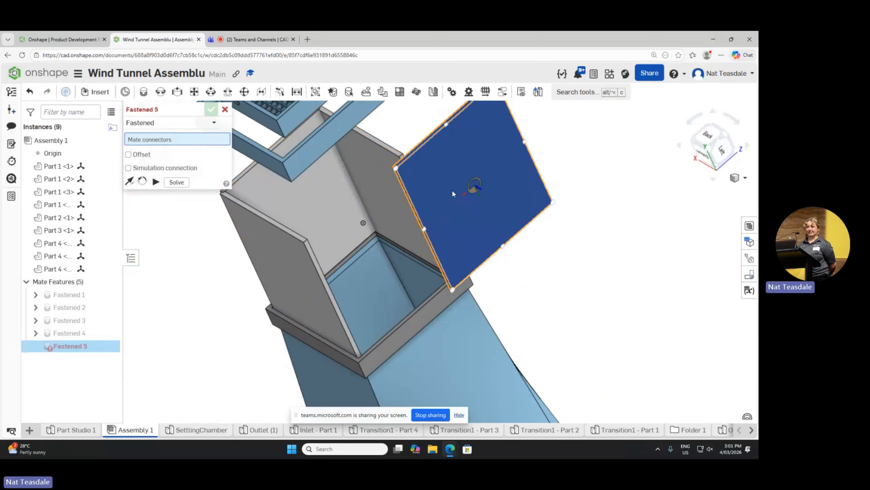
{"action": "left_click_drag", "start_coordinate": [468, 219], "coordinate": [450, 171]}
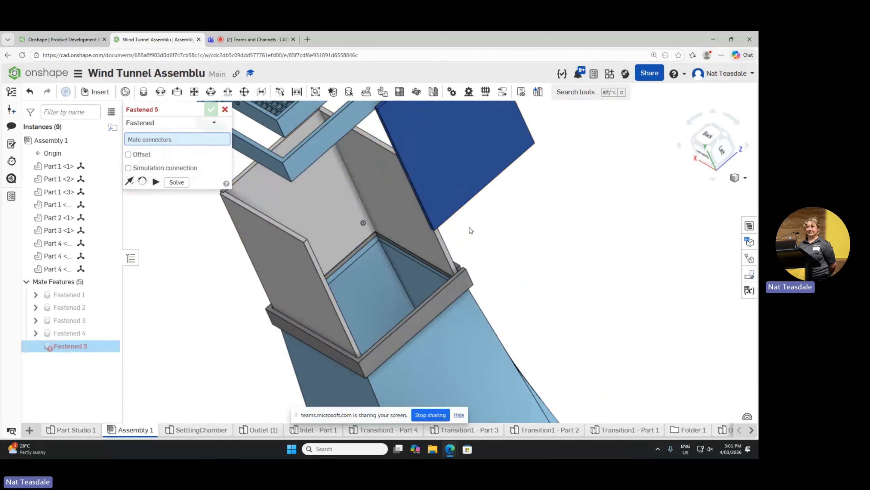
Step: Move the blue panel over the open side between the two grey side panels, just short of the frame
{"action": "right_click_drag", "start_coordinate": [471, 230], "coordinate": [482, 257]}
{"action": "scroll", "coordinate": [454, 263], "scroll_direction": "down", "scroll_amount": 4}
{"action": "scroll", "coordinate": [452, 263], "scroll_direction": "up", "scroll_amount": 5}
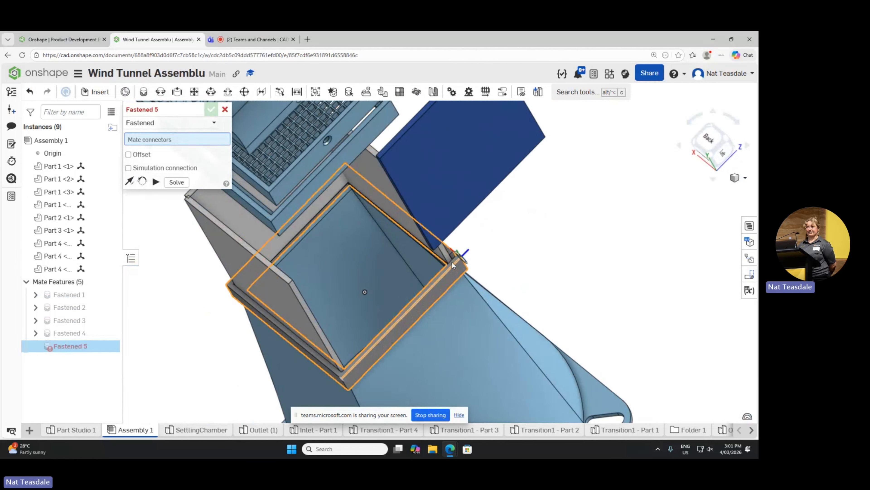
{"action": "scroll", "coordinate": [451, 262], "scroll_direction": "up", "scroll_amount": 2}
{"action": "scroll", "coordinate": [447, 242], "scroll_direction": "down", "scroll_amount": 6}
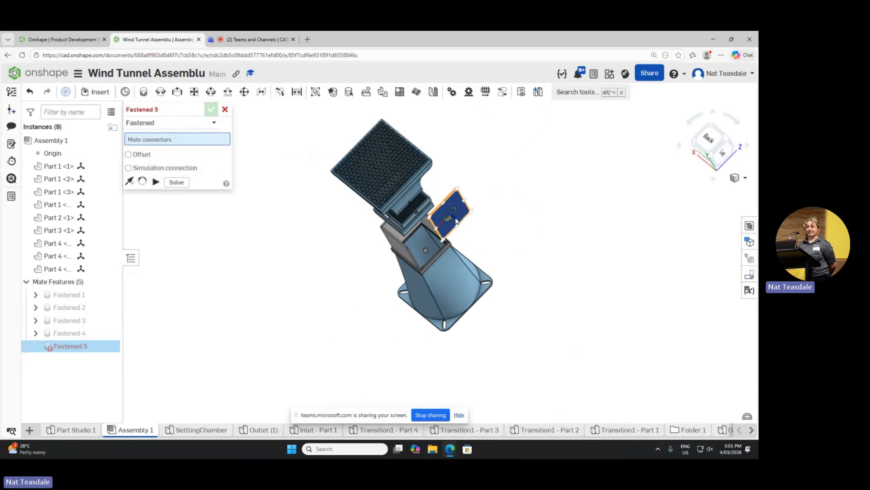
{"action": "scroll", "coordinate": [456, 221], "scroll_direction": "up", "scroll_amount": 4}
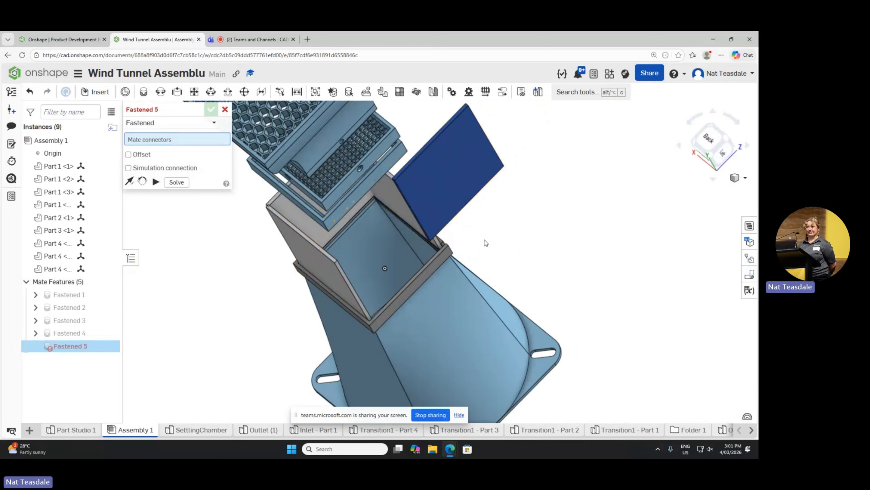
{"action": "right_click_drag", "start_coordinate": [486, 242], "coordinate": [419, 165]}
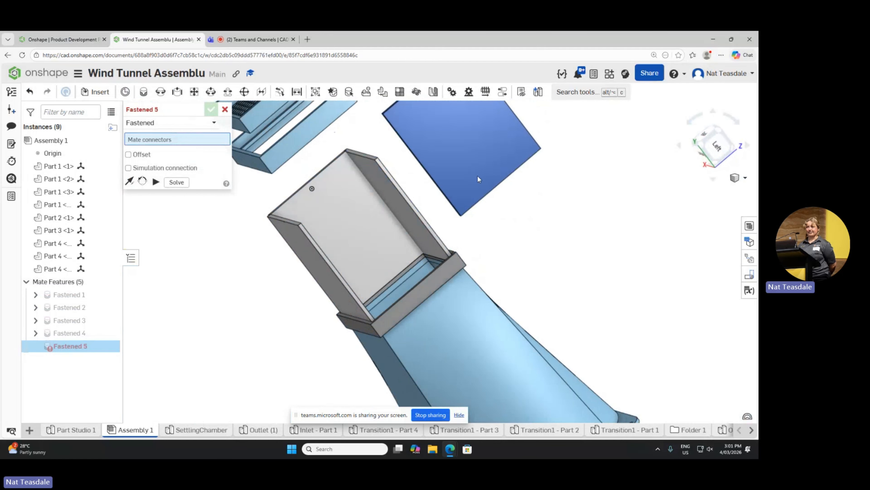
{"action": "left_click_drag", "start_coordinate": [477, 176], "coordinate": [387, 257]}
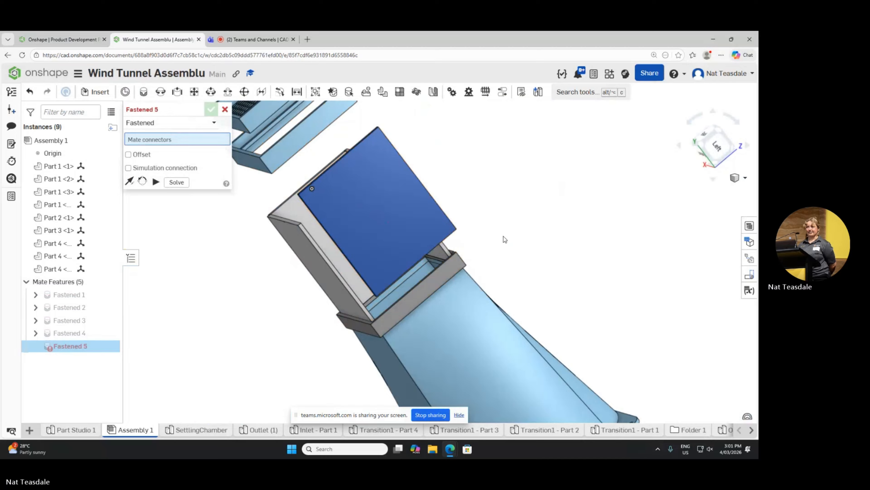
Step: Fasten the blue panel's end edge midpoint to the matching inner edge of the grey frame
{"action": "right_click_drag", "start_coordinate": [503, 237], "coordinate": [505, 219]}
{"action": "scroll", "coordinate": [419, 241], "scroll_direction": "down", "scroll_amount": 5}
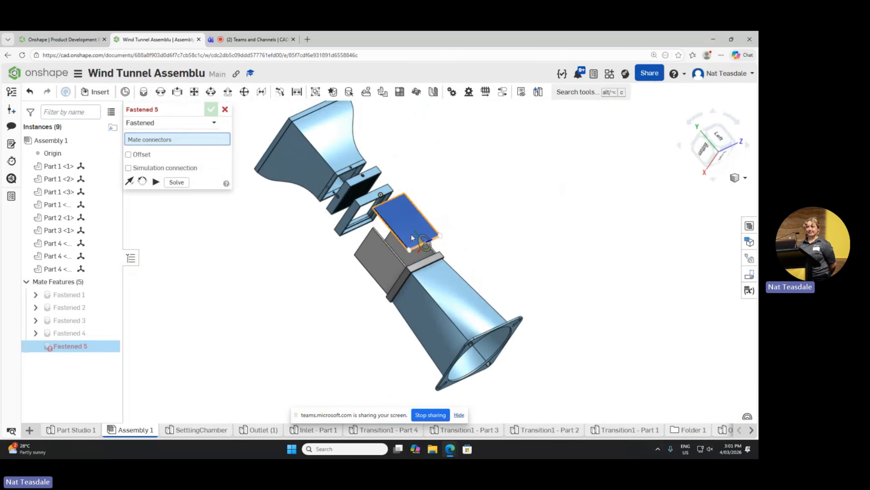
{"action": "scroll", "coordinate": [429, 259], "scroll_direction": "down", "scroll_amount": 4}
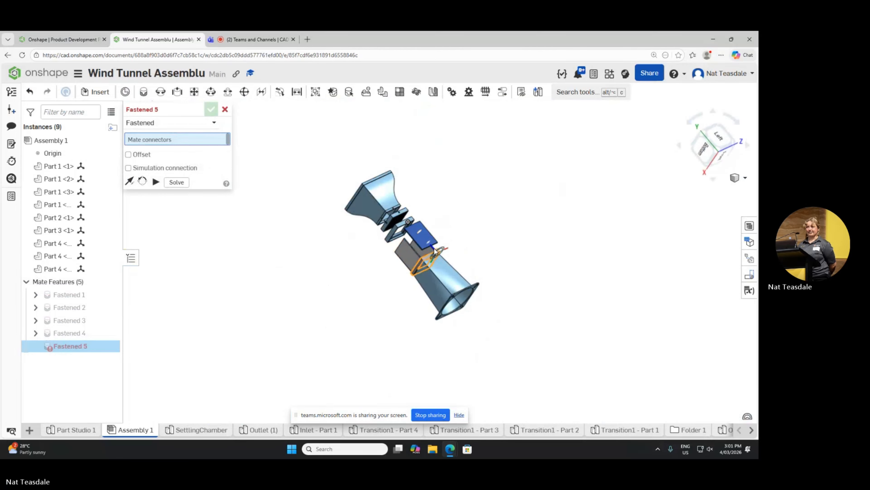
{"action": "scroll", "coordinate": [415, 242], "scroll_direction": "up", "scroll_amount": 4}
{"action": "scroll", "coordinate": [430, 249], "scroll_direction": "up", "scroll_amount": 8}
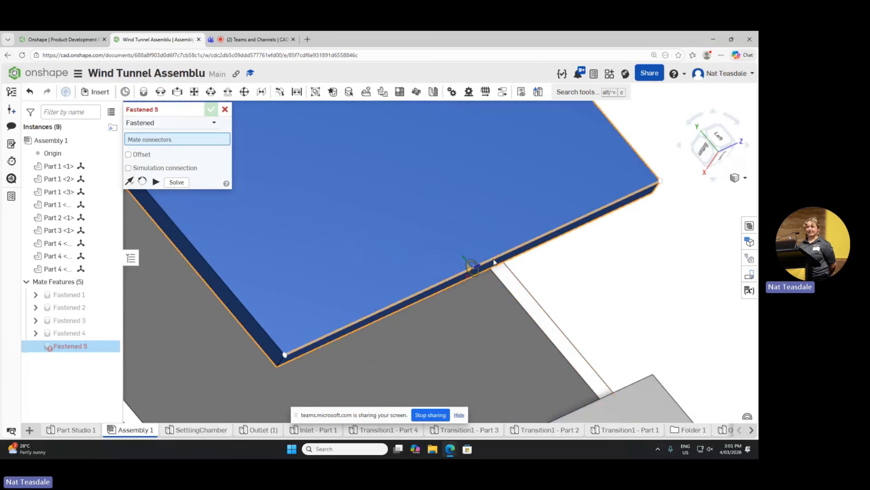
{"action": "left_click", "coordinate": [476, 269]}
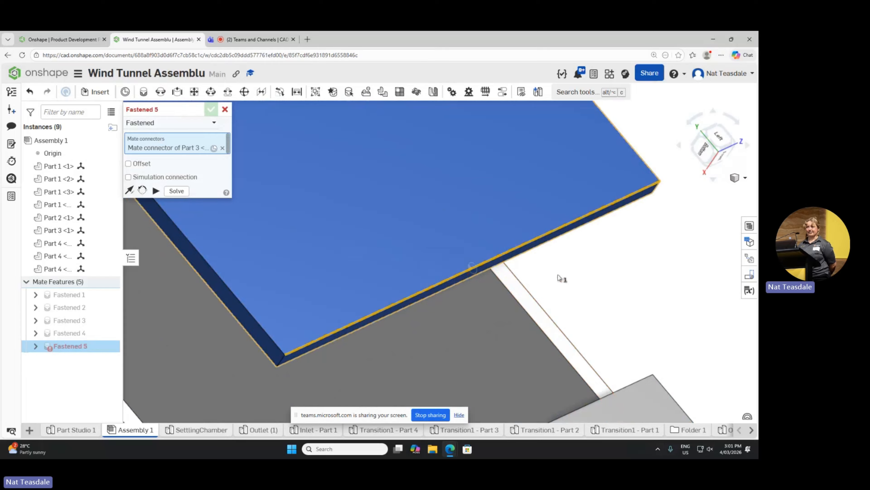
{"action": "right_click_drag", "start_coordinate": [563, 276], "coordinate": [622, 310]}
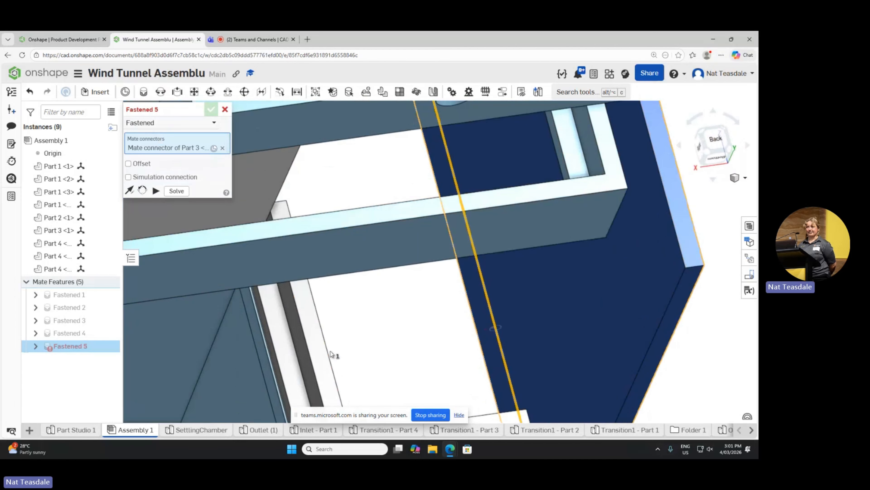
{"action": "left_click", "coordinate": [302, 376]}
{"action": "scroll", "coordinate": [473, 336], "scroll_direction": "down", "scroll_amount": 5}
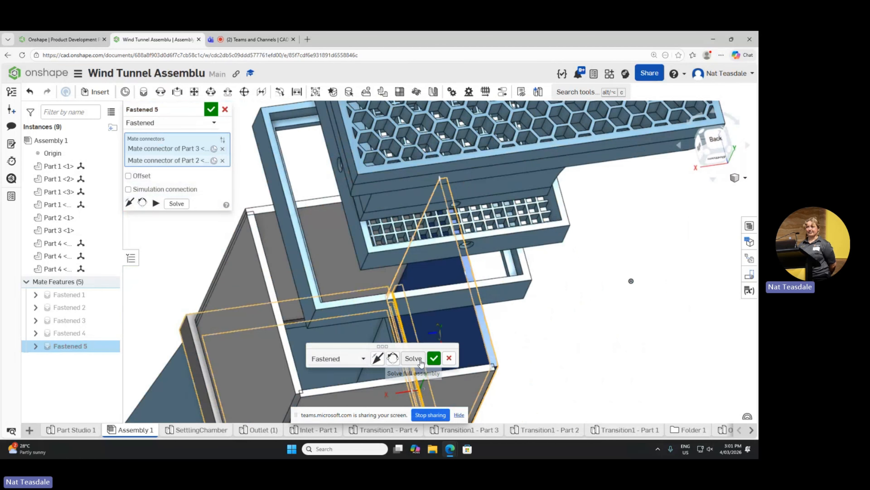
{"action": "left_click", "coordinate": [434, 358]}
{"action": "scroll", "coordinate": [519, 329], "scroll_direction": "down", "scroll_amount": 5}
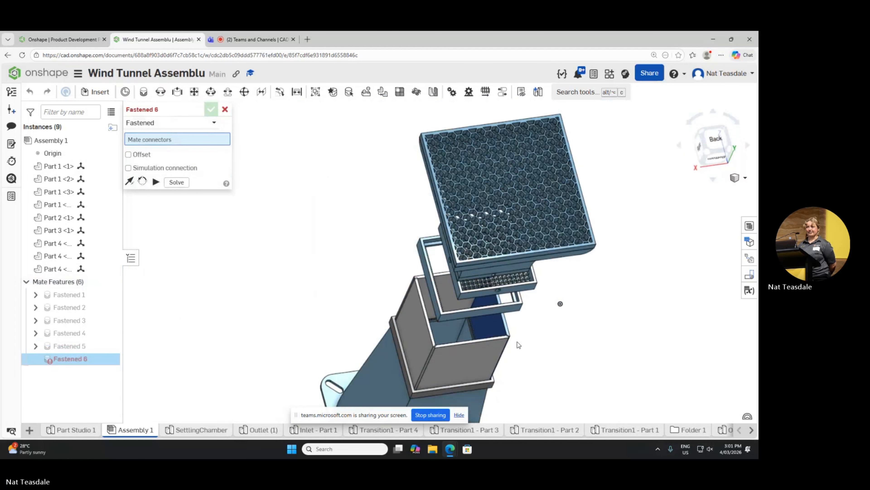
{"action": "right_click_drag", "start_coordinate": [555, 364], "coordinate": [530, 306]}
{"action": "scroll", "coordinate": [529, 305], "scroll_direction": "up", "scroll_amount": 4}
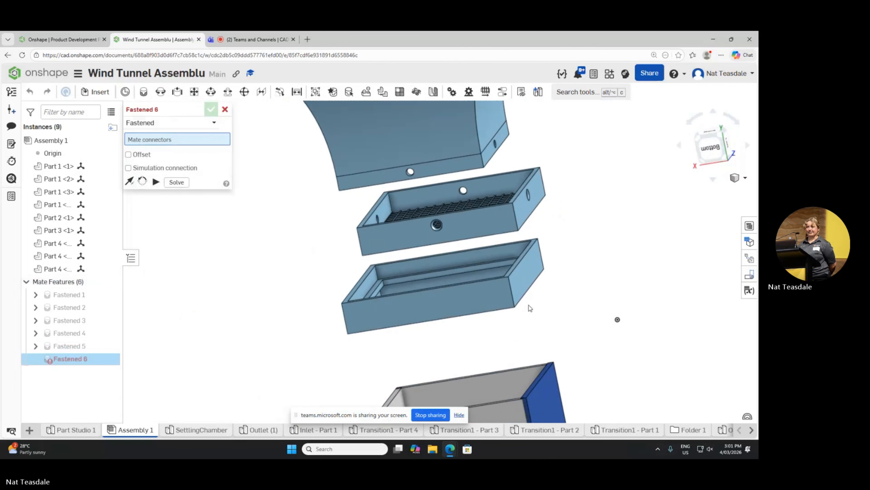
{"action": "scroll", "coordinate": [528, 308], "scroll_direction": "down", "scroll_amount": 9}
{"action": "scroll", "coordinate": [526, 313], "scroll_direction": "up", "scroll_amount": 3}
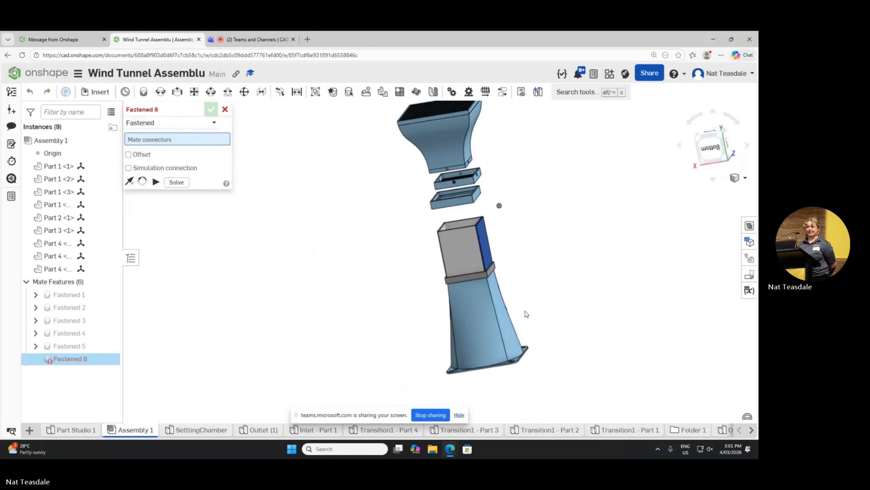
{"action": "scroll", "coordinate": [510, 267], "scroll_direction": "down", "scroll_amount": 3}
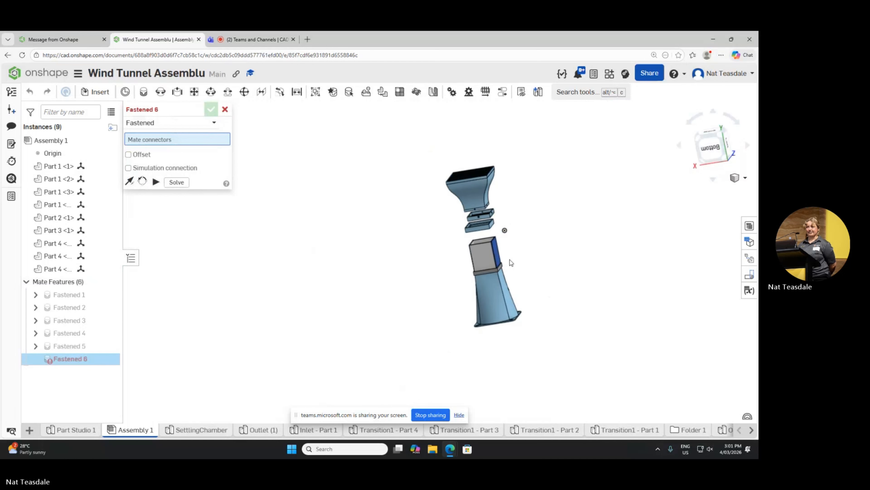
{"action": "scroll", "coordinate": [487, 233], "scroll_direction": "up", "scroll_amount": 6}
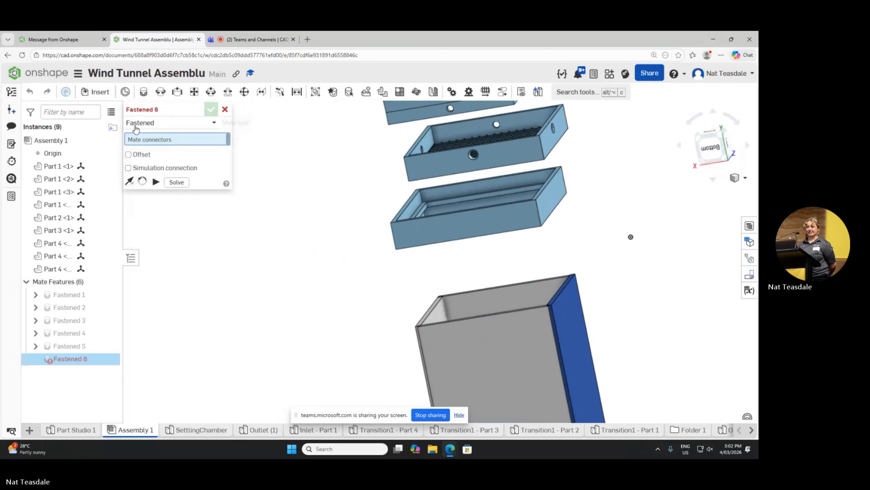
{"action": "scroll", "coordinate": [307, 220], "scroll_direction": "down", "scroll_amount": 3}
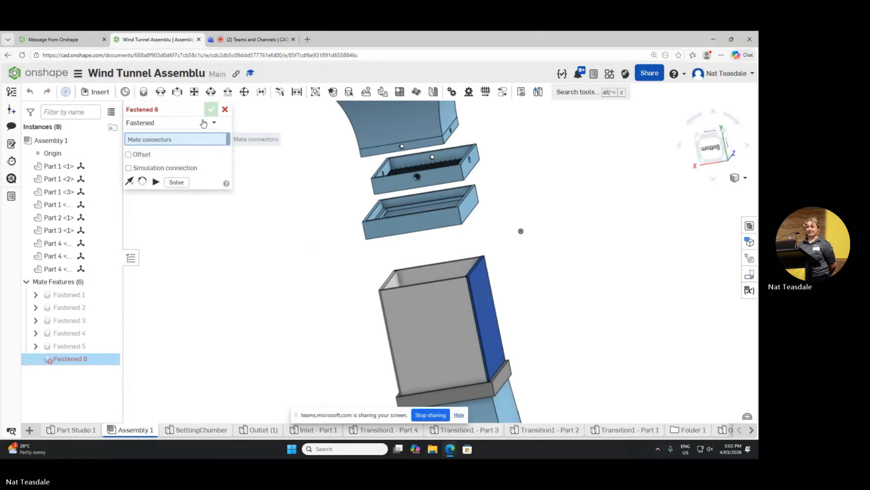
{"action": "left_click", "coordinate": [225, 109]}
Step: Restart the Fastened mate and join the open rectangular collar's inner ledge edge midpoint to the free end edge of a grey side panel
{"action": "left_click", "coordinate": [143, 91]}
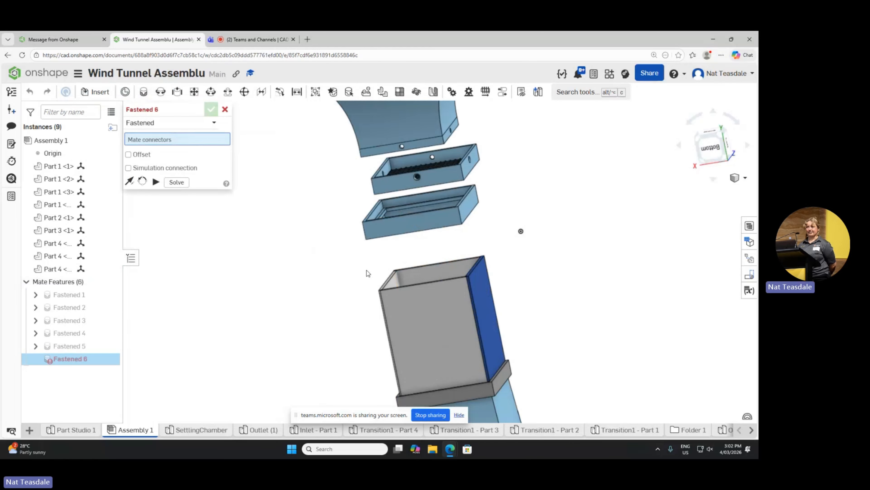
{"action": "right_click_drag", "start_coordinate": [367, 271], "coordinate": [408, 247]}
{"action": "scroll", "coordinate": [400, 255], "scroll_direction": "down", "scroll_amount": 5}
{"action": "scroll", "coordinate": [400, 255], "scroll_direction": "up", "scroll_amount": 7}
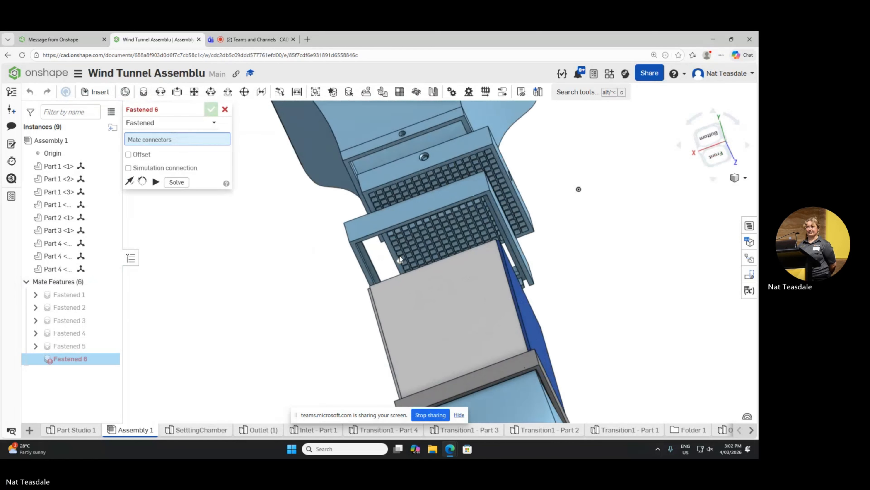
{"action": "scroll", "coordinate": [399, 255], "scroll_direction": "up", "scroll_amount": 4}
{"action": "right_click_drag", "start_coordinate": [364, 279], "coordinate": [364, 270]}
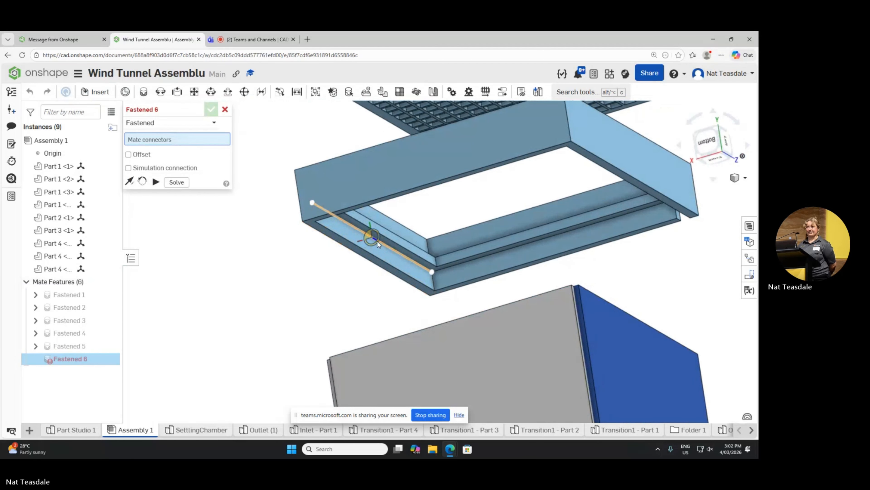
{"action": "left_click", "coordinate": [377, 240]}
{"action": "right_click_drag", "start_coordinate": [297, 260], "coordinate": [339, 319]}
{"action": "left_click", "coordinate": [417, 330]}
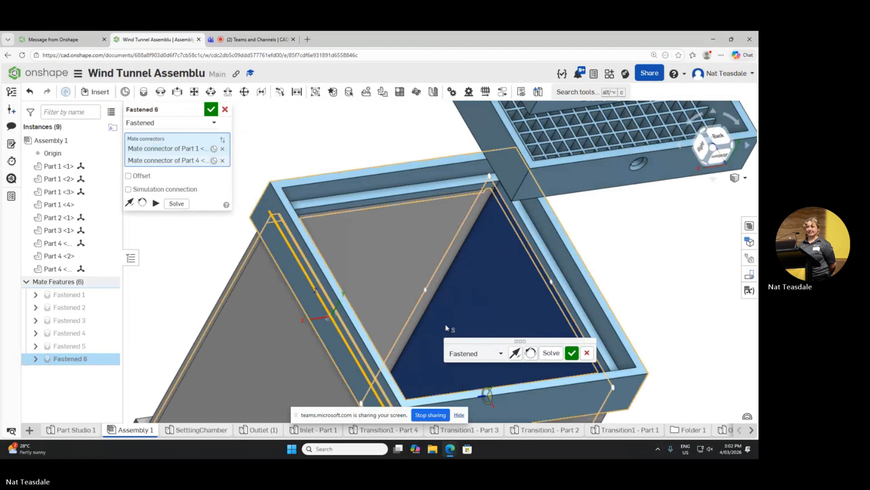
{"action": "left_click", "coordinate": [570, 354]}
{"action": "scroll", "coordinate": [223, 252], "scroll_direction": "up", "scroll_amount": 2}
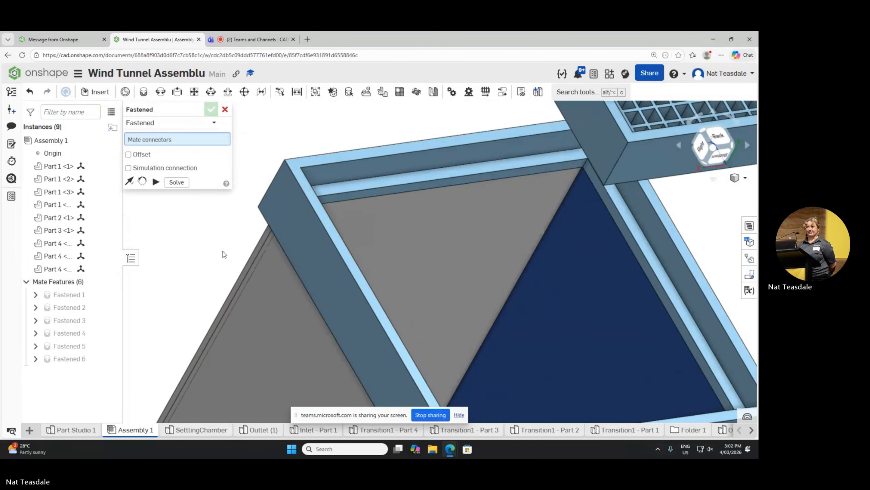
{"action": "scroll", "coordinate": [223, 251], "scroll_direction": "down", "scroll_amount": 4}
{"action": "right_click_drag", "start_coordinate": [322, 270], "coordinate": [316, 183]}
{"action": "scroll", "coordinate": [342, 268], "scroll_direction": "up", "scroll_amount": 2}
{"action": "scroll", "coordinate": [331, 242], "scroll_direction": "down", "scroll_amount": 5}
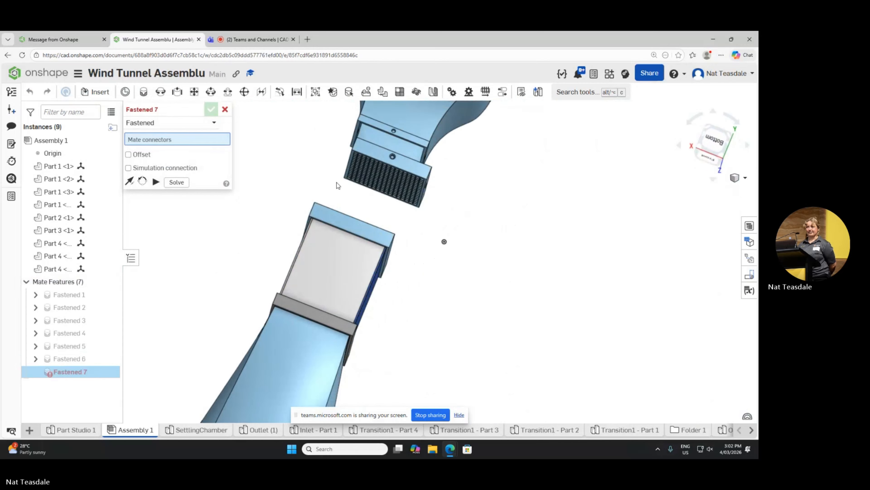
{"action": "right_click_drag", "start_coordinate": [418, 274], "coordinate": [398, 233]}
{"action": "scroll", "coordinate": [413, 259], "scroll_direction": "up", "scroll_amount": 2}
{"action": "scroll", "coordinate": [413, 261], "scroll_direction": "down", "scroll_amount": 5}
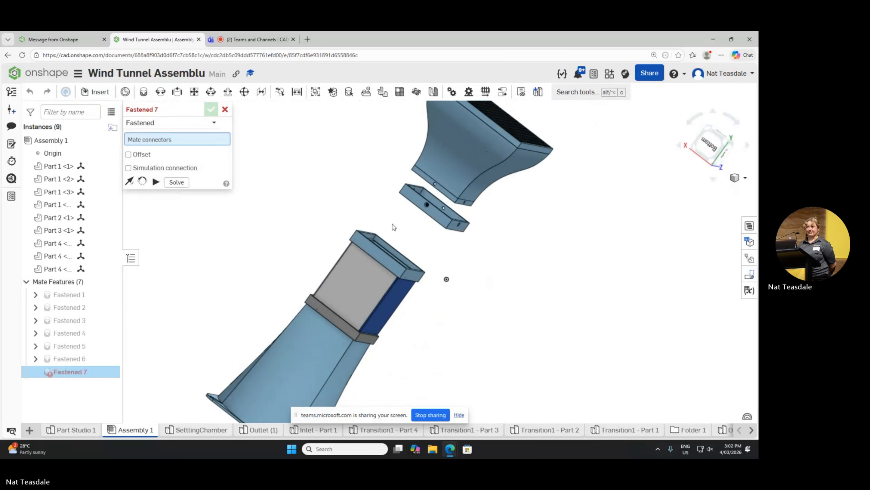
{"action": "scroll", "coordinate": [392, 224], "scroll_direction": "up", "scroll_amount": 3}
{"action": "right_click_drag", "start_coordinate": [399, 264], "coordinate": [216, 167]}
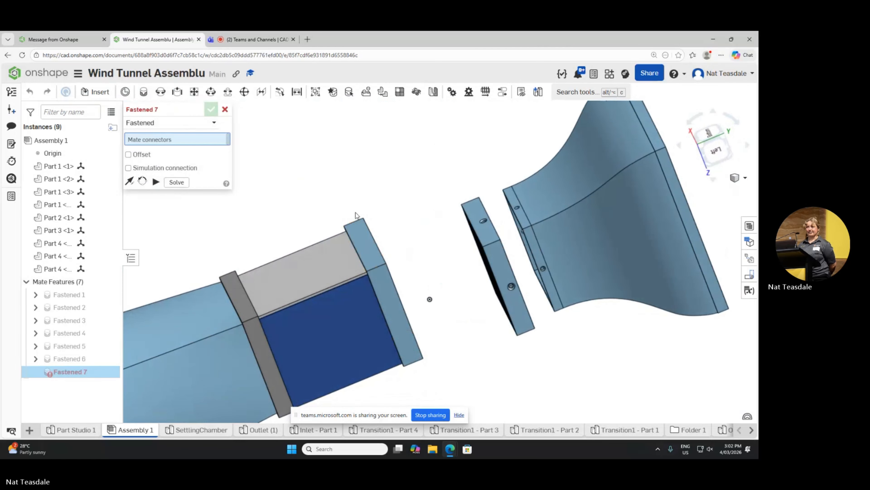
{"action": "right_click_drag", "start_coordinate": [355, 215], "coordinate": [449, 245]}
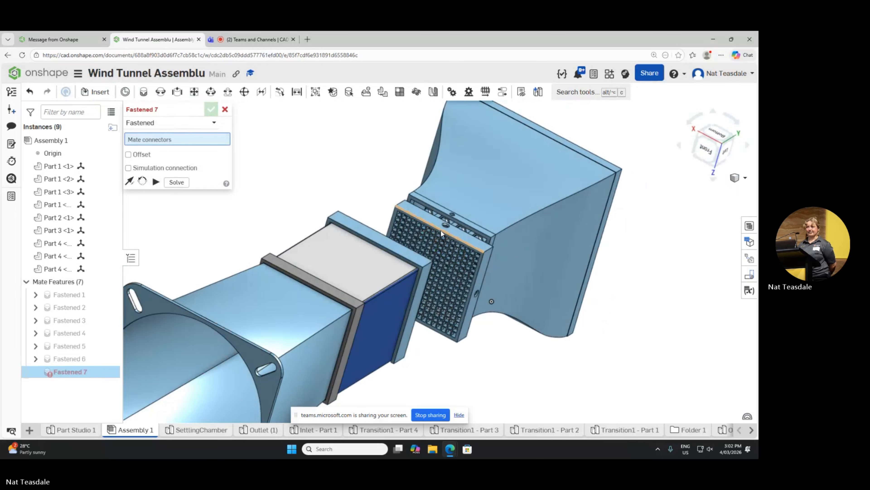
{"action": "left_click", "coordinate": [440, 229]}
{"action": "right_click_drag", "start_coordinate": [387, 234], "coordinate": [314, 242]}
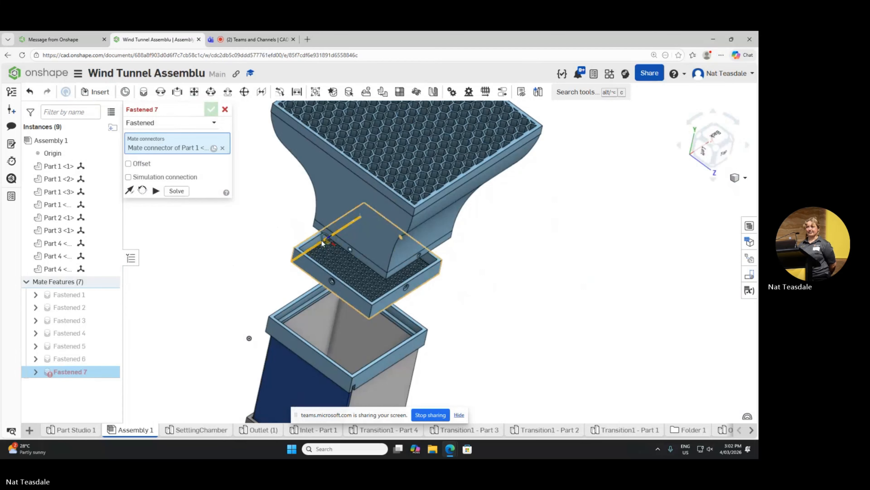
{"action": "left_click", "coordinate": [322, 241]}
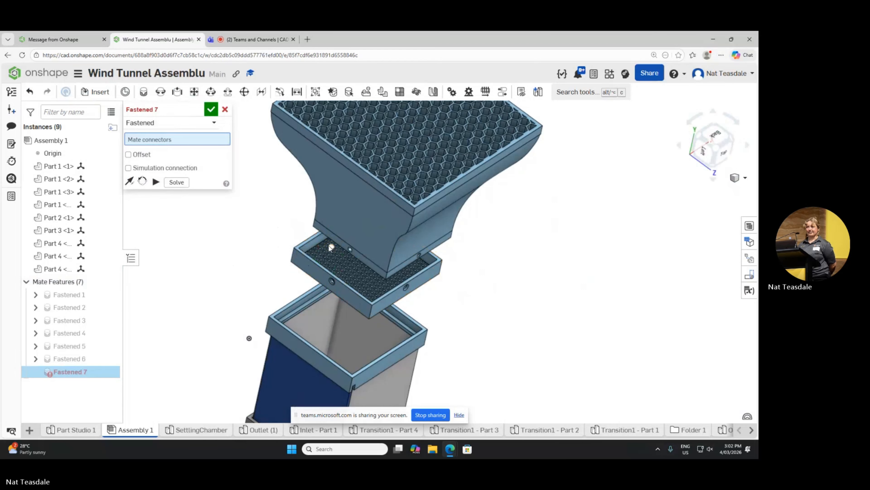
{"action": "right_click_drag", "start_coordinate": [280, 252], "coordinate": [362, 227]}
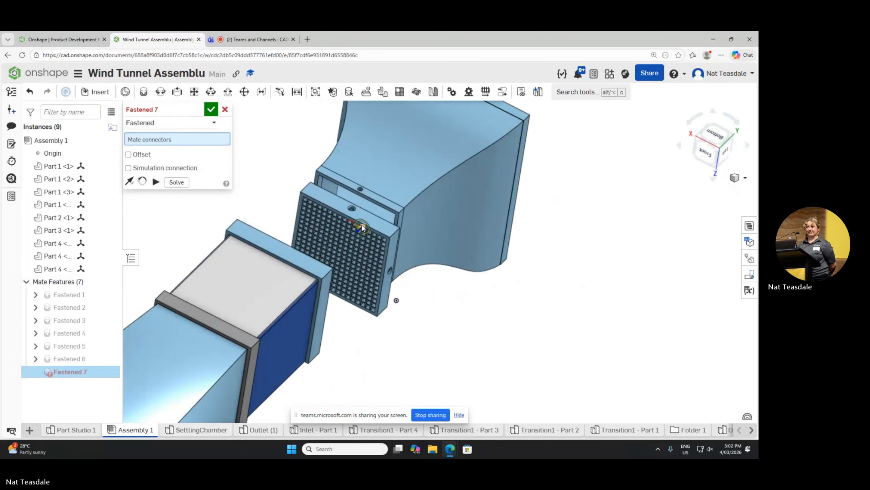
Step: Fasten the grid tray's outer edge midpoint on the mesh side to the matching inner edge of the collar above the panels
{"action": "left_click", "coordinate": [347, 213]}
{"action": "right_click_drag", "start_coordinate": [445, 276], "coordinate": [288, 245]}
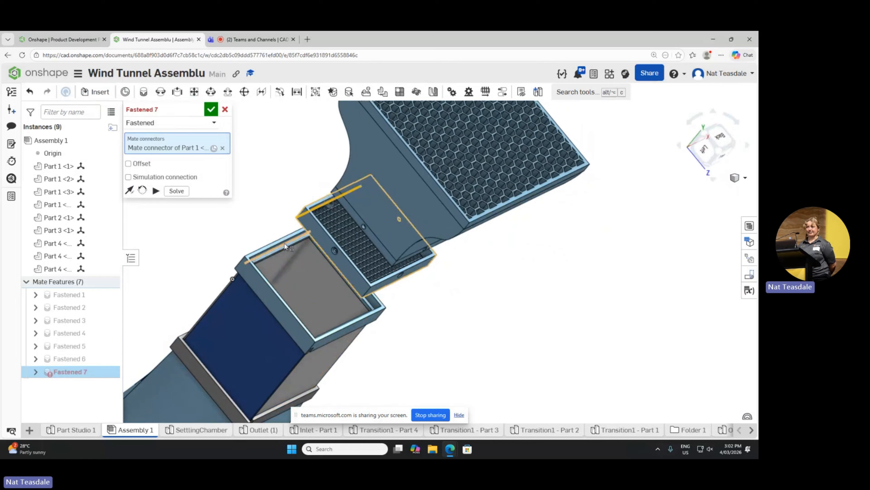
{"action": "left_click", "coordinate": [284, 245]}
{"action": "left_click", "coordinate": [416, 264]}
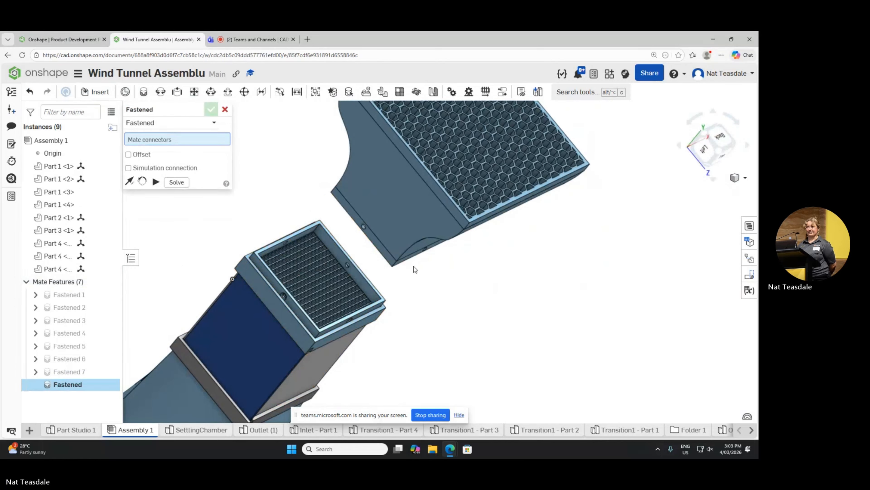
Step: Try to fasten the edge along the mesh inside the grid tray to the narrow end edge of the flared section
{"action": "right_click_drag", "start_coordinate": [412, 267], "coordinate": [320, 262]}
{"action": "scroll", "coordinate": [338, 275], "scroll_direction": "down", "scroll_amount": 3}
{"action": "scroll", "coordinate": [338, 274], "scroll_direction": "up", "scroll_amount": 4}
{"action": "scroll", "coordinate": [339, 274], "scroll_direction": "up", "scroll_amount": 5}
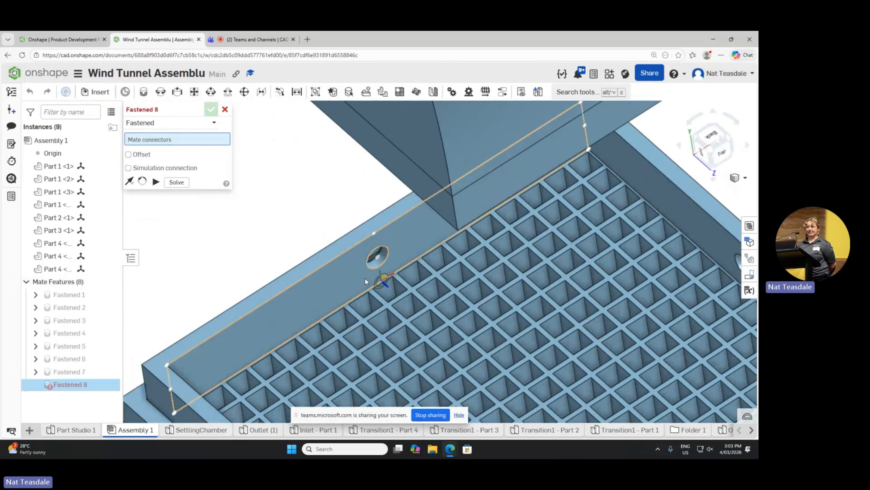
{"action": "right_click", "coordinate": [405, 277]}
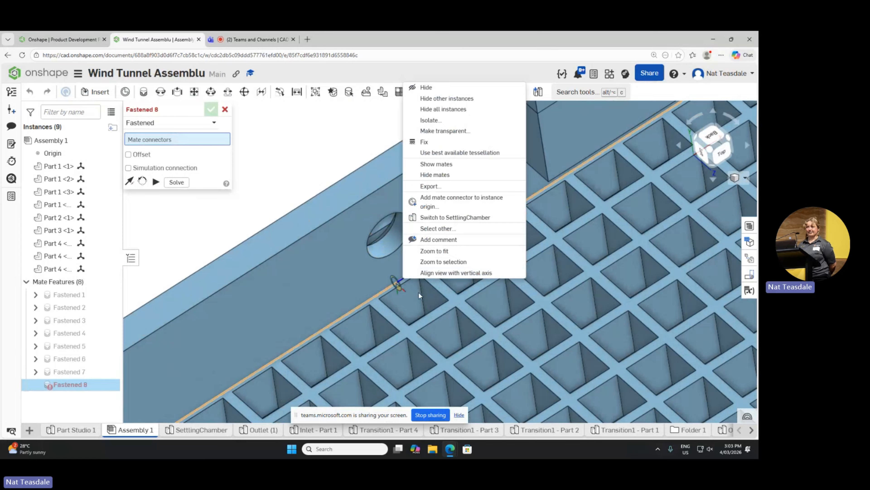
{"action": "left_click", "coordinate": [382, 283]}
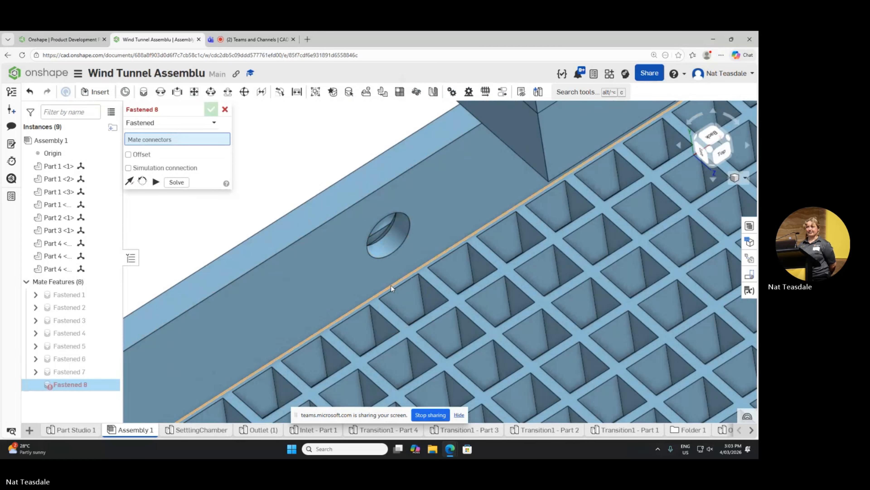
{"action": "left_click", "coordinate": [391, 287]}
{"action": "scroll", "coordinate": [399, 283], "scroll_direction": "down", "scroll_amount": 5}
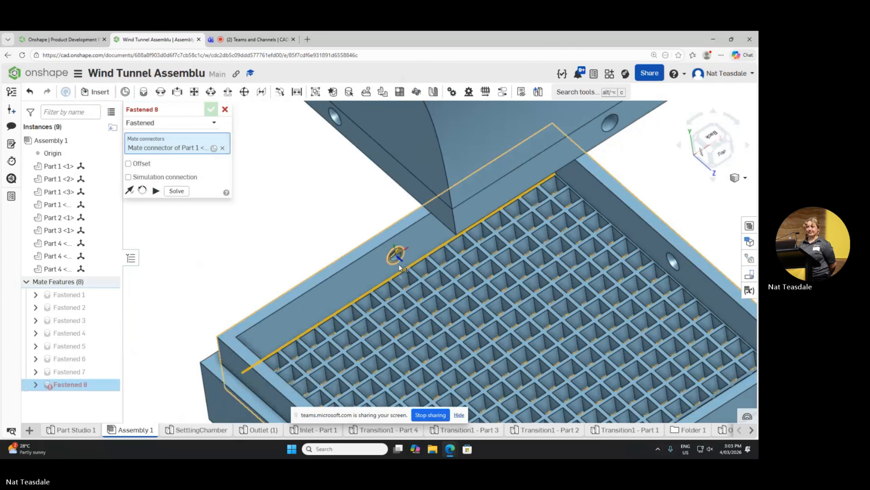
{"action": "scroll", "coordinate": [398, 268], "scroll_direction": "down", "scroll_amount": 4}
{"action": "right_click_drag", "start_coordinate": [340, 255], "coordinate": [437, 248]}
{"action": "scroll", "coordinate": [432, 248], "scroll_direction": "up", "scroll_amount": 1}
{"action": "scroll", "coordinate": [432, 247], "scroll_direction": "down", "scroll_amount": 5}
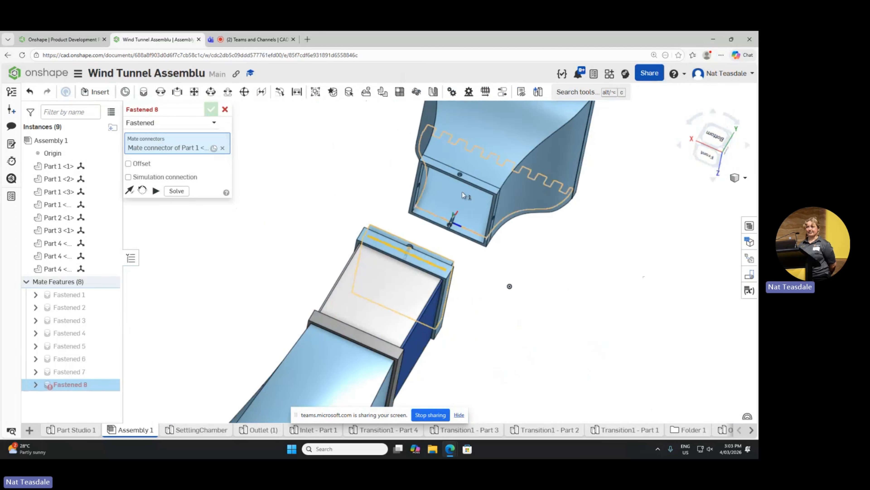
{"action": "left_click", "coordinate": [459, 176]}
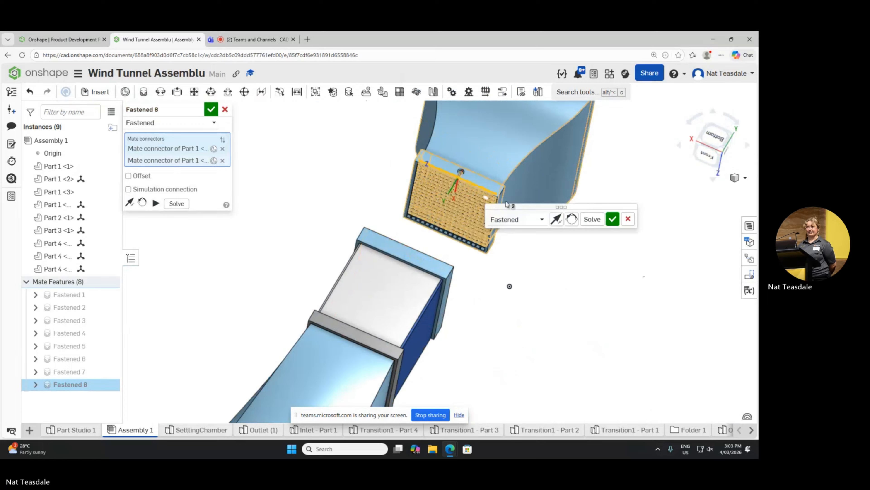
{"action": "left_click", "coordinate": [627, 219]}
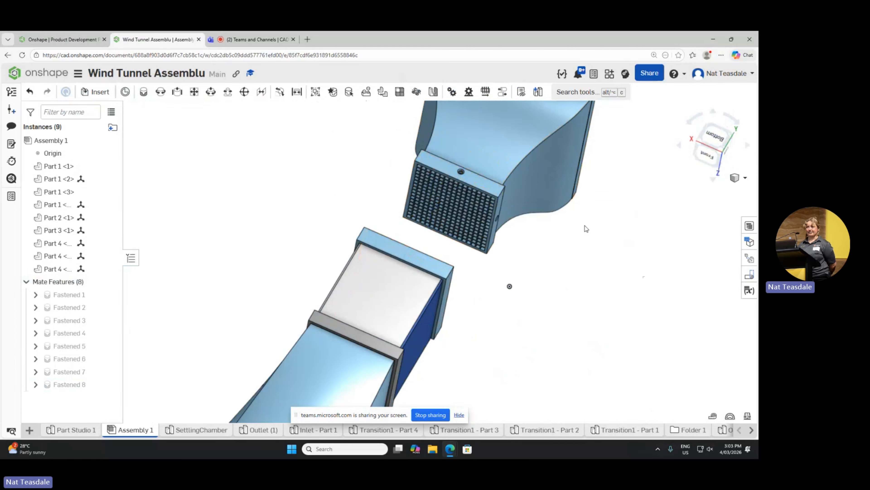
Step: Restart the Fastened mate and join the flared section's narrow end edge midpoint to the edge along the mesh inside the grid tray
{"action": "right_click", "coordinate": [571, 248]}
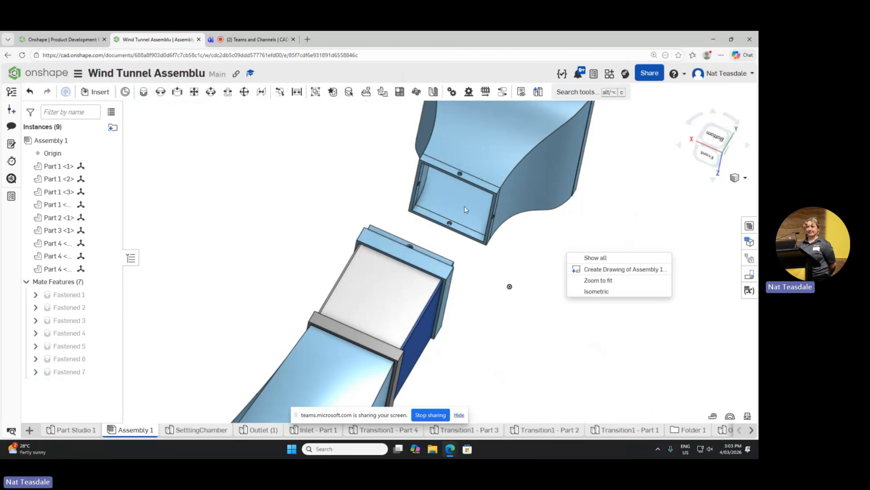
{"action": "left_click", "coordinate": [141, 95]}
{"action": "left_click", "coordinate": [143, 95]}
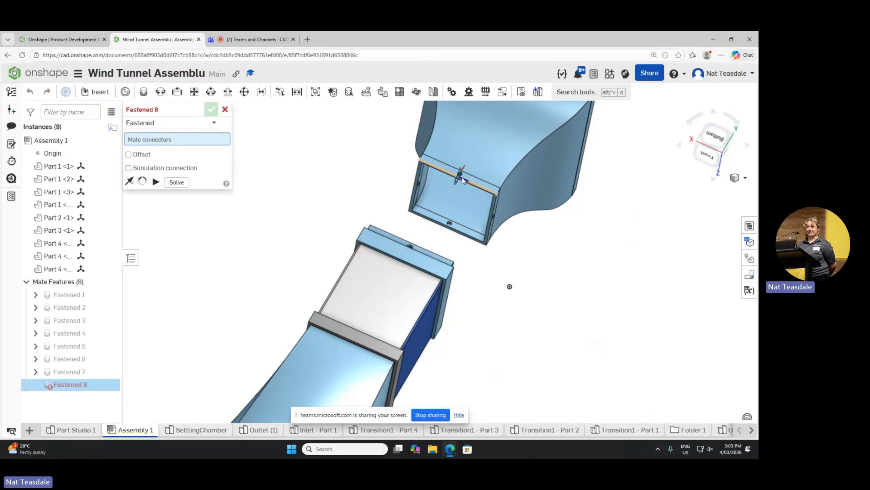
{"action": "left_click", "coordinate": [462, 177]}
{"action": "right_click_drag", "start_coordinate": [480, 251], "coordinate": [410, 253]}
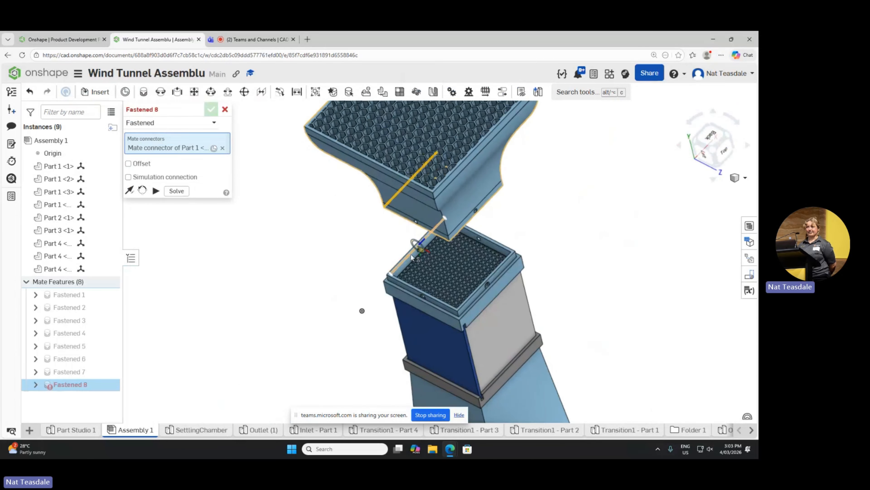
{"action": "scroll", "coordinate": [411, 254], "scroll_direction": "up", "scroll_amount": 8}
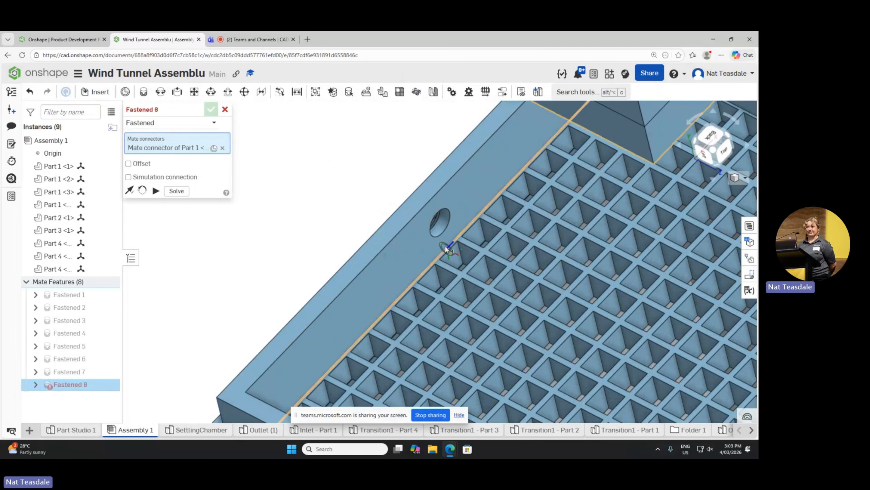
{"action": "left_click", "coordinate": [445, 245]}
{"action": "scroll", "coordinate": [434, 237], "scroll_direction": "down", "scroll_amount": 6}
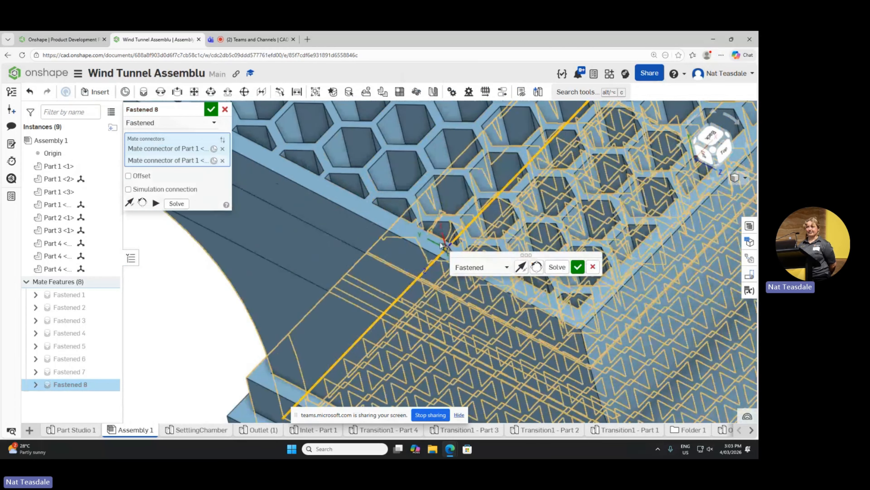
{"action": "left_click", "coordinate": [578, 266]}
Step: Examine the joined wind tunnel from several sides and in the Left view, then discard the empty Fastened mate
{"action": "right_click_drag", "start_coordinate": [578, 267], "coordinate": [519, 233]}
{"action": "scroll", "coordinate": [445, 257], "scroll_direction": "up", "scroll_amount": 3}
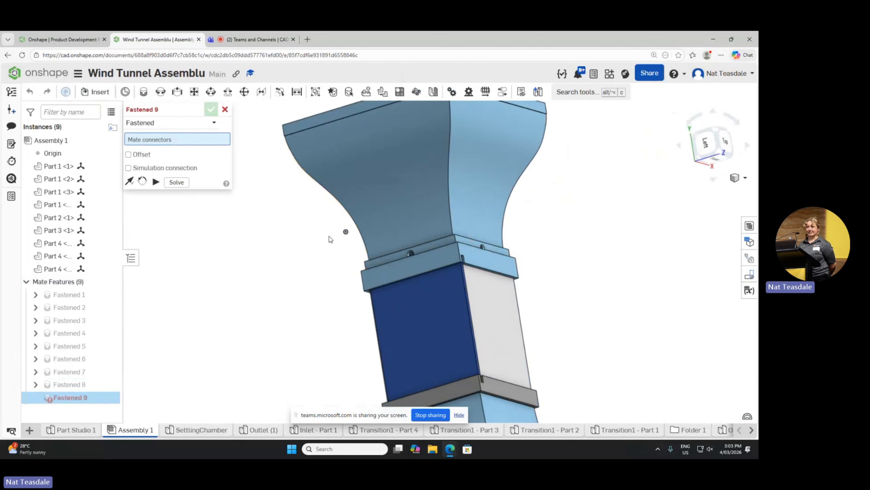
{"action": "scroll", "coordinate": [330, 236], "scroll_direction": "down", "scroll_amount": 8}
{"action": "scroll", "coordinate": [331, 233], "scroll_direction": "up", "scroll_amount": 3}
{"action": "scroll", "coordinate": [326, 223], "scroll_direction": "down", "scroll_amount": 2}
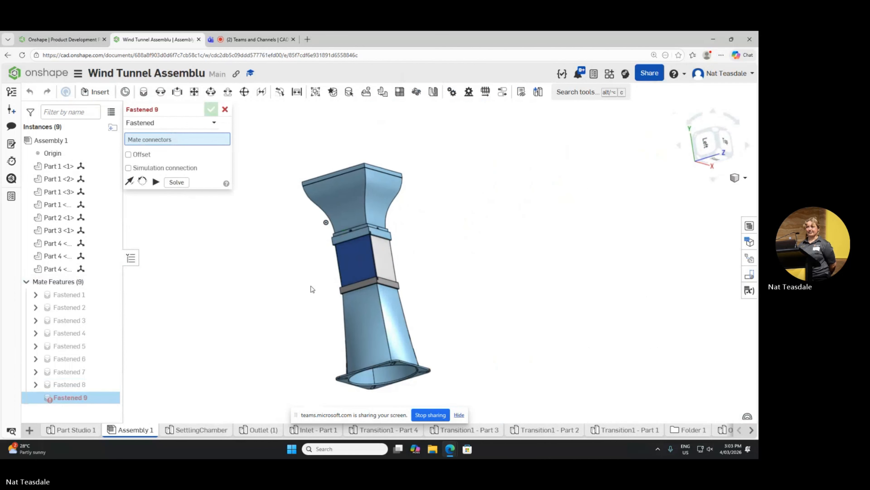
{"action": "scroll", "coordinate": [309, 290], "scroll_direction": "up", "scroll_amount": 3}
{"action": "left_click", "coordinate": [702, 143]}
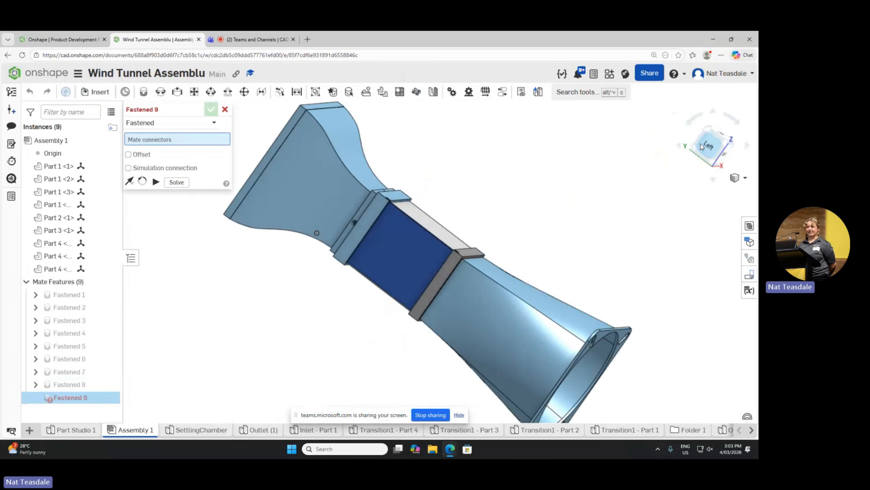
{"action": "right_click_drag", "start_coordinate": [473, 204], "coordinate": [456, 178]}
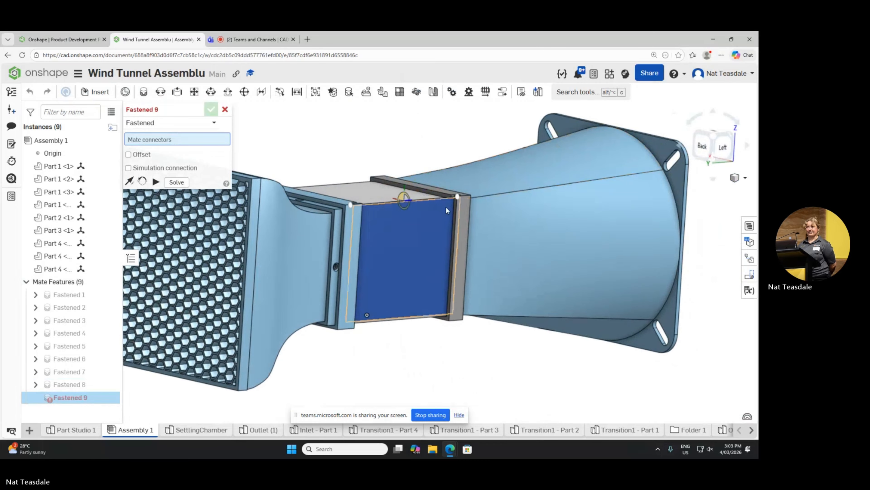
{"action": "scroll", "coordinate": [433, 218], "scroll_direction": "up", "scroll_amount": 3}
{"action": "scroll", "coordinate": [434, 218], "scroll_direction": "down", "scroll_amount": 5}
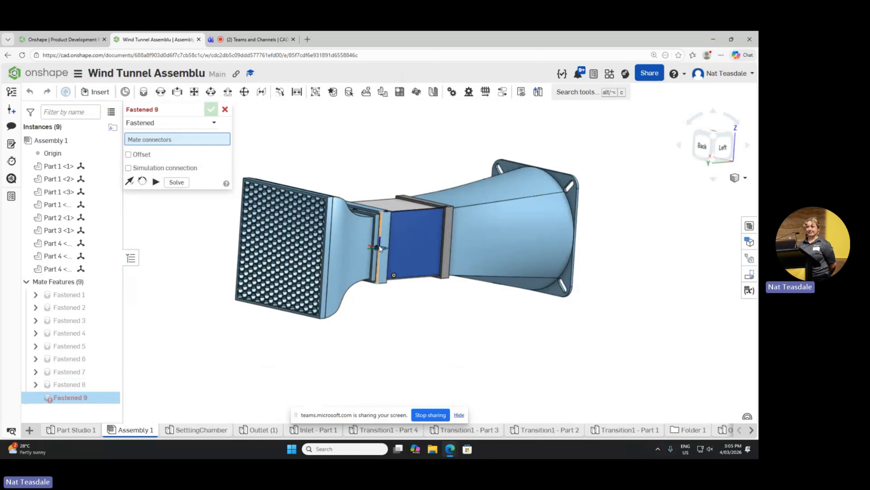
{"action": "right_click_drag", "start_coordinate": [659, 256], "coordinate": [602, 228]}
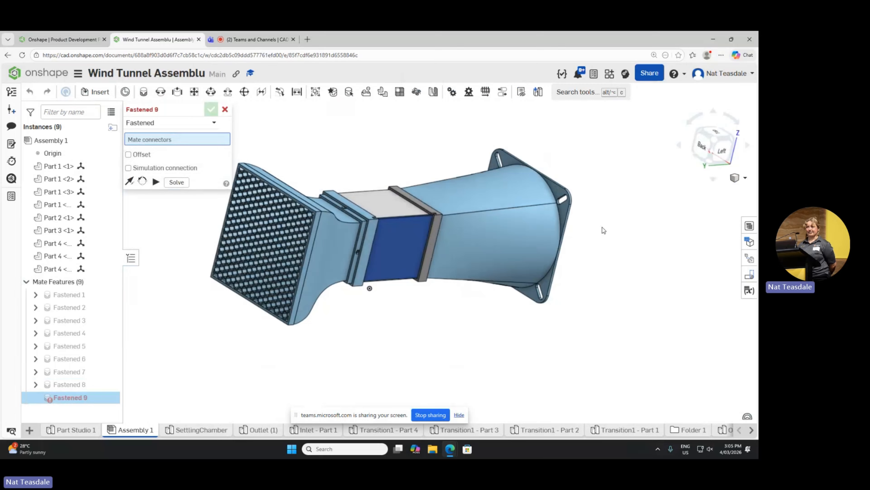
{"action": "right_click", "coordinate": [602, 227]}
{"action": "left_click", "coordinate": [621, 200]}
{"action": "right_click_drag", "start_coordinate": [644, 219], "coordinate": [621, 232]}
{"action": "left_click", "coordinate": [714, 146]}
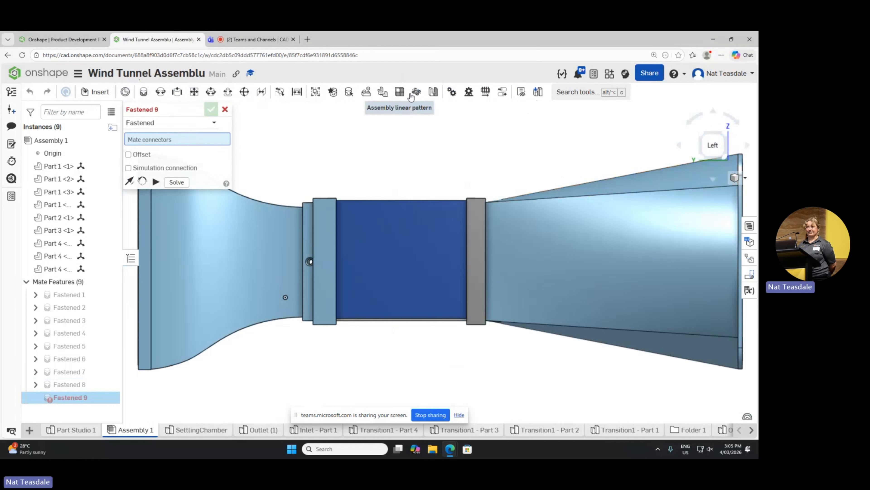
{"action": "left_click", "coordinate": [225, 109]}
Step: Create a section view parallel to the blue panel's outer face, offset about -18.3 mm into the tunnel, and show it from the Left view
{"action": "right_click", "coordinate": [348, 162]}
{"action": "left_click", "coordinate": [335, 160]}
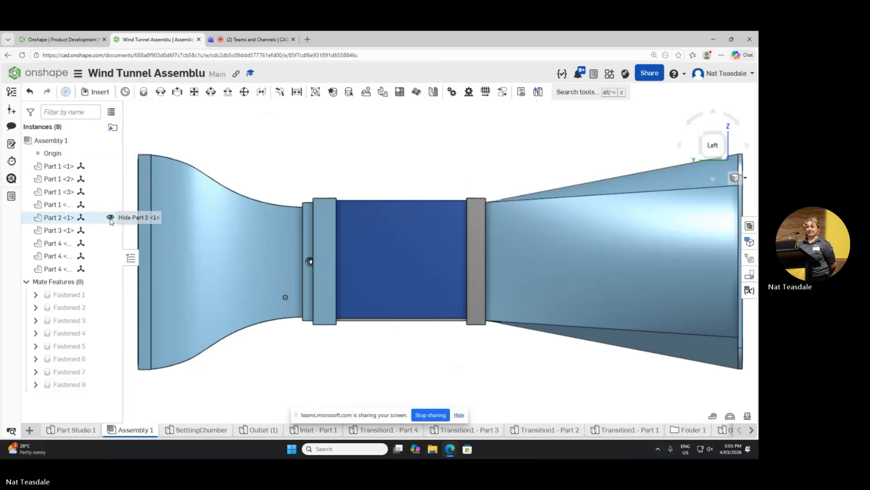
{"action": "left_click", "coordinate": [737, 177]}
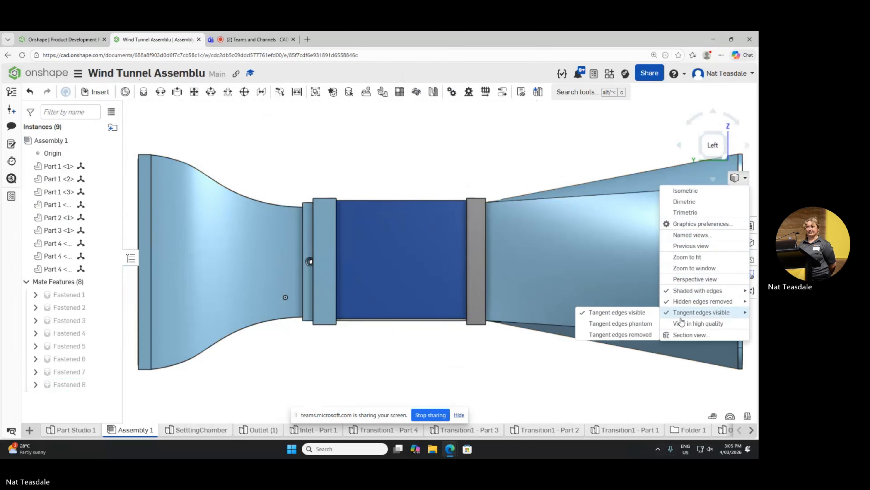
{"action": "left_click", "coordinate": [685, 335]}
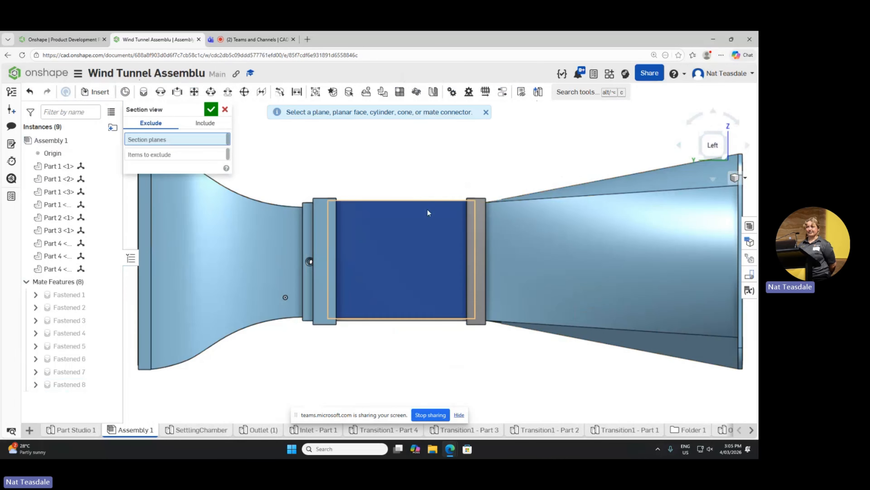
{"action": "right_click_drag", "start_coordinate": [475, 160], "coordinate": [512, 185]}
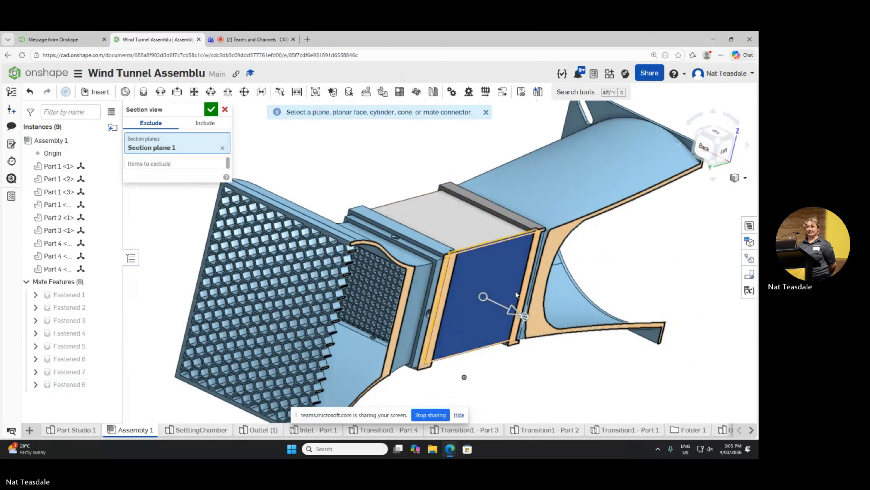
{"action": "left_click_drag", "start_coordinate": [516, 315], "coordinate": [485, 301]}
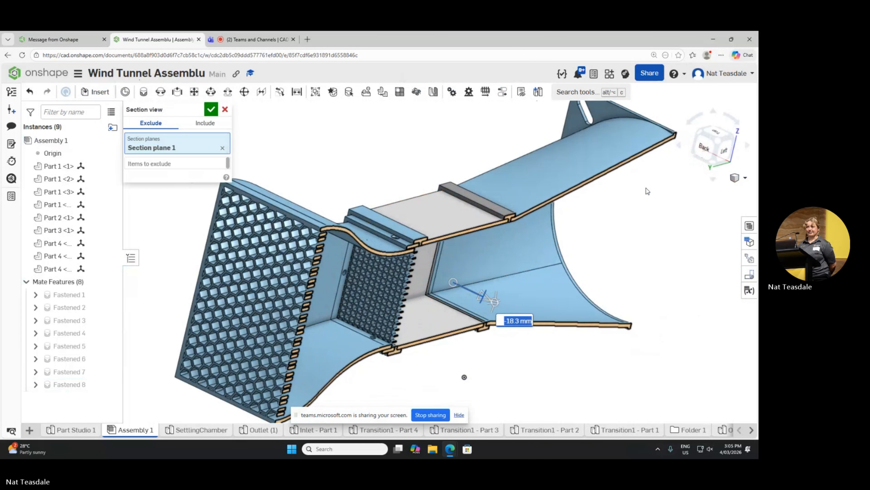
{"action": "left_click", "coordinate": [210, 109]}
{"action": "right_click_drag", "start_coordinate": [368, 184], "coordinate": [336, 161]}
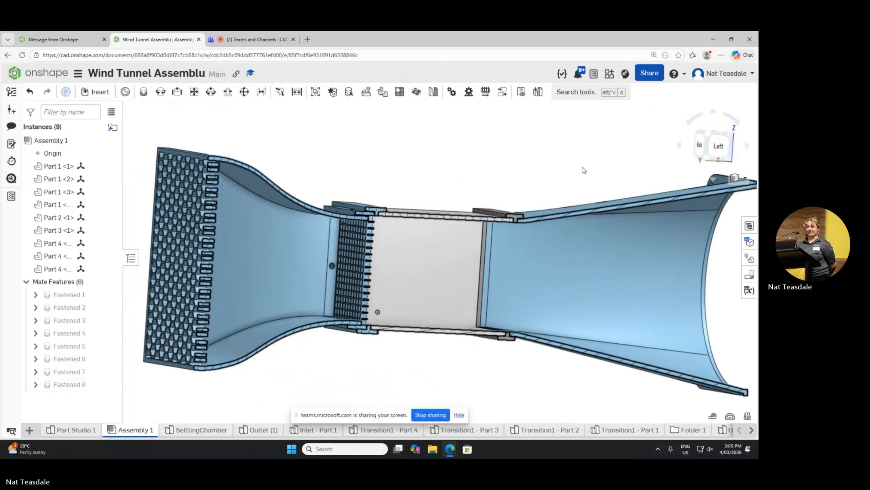
{"action": "left_click", "coordinate": [719, 146]}
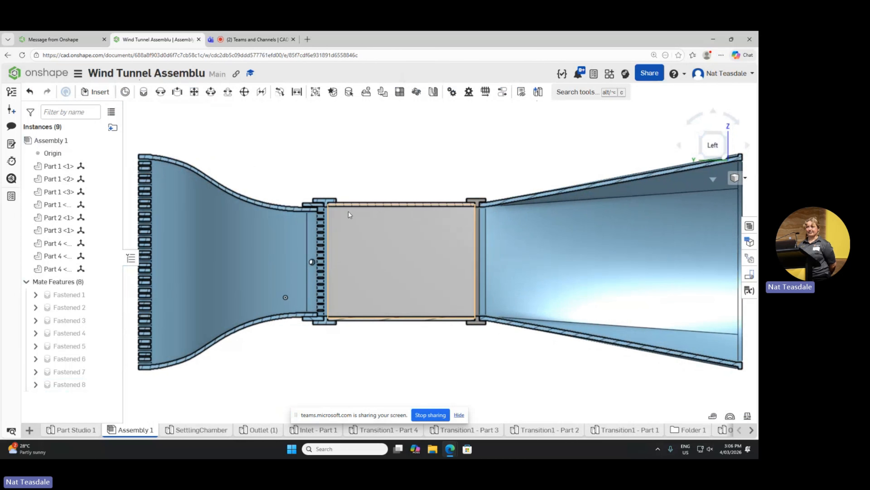
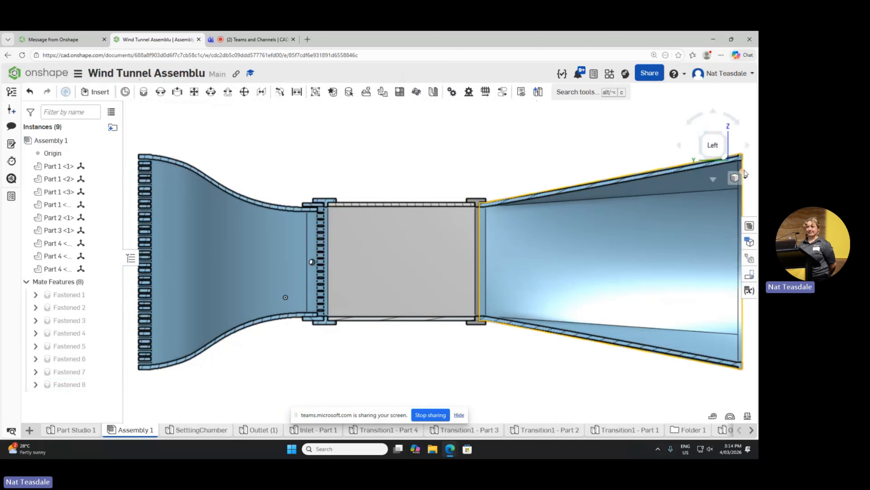
Step: Turn off the section view, reopen it to examine the tunnel's interior at an angle, and discard it
{"action": "left_click", "coordinate": [746, 177]}
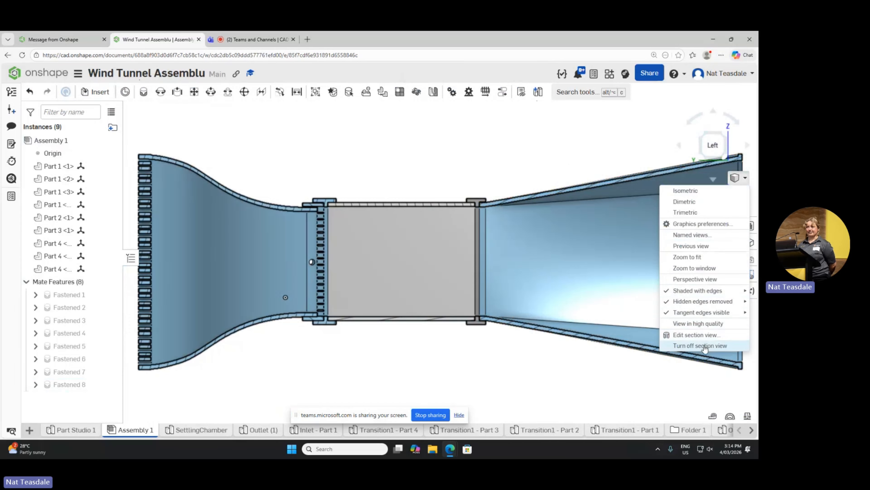
{"action": "left_click", "coordinate": [691, 346]}
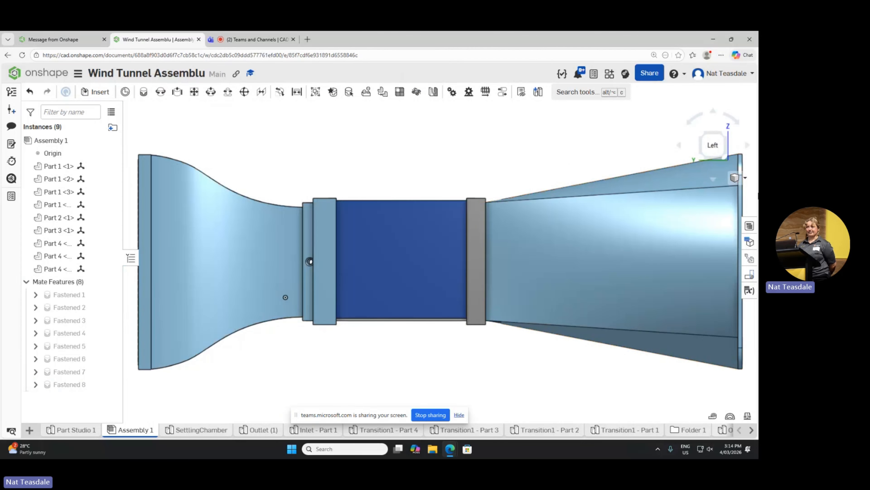
{"action": "left_click", "coordinate": [745, 177]}
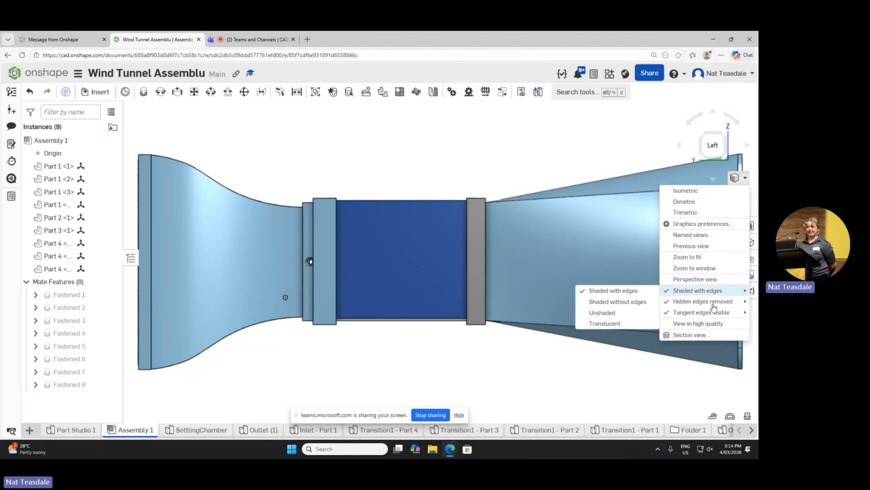
{"action": "left_click", "coordinate": [706, 334]}
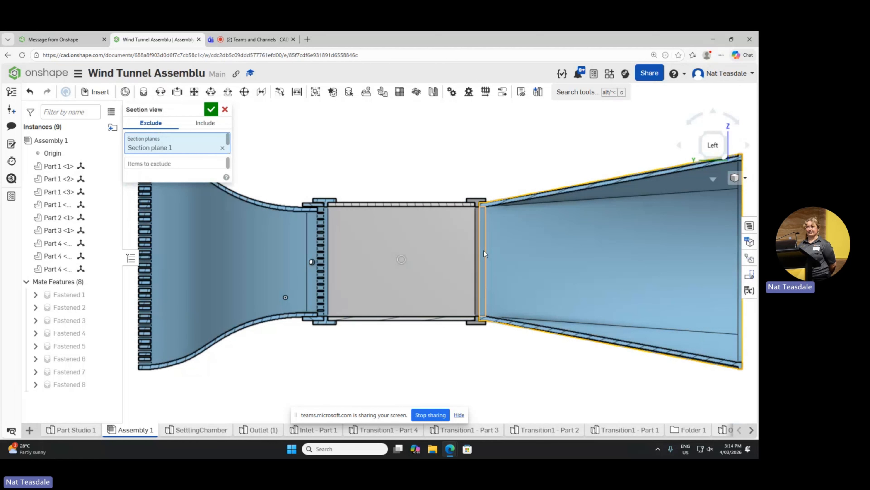
{"action": "right_click_drag", "start_coordinate": [478, 176], "coordinate": [444, 181]}
{"action": "scroll", "coordinate": [442, 176], "scroll_direction": "down", "scroll_amount": 4}
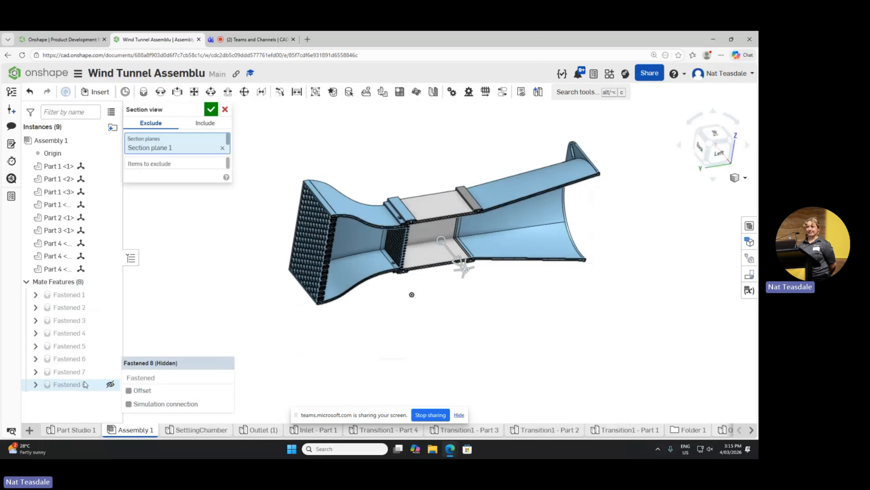
{"action": "left_click", "coordinate": [225, 109]}
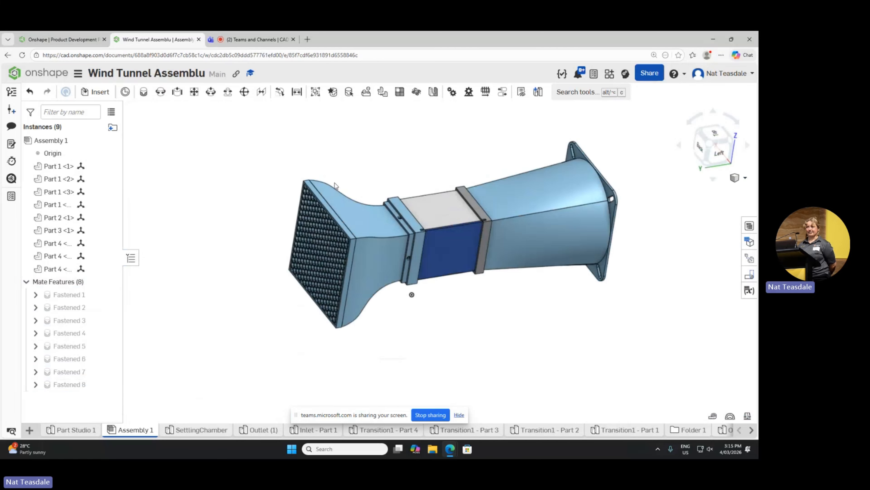
Step: Delete the Fastened mate between the flared section and the grid tray, and move the flared section away from the tray
{"action": "left_click", "coordinate": [67, 385]}
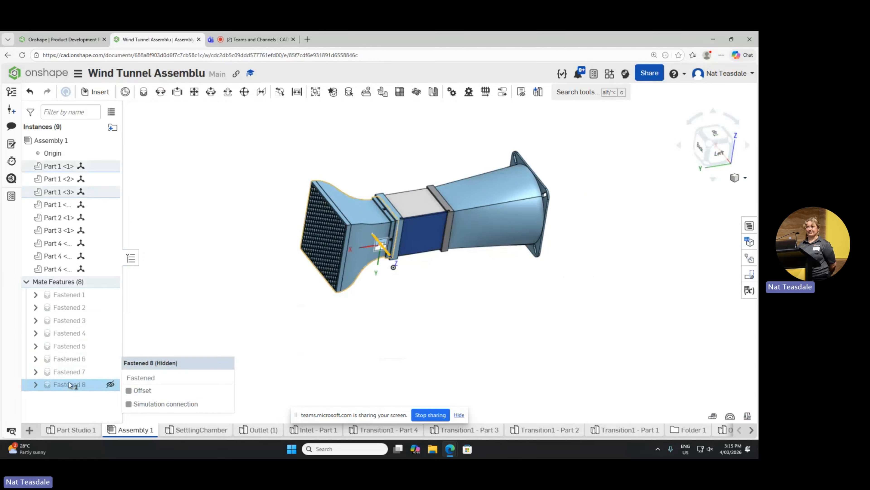
{"action": "left_click", "coordinate": [69, 372]}
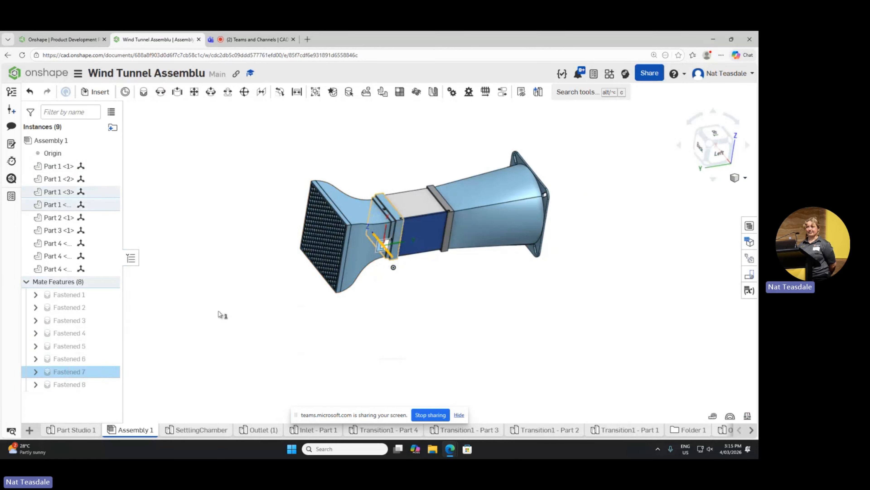
{"action": "left_click", "coordinate": [220, 315]}
{"action": "left_click", "coordinate": [71, 386]}
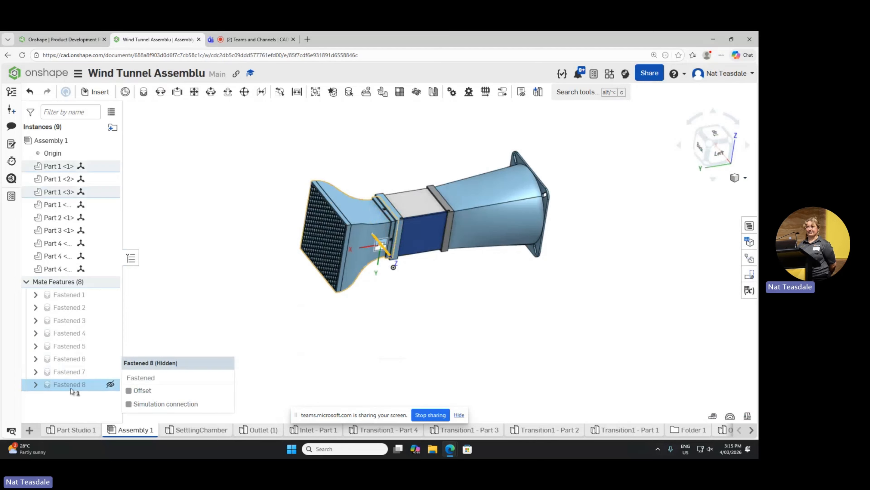
{"action": "key", "text": "Delete"}
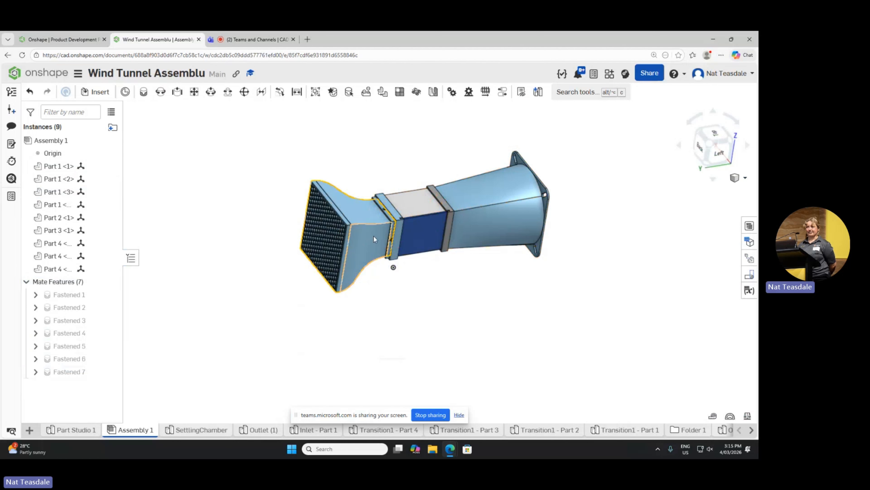
{"action": "left_click_drag", "start_coordinate": [373, 239], "coordinate": [306, 231]}
{"action": "scroll", "coordinate": [364, 295], "scroll_direction": "up", "scroll_amount": 3}
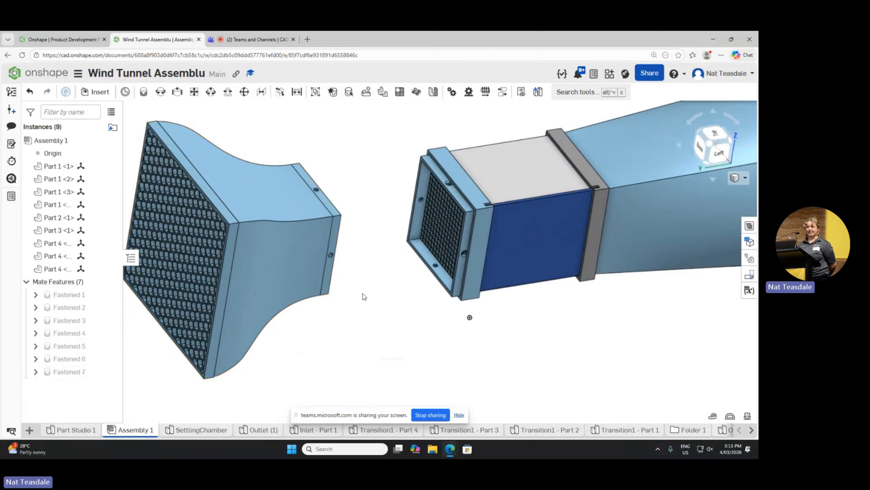
Step: Try to fasten the flared section's narrow end face to the mesh face inside the grid tray
{"action": "right_click_drag", "start_coordinate": [354, 286], "coordinate": [401, 267]}
{"action": "scroll", "coordinate": [413, 271], "scroll_direction": "down", "scroll_amount": 5}
{"action": "scroll", "coordinate": [426, 282], "scroll_direction": "up", "scroll_amount": 5}
{"action": "scroll", "coordinate": [425, 283], "scroll_direction": "up", "scroll_amount": 5}
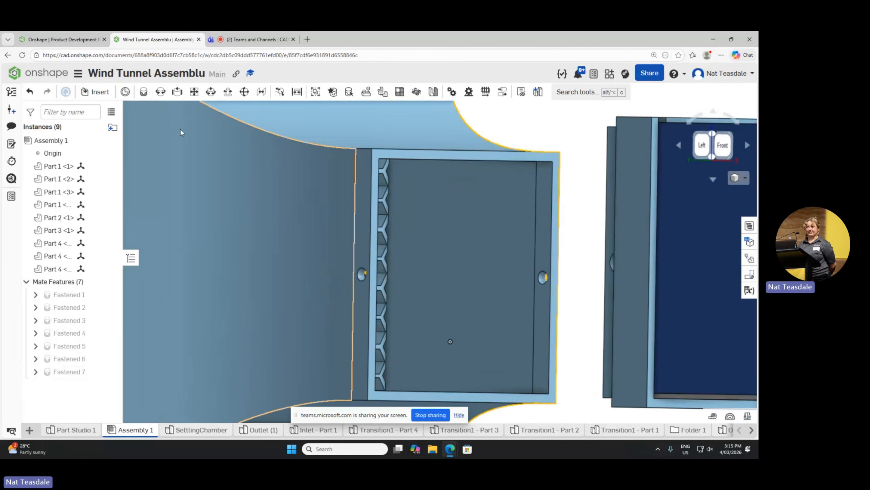
{"action": "left_click", "coordinate": [144, 91]}
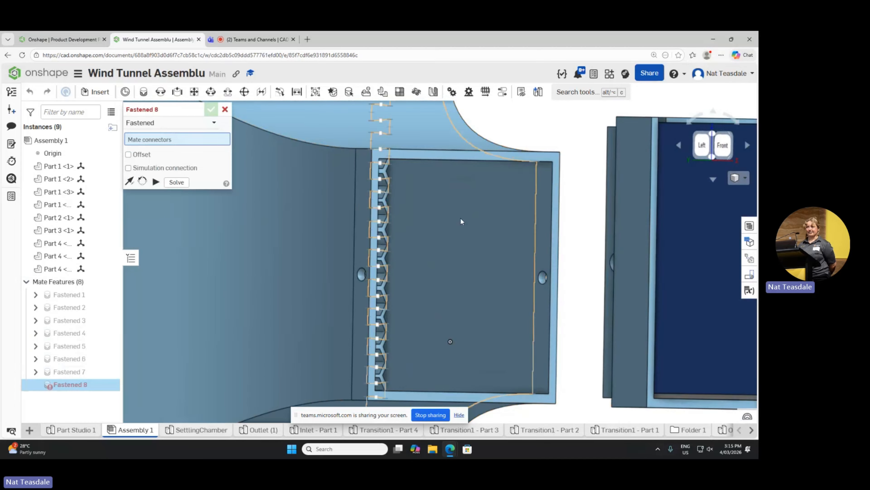
{"action": "left_click", "coordinate": [373, 185]}
{"action": "right_click_drag", "start_coordinate": [497, 134], "coordinate": [580, 180]}
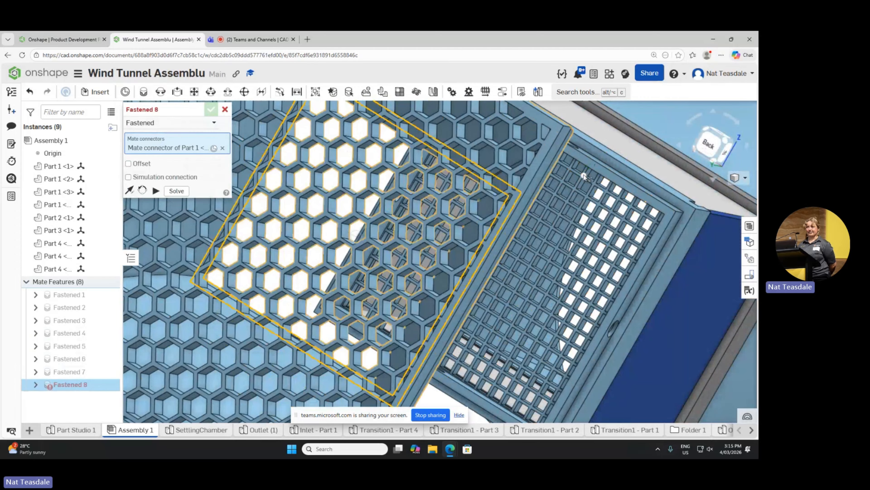
{"action": "scroll", "coordinate": [580, 180], "scroll_direction": "up", "scroll_amount": 6}
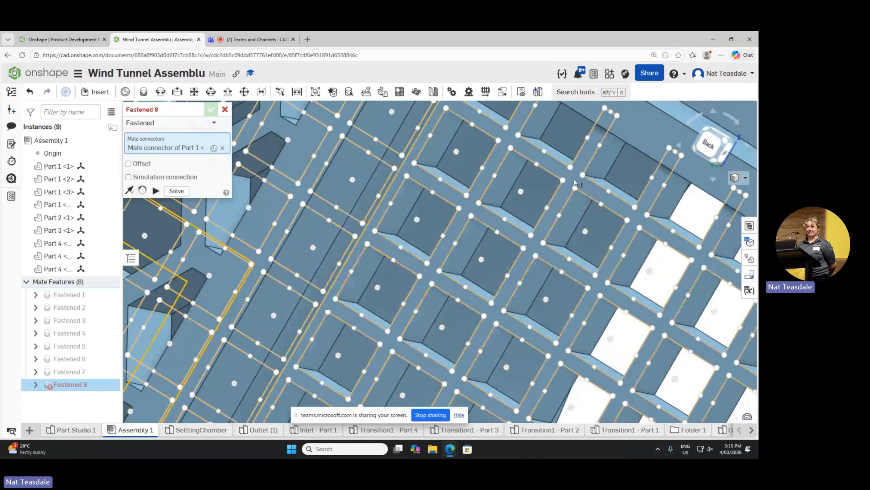
{"action": "right_click", "coordinate": [574, 179]}
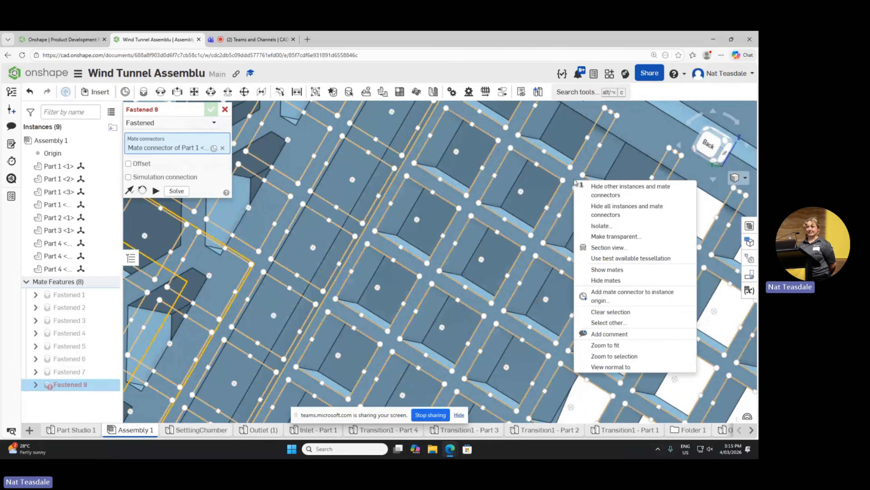
{"action": "key", "text": "Escape"}
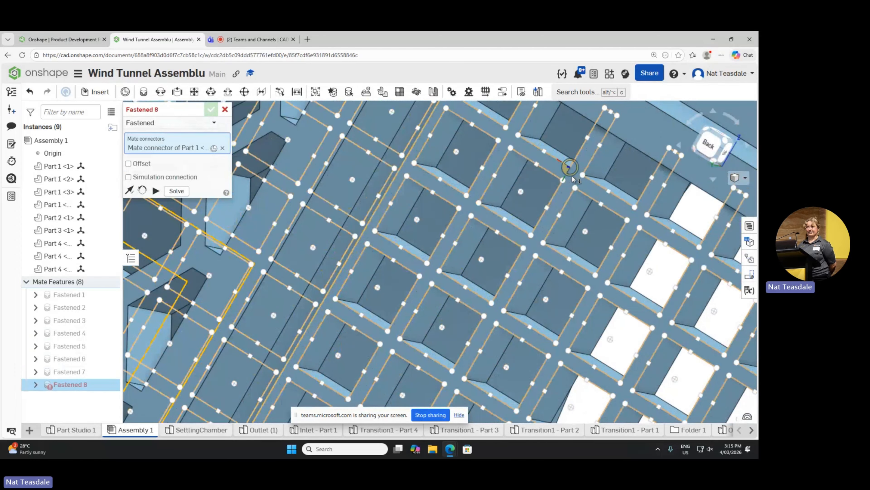
{"action": "scroll", "coordinate": [571, 176], "scroll_direction": "up", "scroll_amount": 3}
{"action": "scroll", "coordinate": [572, 179], "scroll_direction": "up", "scroll_amount": 5}
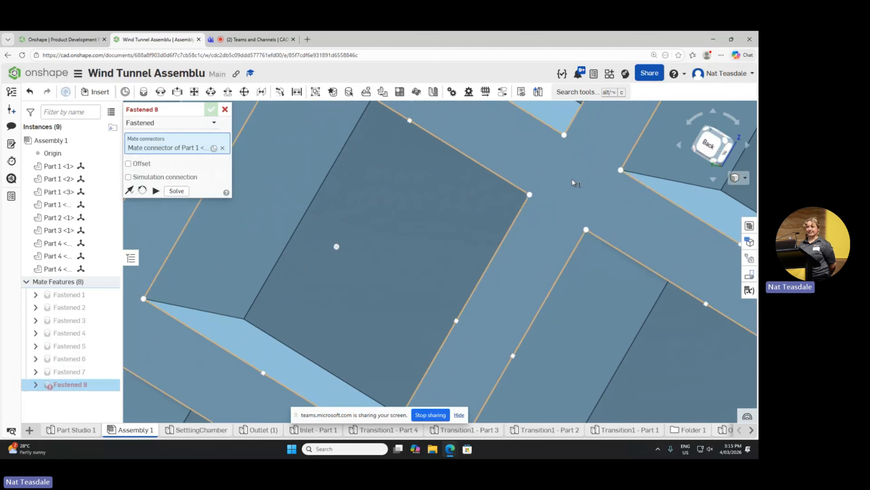
{"action": "left_click", "coordinate": [575, 184]}
{"action": "scroll", "coordinate": [575, 184], "scroll_direction": "down", "scroll_amount": 10}
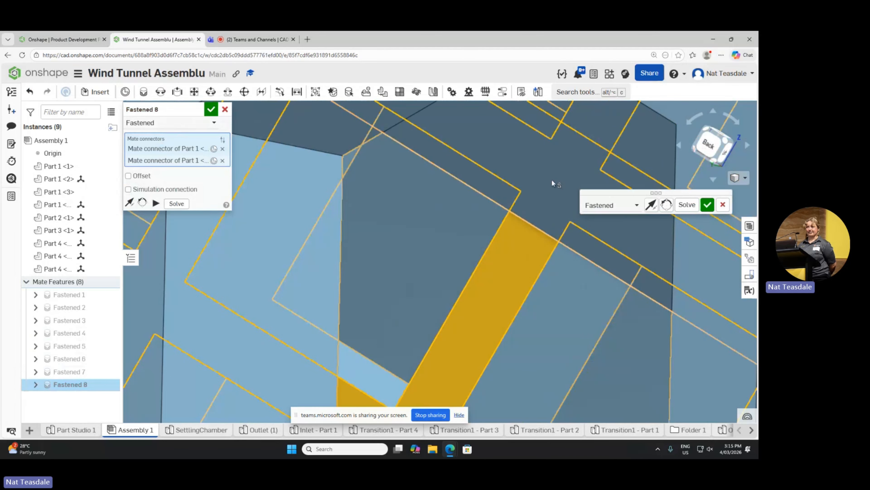
{"action": "scroll", "coordinate": [478, 172], "scroll_direction": "down", "scroll_amount": 10}
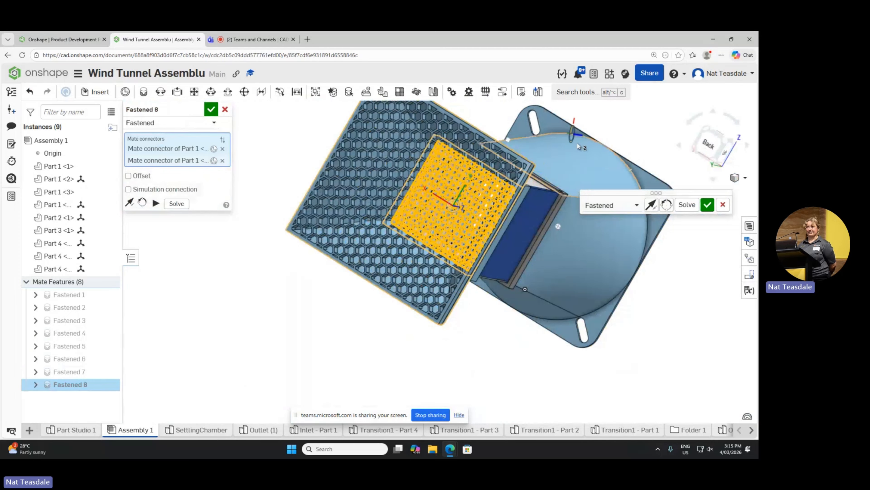
{"action": "right_click_drag", "start_coordinate": [578, 142], "coordinate": [549, 144]}
{"action": "left_click", "coordinate": [723, 206]}
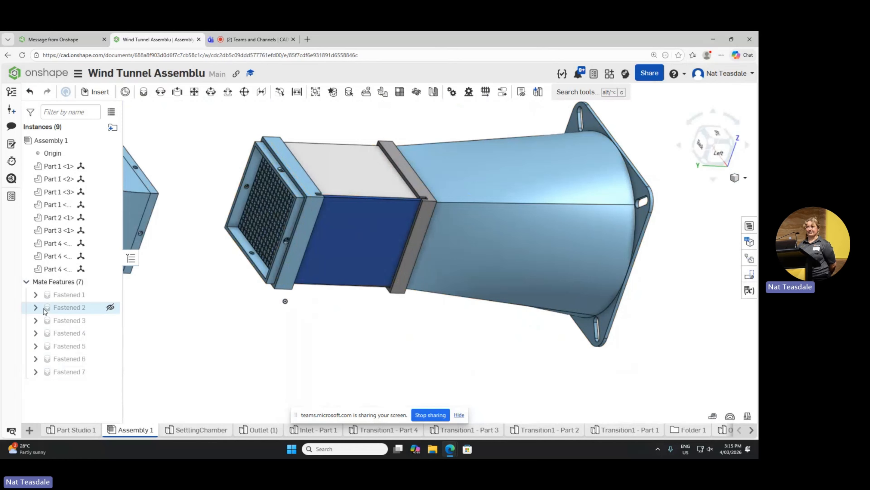
Step: Inspect the outer side face and adjacent rim edge of the grid tray
{"action": "left_click", "coordinate": [293, 218]}
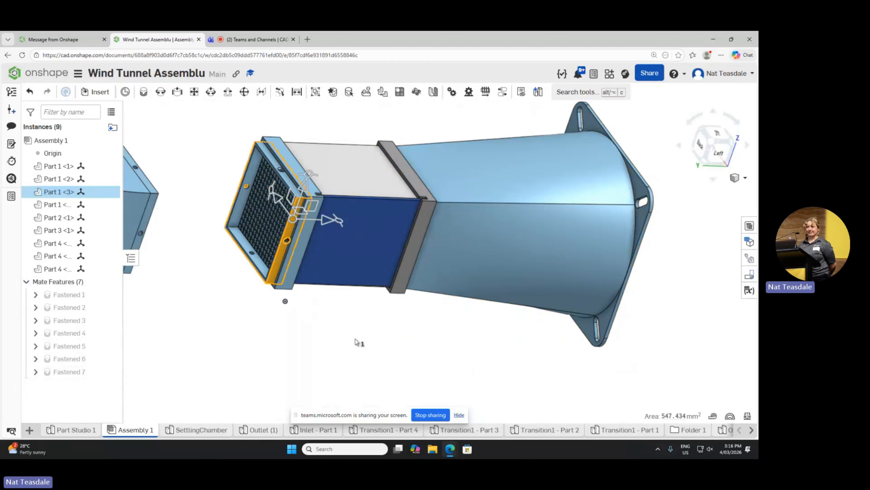
{"action": "left_click", "coordinate": [346, 320]}
{"action": "left_click", "coordinate": [293, 217]}
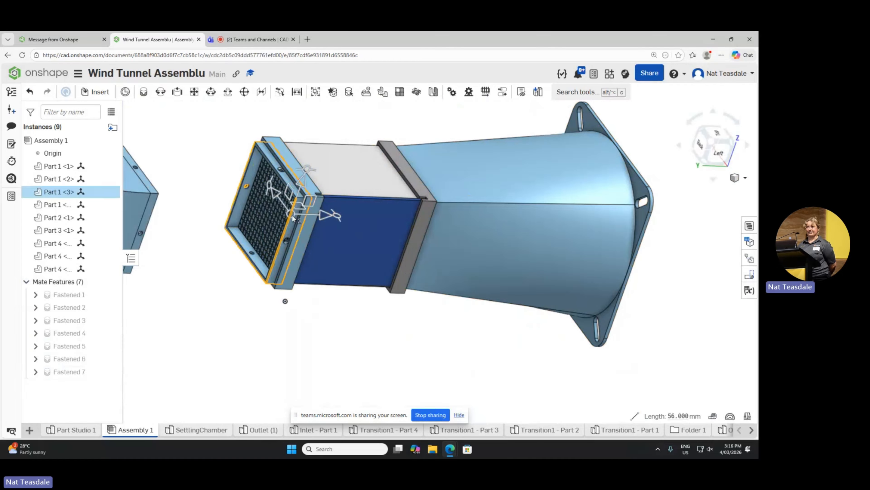
{"action": "left_click", "coordinate": [351, 300]}
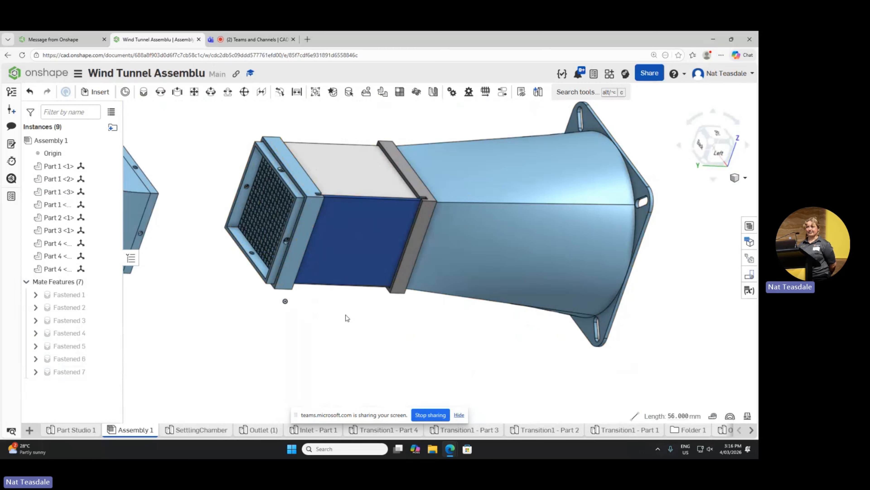
{"action": "left_click", "coordinate": [293, 217]}
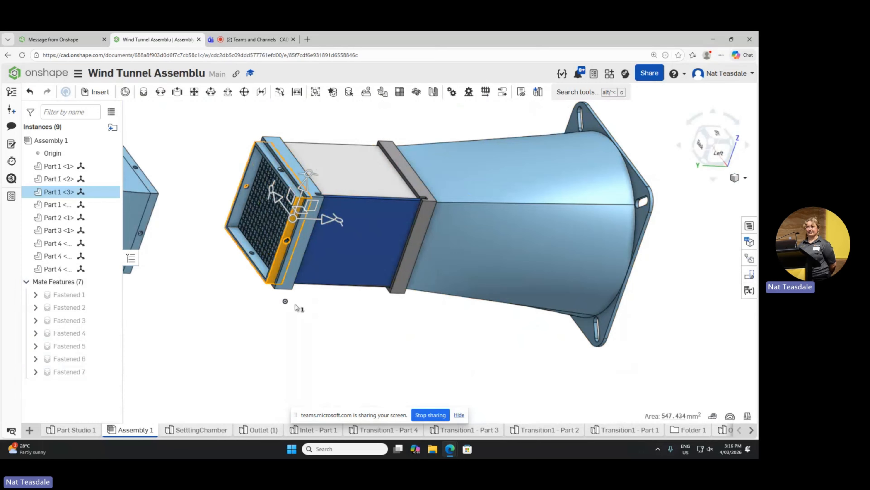
{"action": "left_click", "coordinate": [205, 347]}
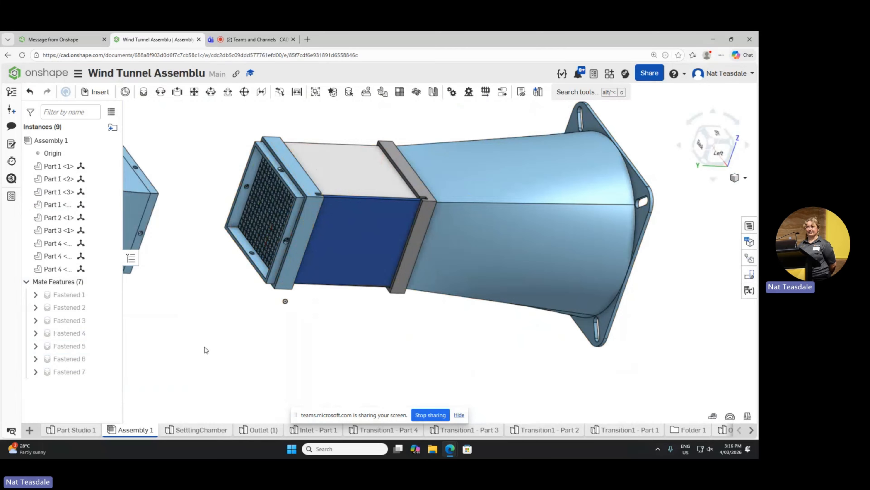
Step: Delete the Fastened mate between the grid tray and the frame, and move the tray clear of the frame
{"action": "left_click", "coordinate": [69, 377]}
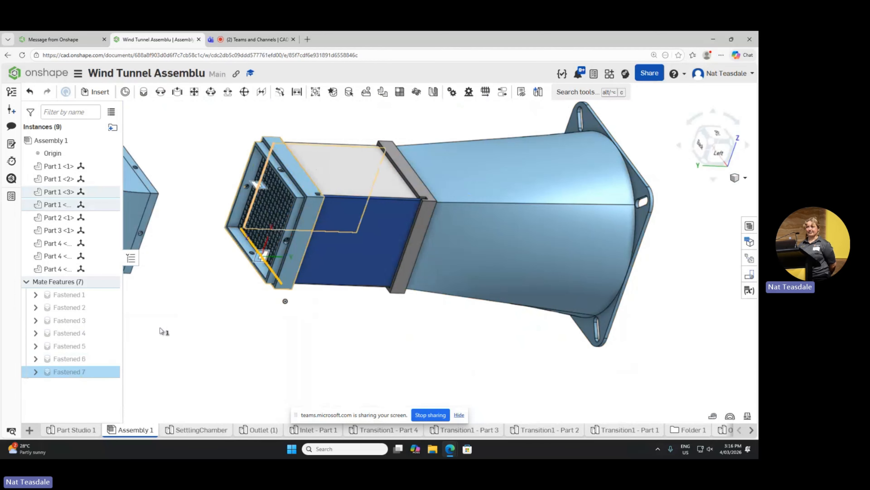
{"action": "key", "text": "Delete"}
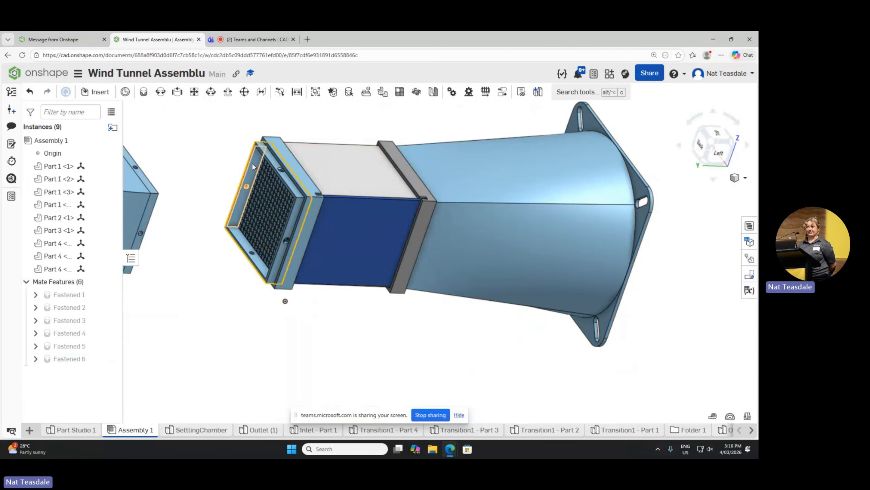
{"action": "left_click_drag", "start_coordinate": [267, 173], "coordinate": [214, 171]}
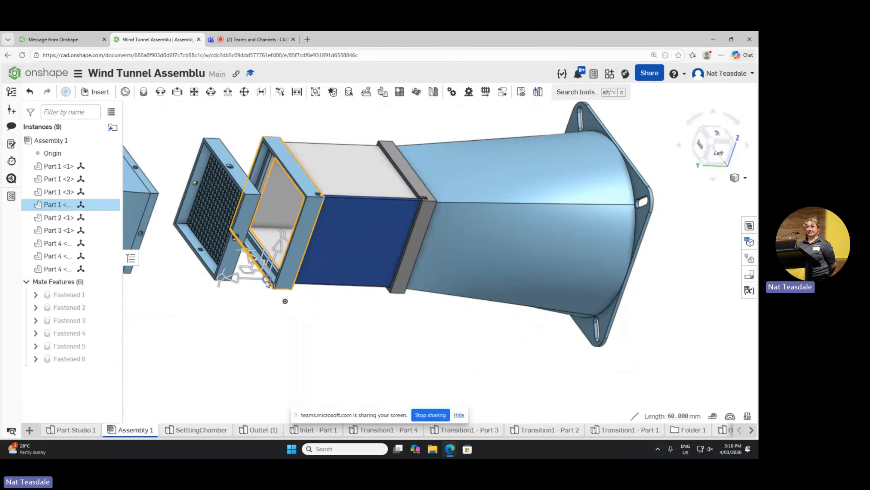
{"action": "right_click", "coordinate": [228, 303]}
{"action": "left_click", "coordinate": [213, 301]}
{"action": "right_click_drag", "start_coordinate": [249, 314], "coordinate": [237, 241]}
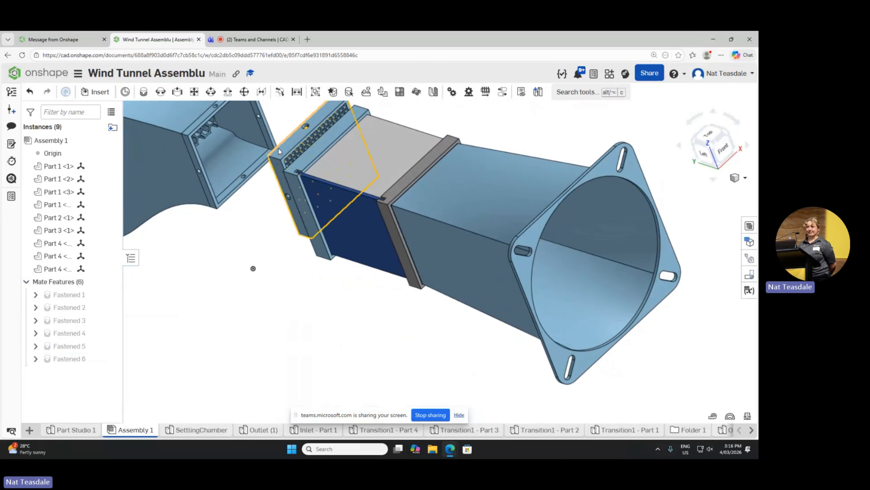
{"action": "left_click_drag", "start_coordinate": [256, 158], "coordinate": [251, 152]}
{"action": "right_click", "coordinate": [273, 258]}
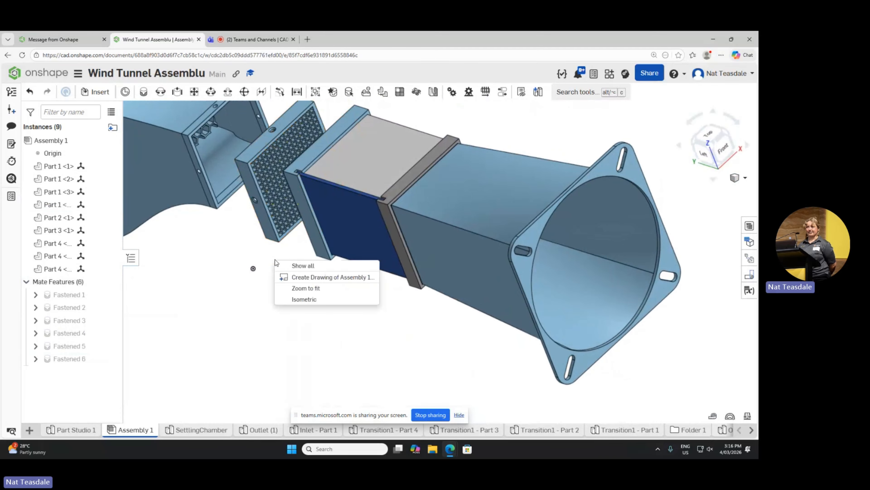
{"action": "left_click", "coordinate": [241, 236]}
Step: Examine the separated flared section, grid tray and test section frame from several sides
{"action": "right_click_drag", "start_coordinate": [235, 249], "coordinate": [302, 274]}
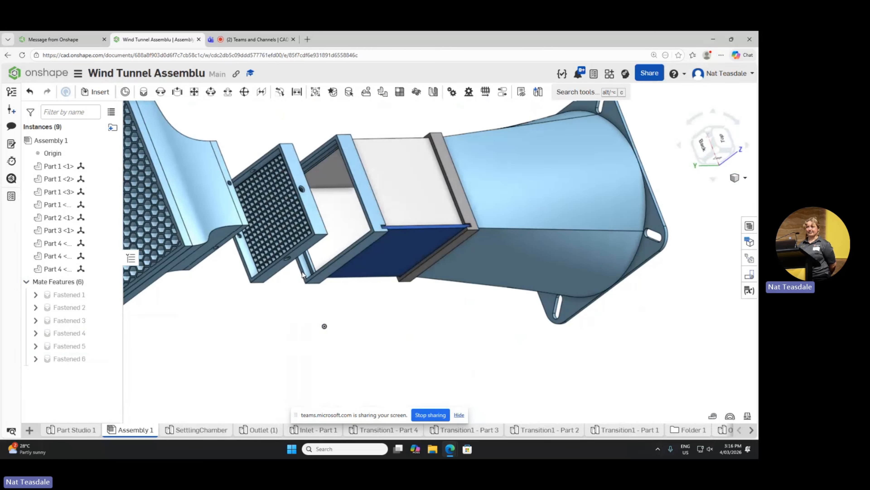
{"action": "mouse_move", "coordinate": [303, 274]}
{"action": "right_mouse_down"}
{"action": "mouse_move", "coordinate": [296, 253]}
{"action": "mouse_move", "coordinate": [288, 266]}
{"action": "right_mouse_up"}
{"action": "scroll", "coordinate": [328, 289], "scroll_direction": "down", "scroll_amount": 5}
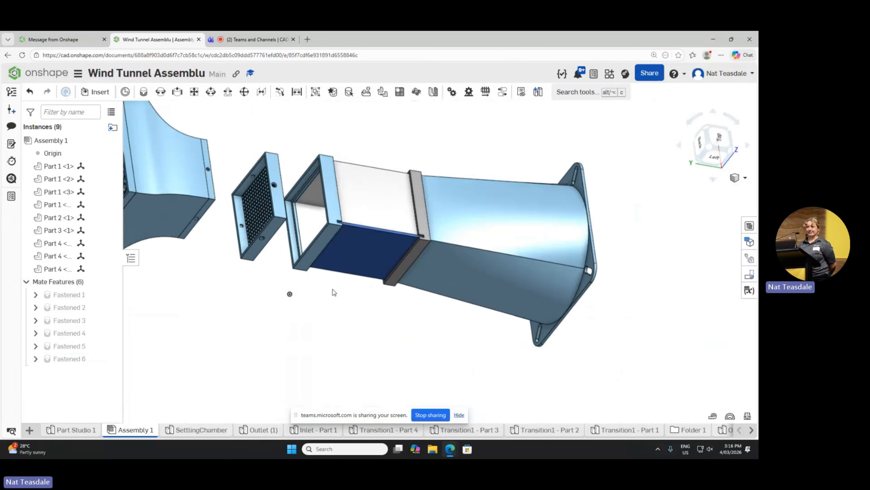
{"action": "scroll", "coordinate": [269, 240], "scroll_direction": "up", "scroll_amount": 4}
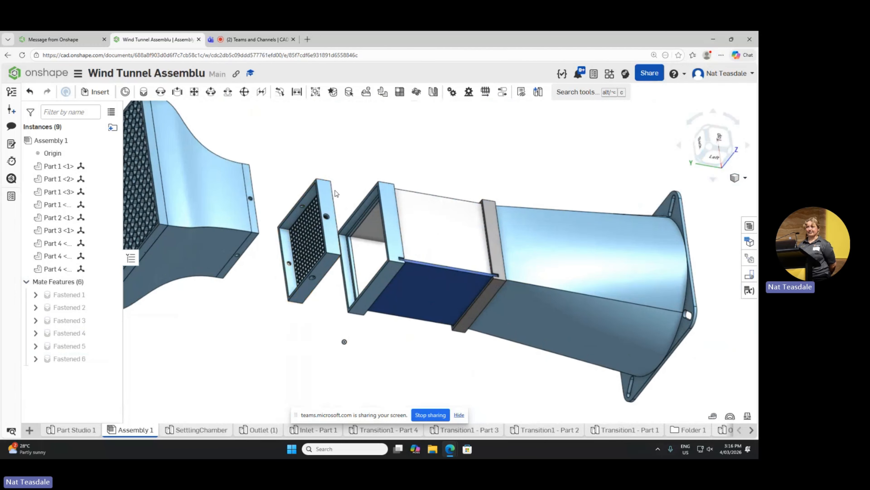
{"action": "right_click_drag", "start_coordinate": [289, 241], "coordinate": [330, 181]}
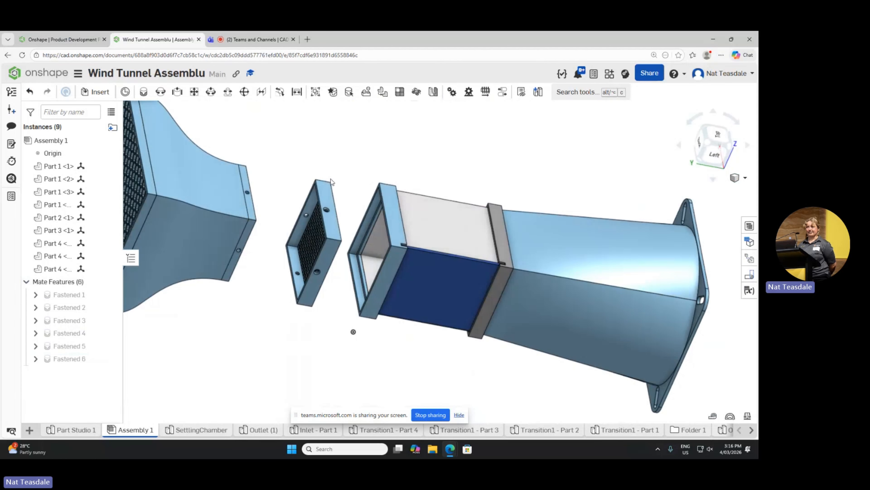
{"action": "right_click_drag", "start_coordinate": [345, 228], "coordinate": [304, 221]}
{"action": "scroll", "coordinate": [348, 234], "scroll_direction": "down", "scroll_amount": 3}
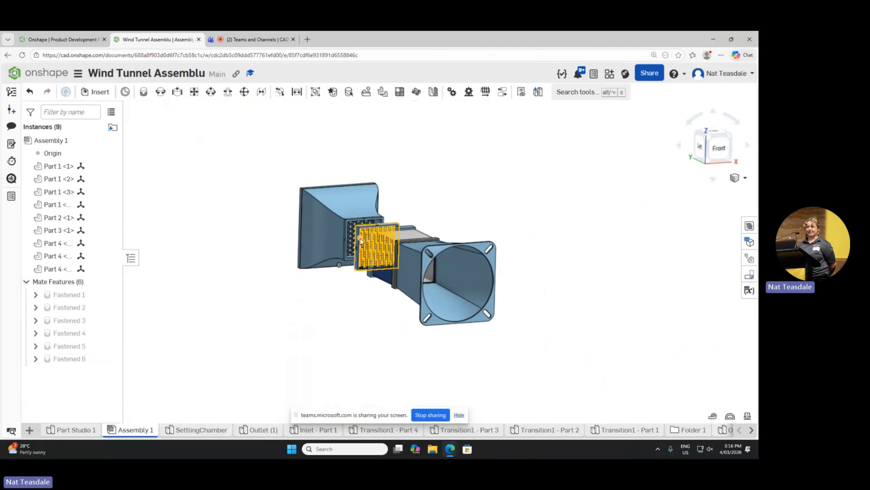
Step: Examine the grid tray's mesh, the test section frame's recess and the gap between the two parts
{"action": "scroll", "coordinate": [361, 241], "scroll_direction": "up", "scroll_amount": 10}
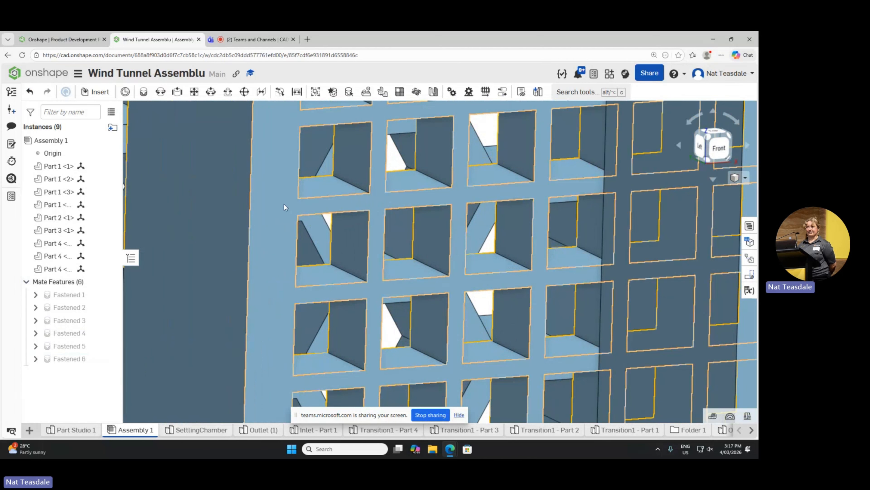
{"action": "scroll", "coordinate": [283, 203], "scroll_direction": "down", "scroll_amount": 15}
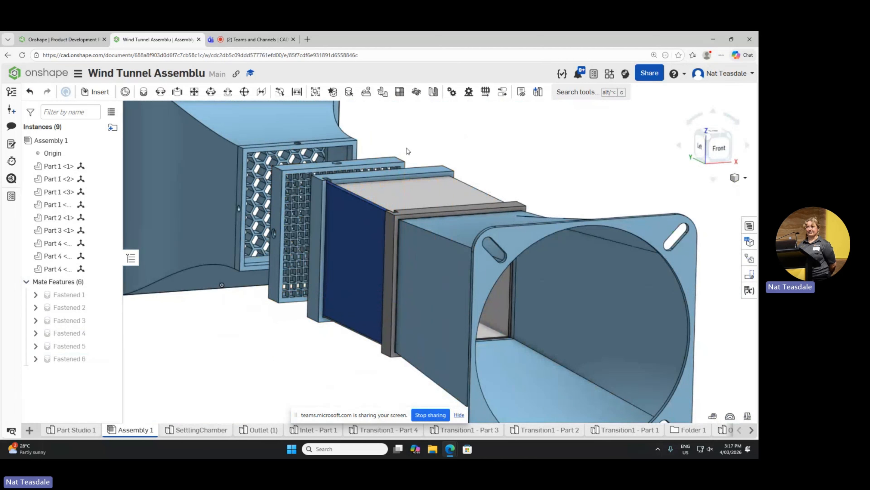
{"action": "right_click_drag", "start_coordinate": [406, 148], "coordinate": [453, 176]}
{"action": "scroll", "coordinate": [446, 168], "scroll_direction": "up", "scroll_amount": 3}
{"action": "scroll", "coordinate": [444, 167], "scroll_direction": "down", "scroll_amount": 3}
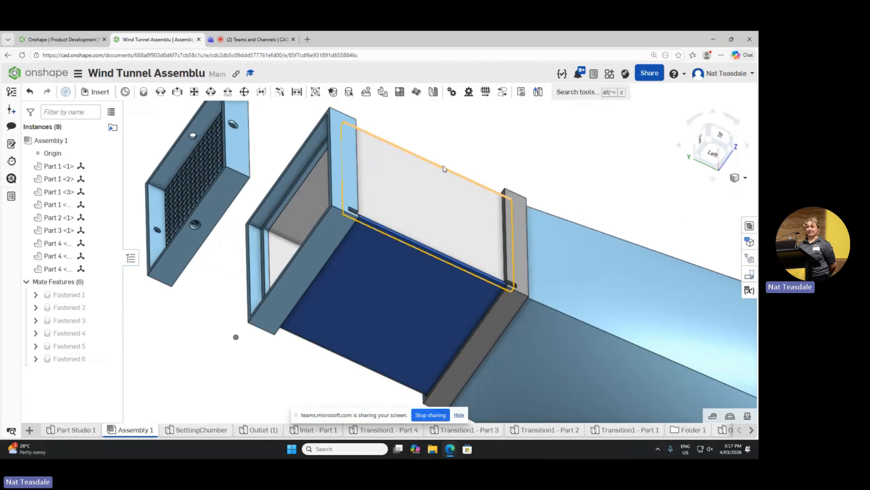
{"action": "scroll", "coordinate": [442, 181], "scroll_direction": "up", "scroll_amount": 2}
{"action": "scroll", "coordinate": [461, 203], "scroll_direction": "down", "scroll_amount": 4}
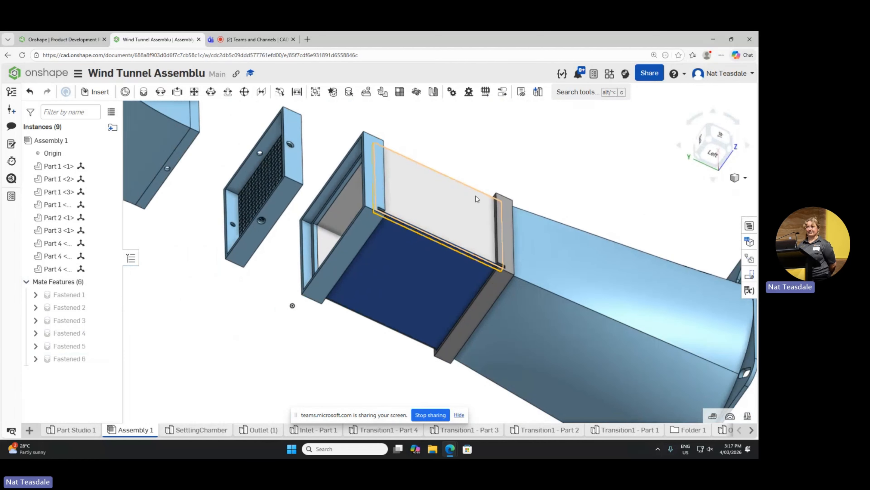
{"action": "right_click", "coordinate": [445, 157]}
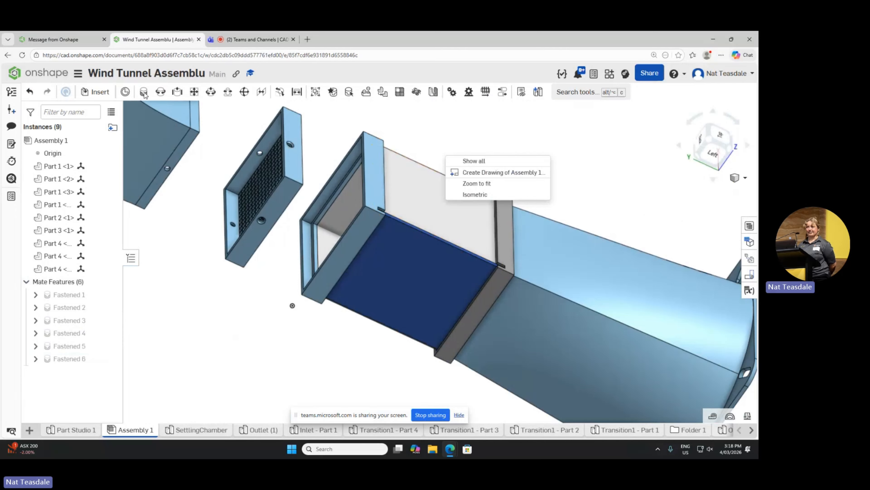
{"action": "left_click", "coordinate": [522, 138]}
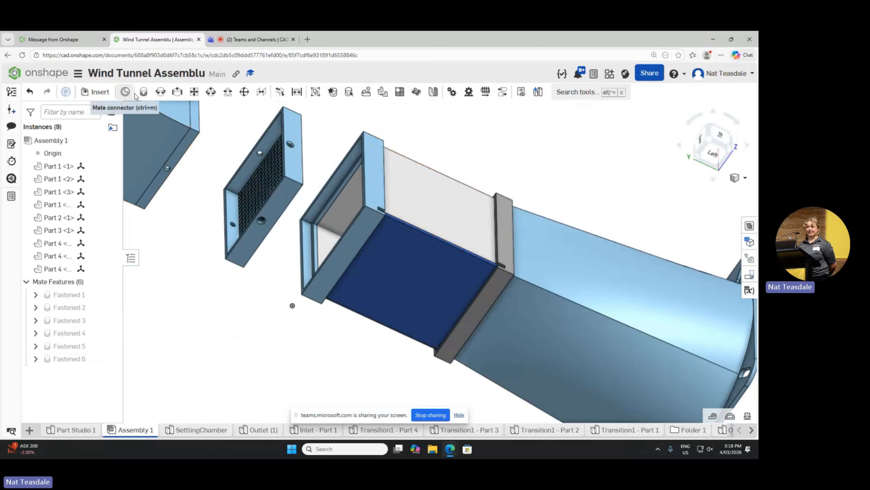
Step: Pick the recessed ledge face inside the test section frame as the first connector of a new Fastened mate
{"action": "left_click", "coordinate": [145, 92]}
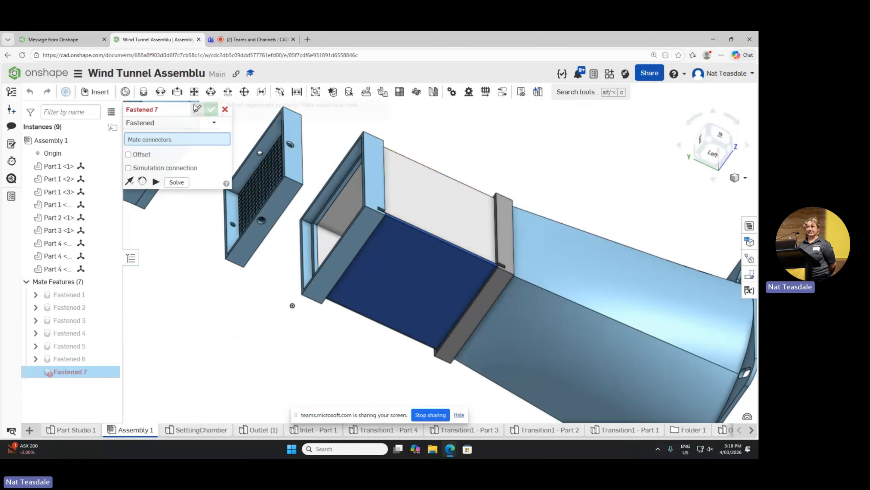
{"action": "scroll", "coordinate": [321, 167], "scroll_direction": "down", "scroll_amount": 2}
{"action": "scroll", "coordinate": [310, 147], "scroll_direction": "up", "scroll_amount": 6}
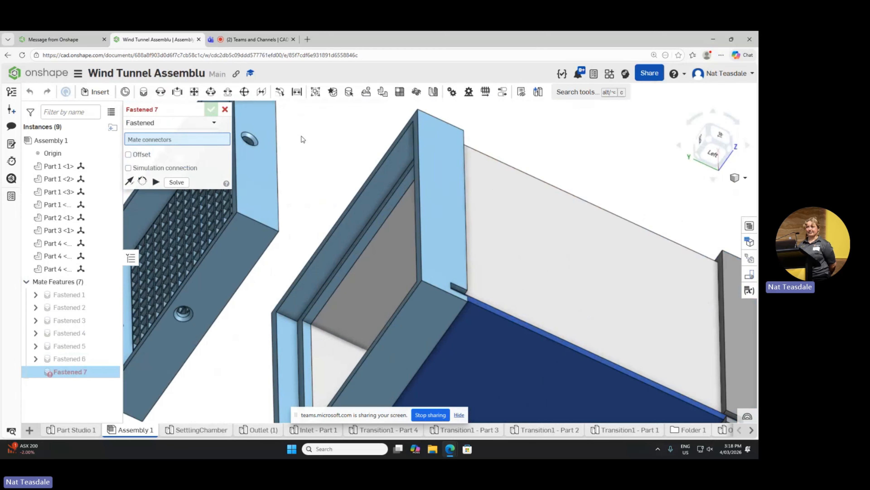
{"action": "right_click_drag", "start_coordinate": [301, 139], "coordinate": [336, 158]}
{"action": "scroll", "coordinate": [338, 157], "scroll_direction": "down", "scroll_amount": 2}
{"action": "scroll", "coordinate": [339, 158], "scroll_direction": "up", "scroll_amount": 3}
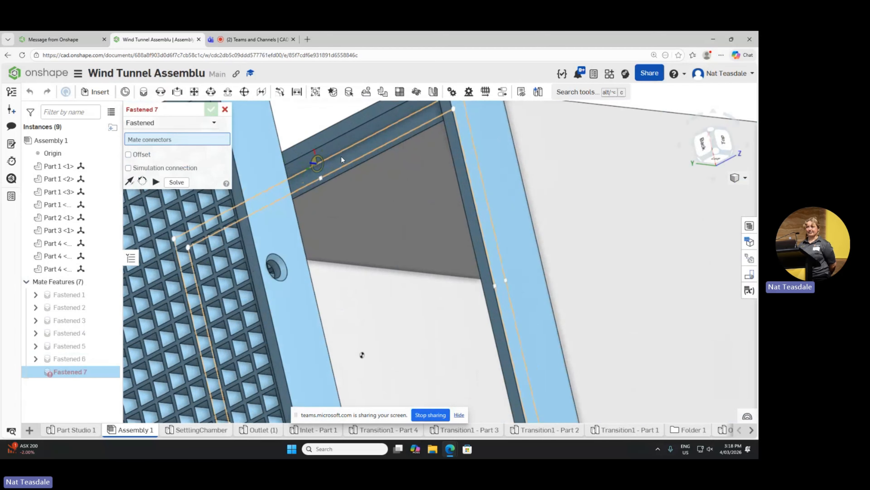
{"action": "scroll", "coordinate": [339, 161], "scroll_direction": "down", "scroll_amount": 4}
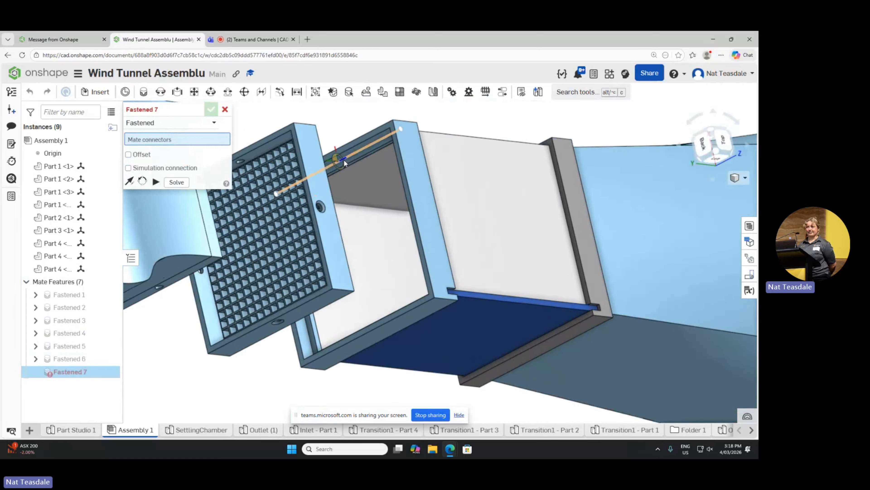
{"action": "scroll", "coordinate": [344, 160], "scroll_direction": "up", "scroll_amount": 7}
{"action": "scroll", "coordinate": [345, 171], "scroll_direction": "up", "scroll_amount": 2}
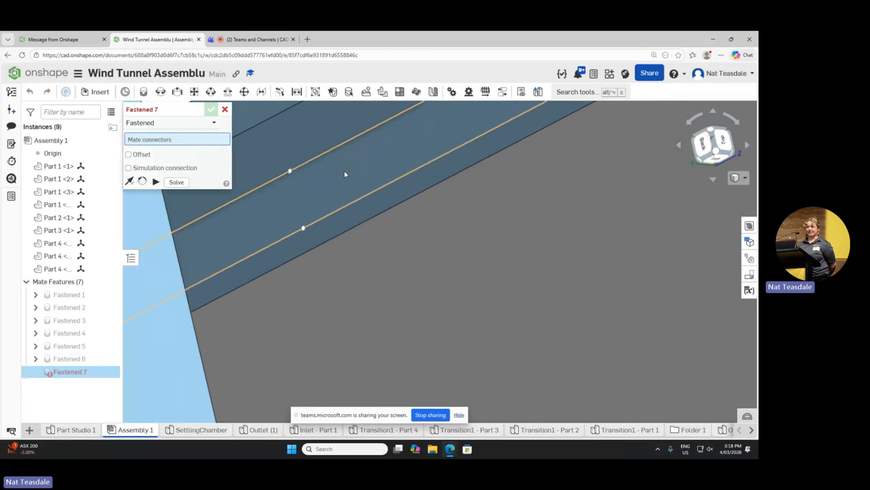
{"action": "left_click", "coordinate": [340, 177]}
Step: Try to fasten the frame's recessed ledge to the mesh face of the grid tray, and discard the mate
{"action": "scroll", "coordinate": [337, 178], "scroll_direction": "down", "scroll_amount": 3}
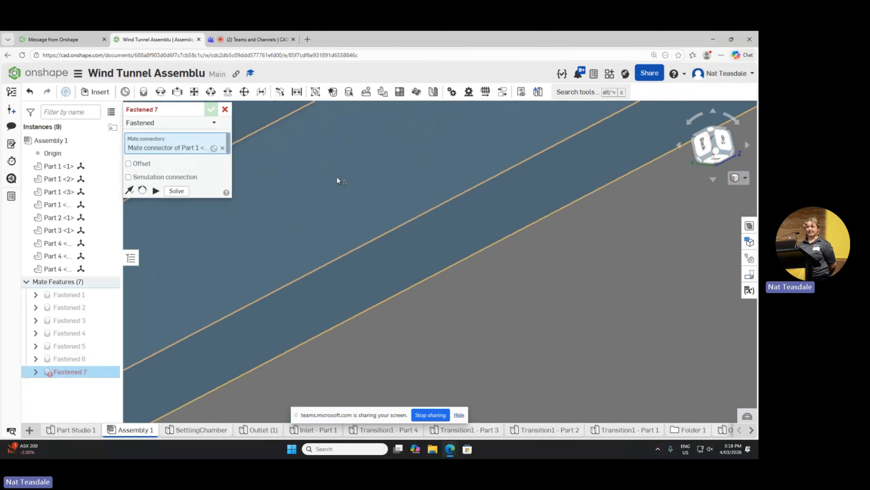
{"action": "scroll", "coordinate": [337, 177], "scroll_direction": "down", "scroll_amount": 5}
{"action": "right_click_drag", "start_coordinate": [374, 155], "coordinate": [278, 163]}
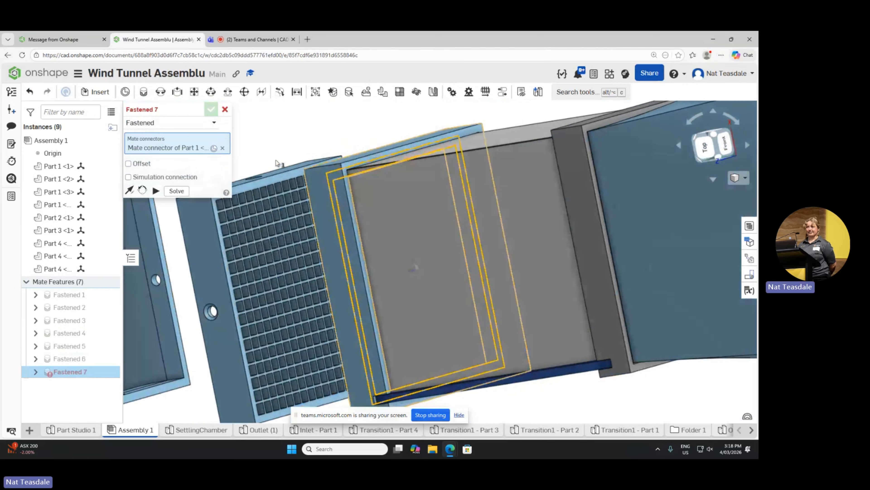
{"action": "scroll", "coordinate": [256, 187], "scroll_direction": "up", "scroll_amount": 3}
{"action": "scroll", "coordinate": [260, 188], "scroll_direction": "down", "scroll_amount": 2}
{"action": "scroll", "coordinate": [298, 178], "scroll_direction": "up", "scroll_amount": 10}
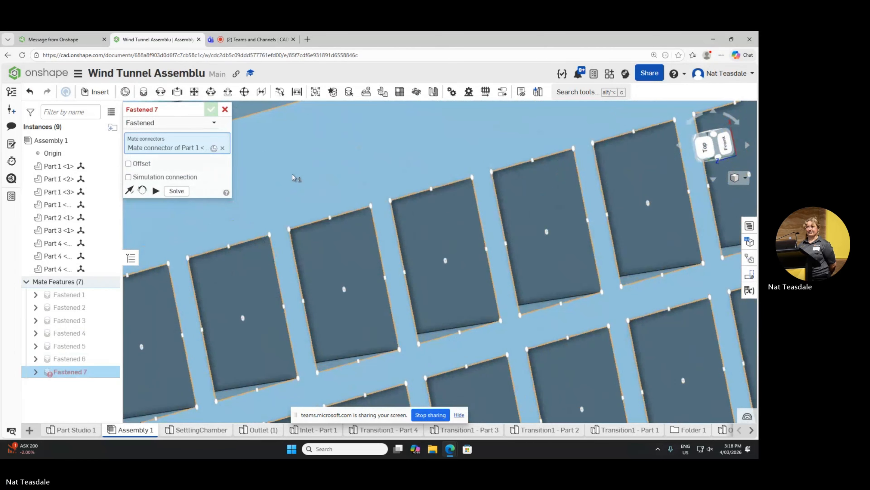
{"action": "left_click", "coordinate": [304, 177]}
{"action": "scroll", "coordinate": [305, 178], "scroll_direction": "down", "scroll_amount": 8}
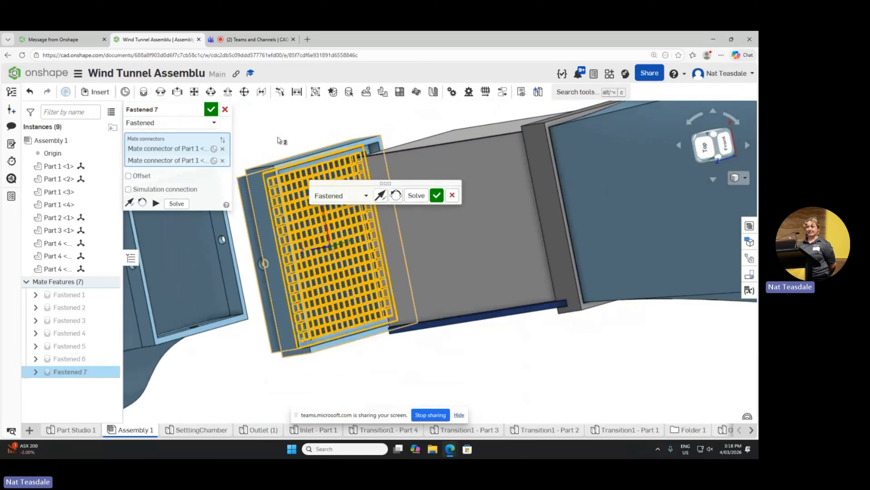
{"action": "left_click", "coordinate": [452, 196]}
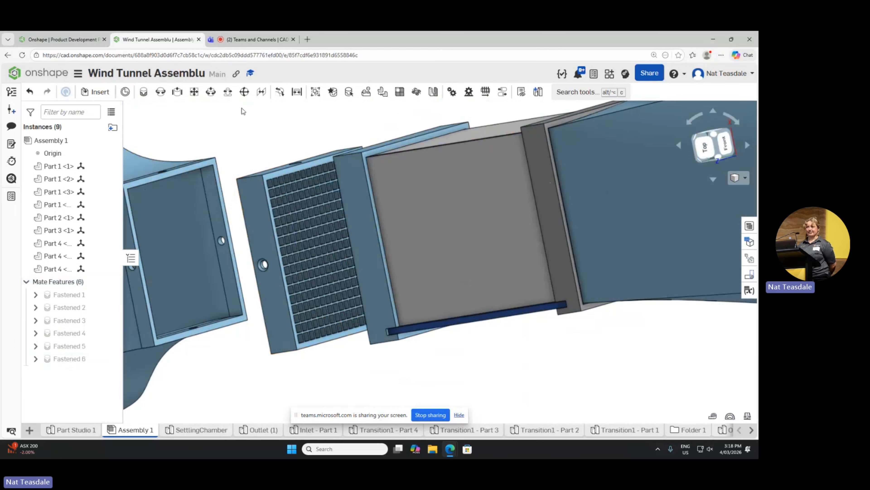
{"action": "mouse_move", "coordinate": [257, 129]}
{"action": "right_mouse_down"}
{"action": "mouse_move", "coordinate": [274, 137]}
{"action": "mouse_move", "coordinate": [270, 127]}
{"action": "right_mouse_up"}
{"action": "left_click", "coordinate": [143, 92]}
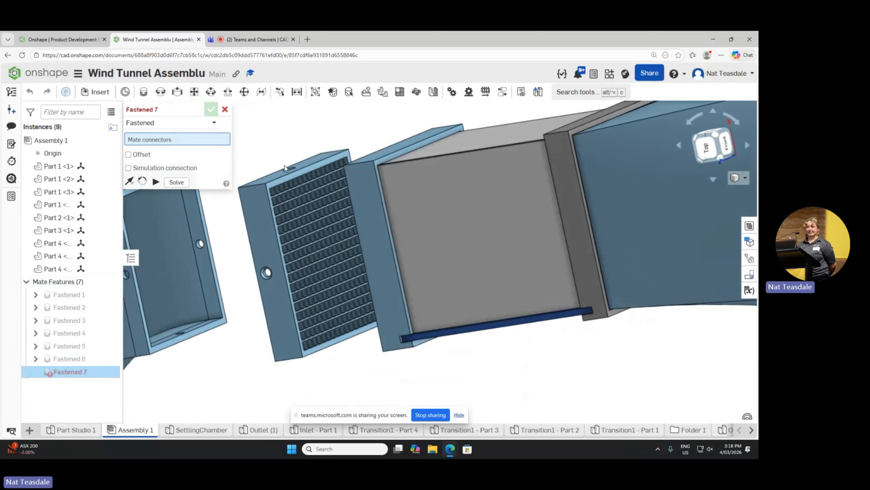
{"action": "scroll", "coordinate": [287, 169], "scroll_direction": "up", "scroll_amount": 5}
{"action": "scroll", "coordinate": [308, 189], "scroll_direction": "up", "scroll_amount": 5}
{"action": "right_click", "coordinate": [343, 189]}
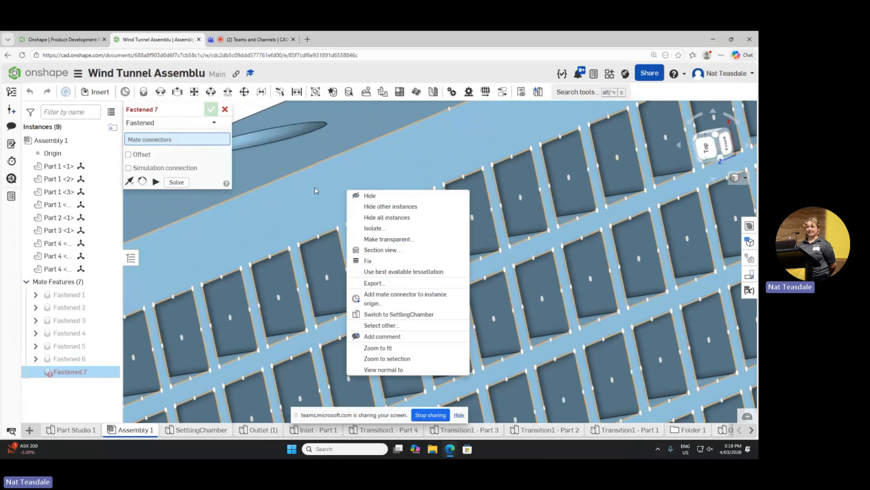
{"action": "left_click", "coordinate": [338, 205]}
{"action": "left_click", "coordinate": [337, 196]}
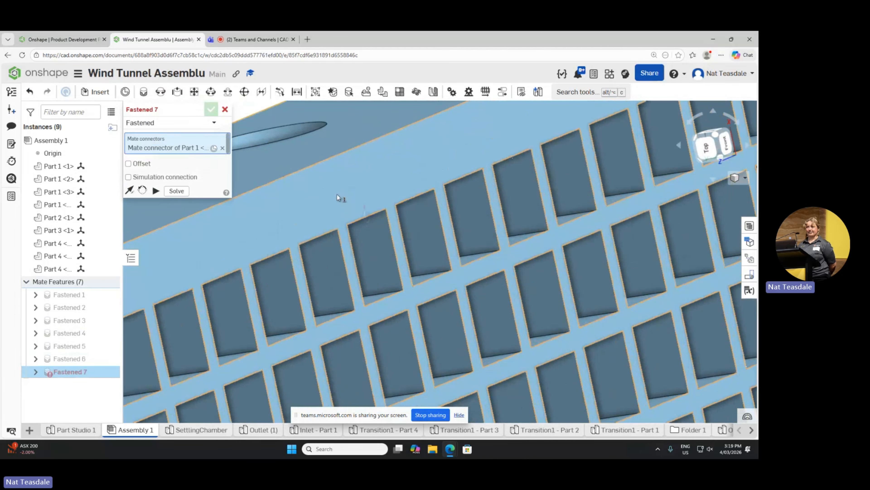
{"action": "key", "text": "Escape"}
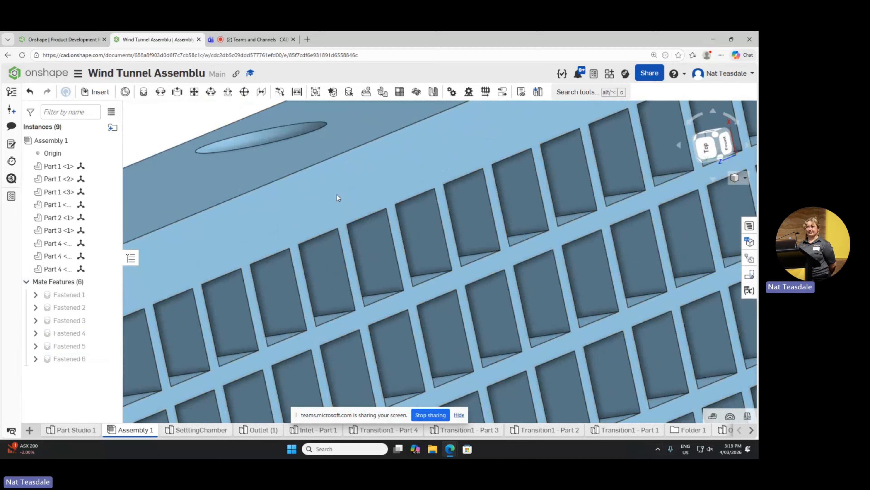
Step: Fasten the grid tray's mesh face to the recessed ledge face inside the test section frame, picking the tray first
{"action": "left_click", "coordinate": [136, 95]}
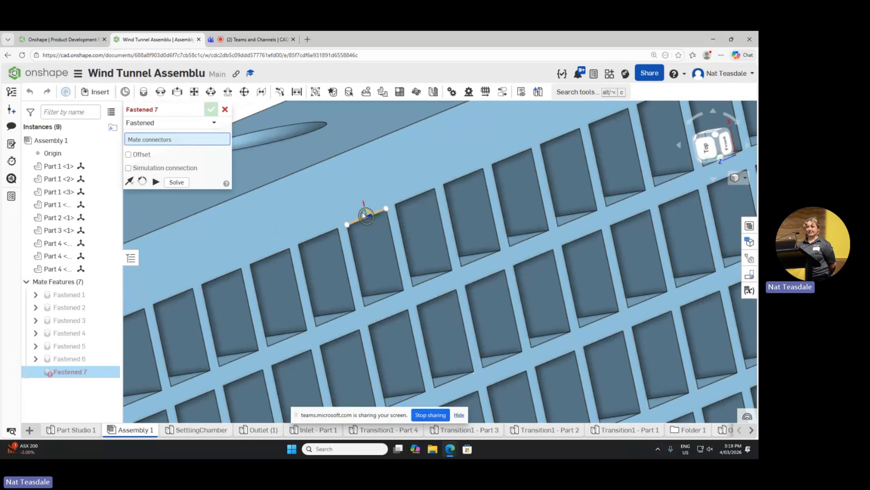
{"action": "left_click", "coordinate": [324, 192]}
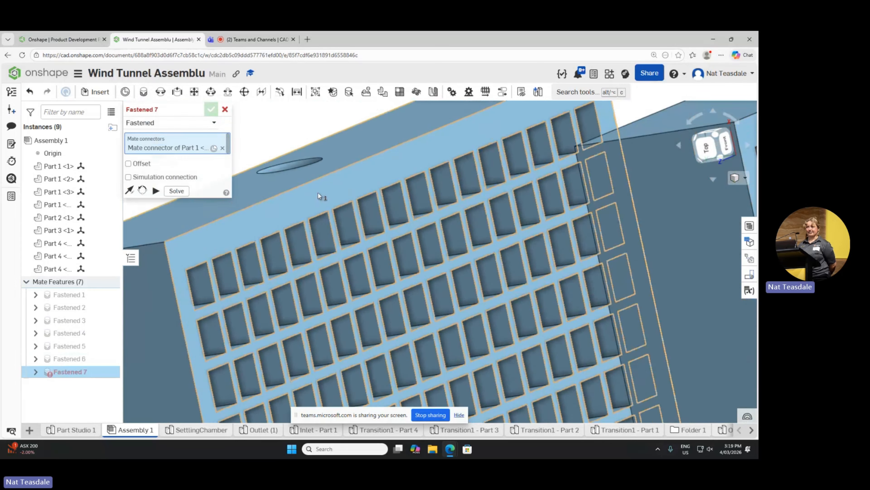
{"action": "scroll", "coordinate": [318, 193], "scroll_direction": "down", "scroll_amount": 5}
{"action": "right_click_drag", "start_coordinate": [318, 193], "coordinate": [372, 156]}
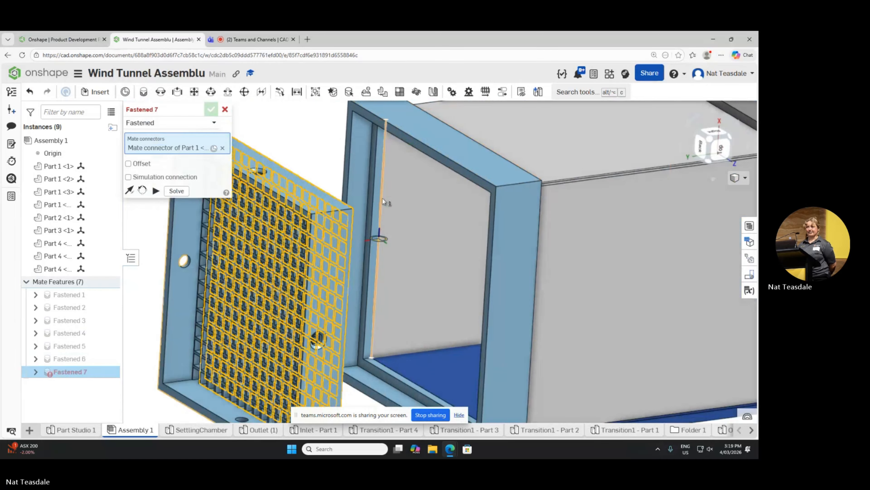
{"action": "right_click_drag", "start_coordinate": [382, 201], "coordinate": [347, 312]}
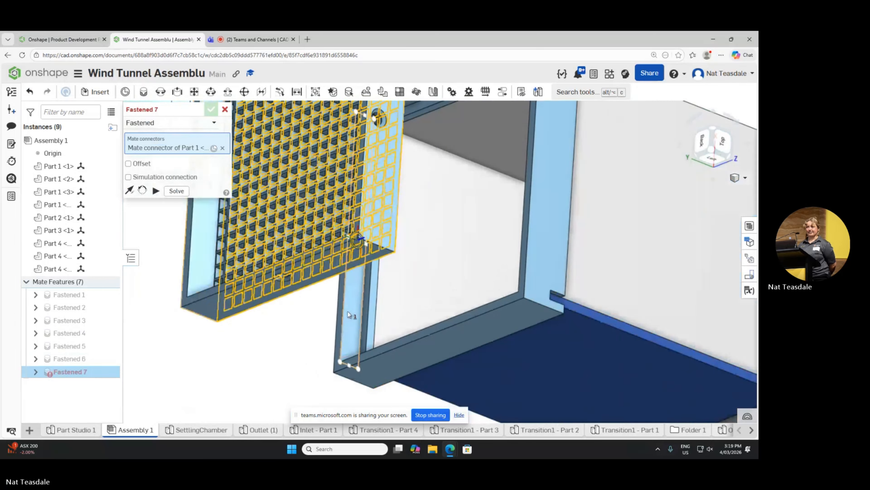
{"action": "scroll", "coordinate": [348, 311], "scroll_direction": "down", "scroll_amount": 5}
{"action": "scroll", "coordinate": [393, 221], "scroll_direction": "up", "scroll_amount": 10}
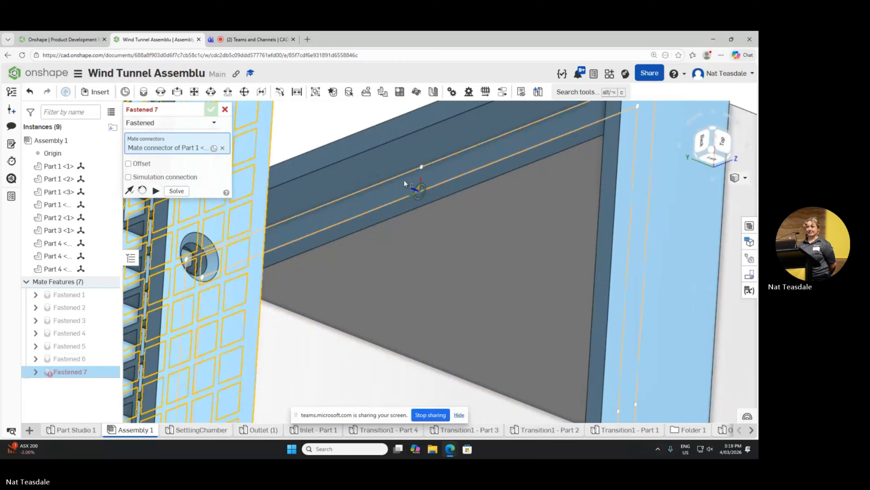
{"action": "scroll", "coordinate": [404, 182], "scroll_direction": "up", "scroll_amount": 3}
{"action": "left_click", "coordinate": [411, 193]}
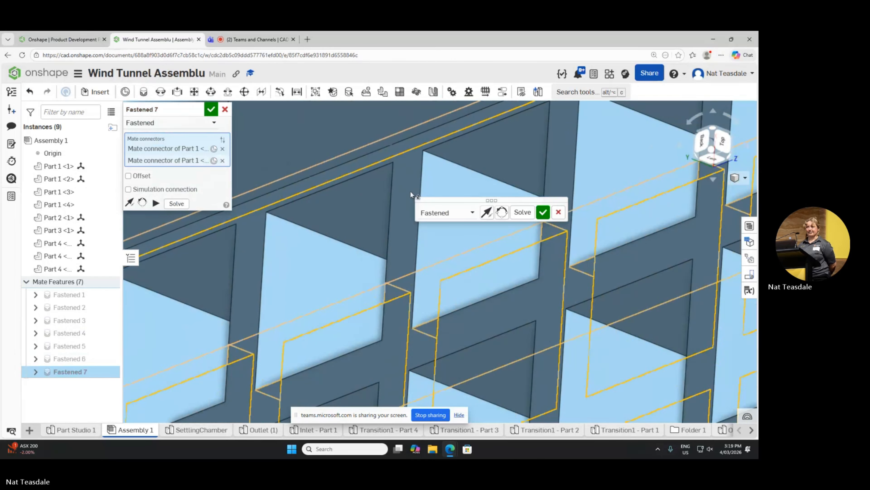
{"action": "scroll", "coordinate": [411, 192], "scroll_direction": "down", "scroll_amount": 12}
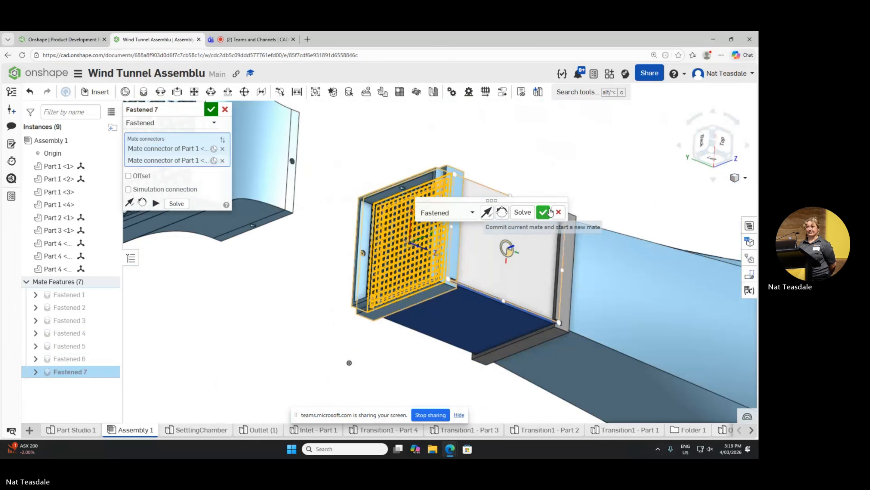
{"action": "left_click", "coordinate": [544, 212]}
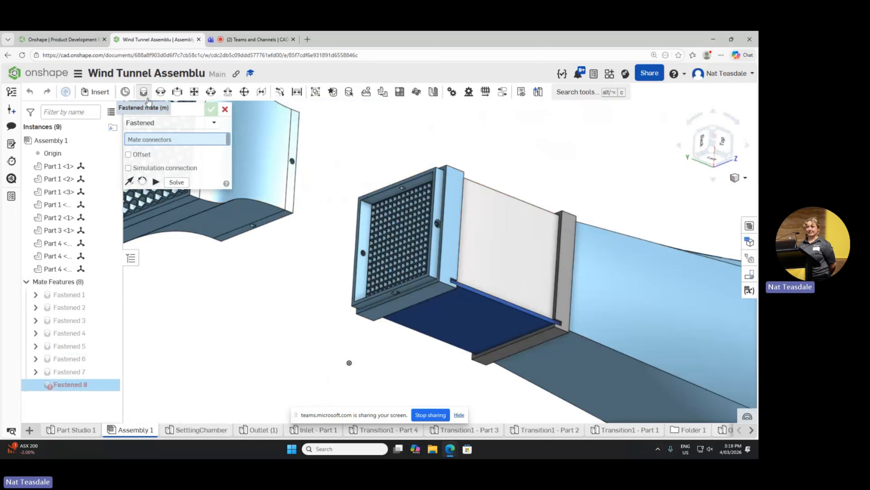
Step: Pick the flared section's narrow end face as the first connector of a new Fastened mate
{"action": "right_click_drag", "start_coordinate": [359, 131], "coordinate": [302, 152]}
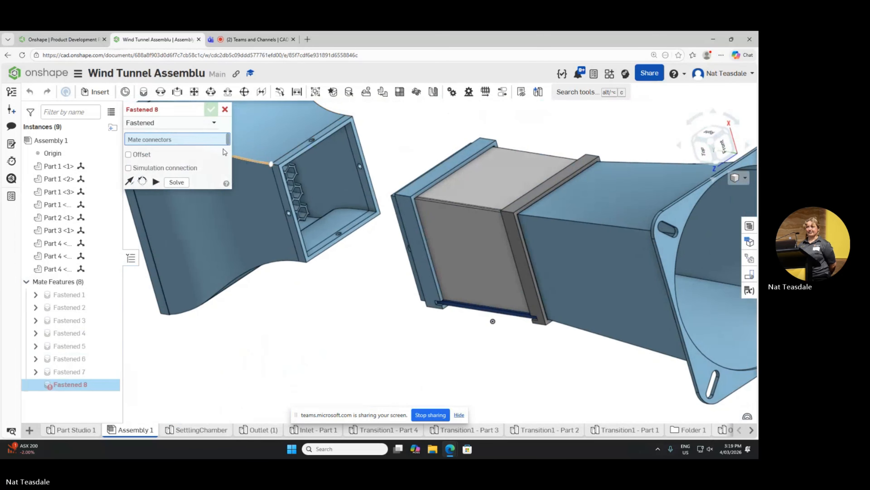
{"action": "left_click", "coordinate": [225, 109]}
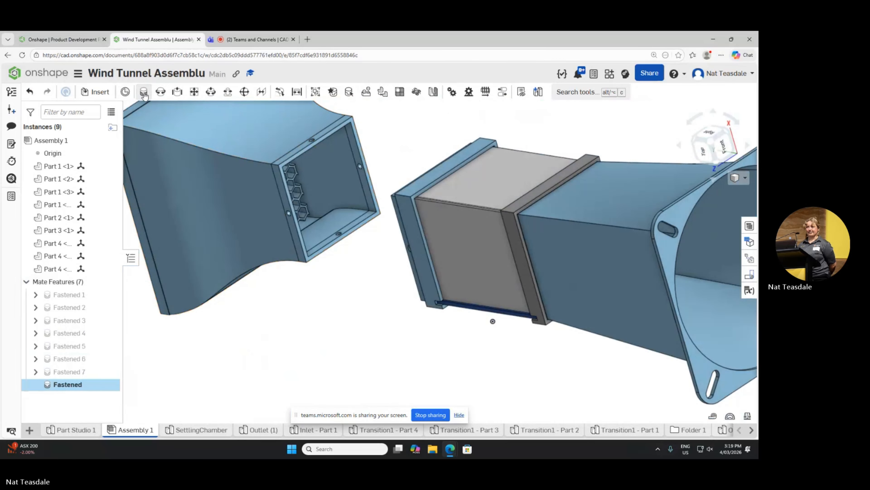
{"action": "scroll", "coordinate": [327, 173], "scroll_direction": "up", "scroll_amount": 5}
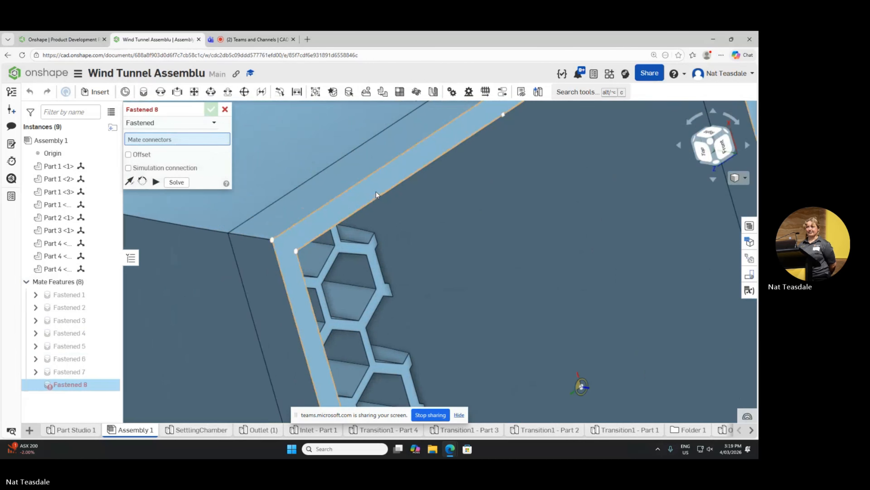
{"action": "left_click", "coordinate": [375, 191]}
{"action": "scroll", "coordinate": [377, 192], "scroll_direction": "down", "scroll_amount": 8}
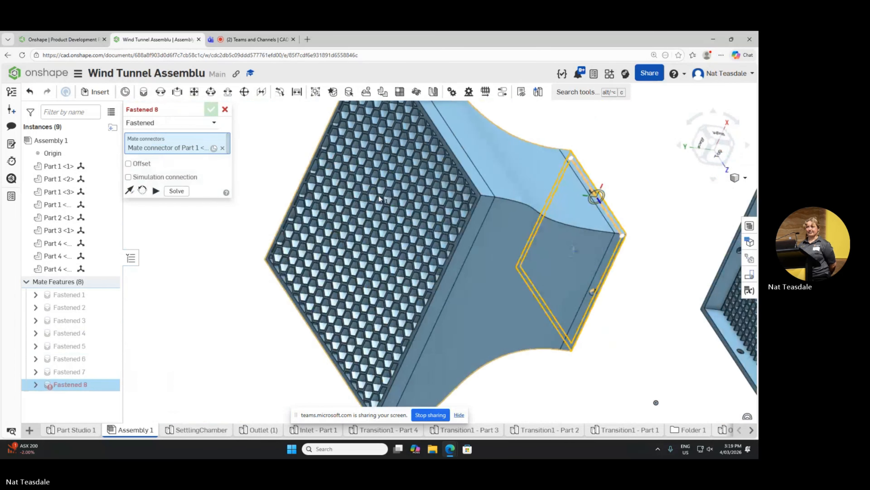
Step: Try the mesh face inside the grid tray as the flared section's second mate connector, and remove that connector
{"action": "scroll", "coordinate": [266, 194], "scroll_direction": "up", "scroll_amount": 1}
{"action": "scroll", "coordinate": [264, 194], "scroll_direction": "down", "scroll_amount": 6}
{"action": "scroll", "coordinate": [425, 202], "scroll_direction": "up", "scroll_amount": 3}
{"action": "scroll", "coordinate": [387, 248], "scroll_direction": "up", "scroll_amount": 7}
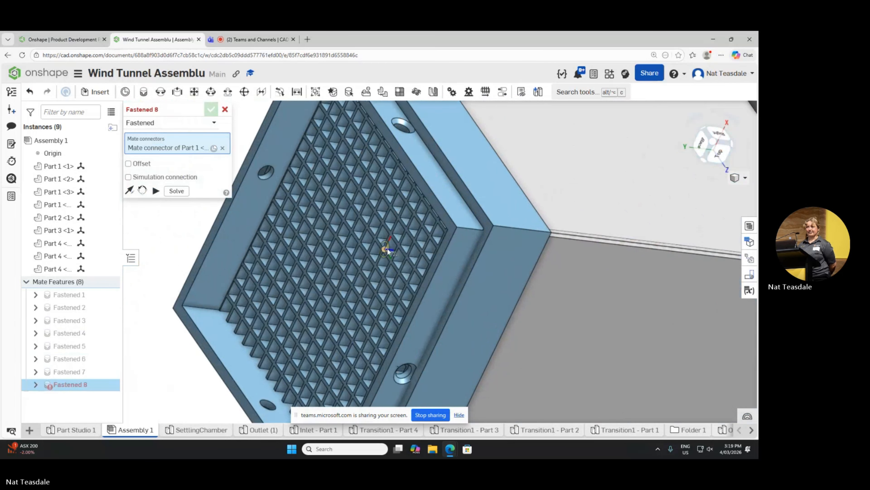
{"action": "scroll", "coordinate": [387, 248], "scroll_direction": "up", "scroll_amount": 10}
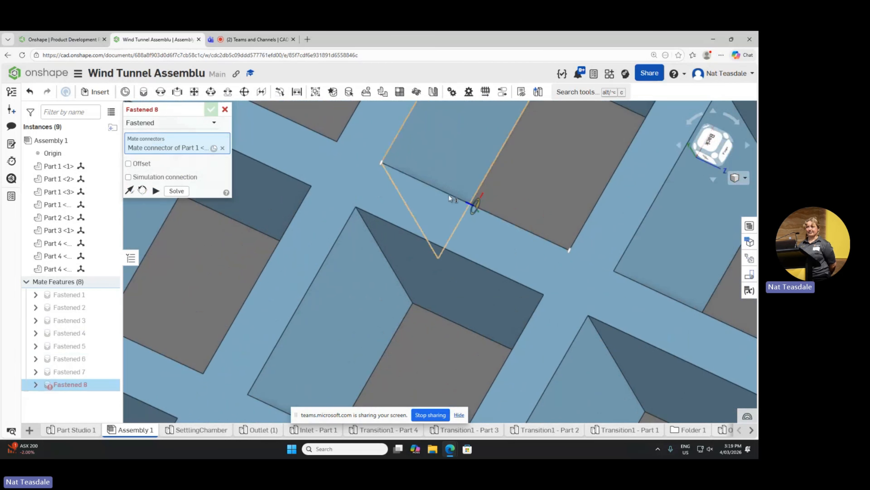
{"action": "left_click", "coordinate": [449, 196]}
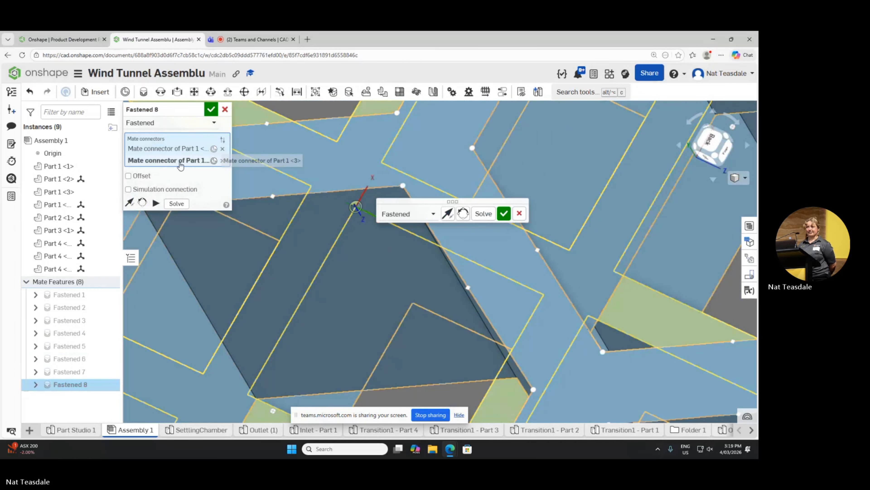
{"action": "left_click", "coordinate": [222, 160]}
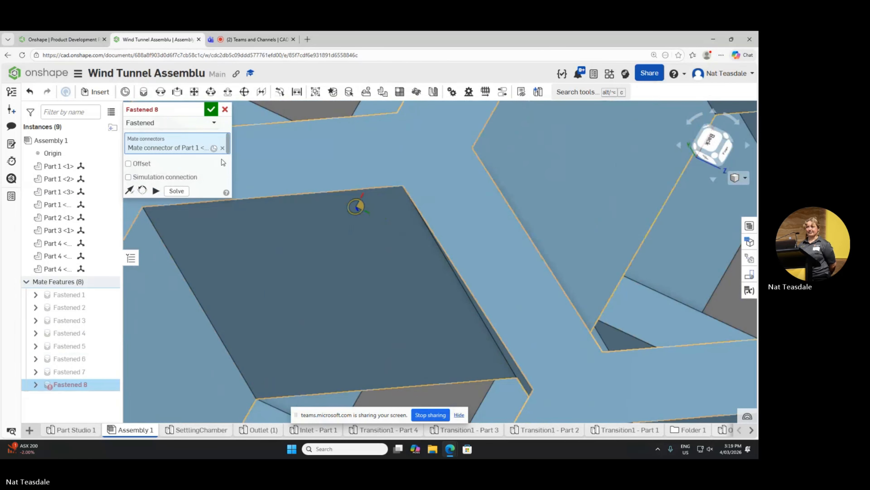
Step: Discard the flared section's unfinished Fastened mate
{"action": "scroll", "coordinate": [343, 210], "scroll_direction": "down", "scroll_amount": 10}
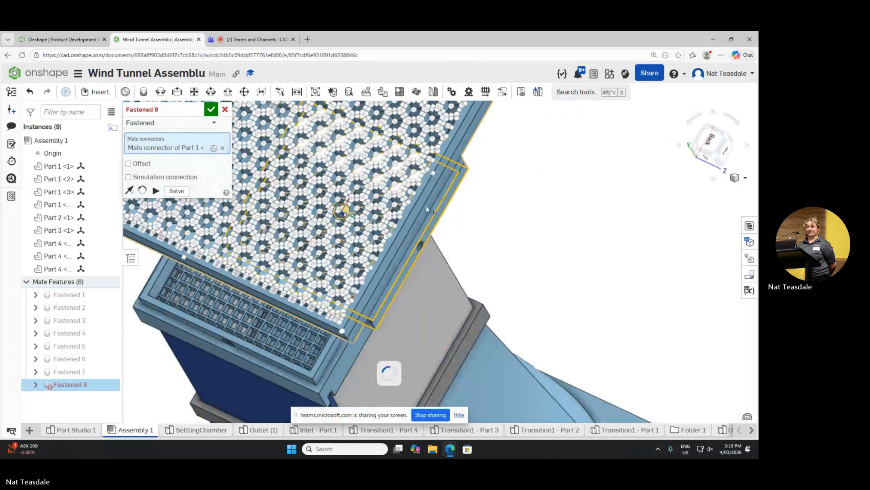
{"action": "right_click_drag", "start_coordinate": [427, 207], "coordinate": [490, 191]}
{"action": "scroll", "coordinate": [455, 220], "scroll_direction": "up", "scroll_amount": 4}
{"action": "scroll", "coordinate": [454, 221], "scroll_direction": "down", "scroll_amount": 4}
{"action": "scroll", "coordinate": [429, 218], "scroll_direction": "down", "scroll_amount": 4}
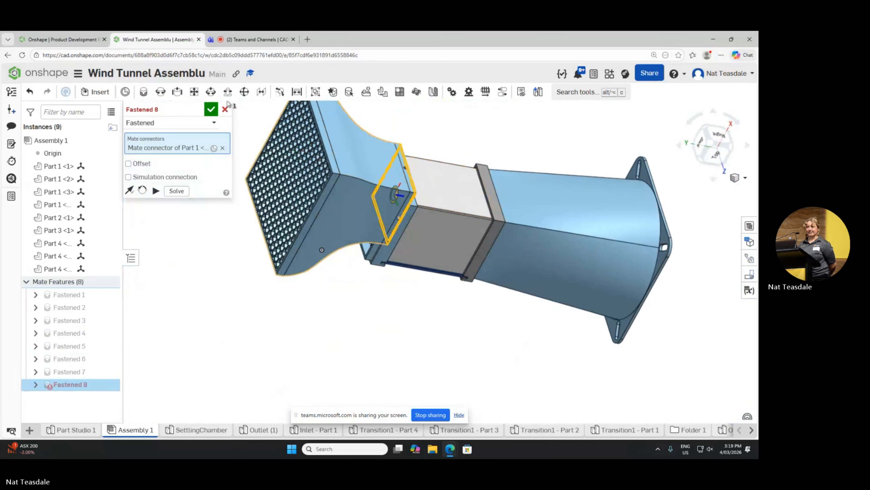
{"action": "left_click", "coordinate": [224, 109]}
Step: Begin a fresh Fastened mate with the rim face at the flared section's narrow end as the first connector
{"action": "left_click", "coordinate": [143, 91]}
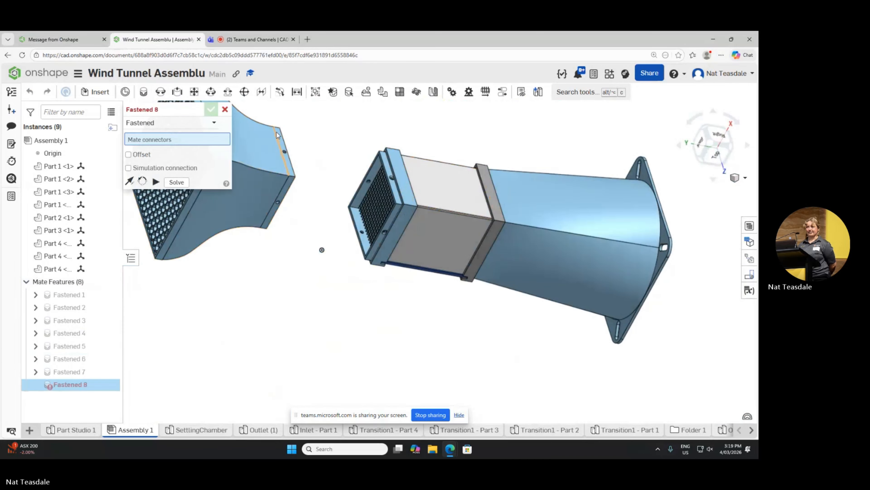
{"action": "scroll", "coordinate": [337, 151], "scroll_direction": "up", "scroll_amount": 4}
{"action": "right_click_drag", "start_coordinate": [338, 153], "coordinate": [291, 158]}
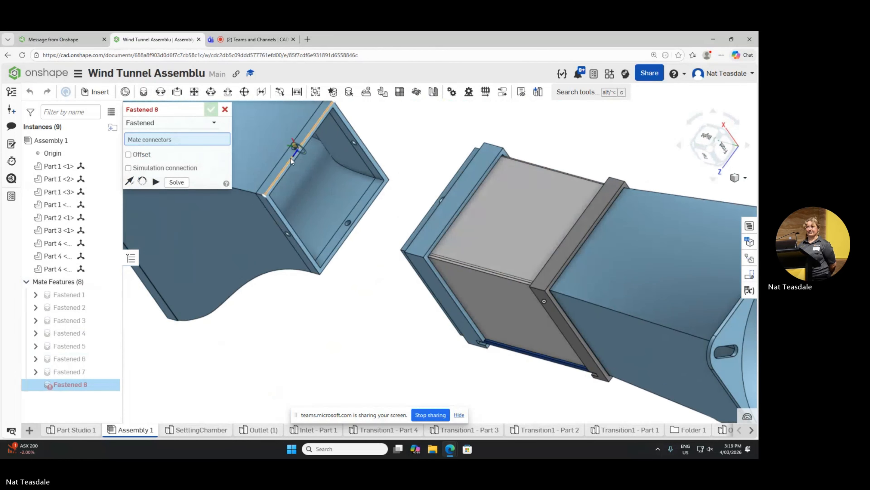
{"action": "scroll", "coordinate": [291, 158], "scroll_direction": "down", "scroll_amount": 5}
{"action": "scroll", "coordinate": [288, 165], "scroll_direction": "up", "scroll_amount": 10}
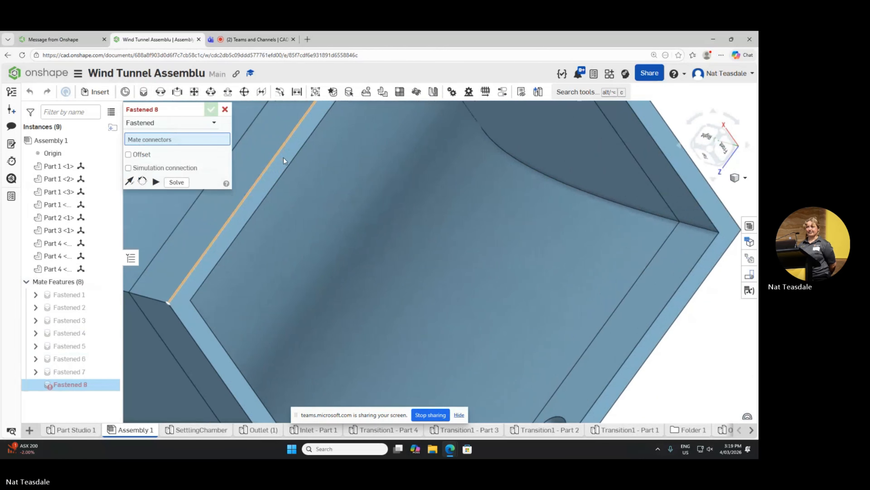
{"action": "scroll", "coordinate": [284, 158], "scroll_direction": "down", "scroll_amount": 3}
{"action": "left_click", "coordinate": [286, 159]}
{"action": "scroll", "coordinate": [284, 191], "scroll_direction": "down", "scroll_amount": 3}
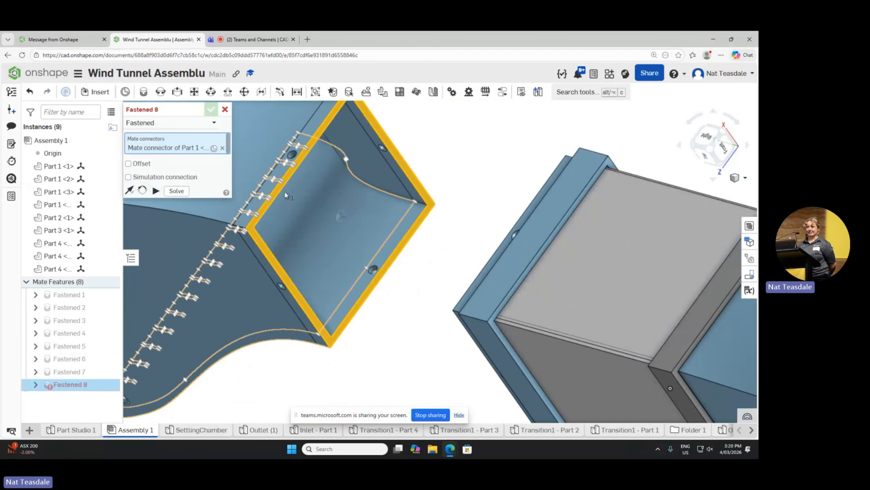
{"action": "scroll", "coordinate": [287, 193], "scroll_direction": "up", "scroll_amount": 3}
{"action": "scroll", "coordinate": [288, 193], "scroll_direction": "down", "scroll_amount": 6}
{"action": "right_click_drag", "start_coordinate": [379, 171], "coordinate": [432, 202]}
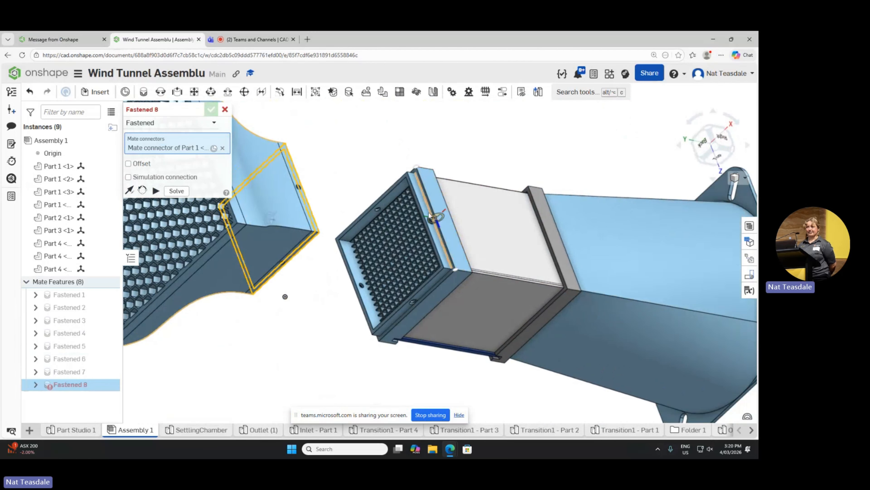
Step: Try the grid tray's triangular mesh as the second connector, repick that connector, and discard the mate
{"action": "scroll", "coordinate": [416, 231], "scroll_direction": "up", "scroll_amount": 2}
{"action": "scroll", "coordinate": [416, 231], "scroll_direction": "down", "scroll_amount": 3}
{"action": "scroll", "coordinate": [417, 231], "scroll_direction": "up", "scroll_amount": 8}
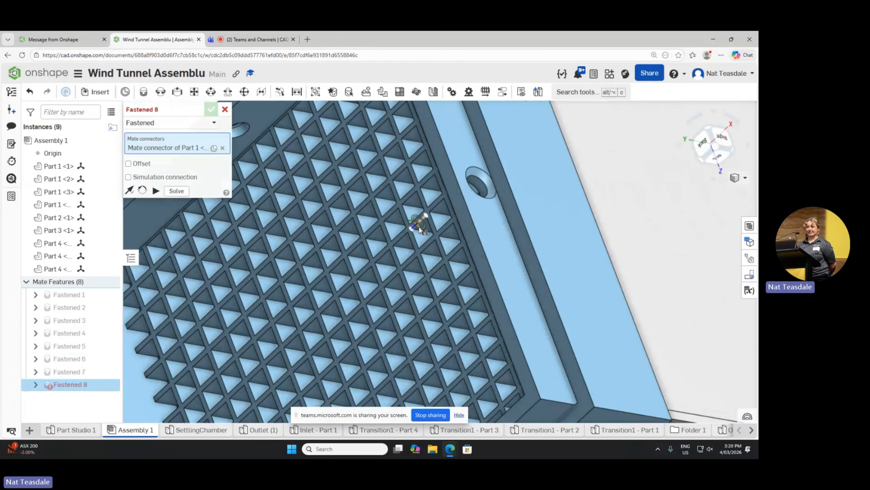
{"action": "left_click", "coordinate": [418, 226]}
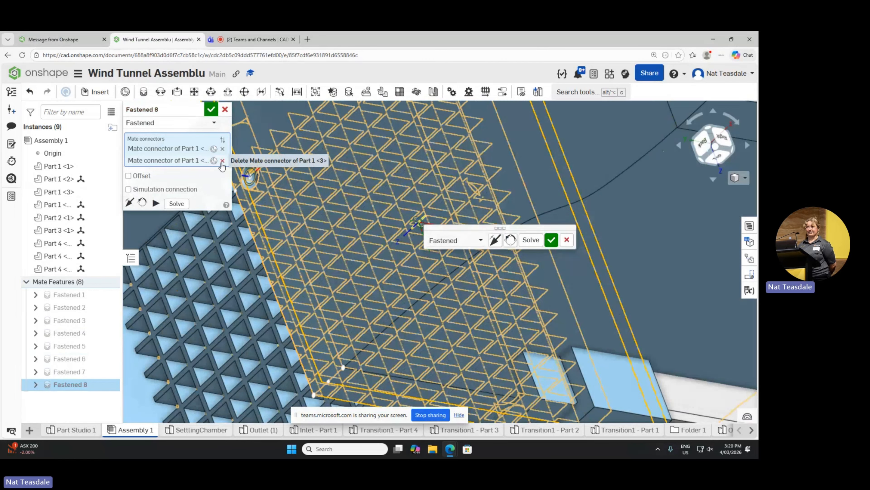
{"action": "left_click", "coordinate": [222, 160]}
{"action": "left_click", "coordinate": [420, 209]}
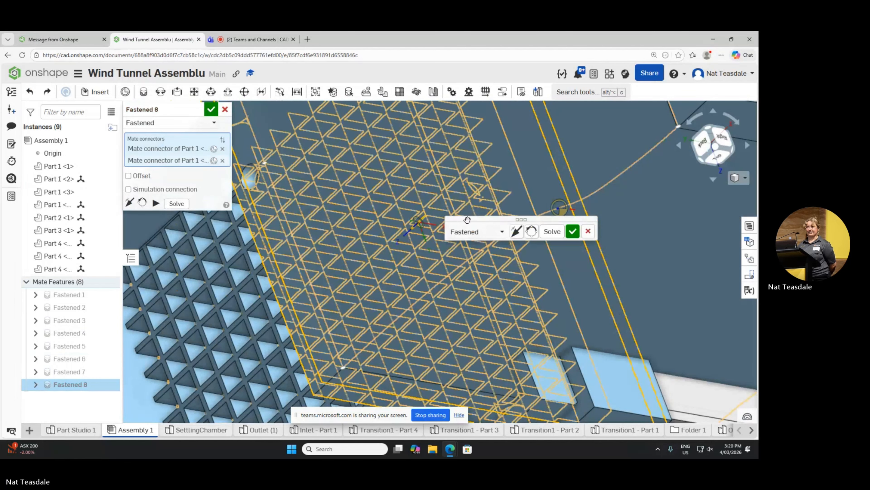
{"action": "scroll", "coordinate": [408, 201], "scroll_direction": "down", "scroll_amount": 10}
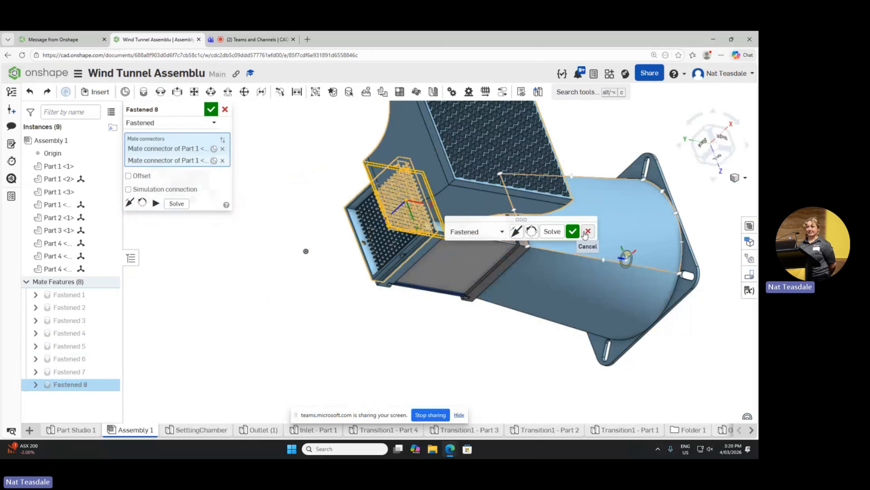
{"action": "left_click", "coordinate": [585, 234]}
Step: Restart the Fastened mate, taking the end face around the flared section's narrow opening as the first connector
{"action": "left_click", "coordinate": [310, 149]}
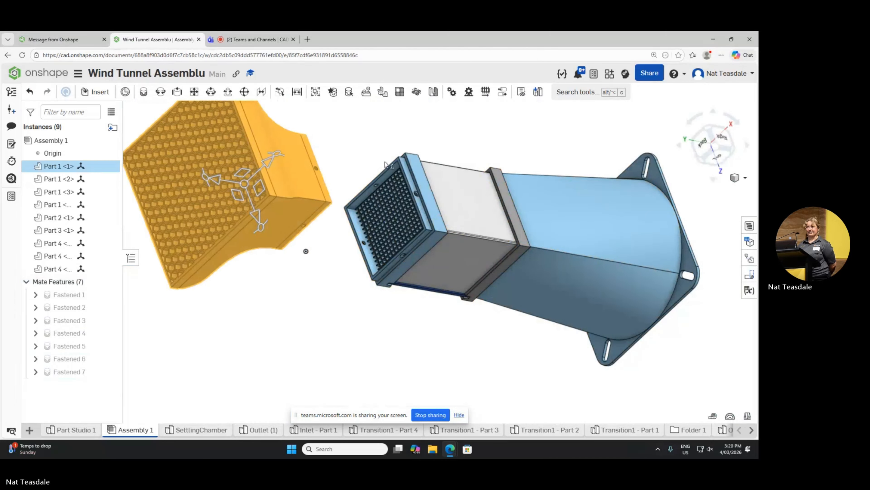
{"action": "scroll", "coordinate": [345, 148], "scroll_direction": "up", "scroll_amount": 5}
{"action": "left_click", "coordinate": [320, 161]}
{"action": "scroll", "coordinate": [320, 161], "scroll_direction": "up", "scroll_amount": 5}
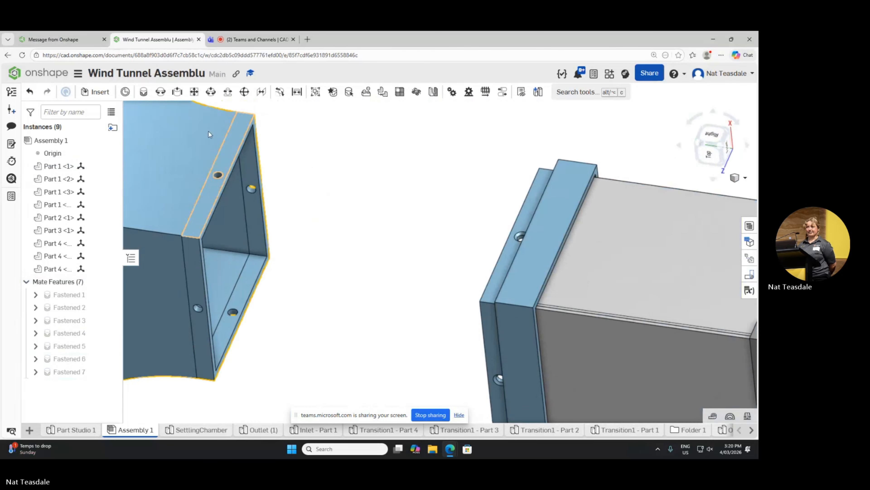
{"action": "left_click", "coordinate": [143, 92]}
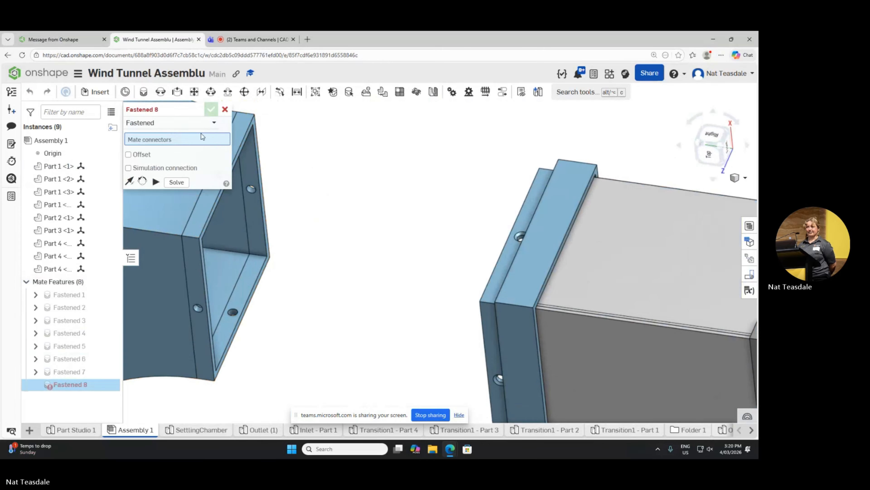
{"action": "scroll", "coordinate": [186, 238], "scroll_direction": "down", "scroll_amount": 4}
{"action": "scroll", "coordinate": [182, 238], "scroll_direction": "up", "scroll_amount": 7}
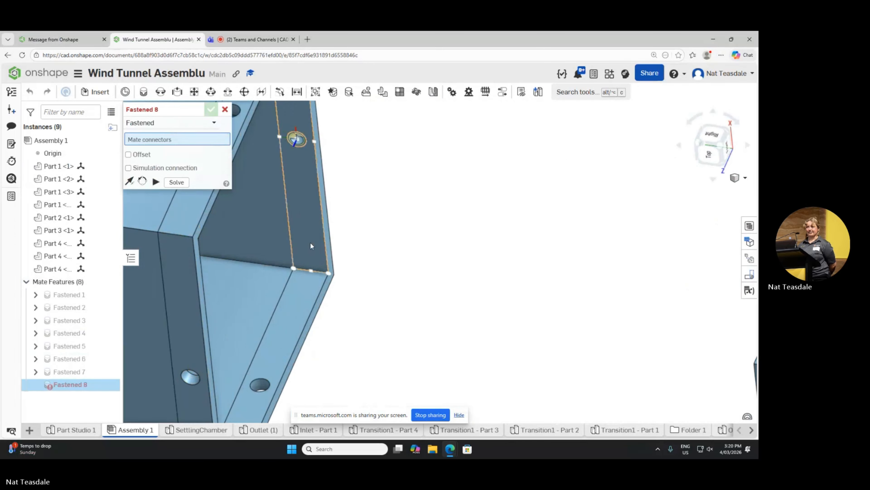
{"action": "right_click_drag", "start_coordinate": [310, 242], "coordinate": [338, 239]}
{"action": "scroll", "coordinate": [343, 240], "scroll_direction": "down", "scroll_amount": 6}
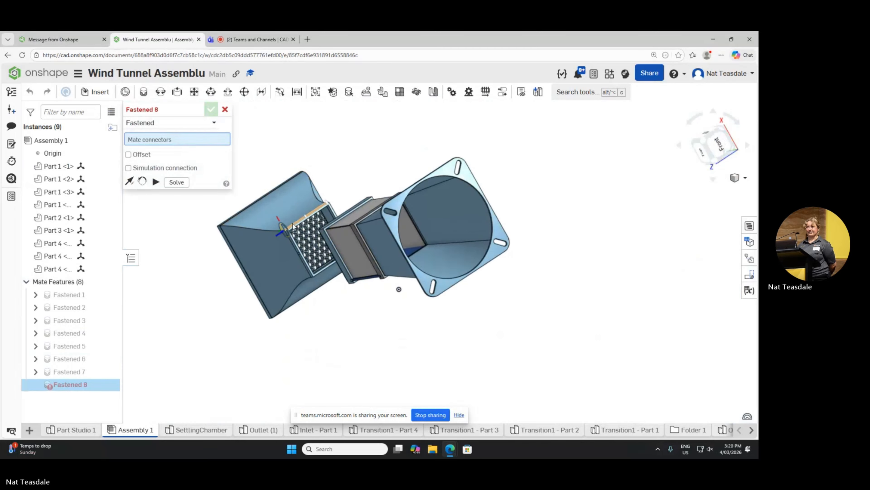
{"action": "scroll", "coordinate": [313, 225], "scroll_direction": "up", "scroll_amount": 7}
{"action": "left_click", "coordinate": [313, 202]}
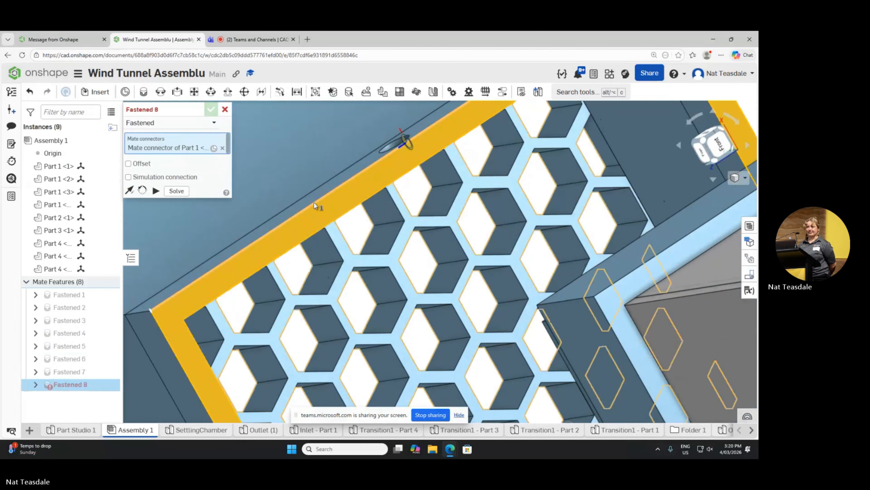
Step: Pick the mesh face inside the grid tray as the second connector and accept the flared section's Fastened mate
{"action": "scroll", "coordinate": [318, 204], "scroll_direction": "down", "scroll_amount": 6}
{"action": "right_click_drag", "start_coordinate": [332, 207], "coordinate": [384, 220]}
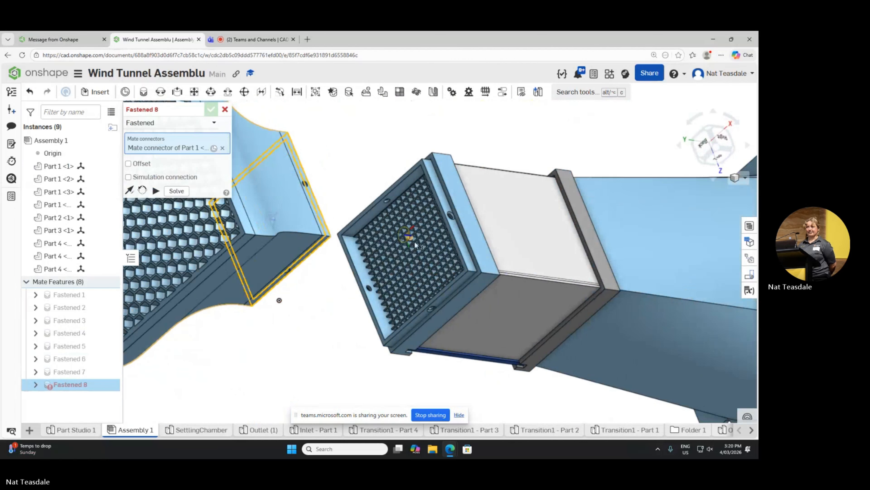
{"action": "scroll", "coordinate": [430, 240], "scroll_direction": "up", "scroll_amount": 5}
{"action": "scroll", "coordinate": [430, 240], "scroll_direction": "up", "scroll_amount": 8}
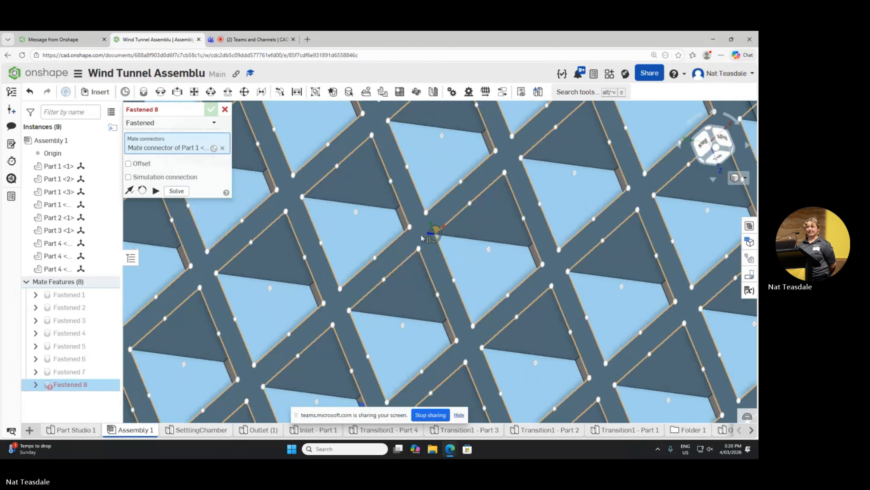
{"action": "scroll", "coordinate": [421, 232], "scroll_direction": "up", "scroll_amount": 3}
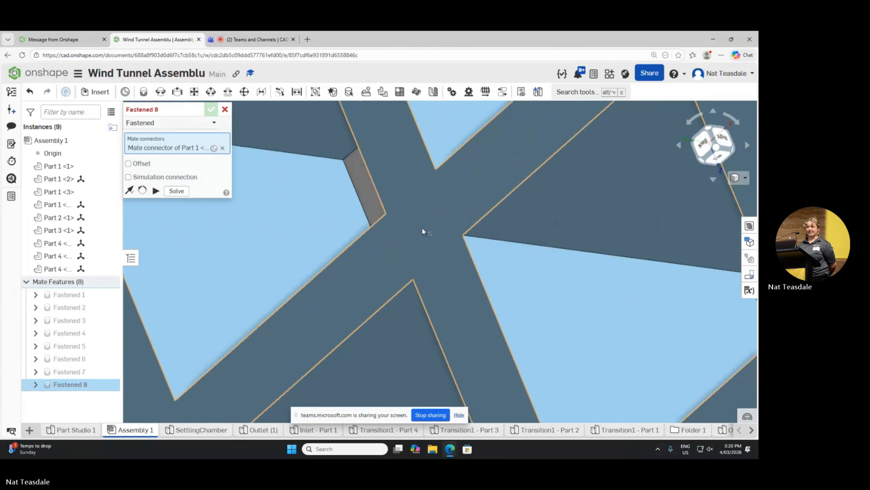
{"action": "left_click", "coordinate": [421, 227]}
{"action": "scroll", "coordinate": [400, 216], "scroll_direction": "down", "scroll_amount": 4}
{"action": "left_click", "coordinate": [555, 248]}
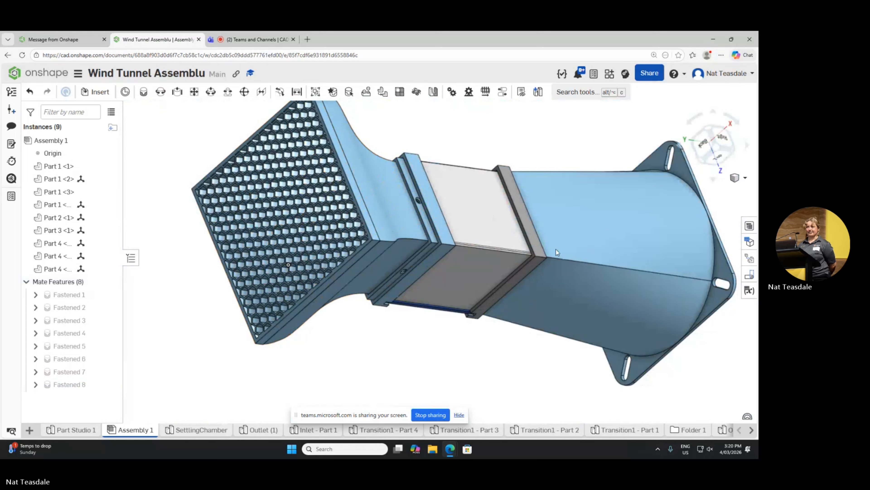
Step: Start another Fastened mate and open a section view with the test section's lower grey panel face as its section plane
{"action": "key", "text": "m"}
{"action": "right_click_drag", "start_coordinate": [460, 140], "coordinate": [436, 121]}
{"action": "scroll", "coordinate": [382, 210], "scroll_direction": "down", "scroll_amount": 10}
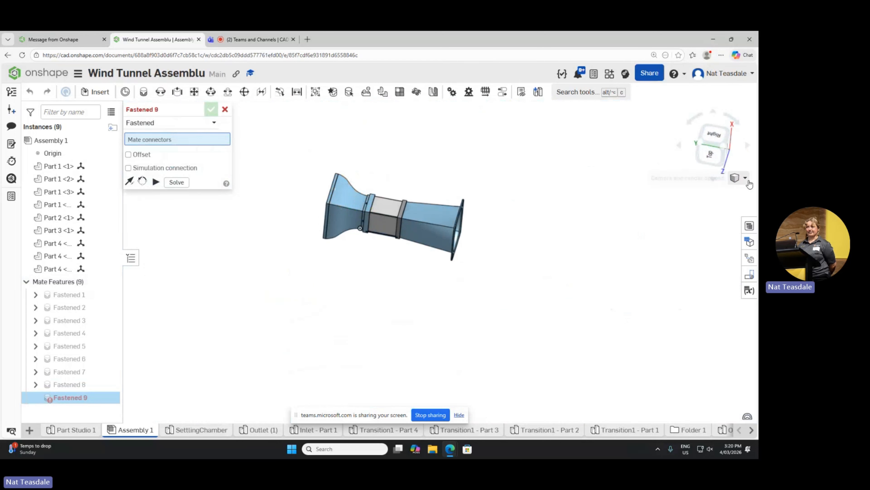
{"action": "mouse_move", "coordinate": [502, 185]}
{"action": "right_mouse_down"}
{"action": "mouse_move", "coordinate": [497, 179]}
{"action": "mouse_move", "coordinate": [515, 178]}
{"action": "right_mouse_up"}
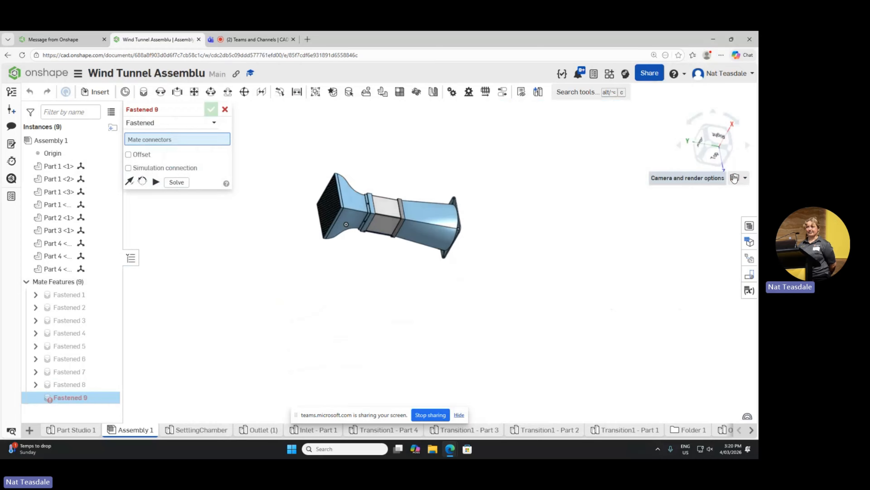
{"action": "left_click", "coordinate": [736, 177]}
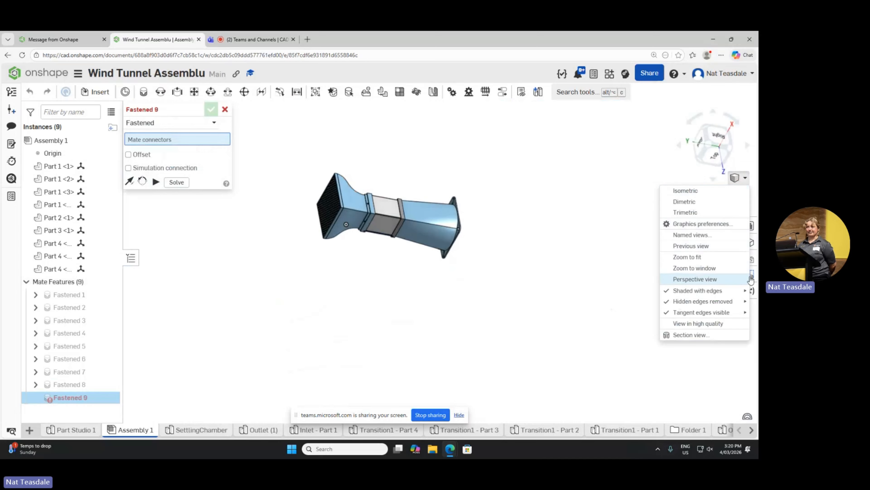
{"action": "left_click", "coordinate": [721, 340]}
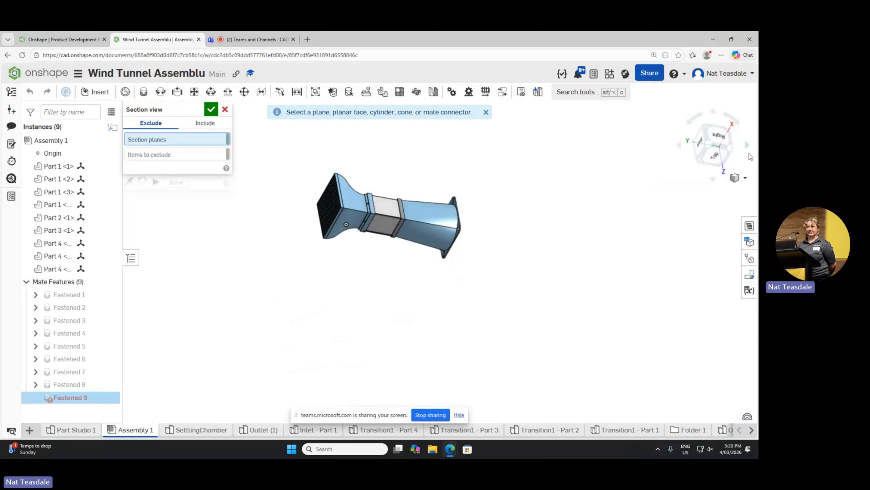
{"action": "left_click", "coordinate": [745, 178]}
{"action": "left_click", "coordinate": [745, 177]}
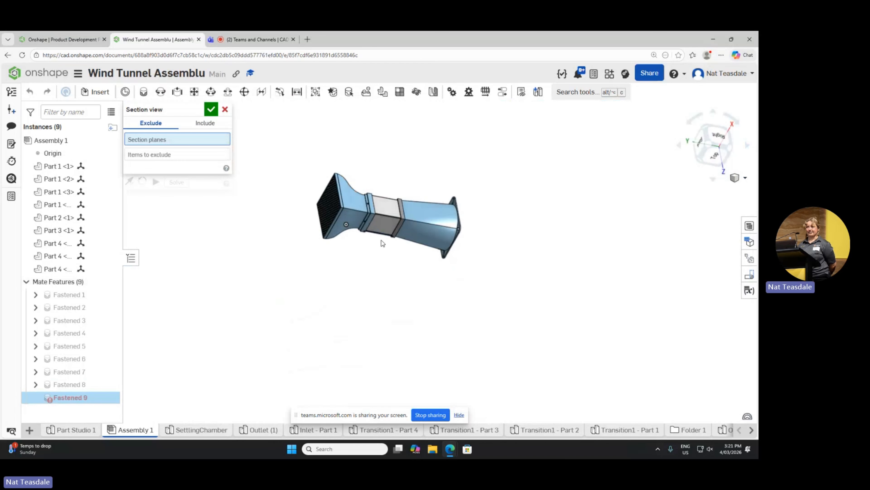
{"action": "left_click", "coordinate": [384, 229]}
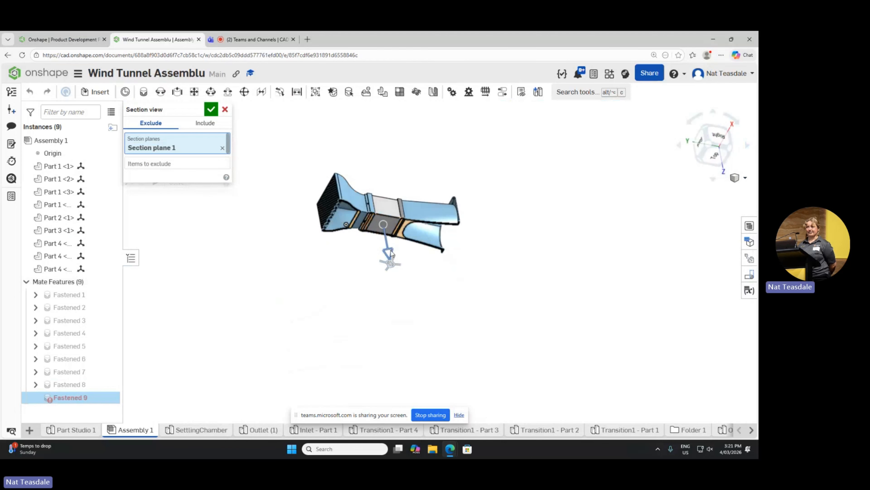
Step: Move the section plane into the tunnel's interior with its tilt at 0 deg, and apply the section view
{"action": "left_click_drag", "start_coordinate": [389, 253], "coordinate": [393, 230]}
{"action": "mouse_move", "coordinate": [463, 242]}
{"action": "right_mouse_down"}
{"action": "mouse_move", "coordinate": [446, 224]}
{"action": "mouse_move", "coordinate": [449, 235]}
{"action": "right_mouse_up"}
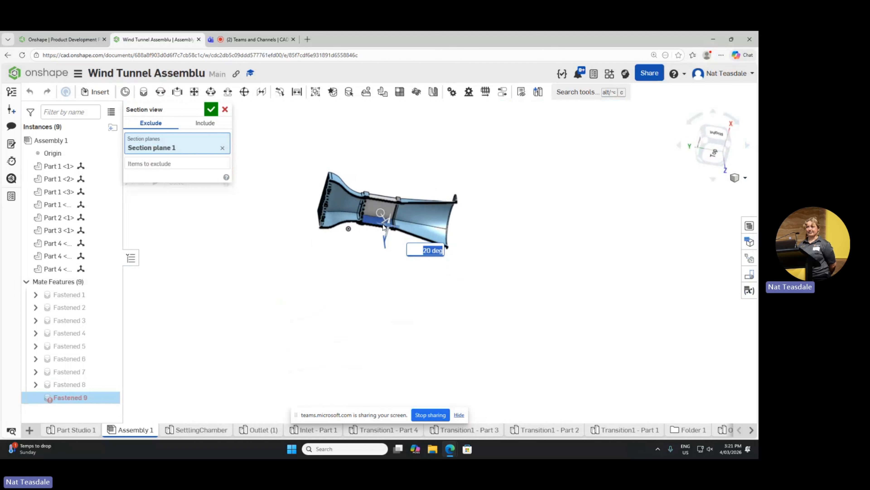
{"action": "scroll", "coordinate": [372, 219], "scroll_direction": "up", "scroll_amount": 5}
{"action": "scroll", "coordinate": [371, 217], "scroll_direction": "up", "scroll_amount": 2}
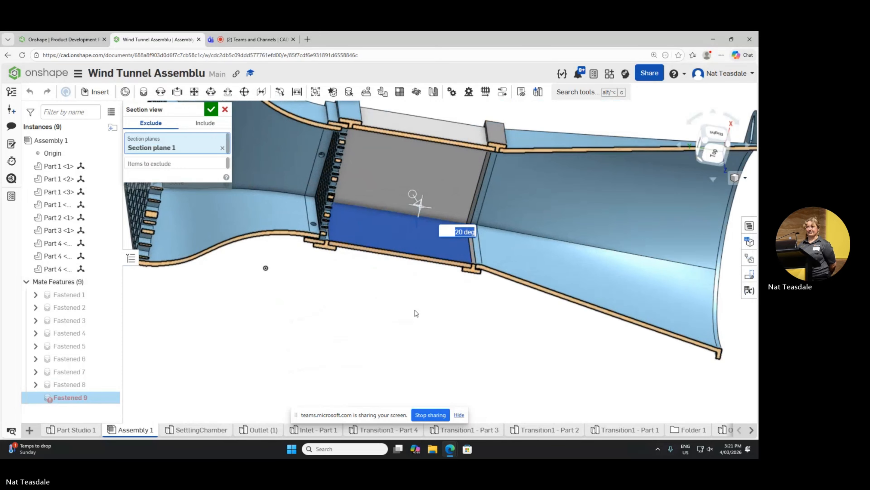
{"action": "scroll", "coordinate": [415, 311], "scroll_direction": "down", "scroll_amount": 3}
{"action": "right_click_drag", "start_coordinate": [429, 235], "coordinate": [460, 251]}
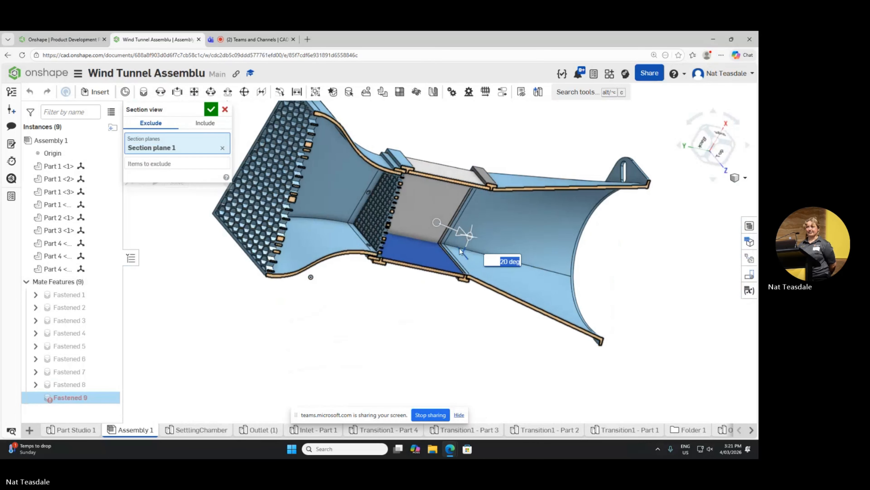
{"action": "left_click_drag", "start_coordinate": [469, 236], "coordinate": [462, 253]}
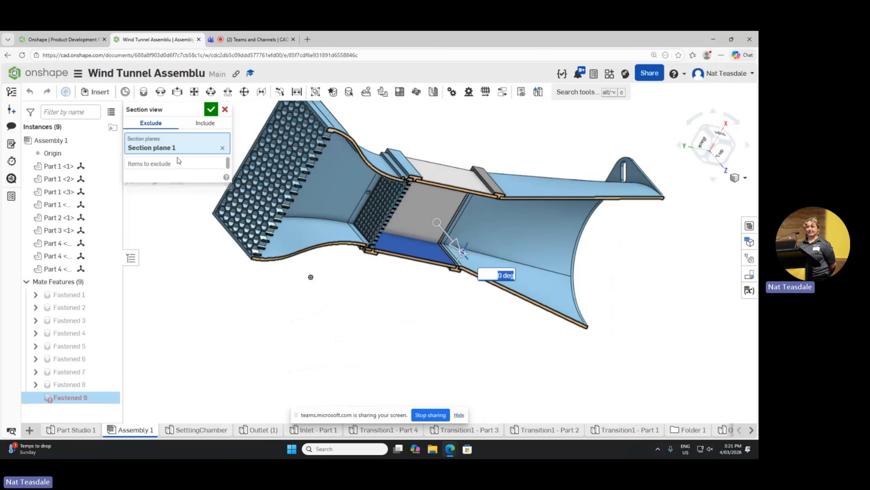
{"action": "left_click", "coordinate": [211, 109]}
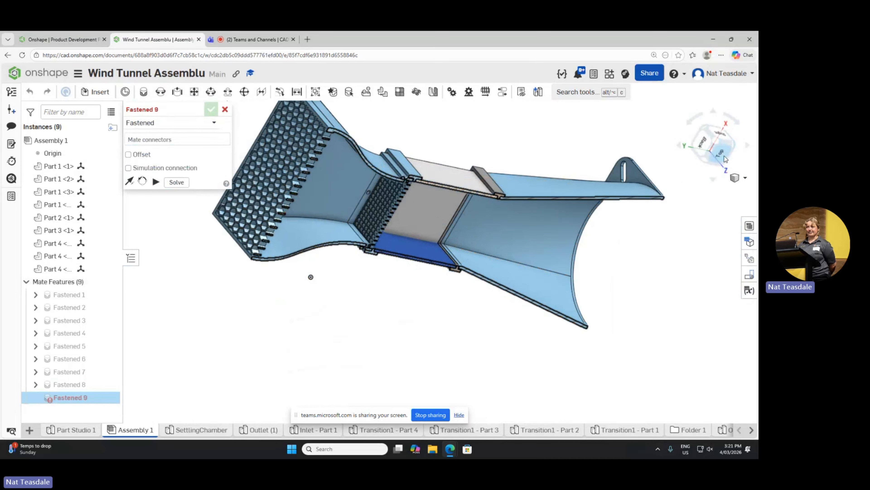
Step: Examine the sectioned wind tunnel from the top with its long axis horizontal, and at an angle from the inlet end
{"action": "left_click", "coordinate": [723, 157]}
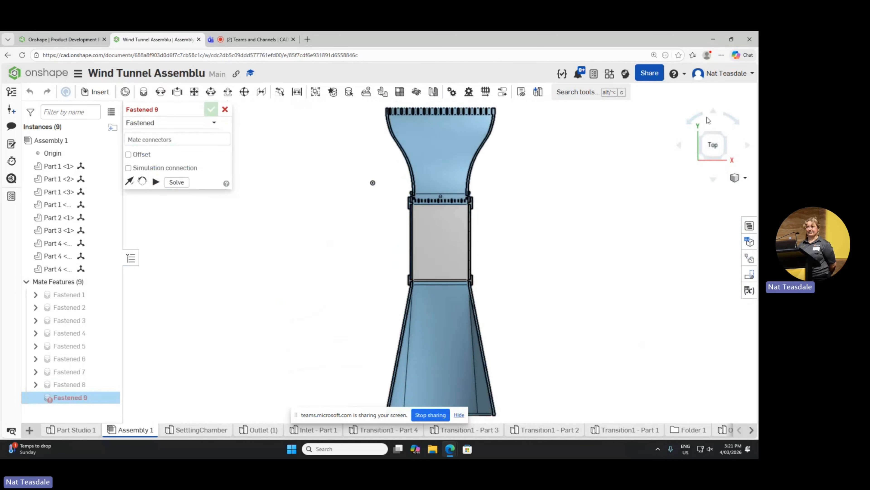
{"action": "left_click", "coordinate": [699, 121]}
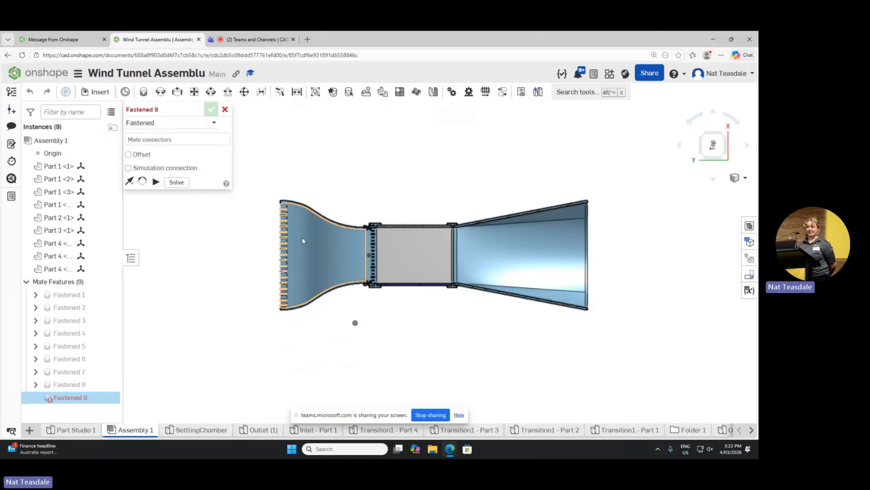
{"action": "right_click_drag", "start_coordinate": [242, 238], "coordinate": [272, 257]}
{"action": "scroll", "coordinate": [272, 256], "scroll_direction": "up", "scroll_amount": 5}
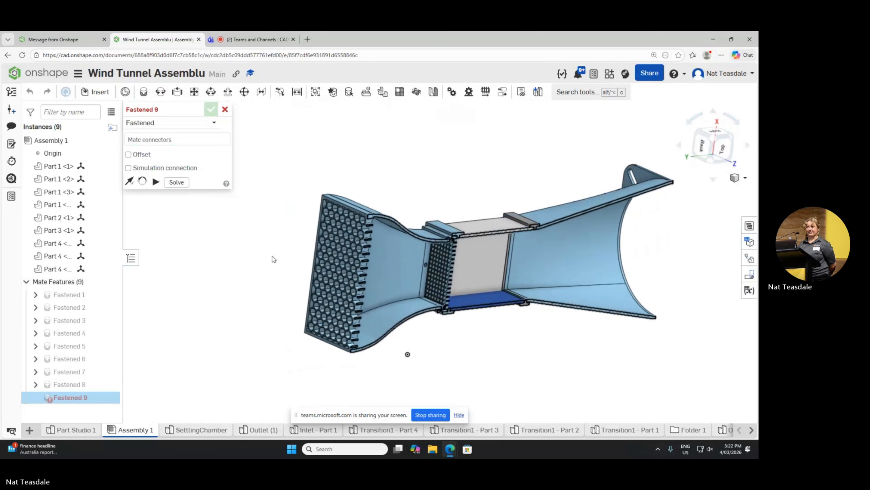
Step: Examine the honeycomb at the sectioned inlet and the square mesh behind it from several angles at the inlet end
{"action": "right_click_drag", "start_coordinate": [337, 289], "coordinate": [373, 265]}
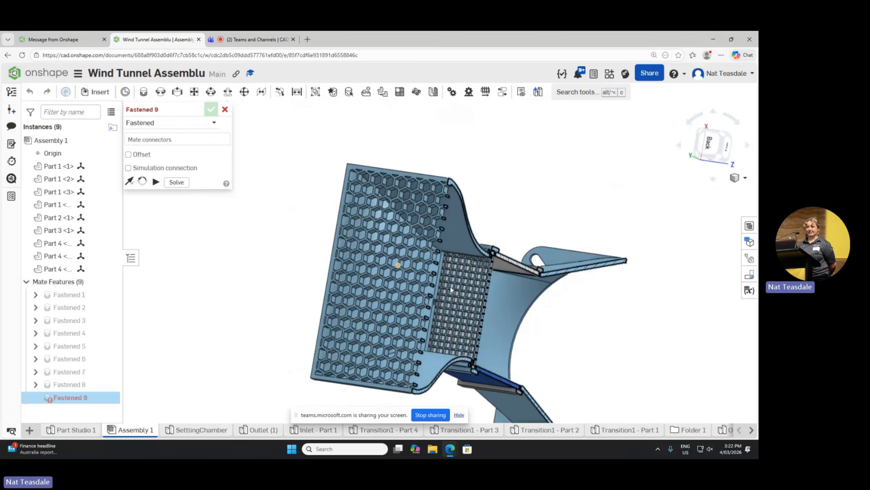
{"action": "right_click_drag", "start_coordinate": [397, 266], "coordinate": [365, 253]}
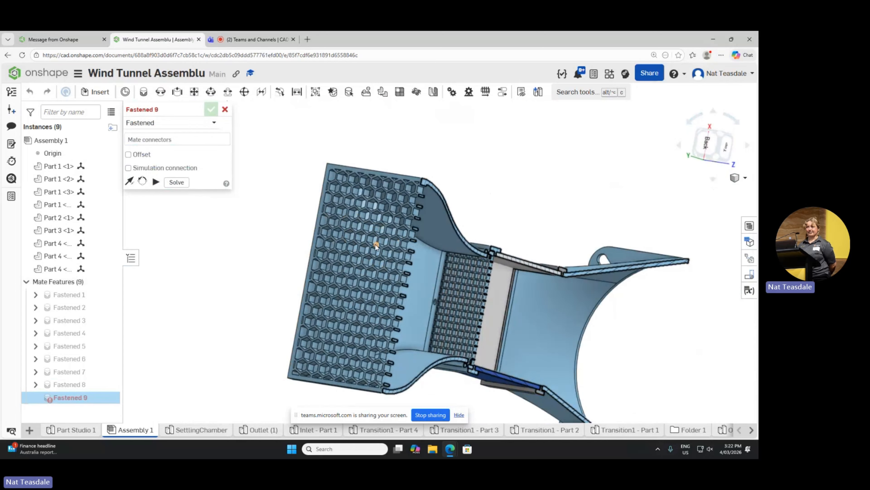
{"action": "right_click_drag", "start_coordinate": [381, 258], "coordinate": [386, 257]}
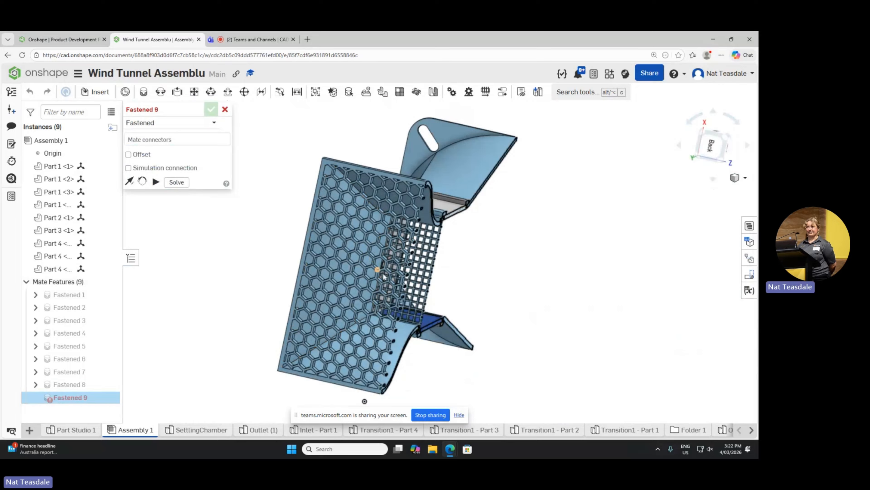
{"action": "right_click_drag", "start_coordinate": [390, 278], "coordinate": [386, 275]}
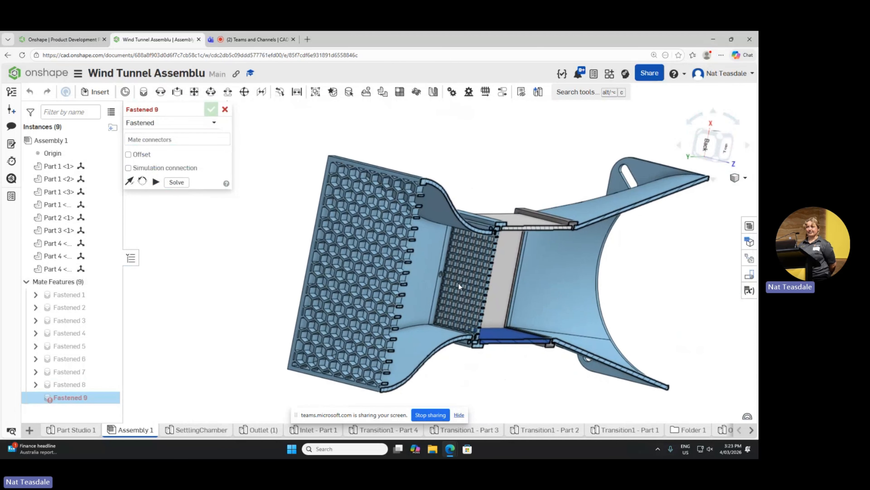
{"action": "left_click_drag", "start_coordinate": [458, 283], "coordinate": [456, 284]}
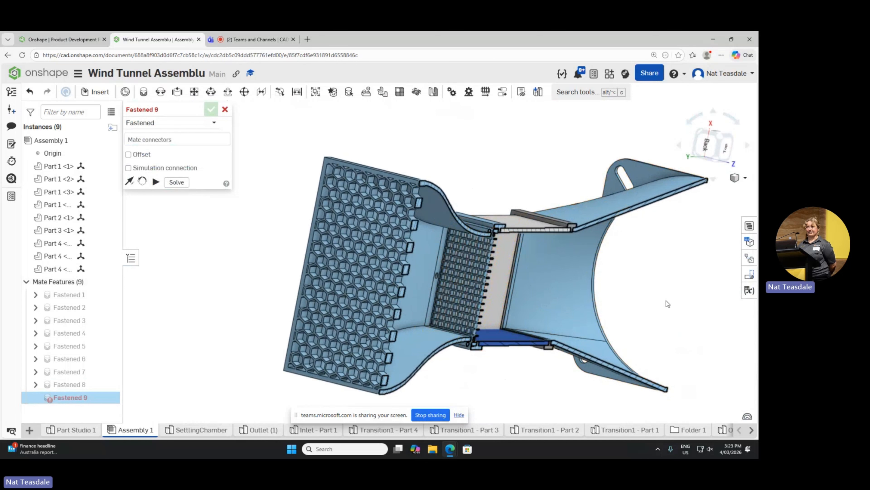
Step: Examine the sectioned test section from above, including its joints with the mesh frame and the flared section
{"action": "key", "text": "n"}
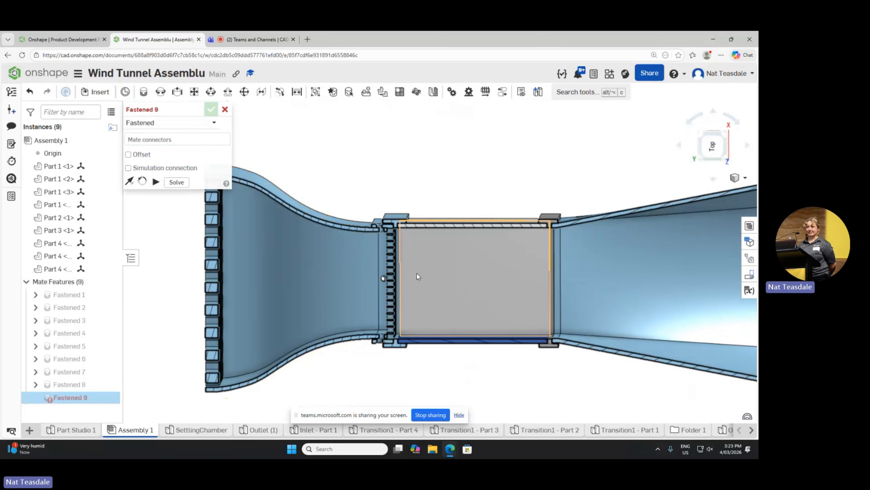
{"action": "scroll", "coordinate": [274, 270], "scroll_direction": "up", "scroll_amount": 3}
{"action": "scroll", "coordinate": [260, 267], "scroll_direction": "down", "scroll_amount": 5}
{"action": "scroll", "coordinate": [351, 277], "scroll_direction": "up", "scroll_amount": 3}
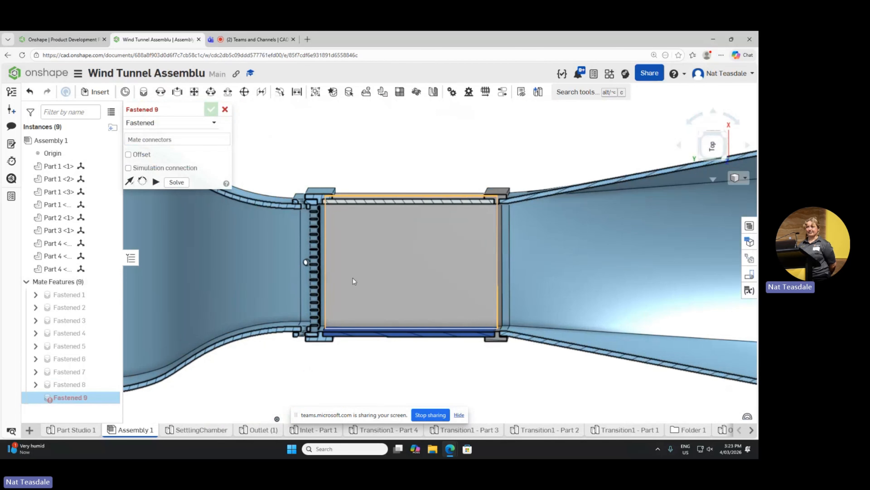
{"action": "right_click_drag", "start_coordinate": [417, 247], "coordinate": [412, 238]}
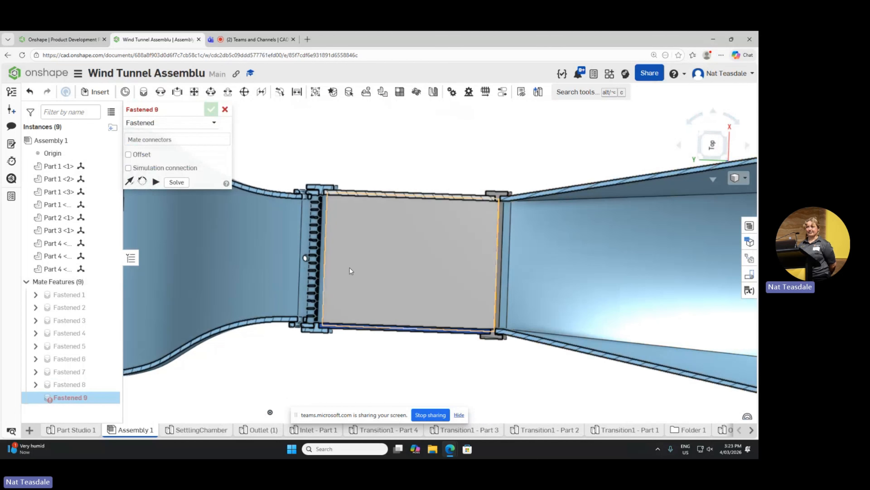
{"action": "scroll", "coordinate": [343, 266], "scroll_direction": "down", "scroll_amount": 6}
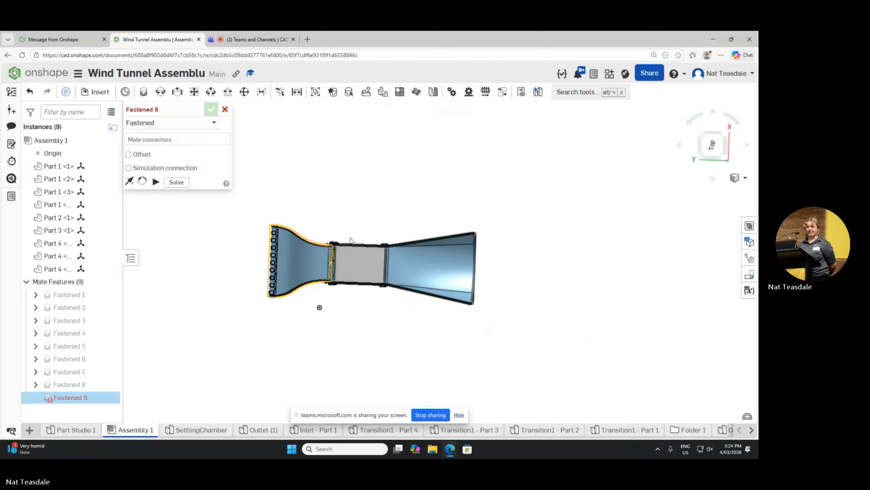
Step: Examine the sectioned wind tunnel from its left side, at an oblique angle and from above, comparing the outer walls with the interior
{"action": "right_click_drag", "start_coordinate": [386, 247], "coordinate": [366, 235]}
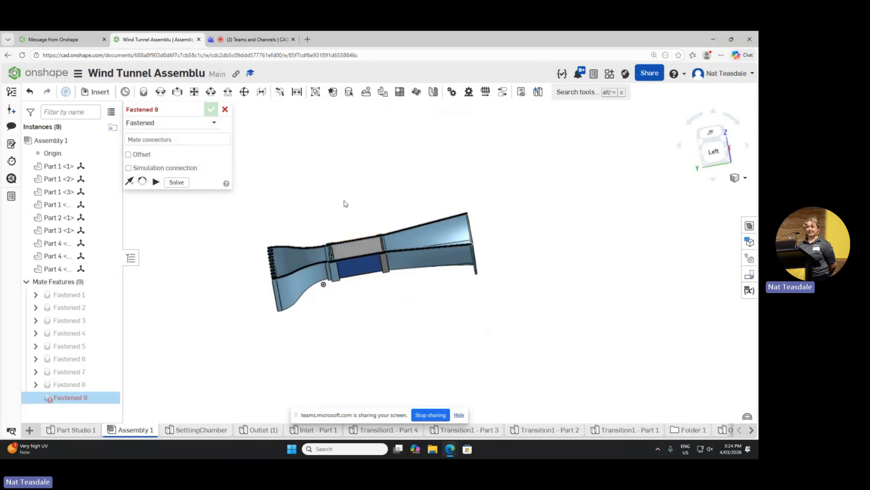
{"action": "scroll", "coordinate": [361, 263], "scroll_direction": "up", "scroll_amount": 4}
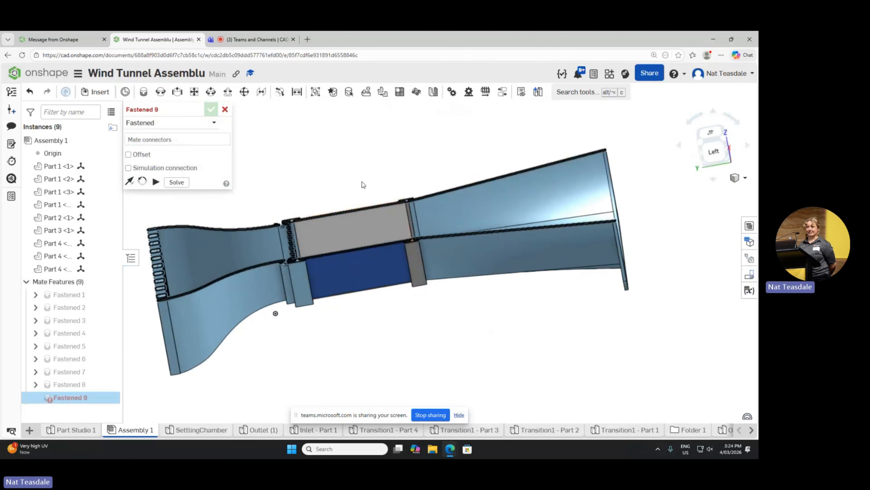
{"action": "right_click_drag", "start_coordinate": [362, 181], "coordinate": [372, 164]}
{"action": "left_click", "coordinate": [381, 238]}
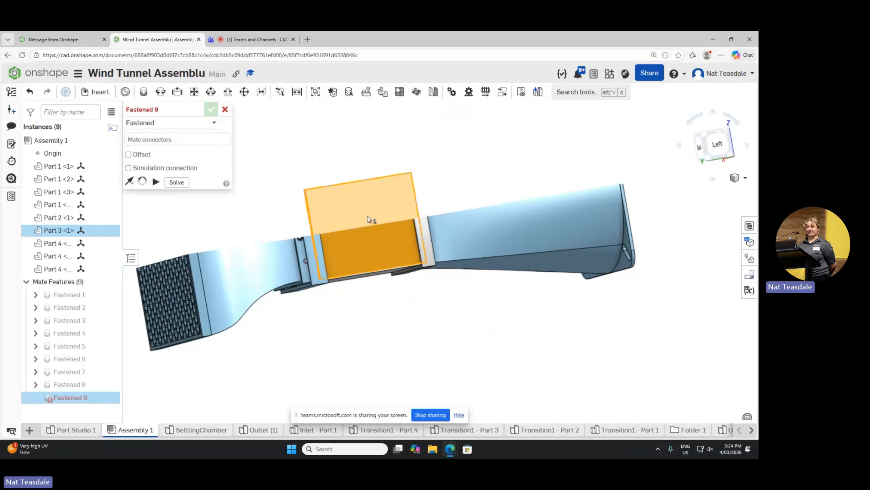
{"action": "mouse_move", "coordinate": [363, 206]}
{"action": "right_mouse_down"}
{"action": "mouse_move", "coordinate": [375, 219]}
{"action": "mouse_move", "coordinate": [366, 218]}
{"action": "right_mouse_up"}
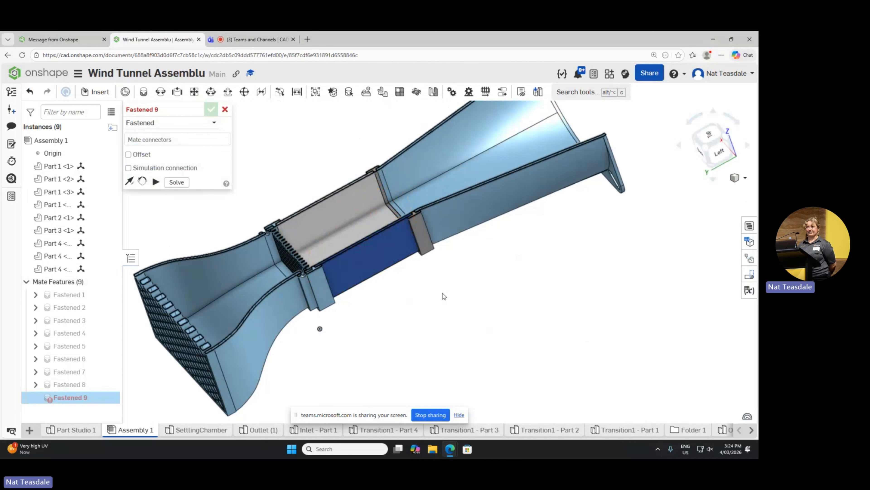
{"action": "scroll", "coordinate": [442, 294], "scroll_direction": "up", "scroll_amount": 2}
{"action": "scroll", "coordinate": [451, 278], "scroll_direction": "down", "scroll_amount": 5}
{"action": "right_click_drag", "start_coordinate": [442, 285], "coordinate": [428, 282]}
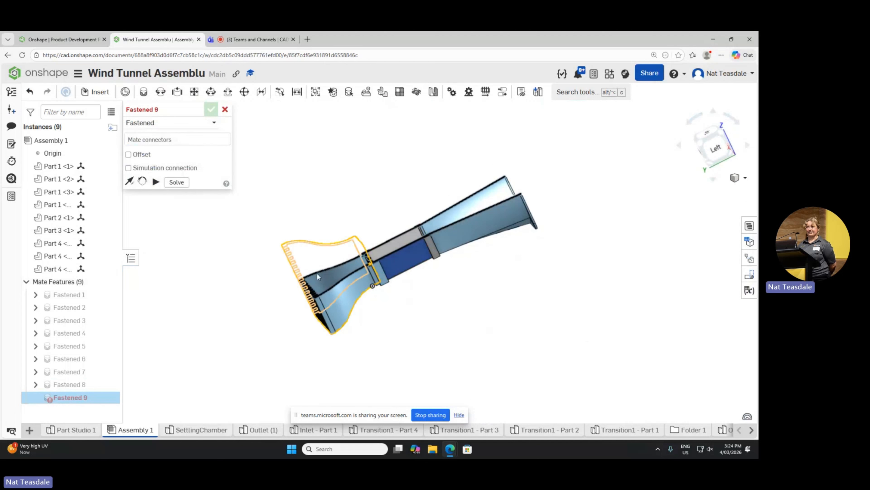
{"action": "right_click_drag", "start_coordinate": [259, 261], "coordinate": [299, 333]}
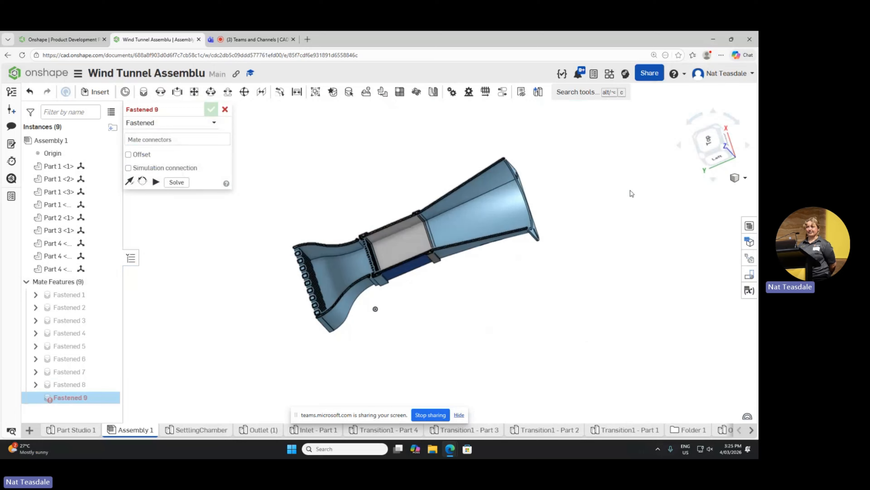
{"action": "right_click_drag", "start_coordinate": [448, 154], "coordinate": [435, 177]}
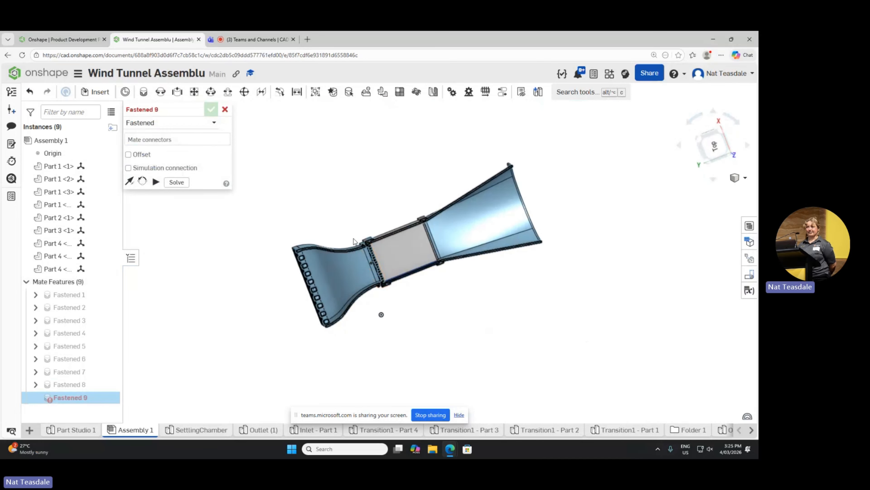
Step: Inspect the inlet contraction's cut wall, honeycomb edge and joint with the mesh frame up close from above
{"action": "scroll", "coordinate": [358, 224], "scroll_direction": "up", "scroll_amount": 3}
{"action": "right_click_drag", "start_coordinate": [359, 224], "coordinate": [351, 233]}
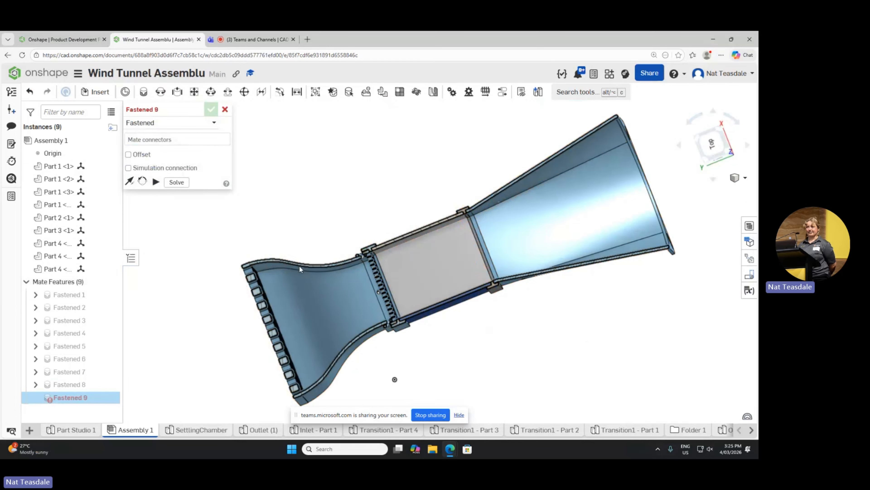
{"action": "scroll", "coordinate": [279, 265], "scroll_direction": "up", "scroll_amount": 4}
{"action": "scroll", "coordinate": [271, 267], "scroll_direction": "up", "scroll_amount": 2}
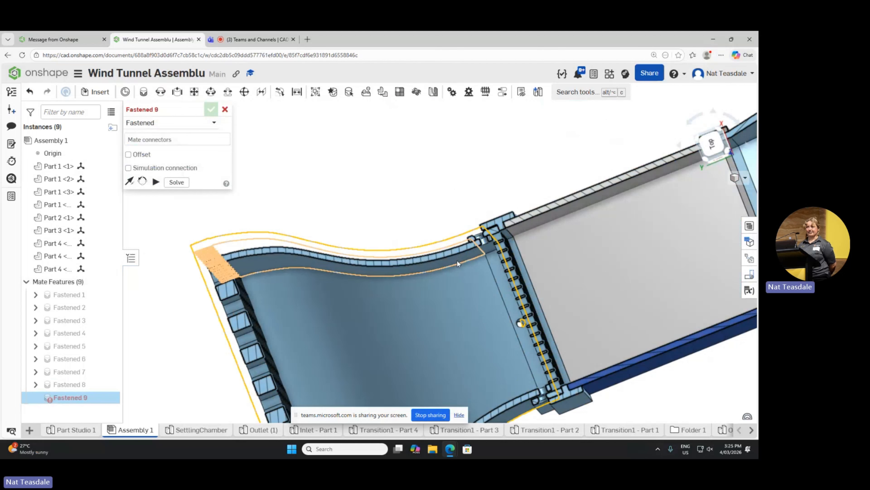
{"action": "right_click_drag", "start_coordinate": [461, 252], "coordinate": [447, 187]}
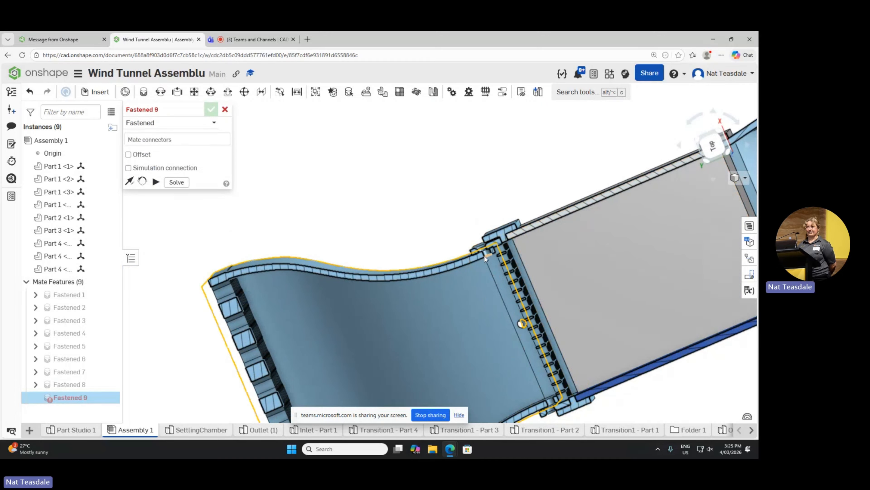
{"action": "scroll", "coordinate": [445, 245], "scroll_direction": "up", "scroll_amount": 3}
{"action": "scroll", "coordinate": [414, 230], "scroll_direction": "down", "scroll_amount": 5}
{"action": "scroll", "coordinate": [523, 365], "scroll_direction": "up", "scroll_amount": 6}
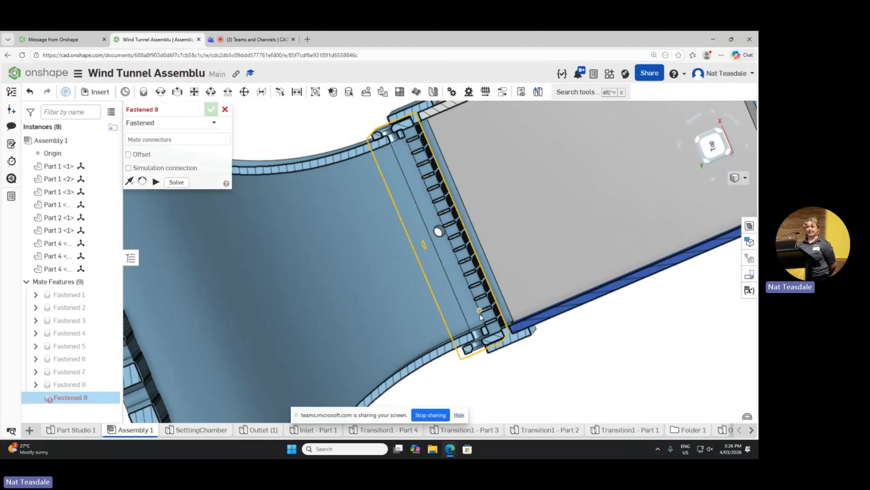
{"action": "scroll", "coordinate": [358, 234], "scroll_direction": "up", "scroll_amount": 3}
{"action": "scroll", "coordinate": [358, 234], "scroll_direction": "down", "scroll_amount": 5}
{"action": "scroll", "coordinate": [416, 346], "scroll_direction": "down", "scroll_amount": 3}
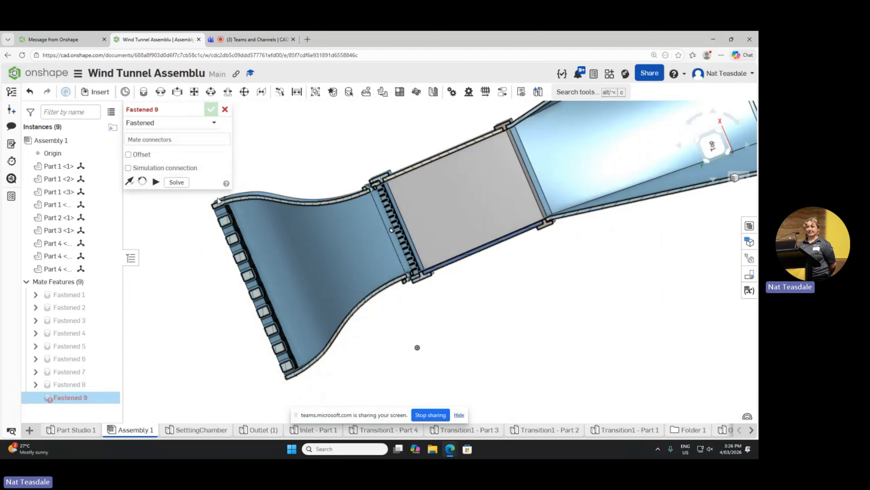
{"action": "scroll", "coordinate": [234, 213], "scroll_direction": "up", "scroll_amount": 6}
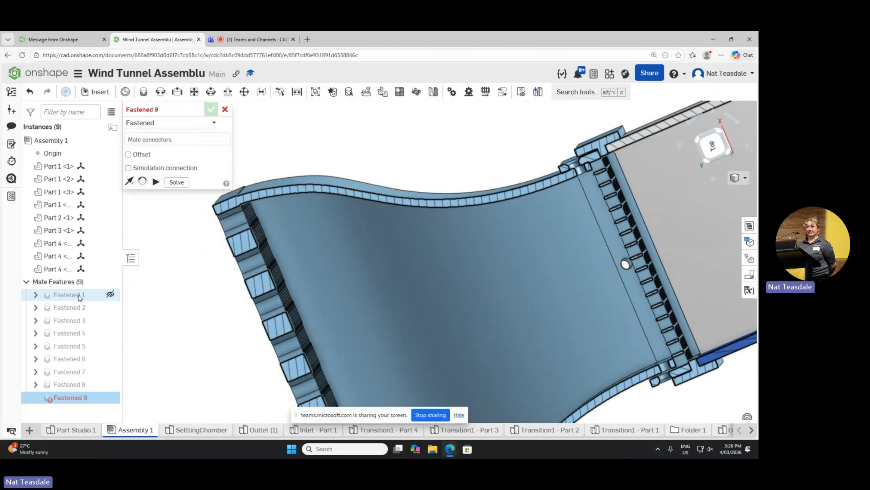
{"action": "scroll", "coordinate": [144, 281], "scroll_direction": "up", "scroll_amount": 4}
{"action": "scroll", "coordinate": [144, 281], "scroll_direction": "down", "scroll_amount": 6}
{"action": "scroll", "coordinate": [219, 250], "scroll_direction": "up", "scroll_amount": 3}
{"action": "scroll", "coordinate": [217, 252], "scroll_direction": "down", "scroll_amount": 5}
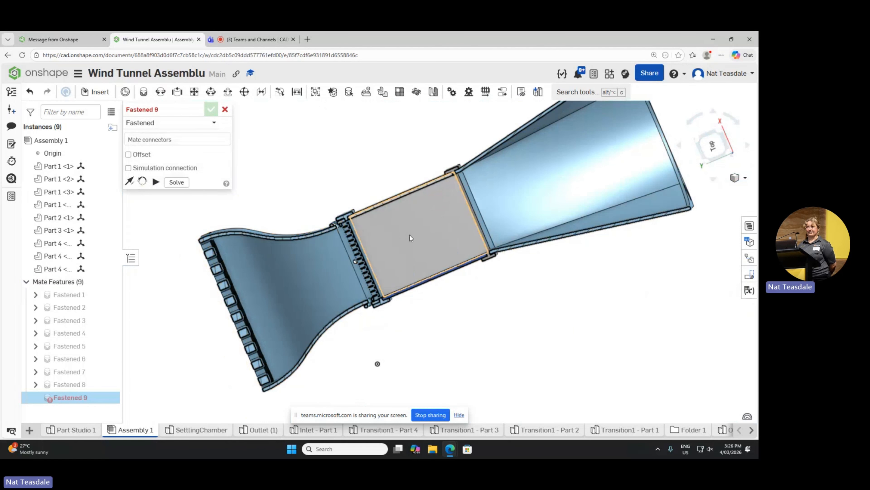
{"action": "scroll", "coordinate": [378, 263], "scroll_direction": "down", "scroll_amount": 5}
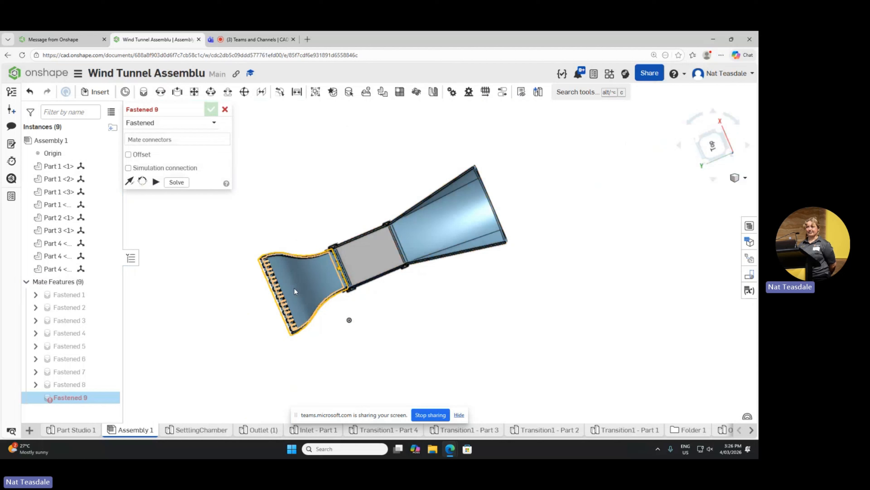
Step: Inspect the corner where the blue test section panel seats in the mesh frame up close in the Top view
{"action": "left_click", "coordinate": [712, 145]}
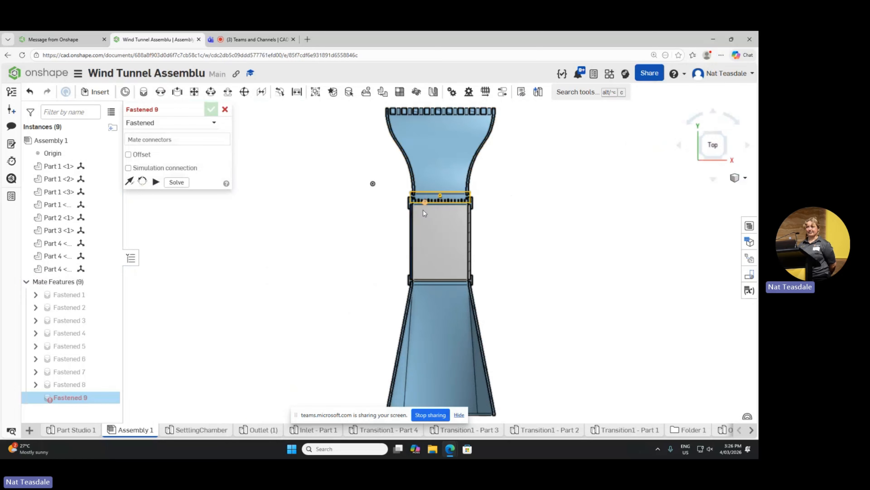
{"action": "scroll", "coordinate": [423, 210], "scroll_direction": "up", "scroll_amount": 3}
{"action": "scroll", "coordinate": [421, 205], "scroll_direction": "up", "scroll_amount": 5}
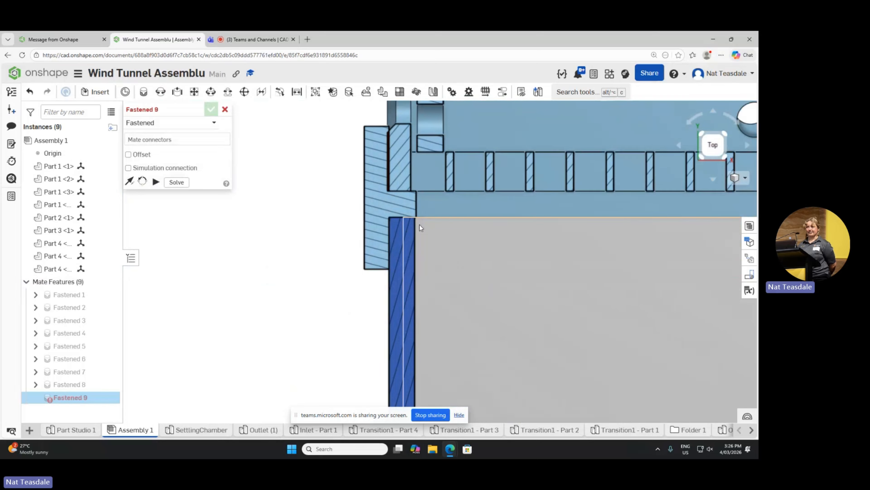
{"action": "scroll", "coordinate": [420, 224], "scroll_direction": "down", "scroll_amount": 5}
{"action": "scroll", "coordinate": [420, 226], "scroll_direction": "up", "scroll_amount": 5}
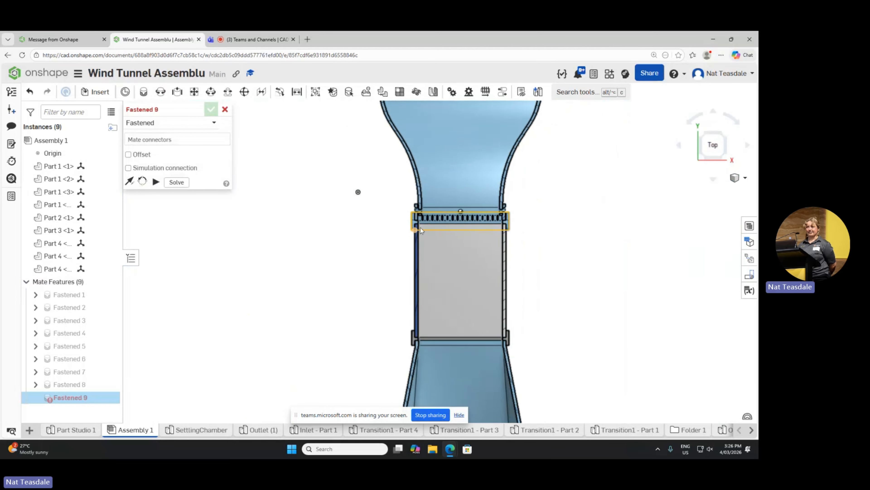
{"action": "scroll", "coordinate": [387, 220], "scroll_direction": "up", "scroll_amount": 4}
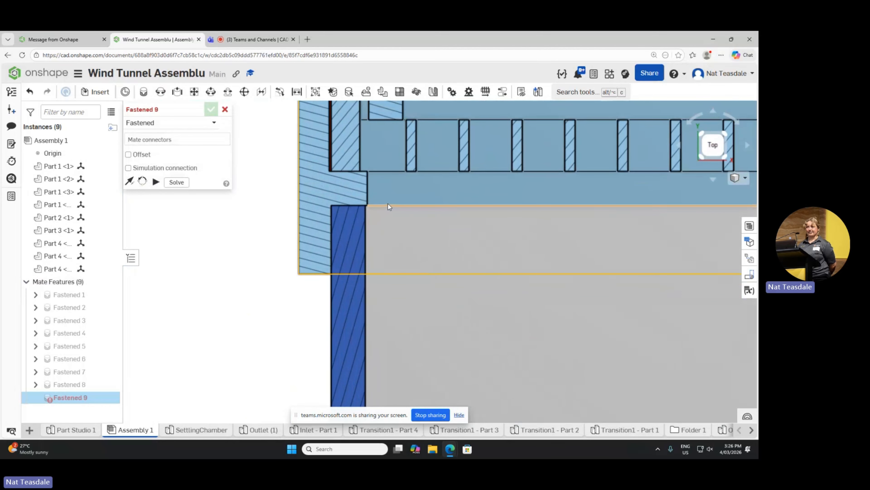
{"action": "scroll", "coordinate": [390, 192], "scroll_direction": "down", "scroll_amount": 2}
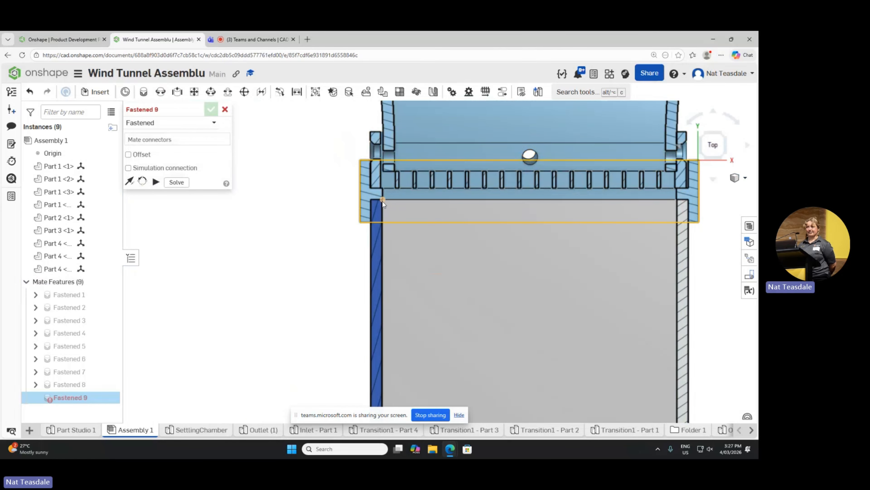
{"action": "scroll", "coordinate": [478, 207], "scroll_direction": "down", "scroll_amount": 5}
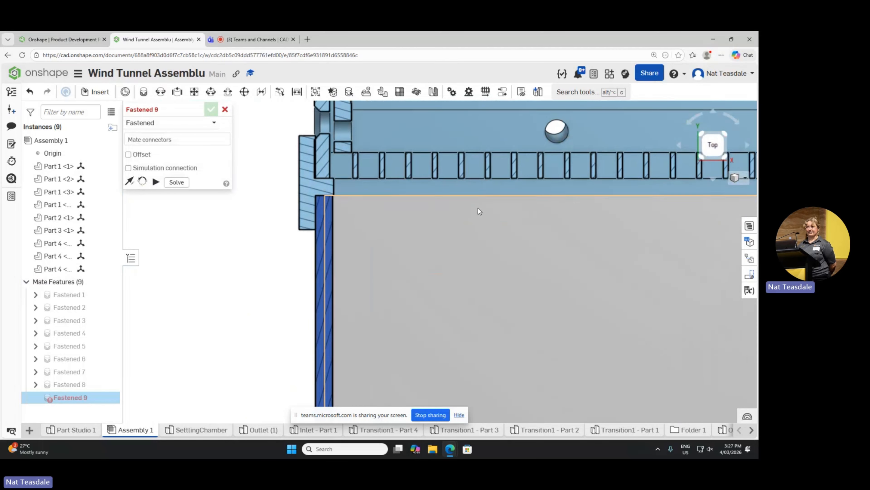
{"action": "scroll", "coordinate": [483, 168], "scroll_direction": "up", "scroll_amount": 3}
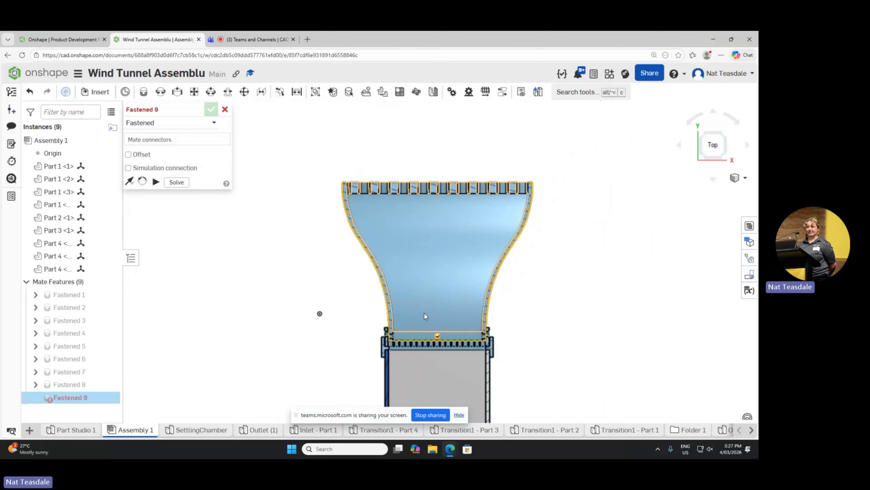
Step: Examine the airflow path in the Top view, from the contraction's curved walls through the test section to the flared outlet
{"action": "middle_click_drag", "start_coordinate": [446, 278], "coordinate": [439, 271]}
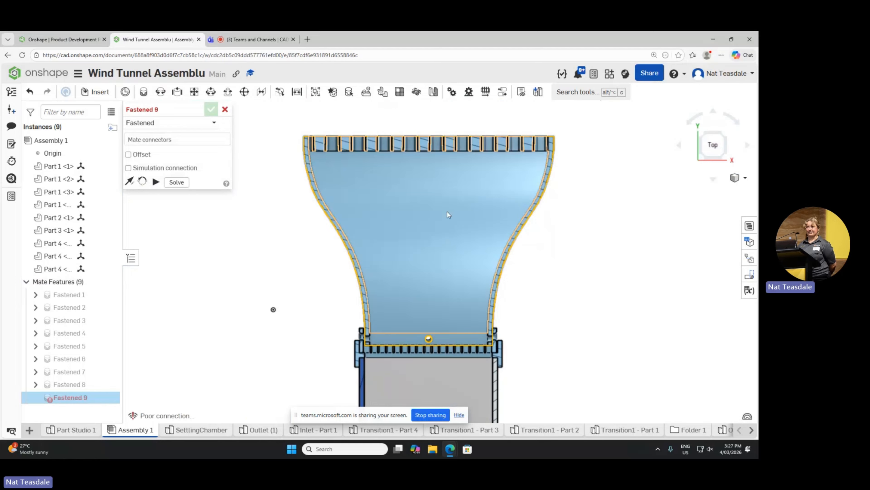
{"action": "middle_click_drag", "start_coordinate": [363, 230], "coordinate": [374, 200]}
{"action": "middle_click_drag", "start_coordinate": [413, 350], "coordinate": [407, 340]}
{"action": "middle_click_drag", "start_coordinate": [545, 228], "coordinate": [521, 267]}
{"action": "scroll", "coordinate": [519, 252], "scroll_direction": "up", "scroll_amount": 2}
{"action": "scroll", "coordinate": [519, 252], "scroll_direction": "down", "scroll_amount": 3}
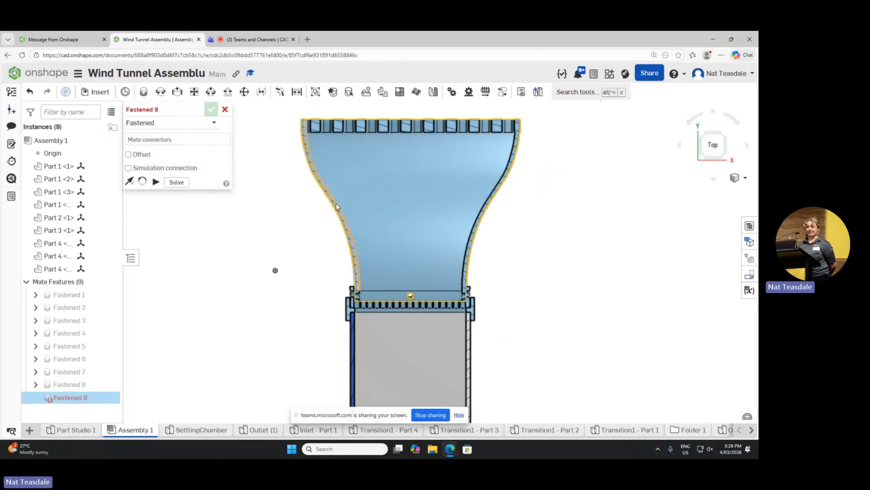
{"action": "scroll", "coordinate": [309, 247], "scroll_direction": "up", "scroll_amount": 1}
{"action": "middle_click_drag", "start_coordinate": [309, 248], "coordinate": [284, 187]}
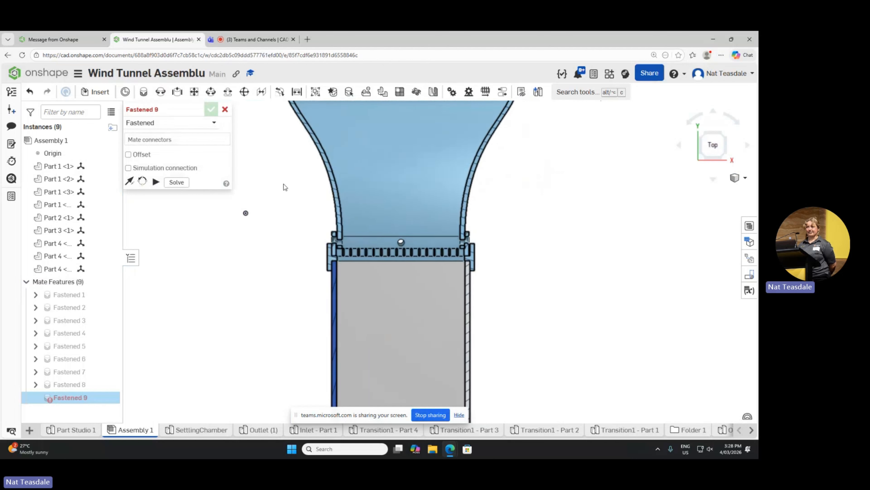
{"action": "middle_click_drag", "start_coordinate": [316, 379], "coordinate": [334, 150]}
{"action": "scroll", "coordinate": [320, 197], "scroll_direction": "down", "scroll_amount": 3}
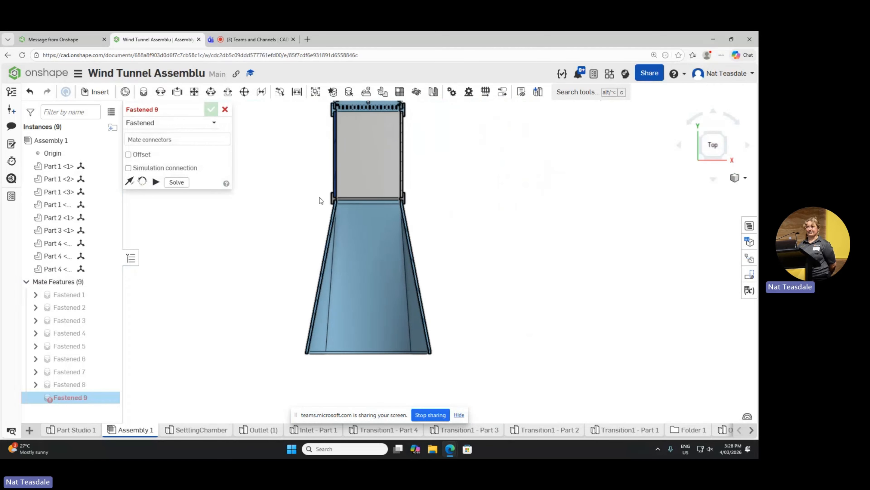
{"action": "middle_click_drag", "start_coordinate": [320, 197], "coordinate": [327, 156]}
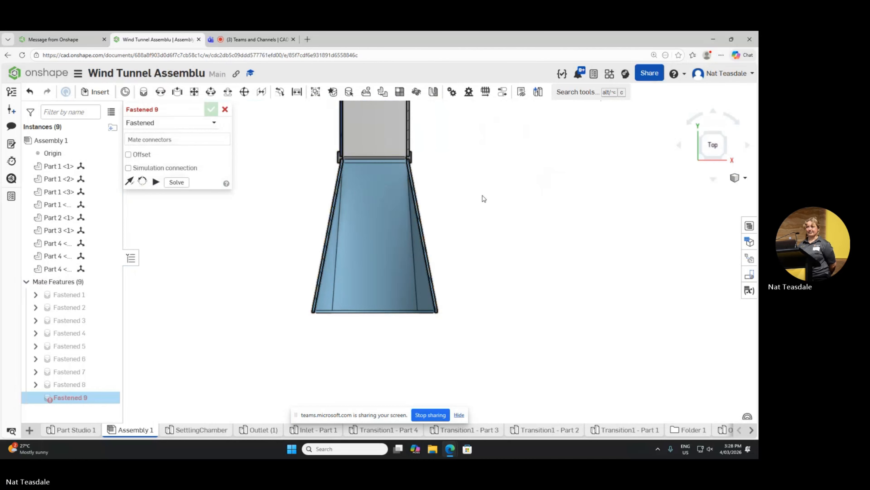
Step: Examine the sectioned assembly in 3D, from the honeycomb inlet and contraction interior around to the flared outlet end
{"action": "mouse_move", "coordinate": [483, 197]}
{"action": "right_mouse_down"}
{"action": "mouse_move", "coordinate": [522, 184]}
{"action": "mouse_move", "coordinate": [497, 235]}
{"action": "mouse_move", "coordinate": [515, 217]}
{"action": "mouse_move", "coordinate": [526, 260]}
{"action": "mouse_move", "coordinate": [505, 253]}
{"action": "mouse_move", "coordinate": [603, 214]}
{"action": "mouse_move", "coordinate": [583, 228]}
{"action": "mouse_move", "coordinate": [604, 231]}
{"action": "mouse_move", "coordinate": [586, 222]}
{"action": "mouse_move", "coordinate": [571, 269]}
{"action": "mouse_move", "coordinate": [594, 273]}
{"action": "mouse_move", "coordinate": [563, 269]}
{"action": "right_mouse_up"}
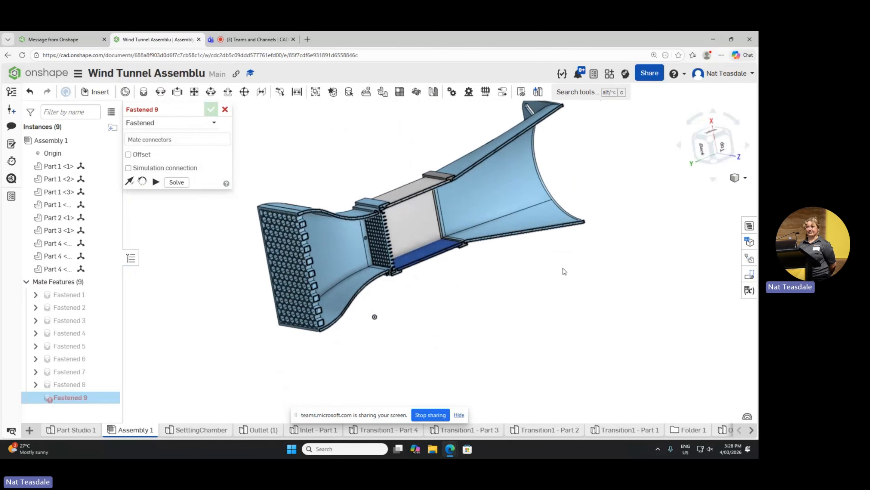
{"action": "scroll", "coordinate": [278, 284], "scroll_direction": "up", "scroll_amount": 3}
{"action": "scroll", "coordinate": [279, 281], "scroll_direction": "up", "scroll_amount": 1}
{"action": "right_click_drag", "start_coordinate": [243, 297], "coordinate": [239, 289]}
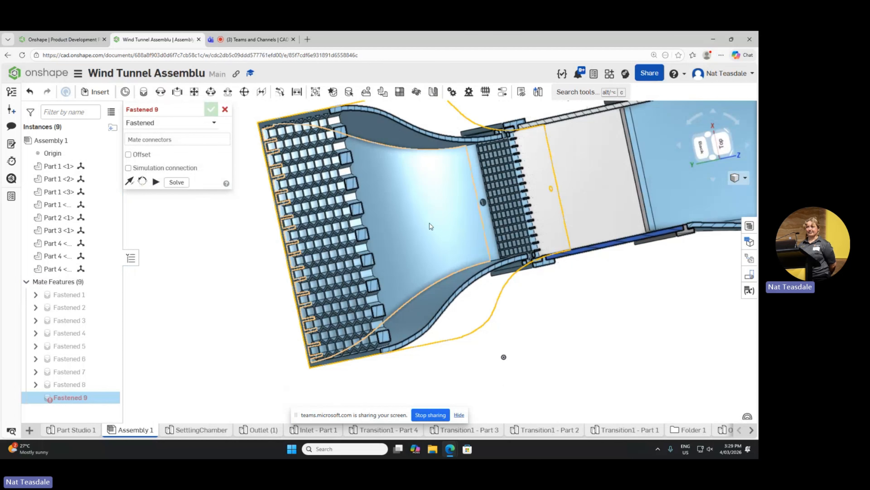
{"action": "scroll", "coordinate": [438, 204], "scroll_direction": "down", "scroll_amount": 5}
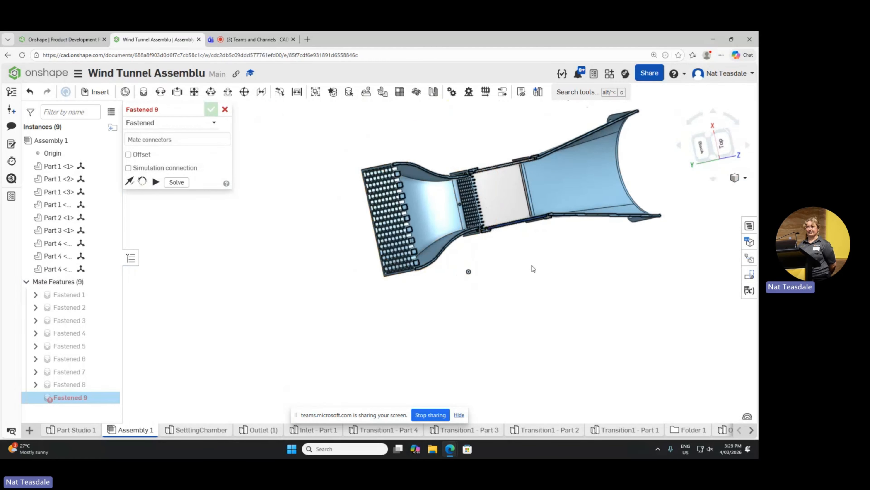
{"action": "right_click_drag", "start_coordinate": [532, 268], "coordinate": [466, 339]}
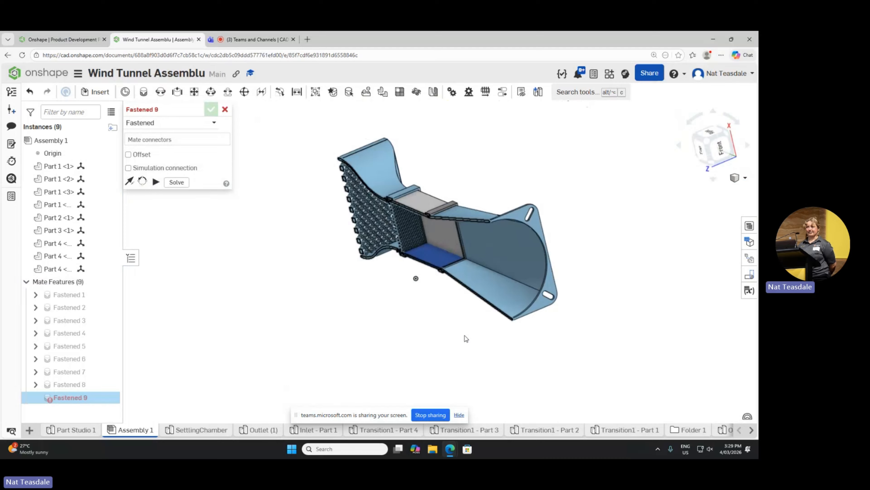